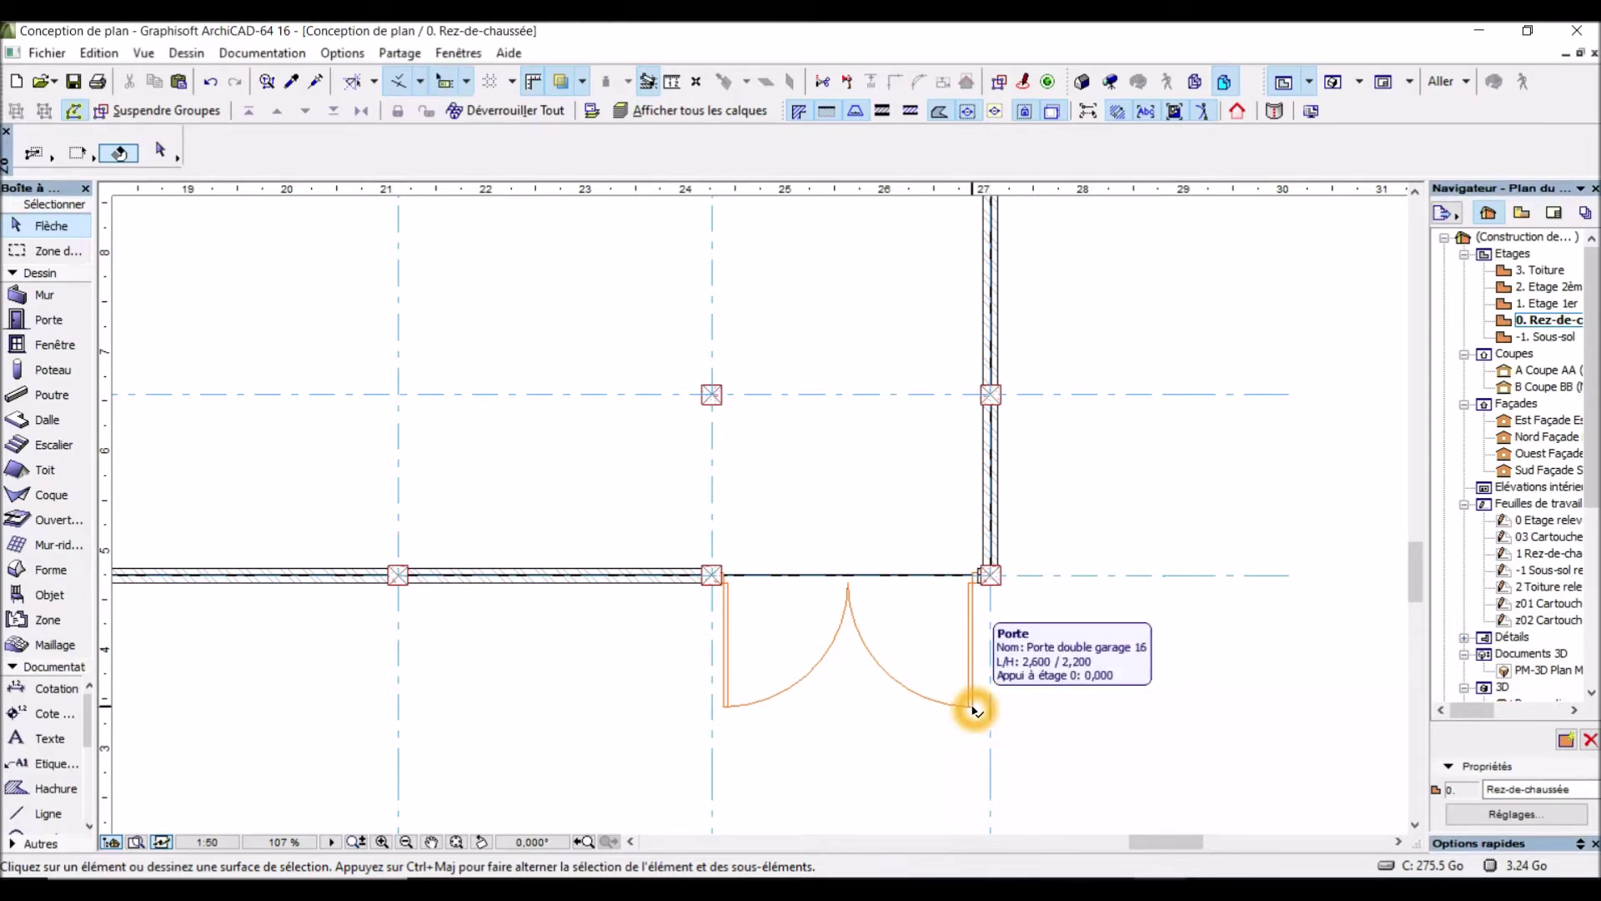
Review the preview and position settings of the double garage door in the corner bay of the exterior wall
click(976, 709)
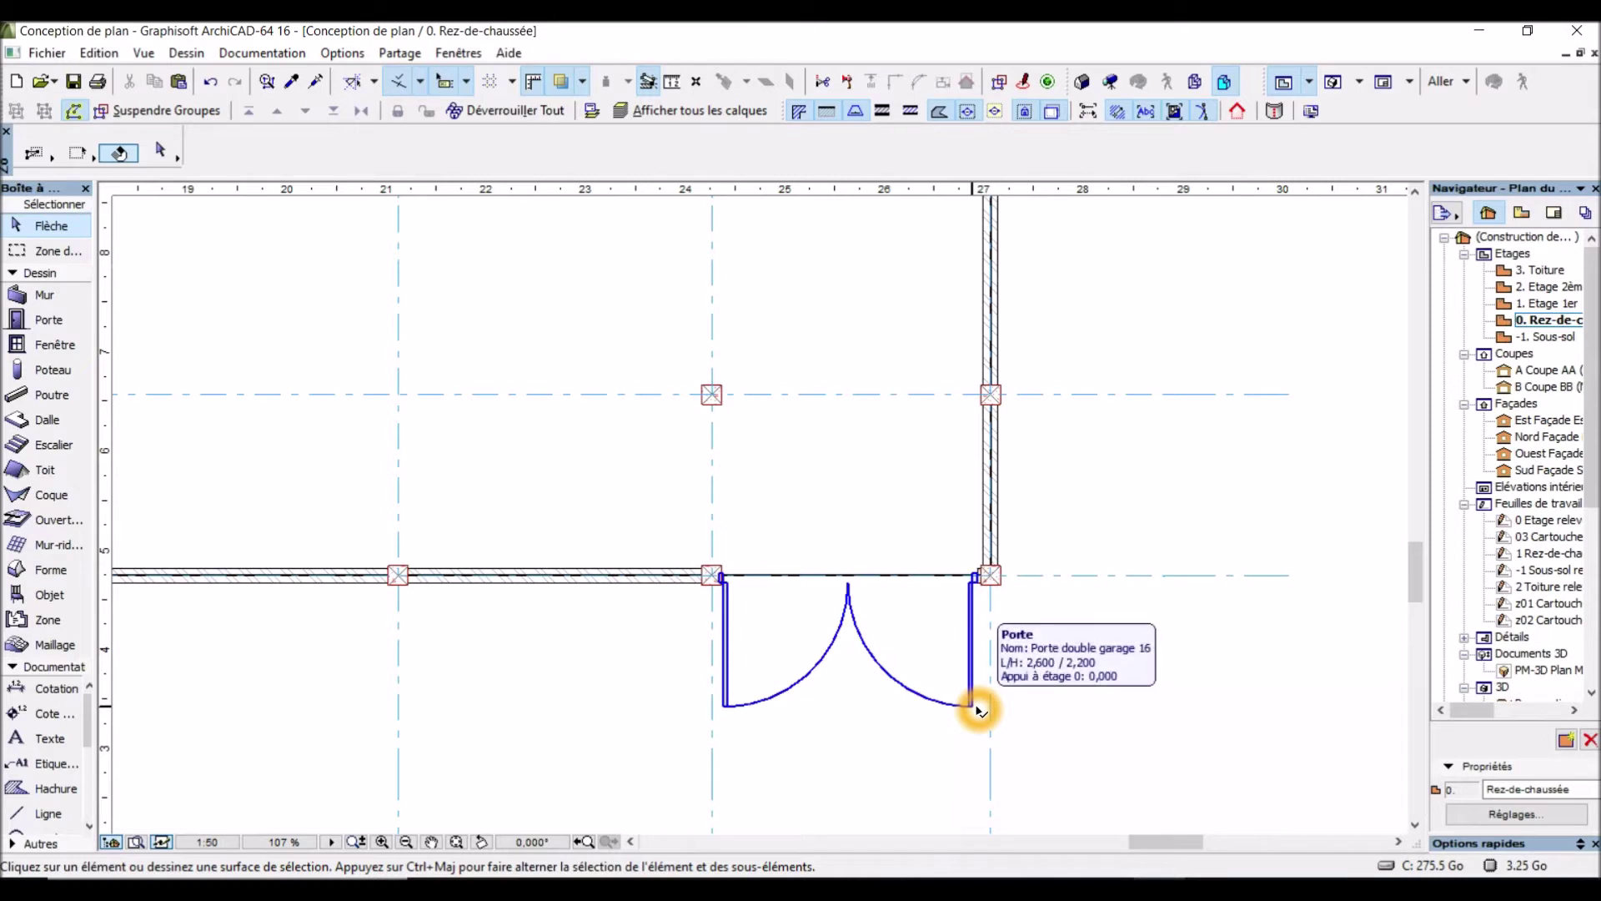
click(977, 709)
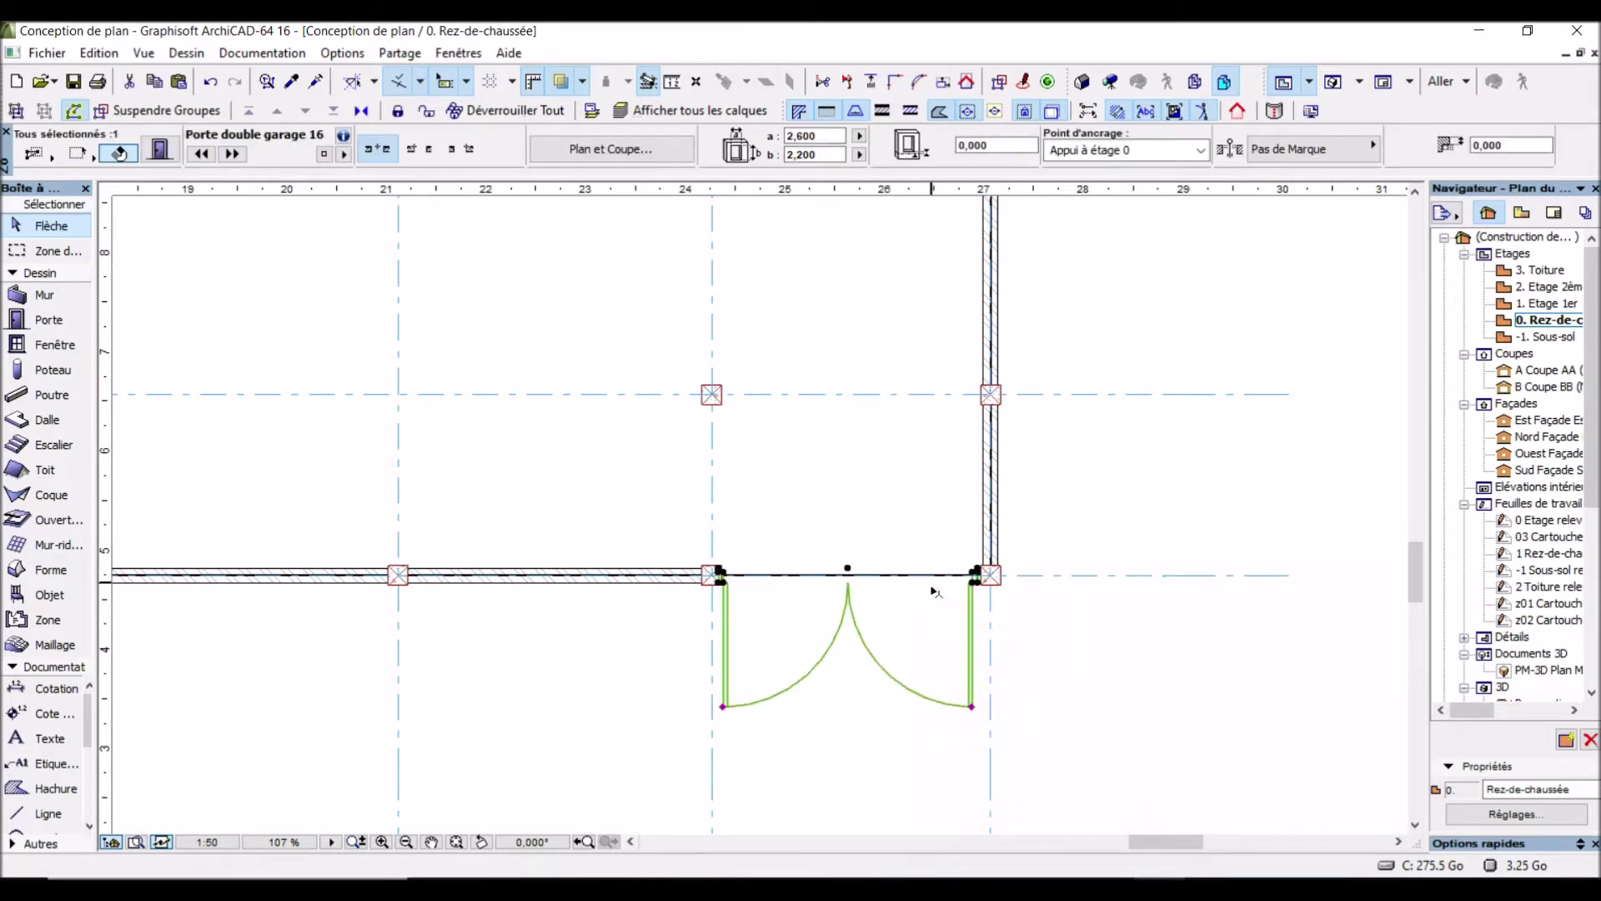
click(169, 159)
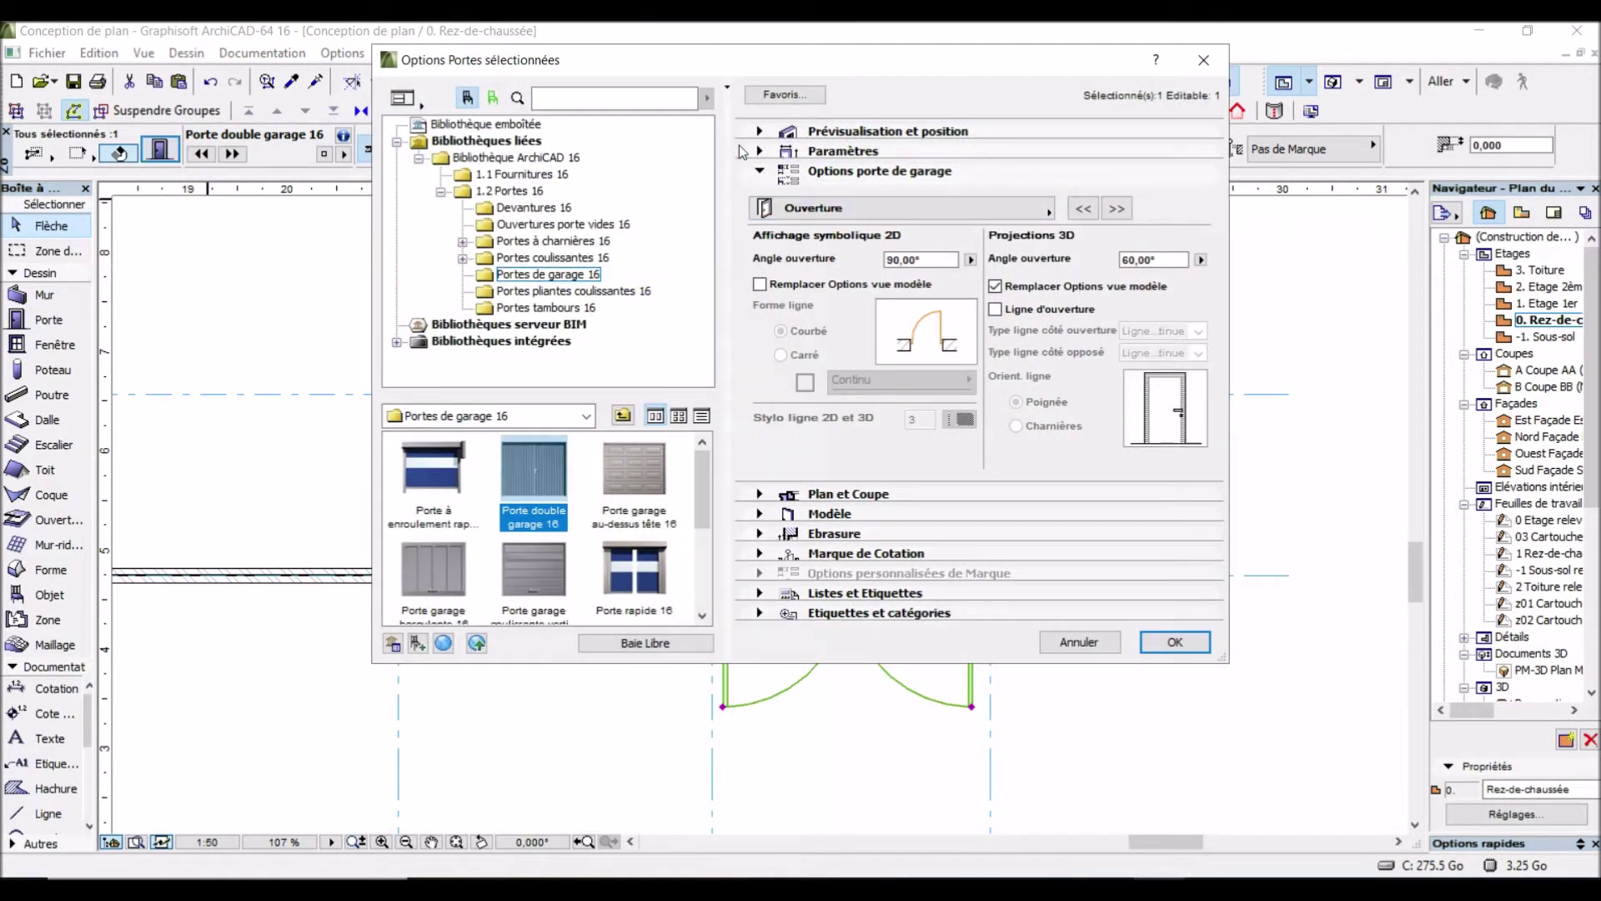
click(774, 130)
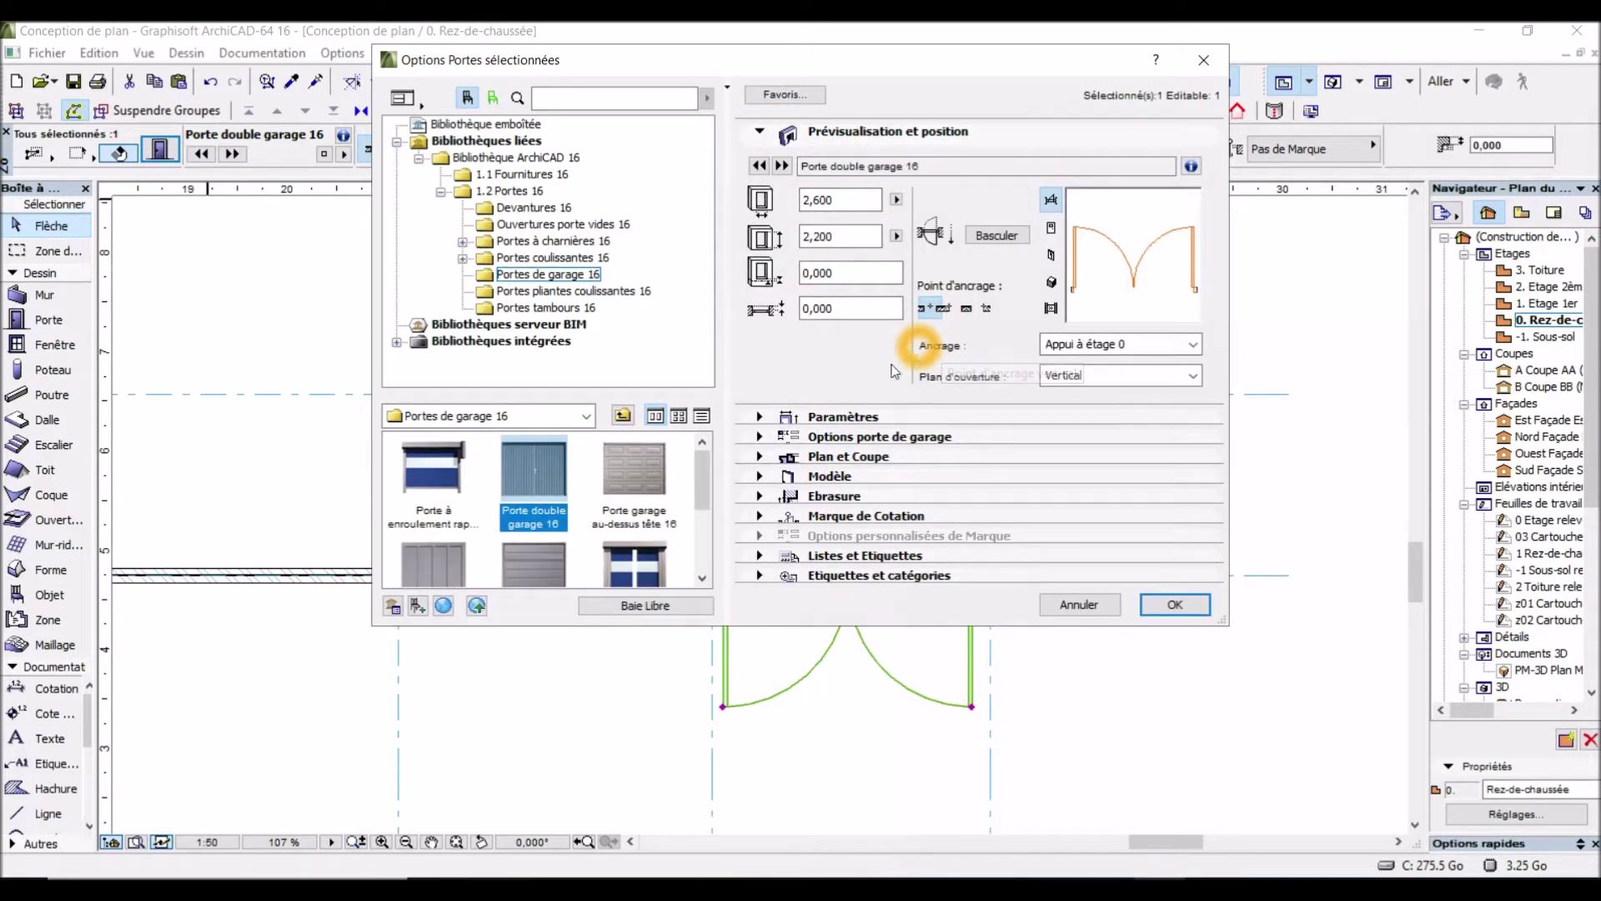
click(1194, 609)
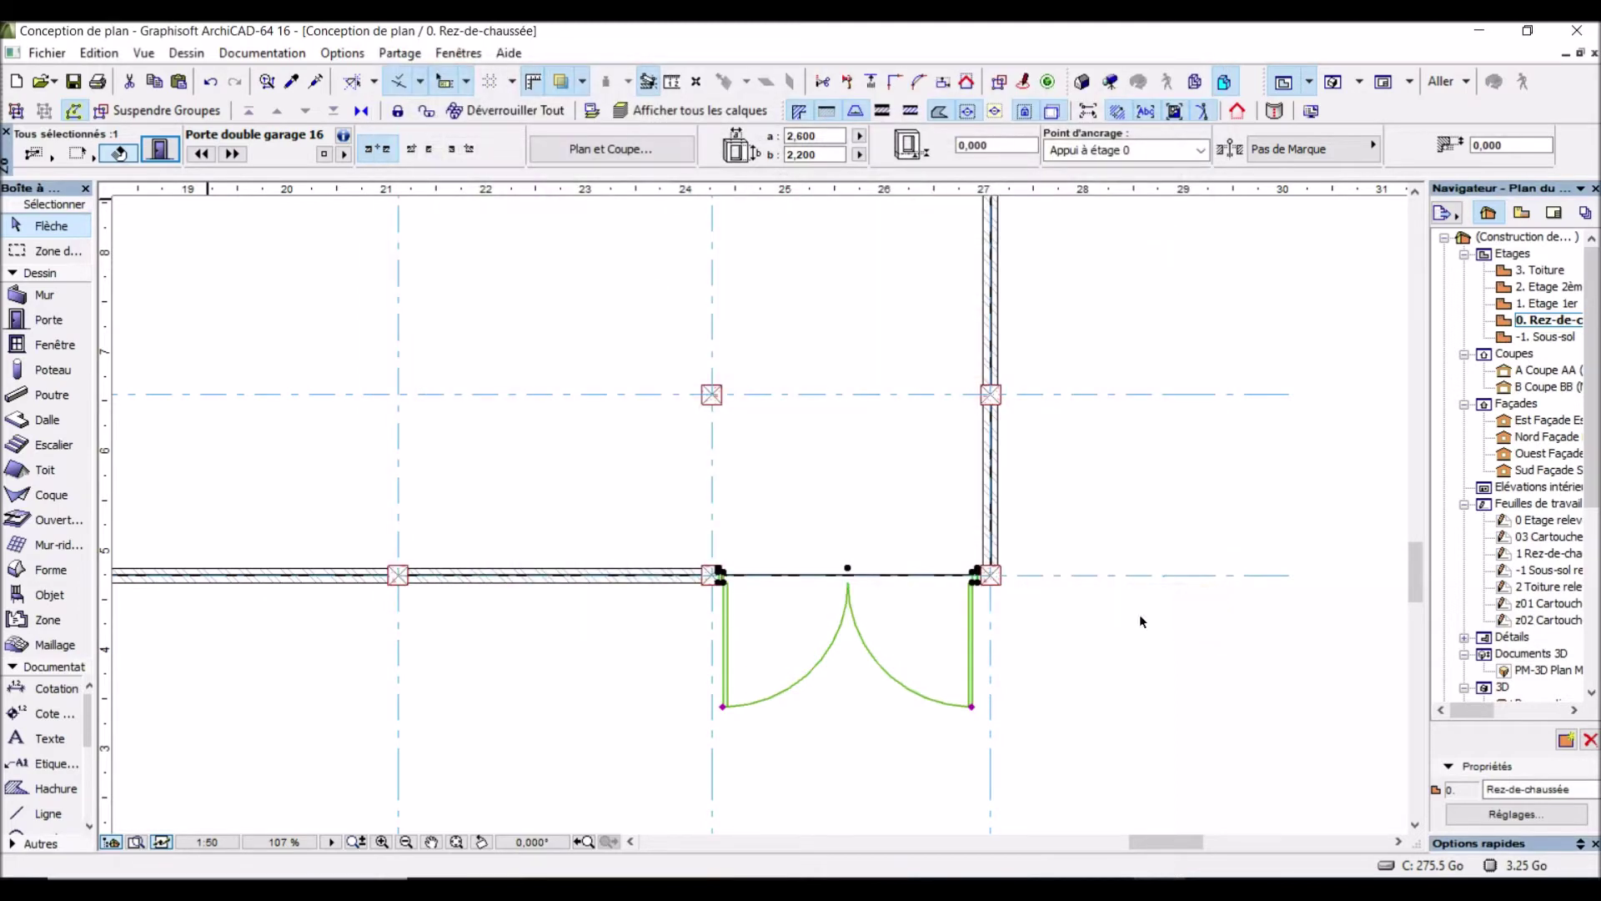
scroll(1051, 623, down, 3)
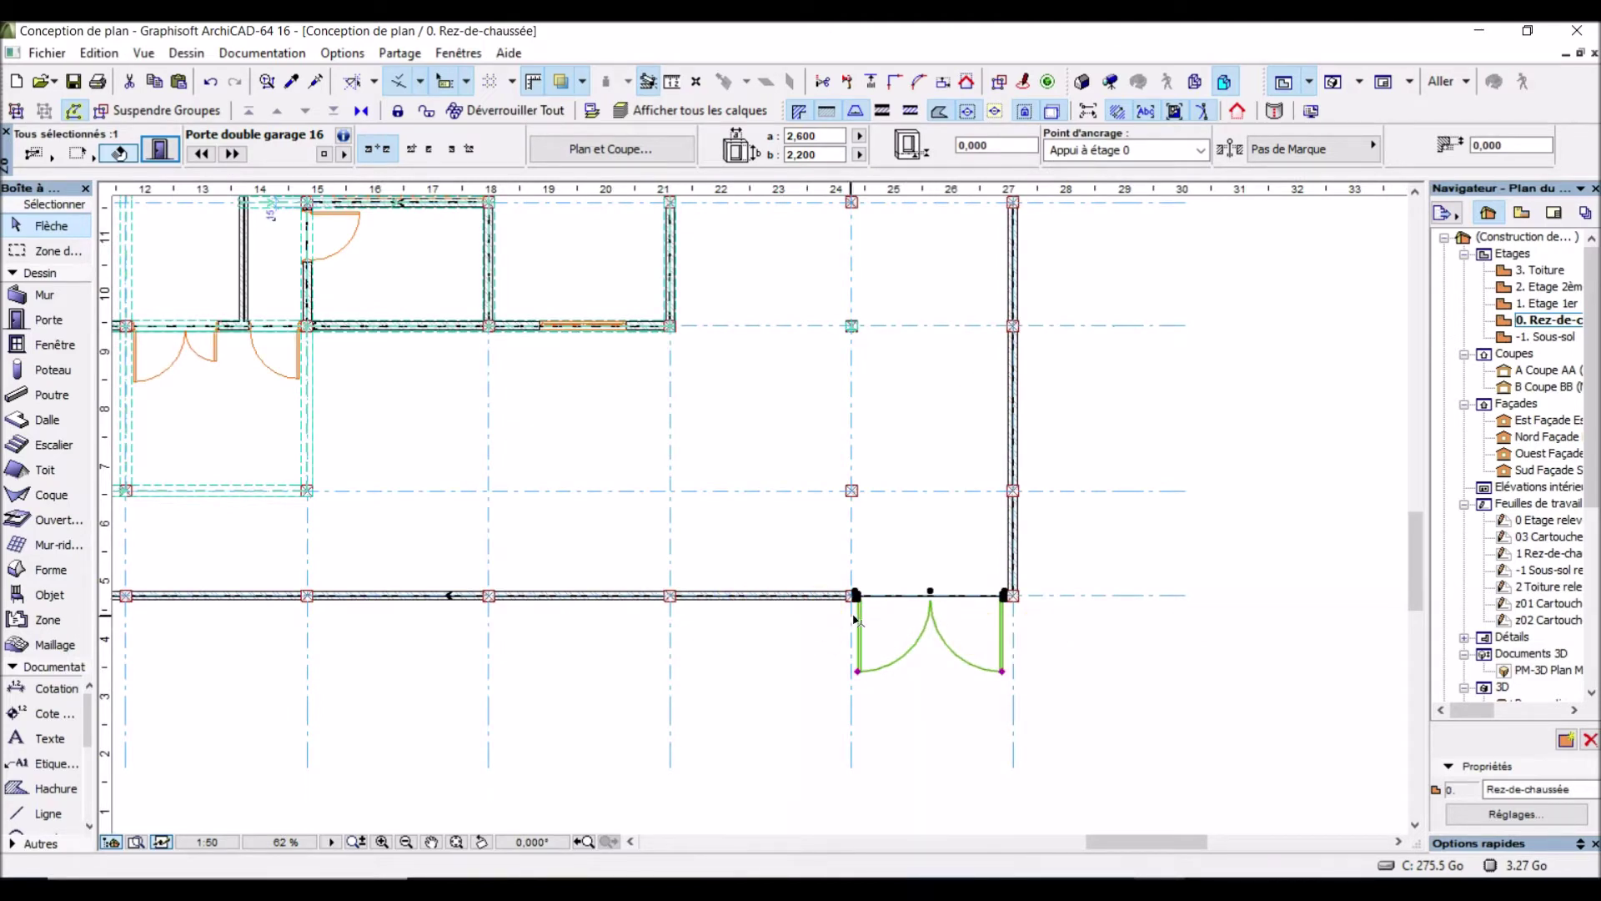
scroll(855, 619, up, 1)
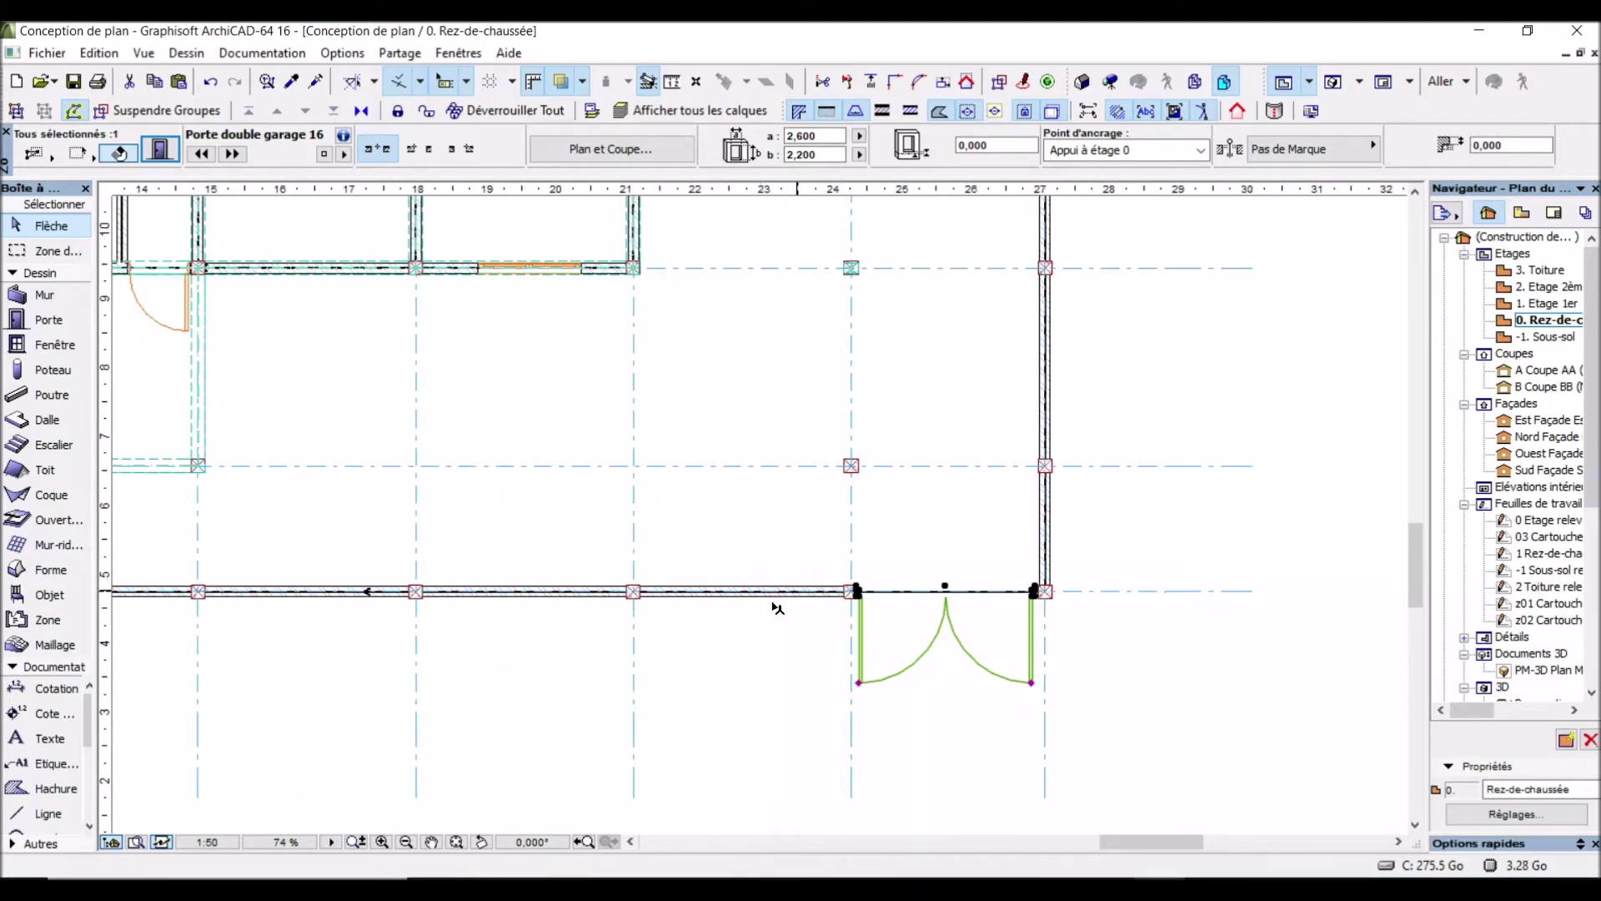
scroll(722, 594, up, 4)
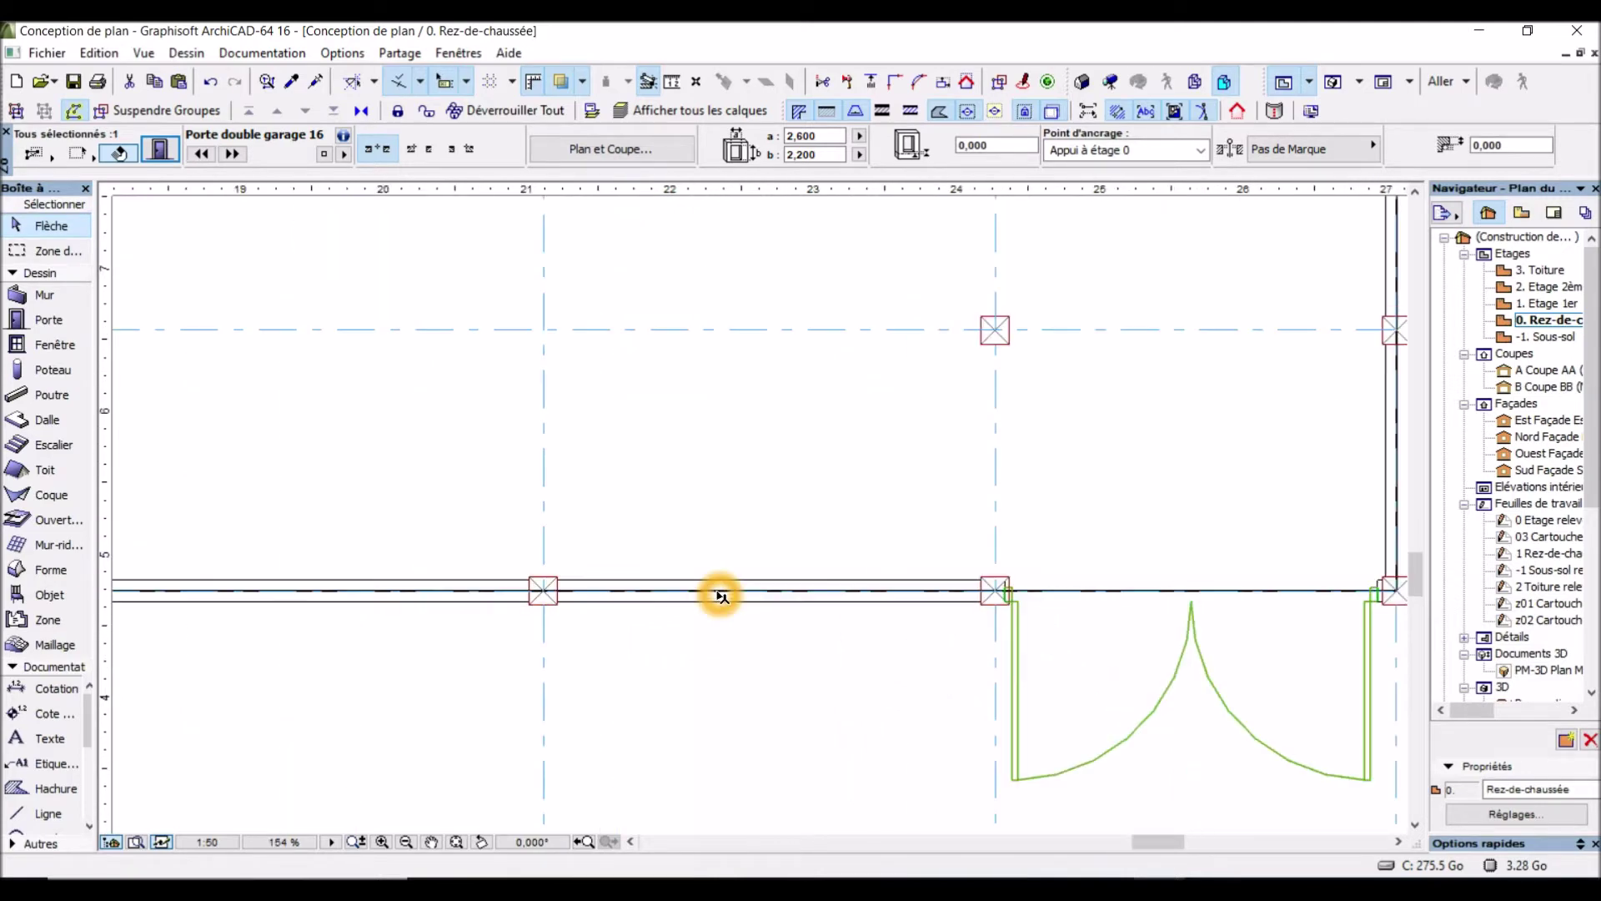
scroll(721, 593, down, 2)
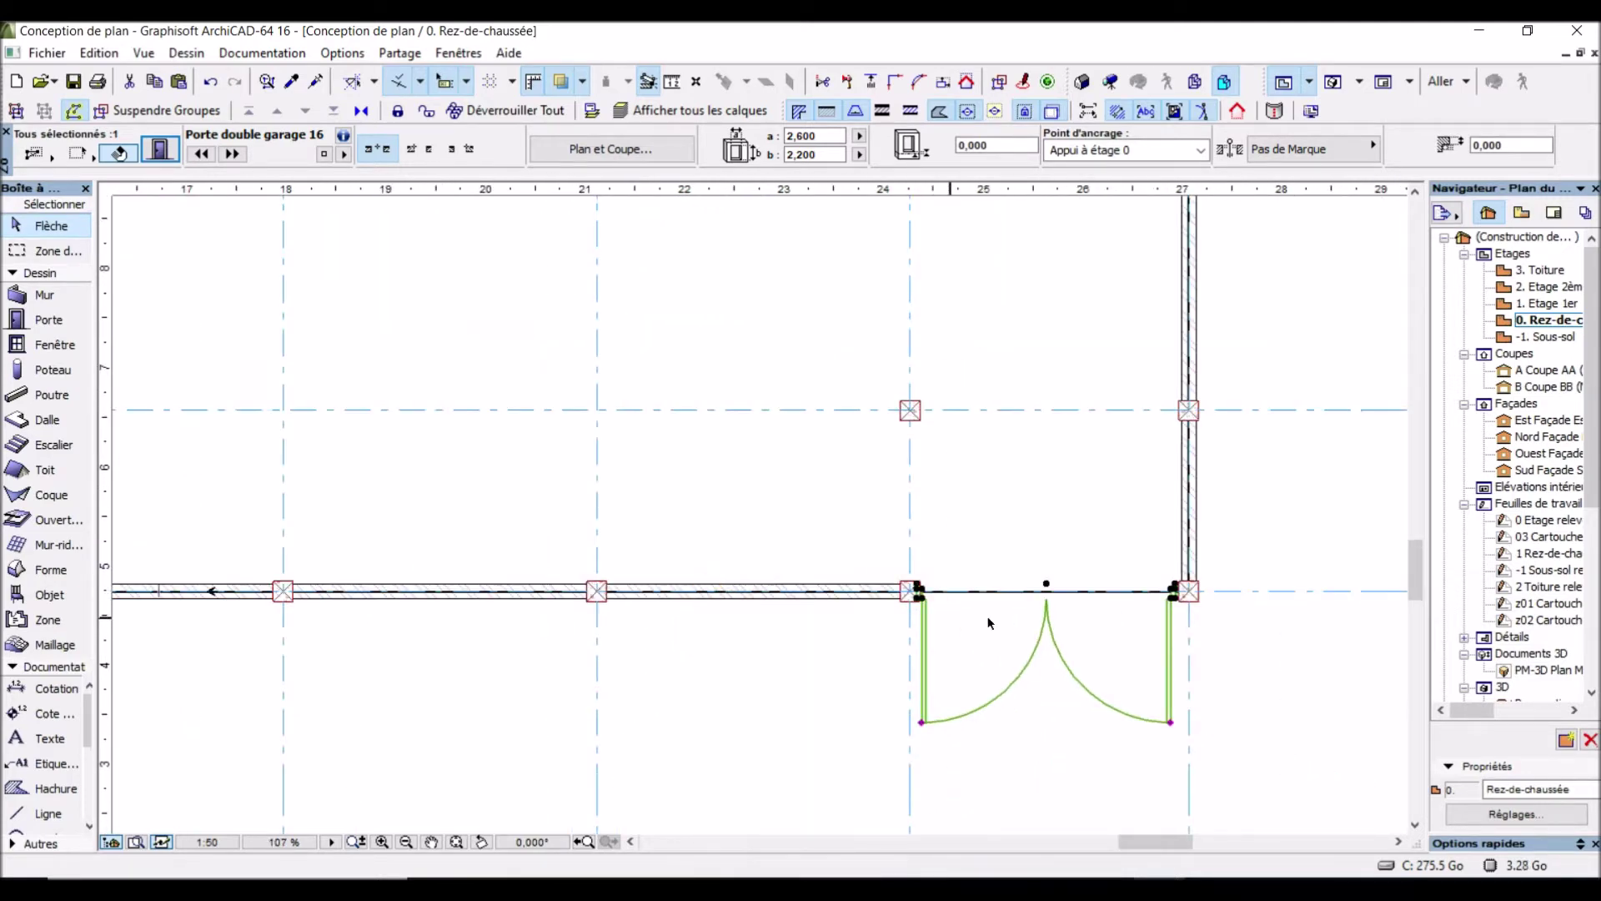
click(1040, 618)
click(951, 629)
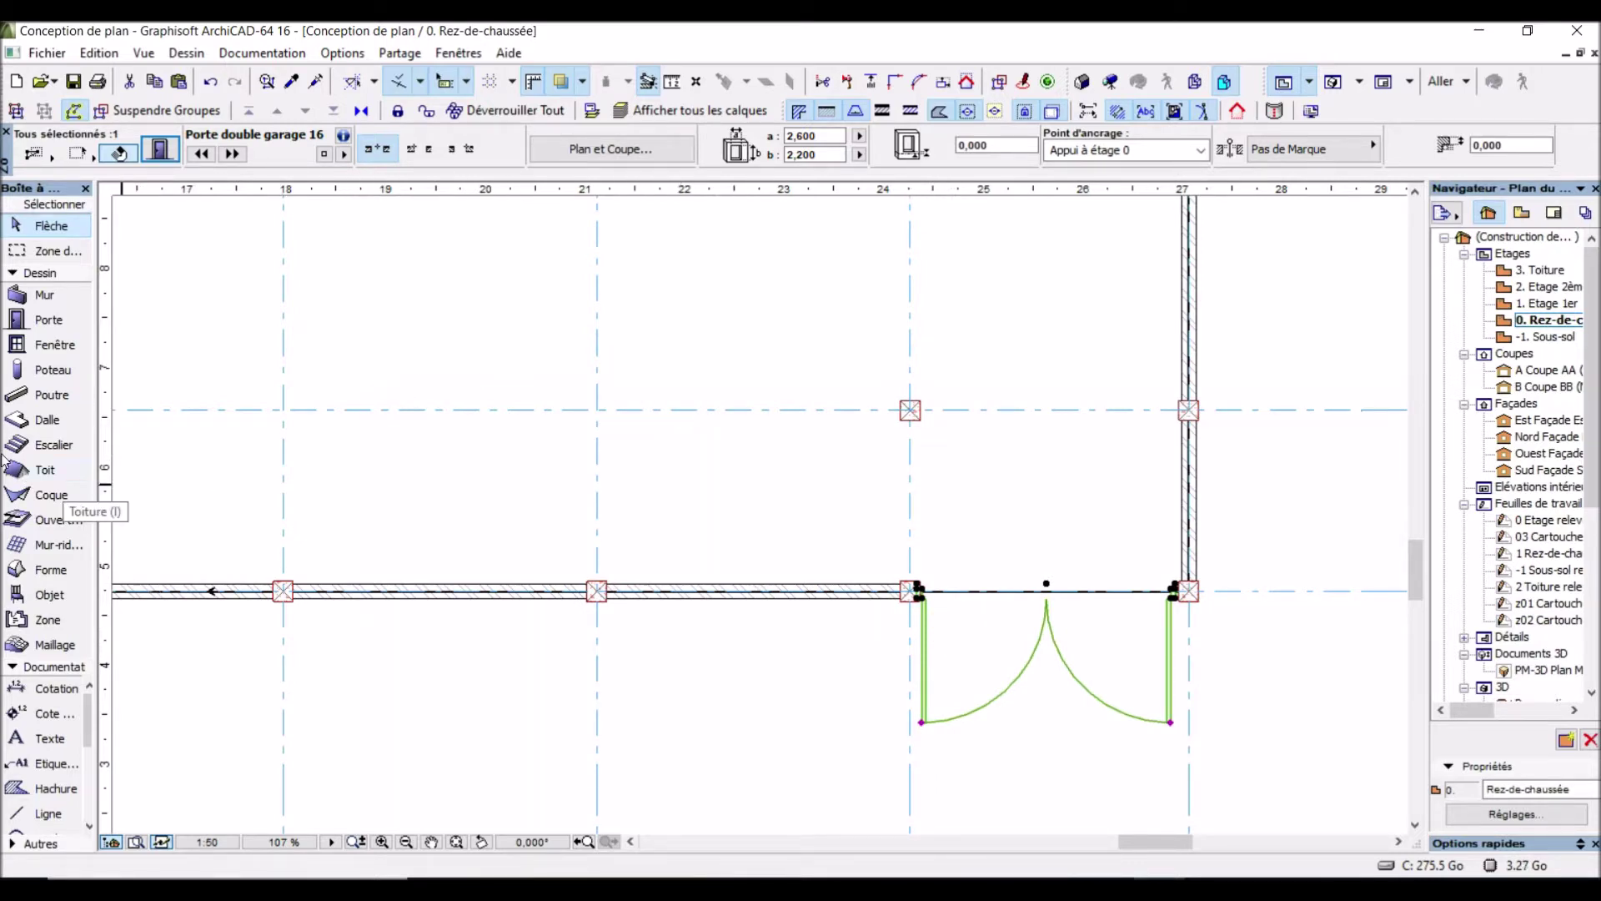
Place a 3,000 × 2,200 "Porte double garage 16" in the wall bay beside the existing garage door, centred between the columns and opening outward
click(50, 320)
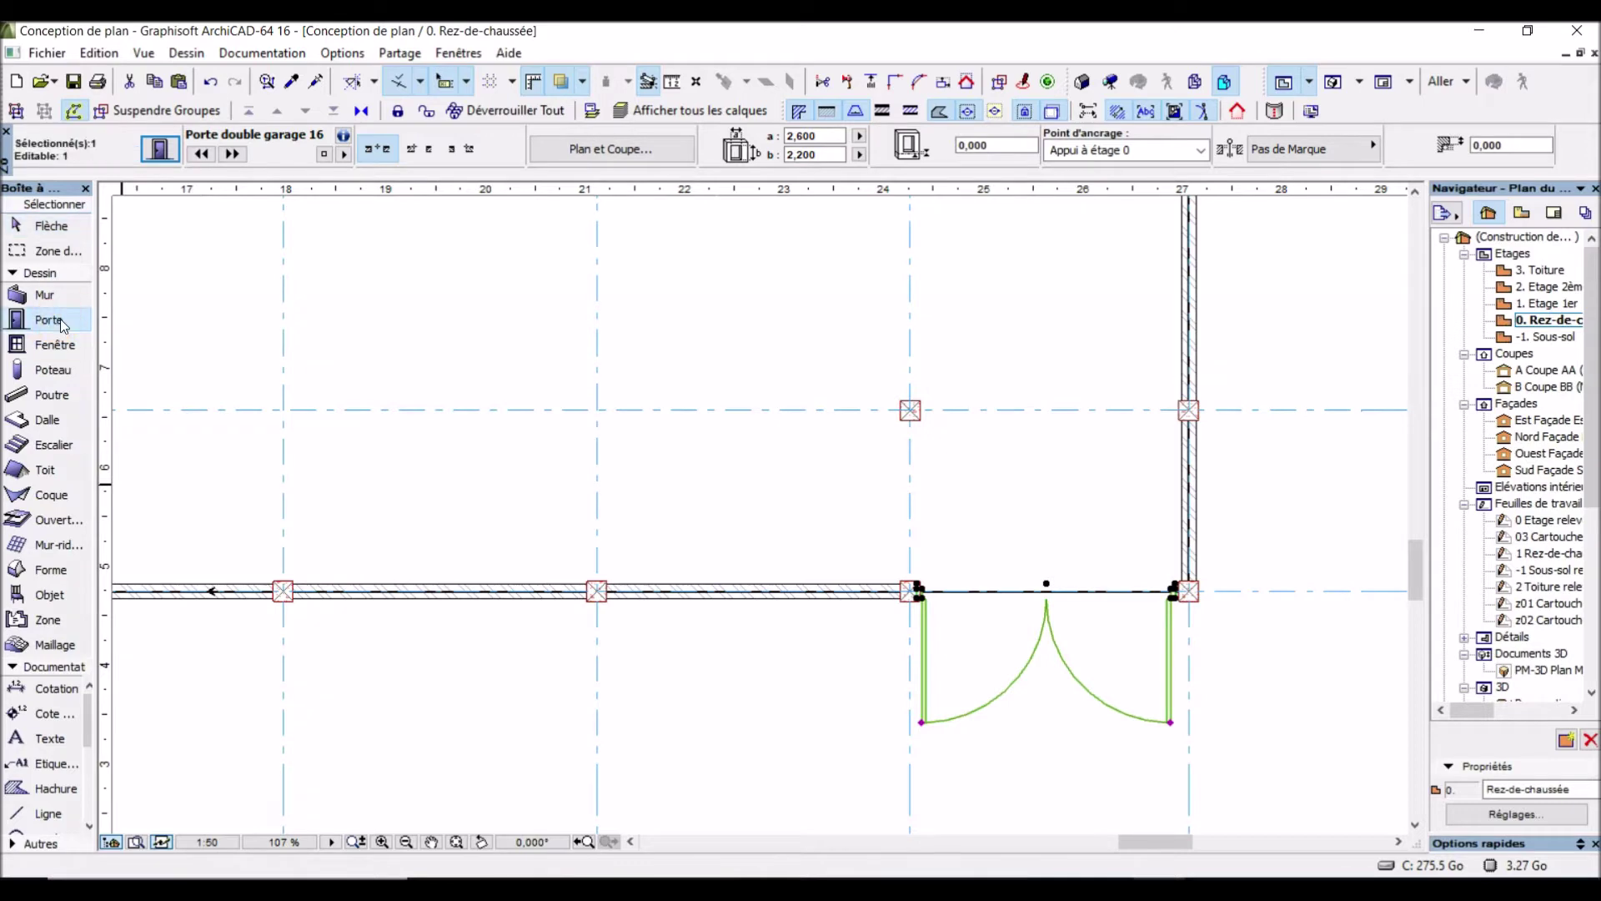
click(142, 309)
key(Escape)
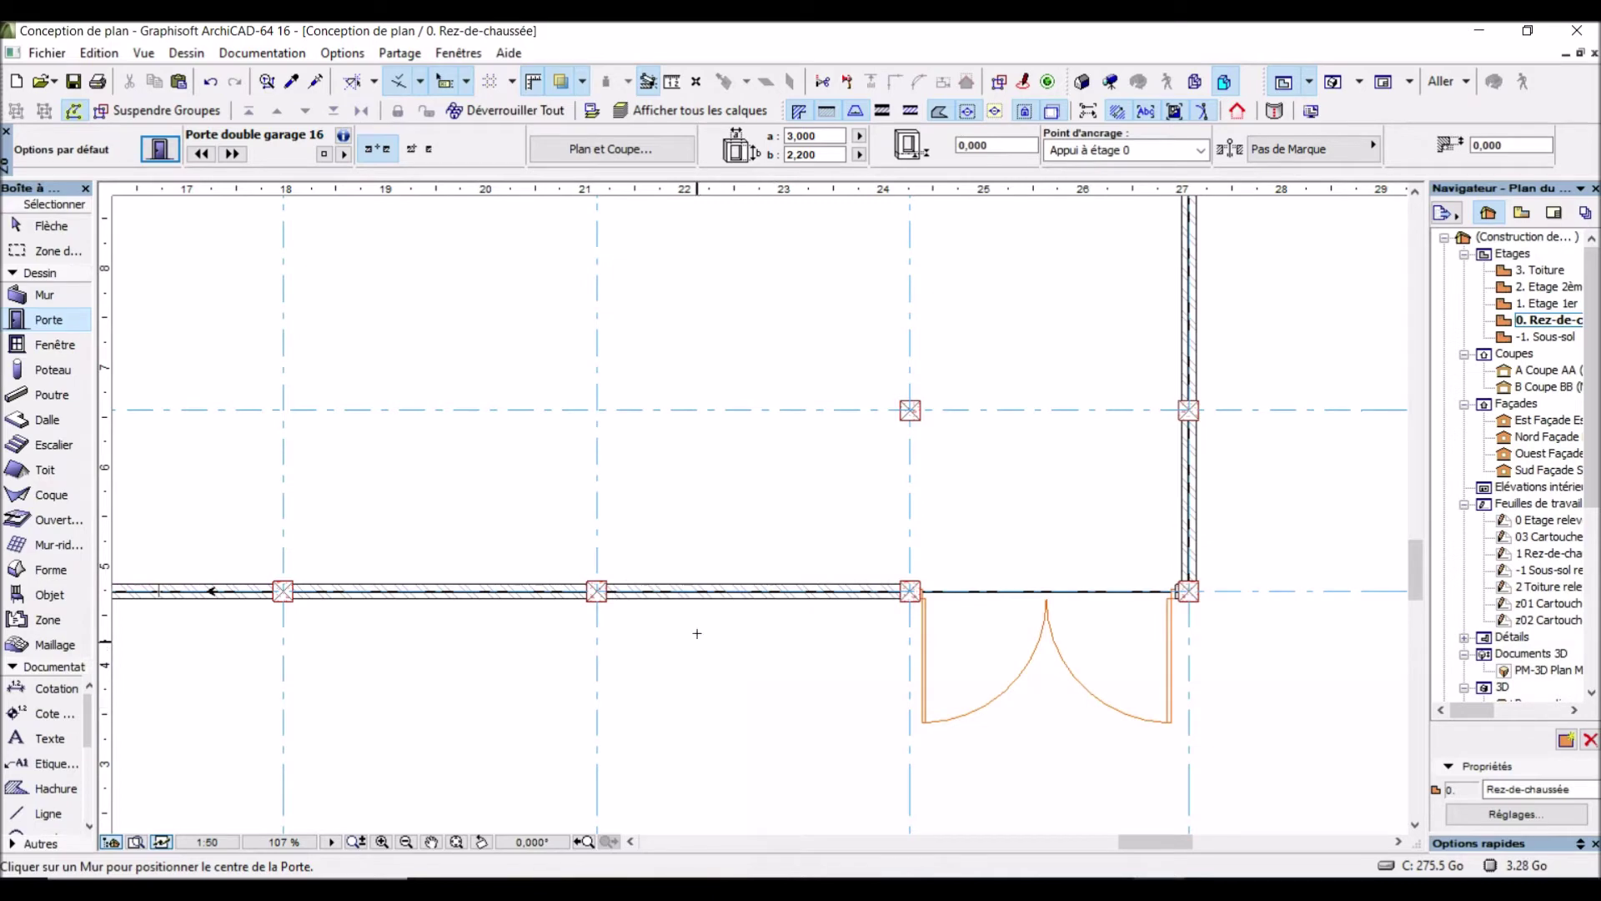
click(739, 586)
click(755, 588)
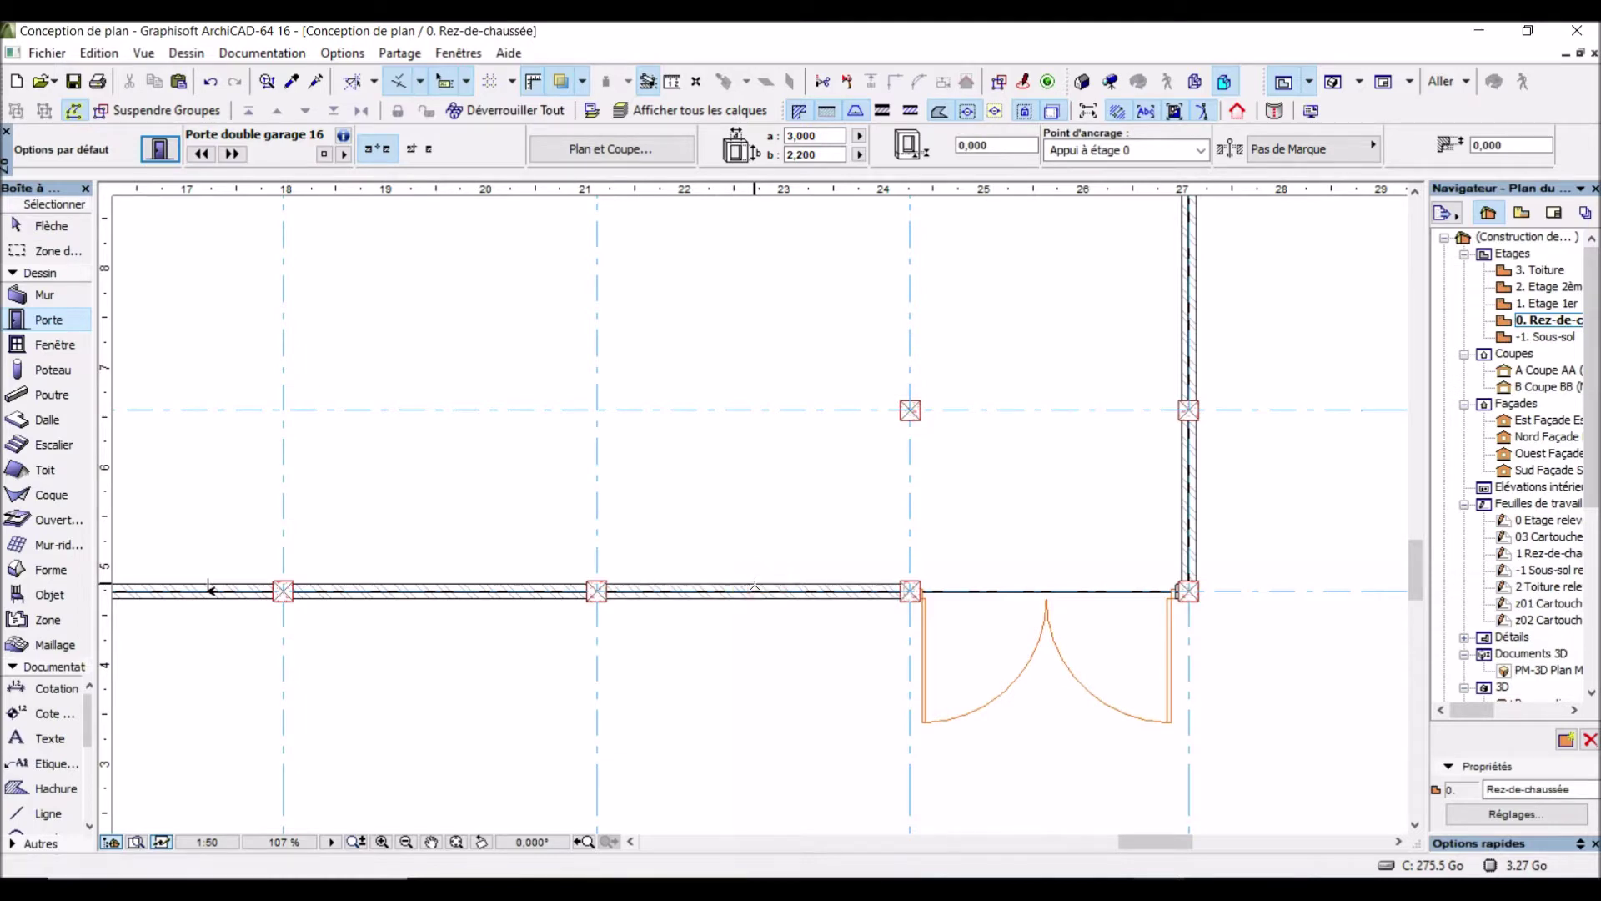
click(774, 654)
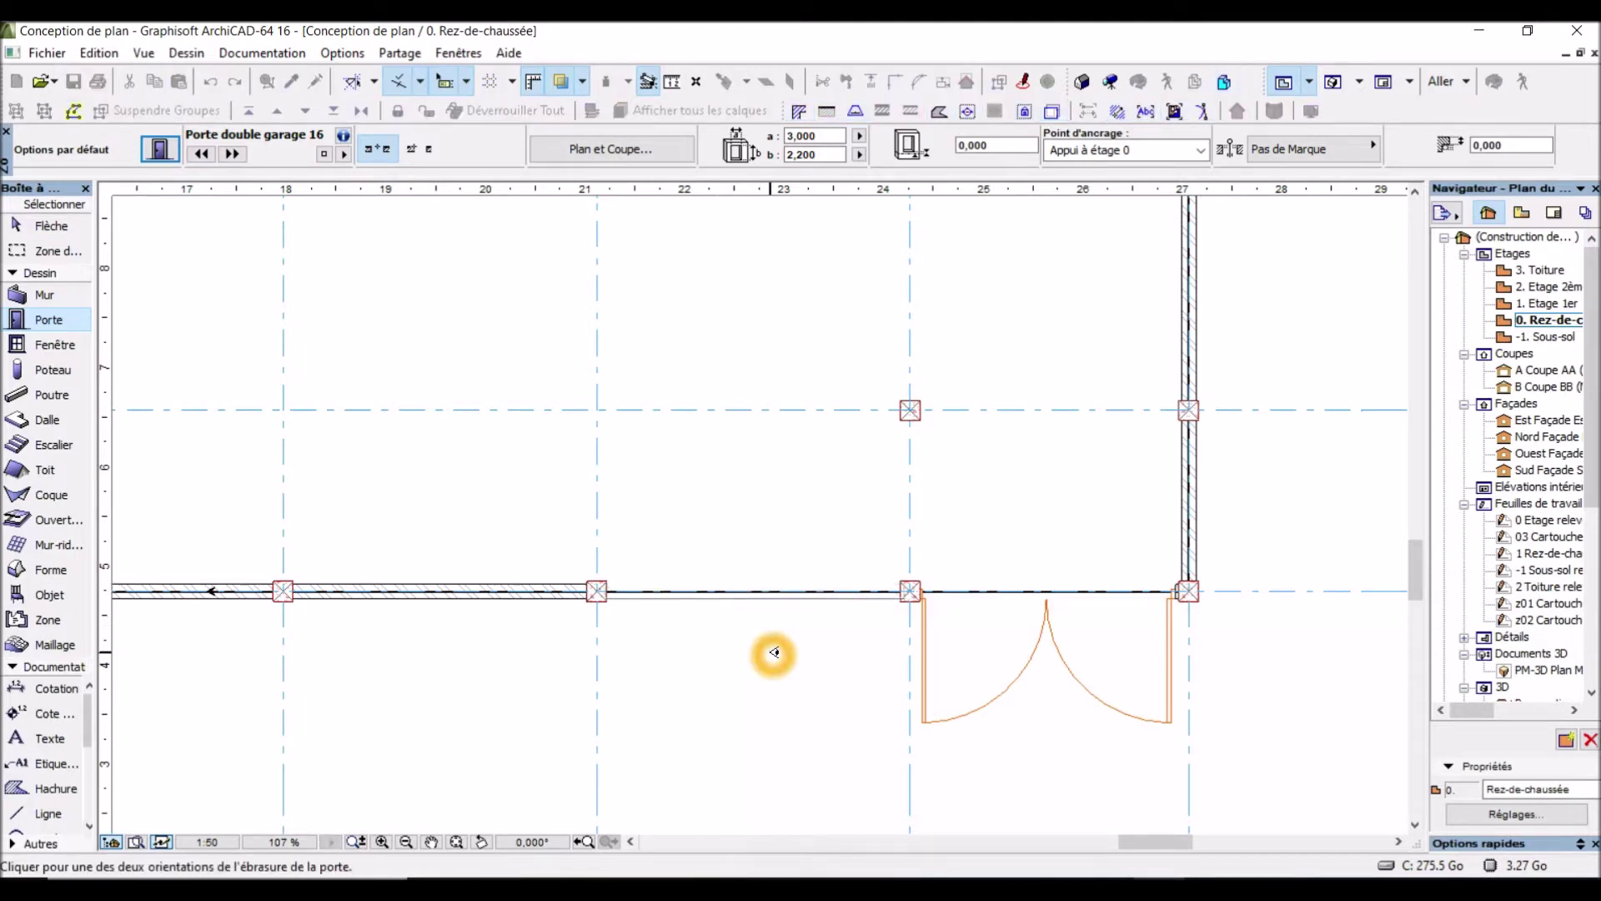
click(806, 677)
click(766, 617)
click(724, 616)
click(846, 615)
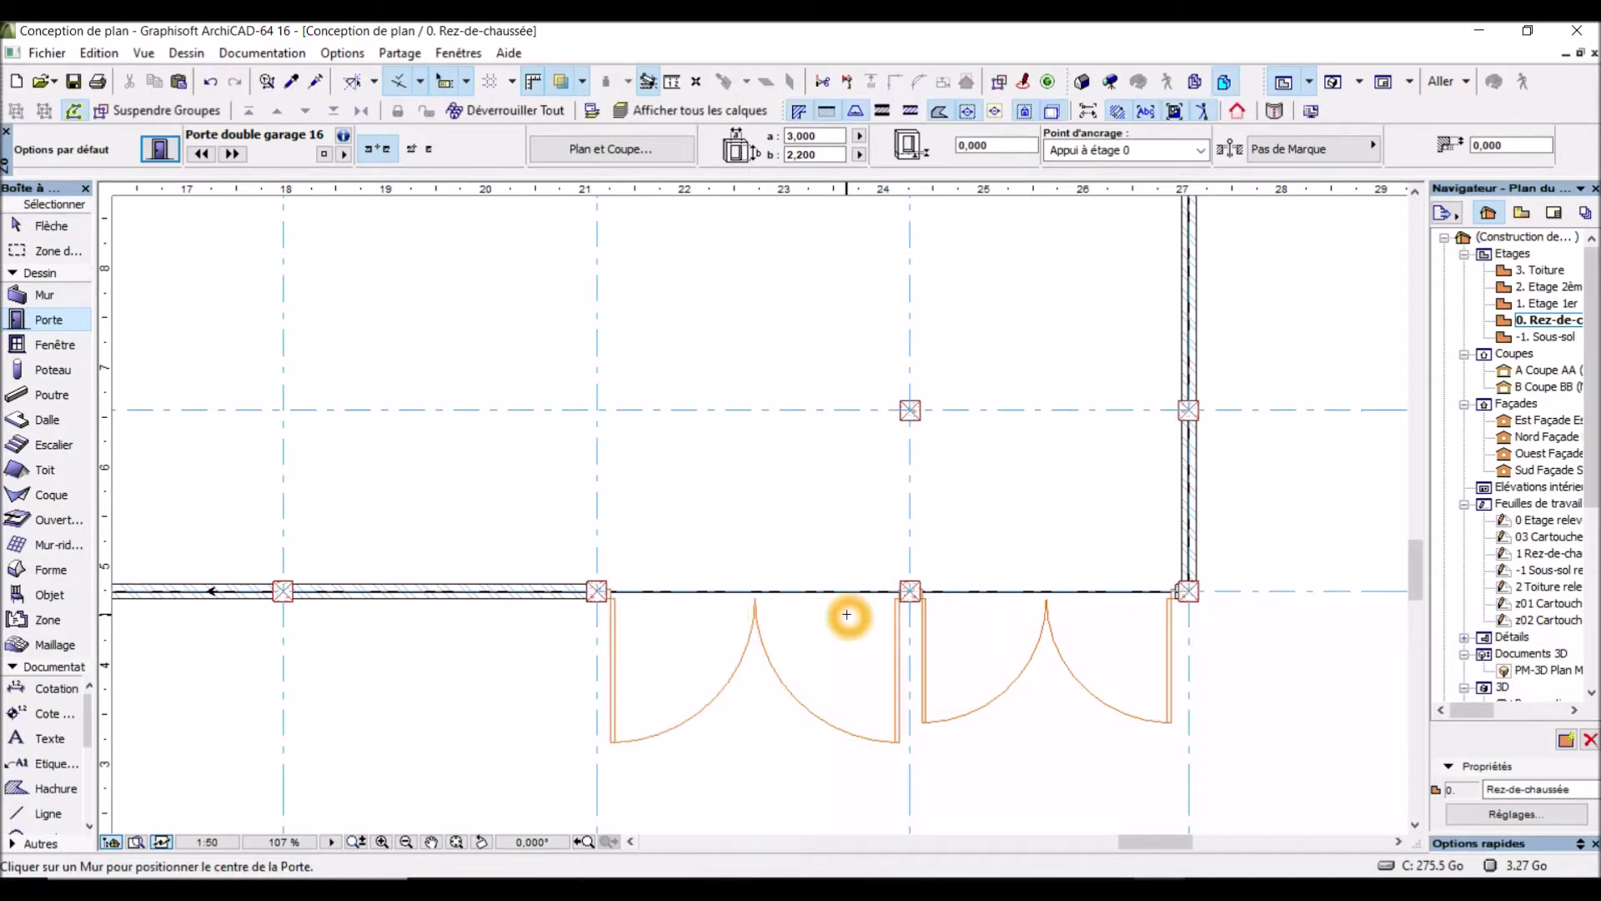
click(810, 622)
key(Escape)
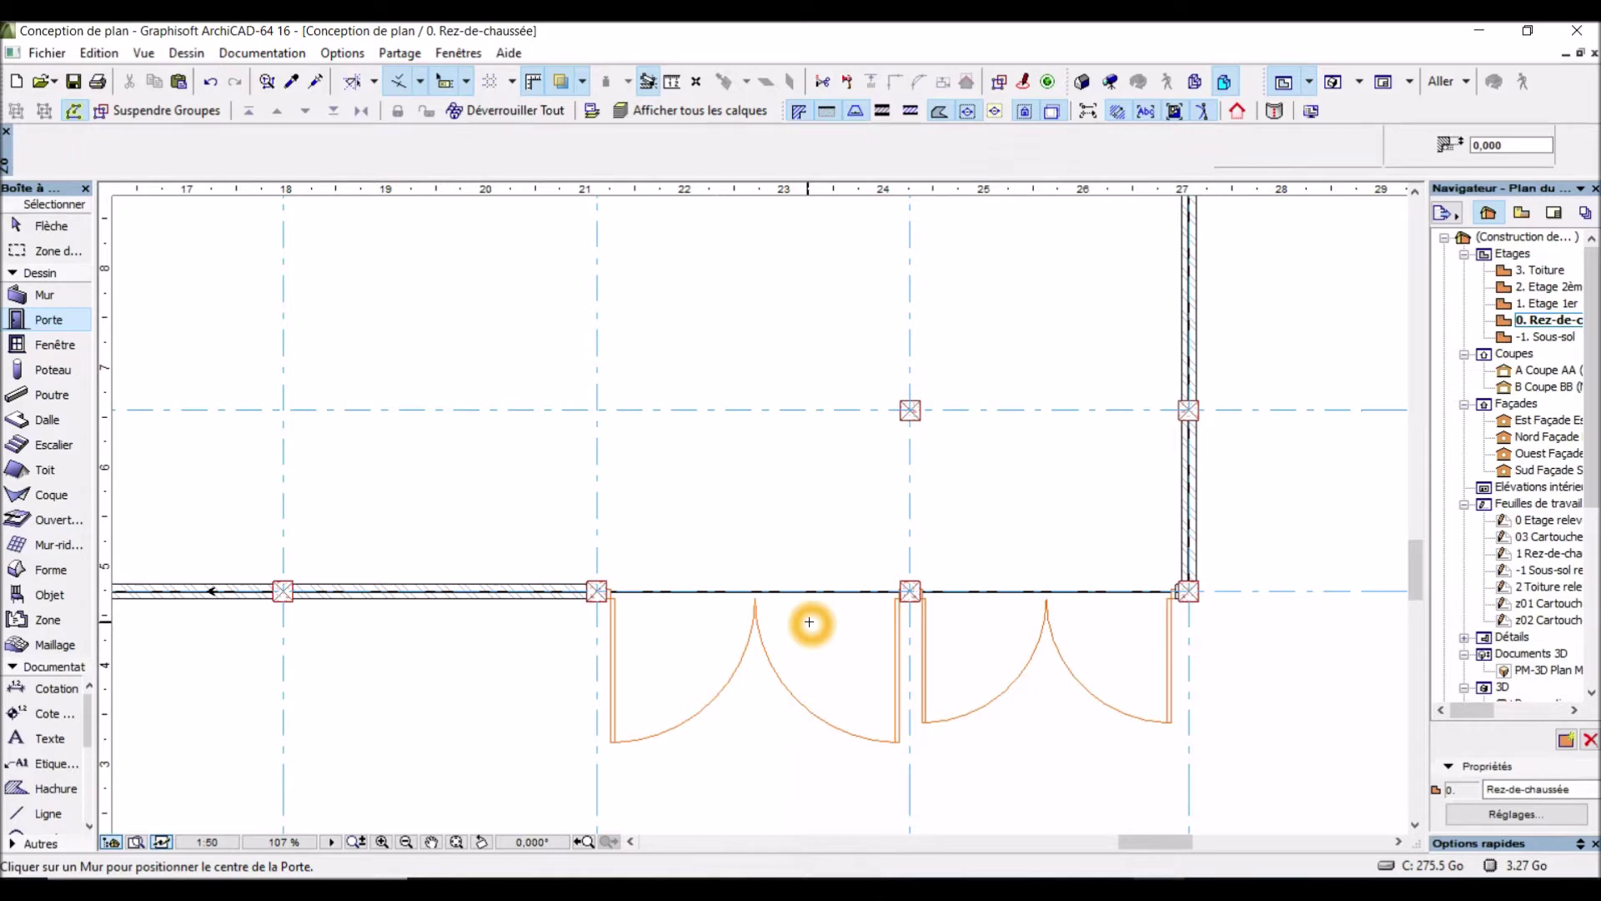
Inspect how the new garage door's frame meets the columns on both sides of its bay
click(901, 741)
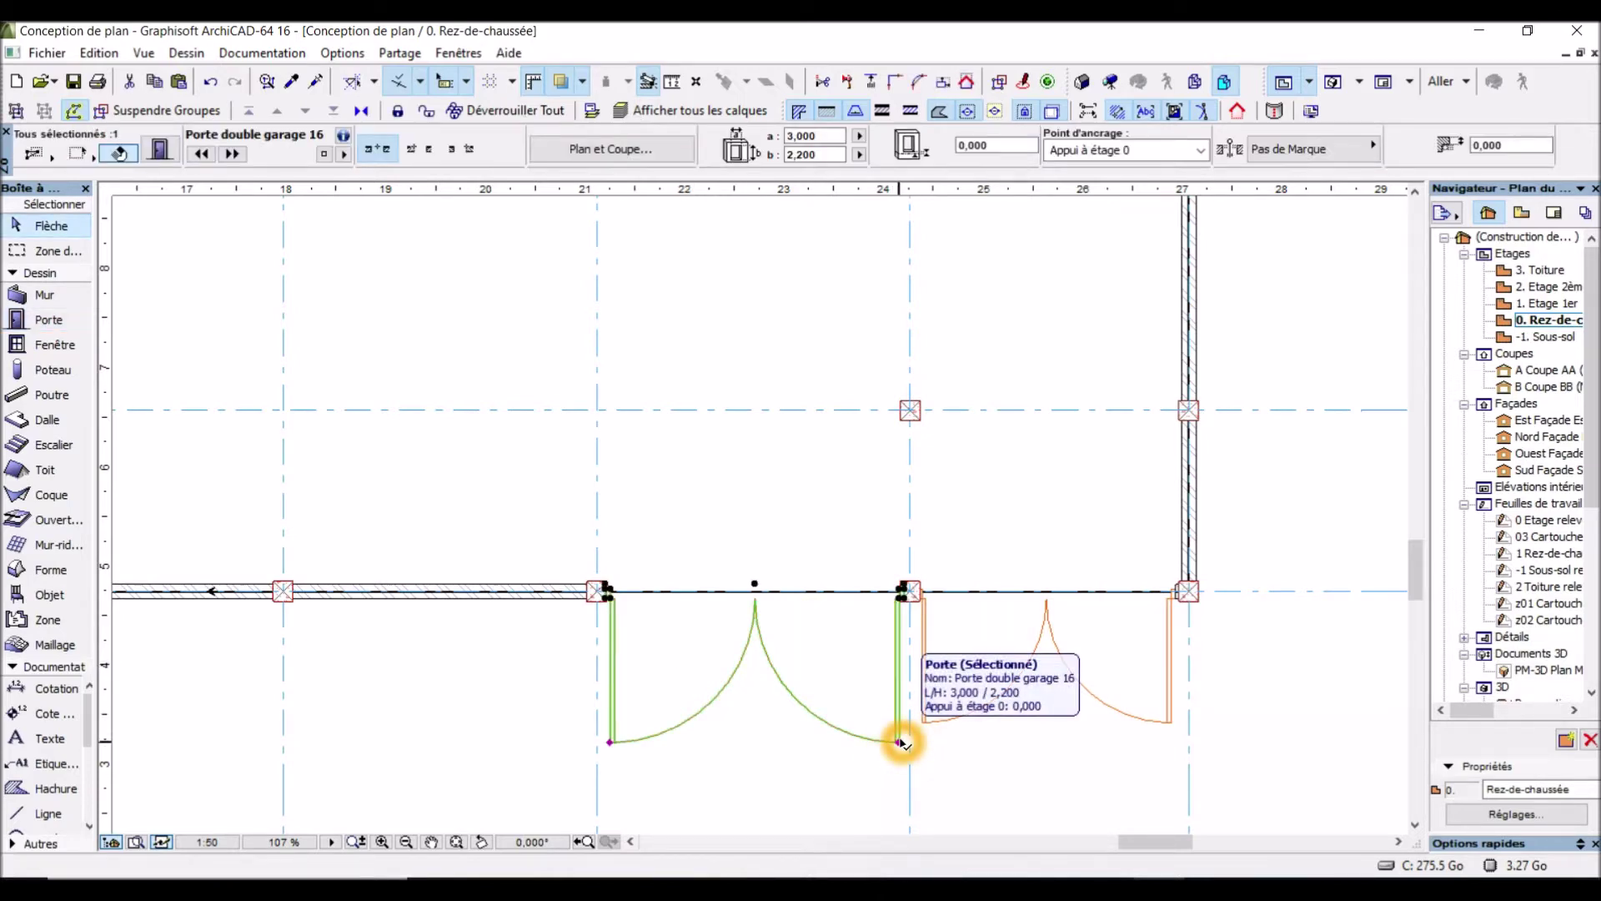
scroll(909, 592, up, 5)
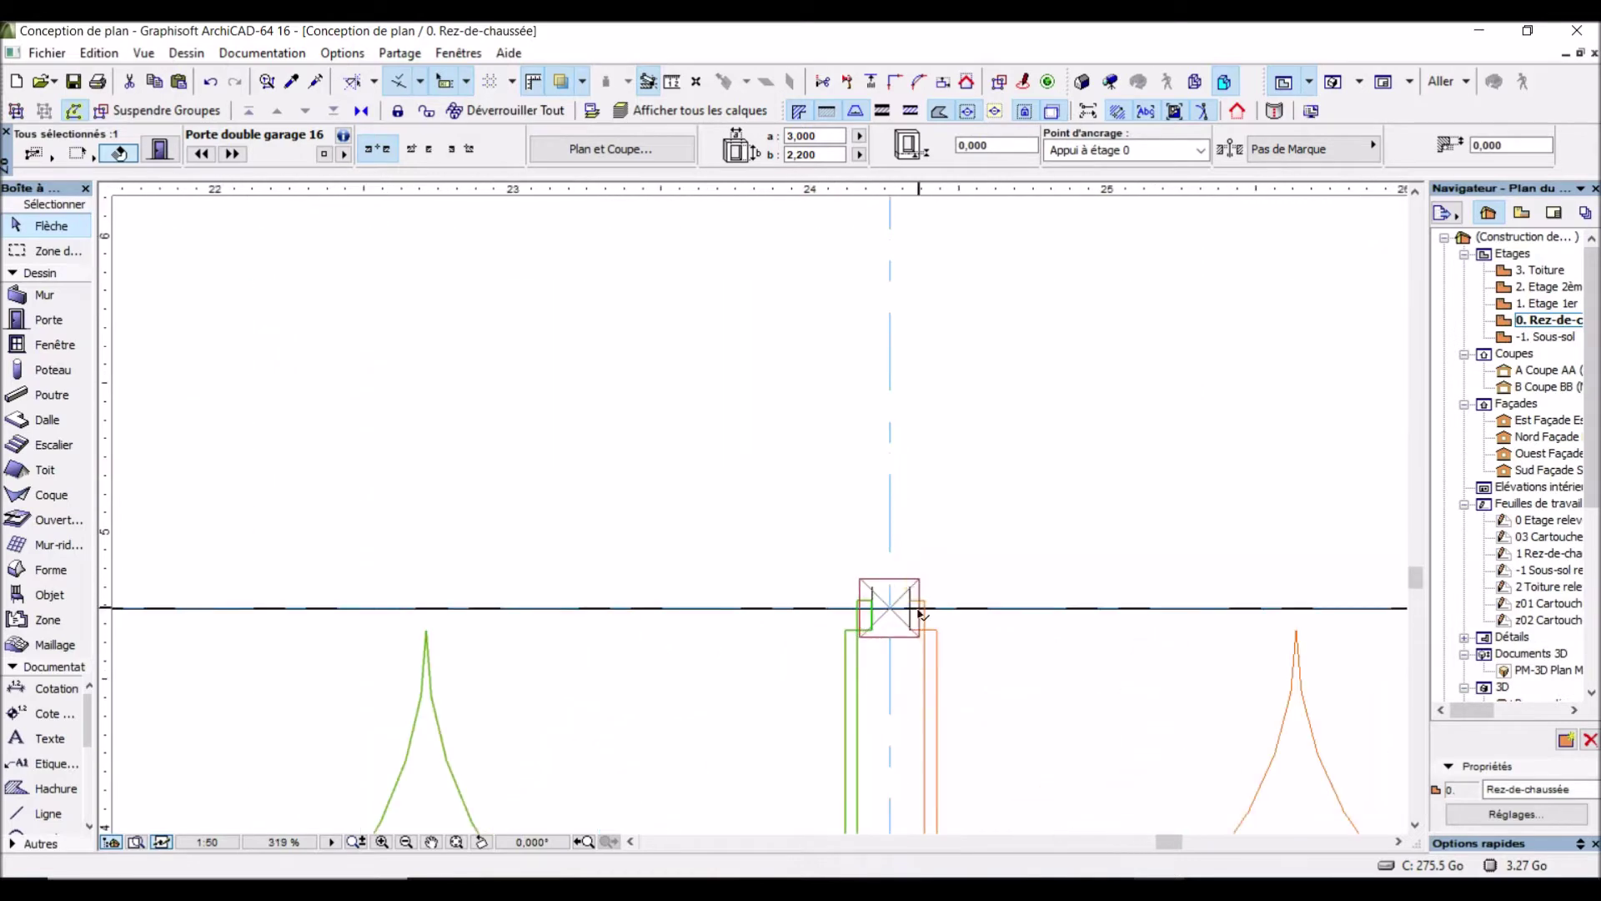
scroll(888, 672, up, 4)
click(861, 597)
scroll(876, 576, down, 7)
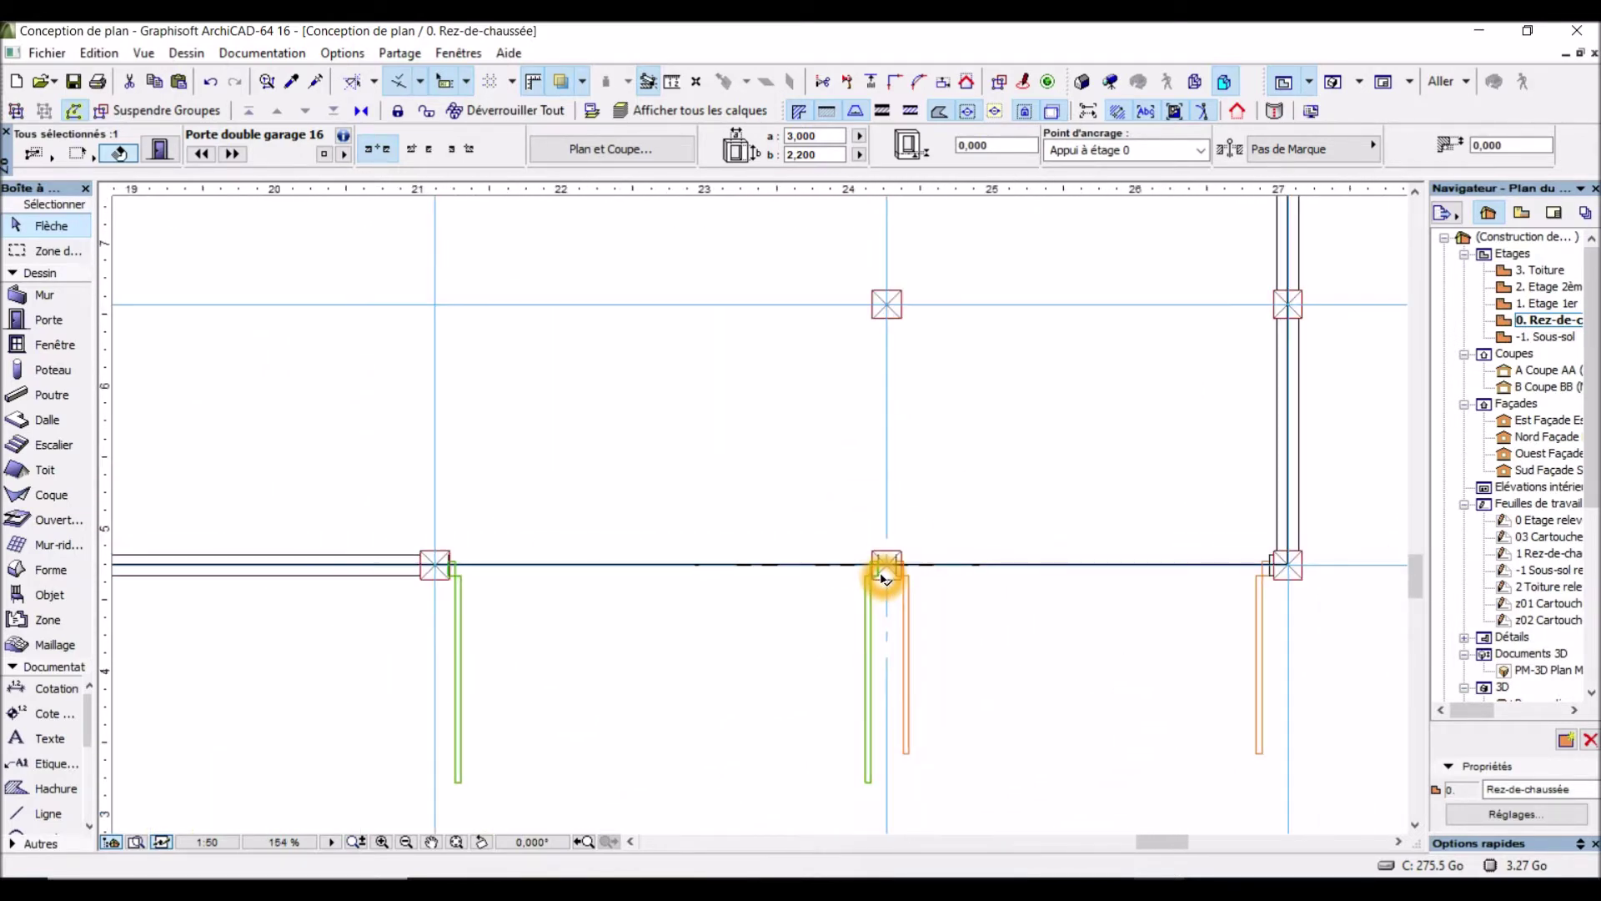
scroll(488, 535, up, 3)
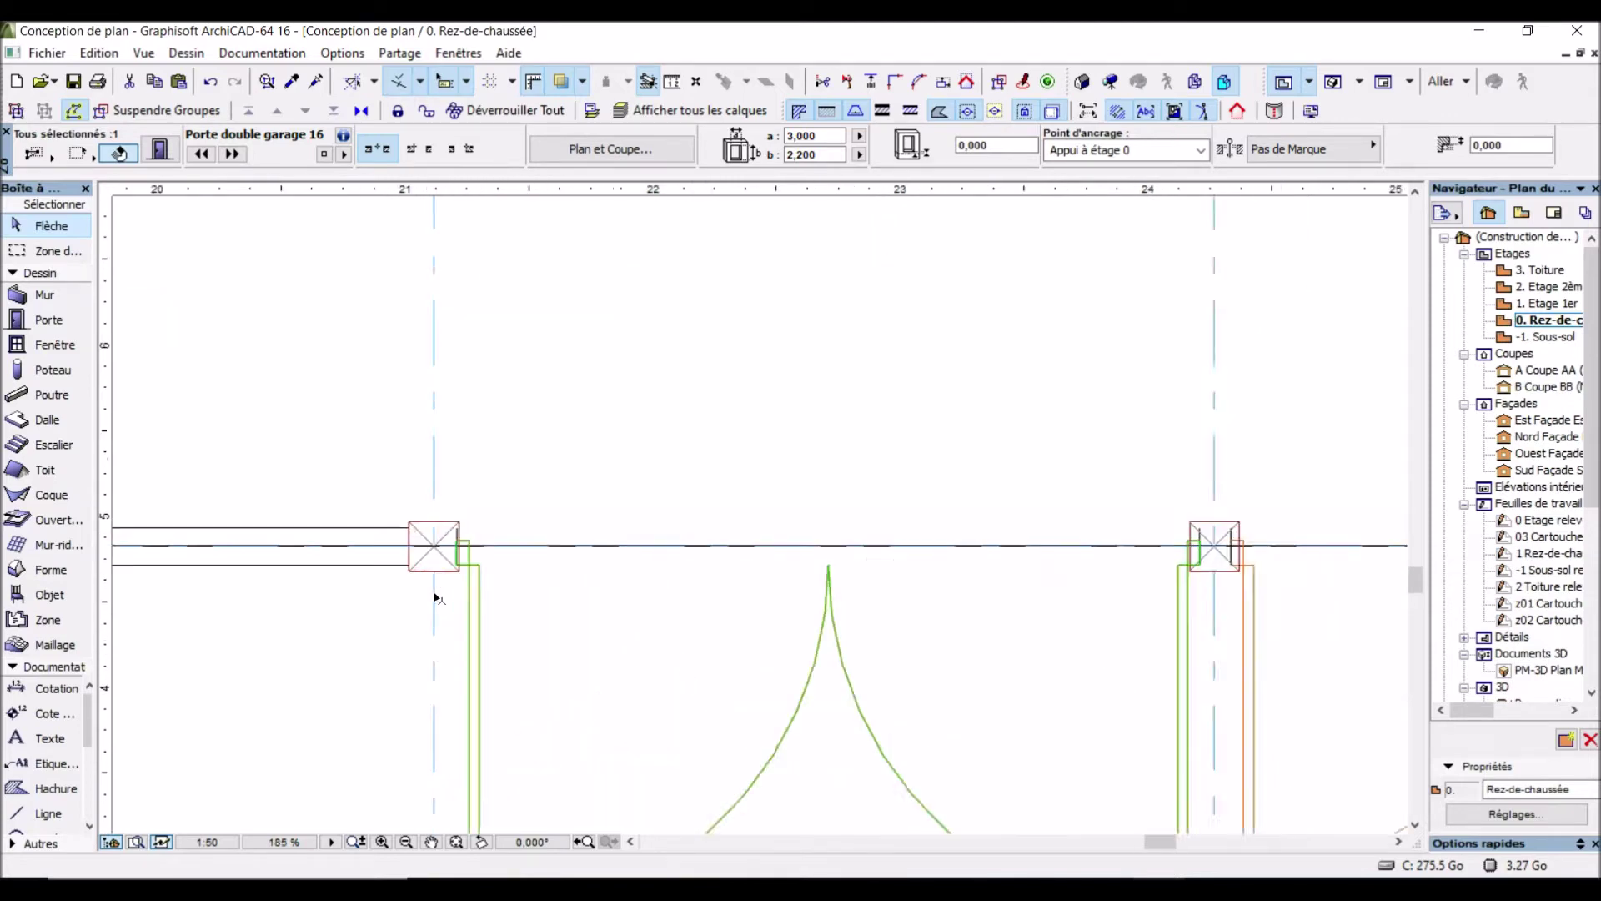
click(470, 534)
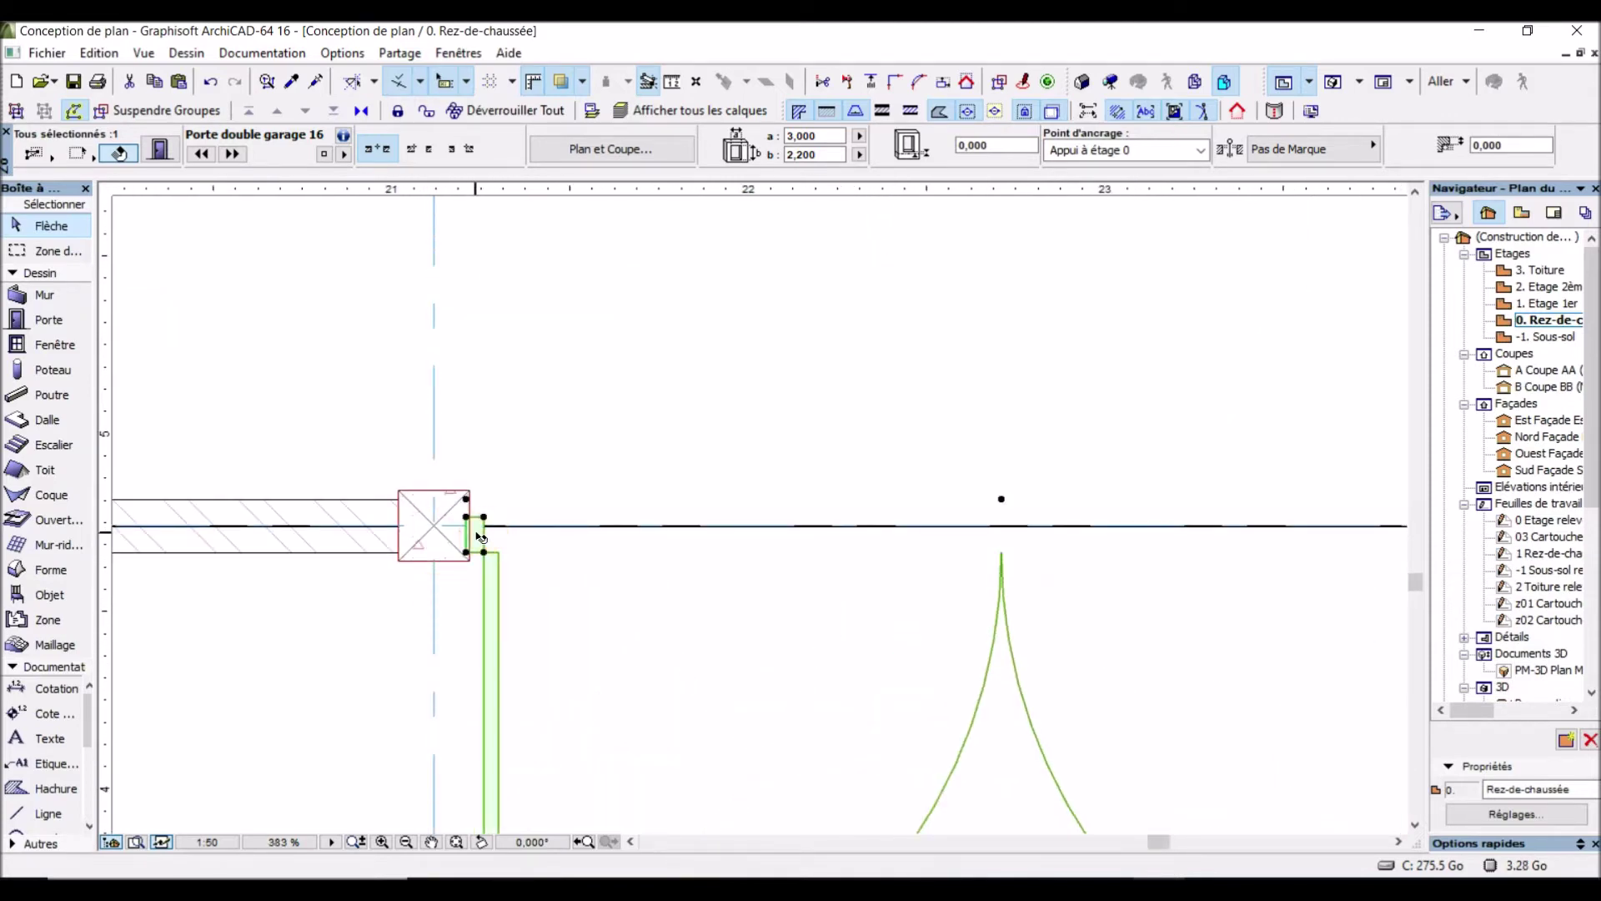
scroll(486, 535, up, 2)
scroll(461, 550, down, 1)
scroll(460, 551, down, 5)
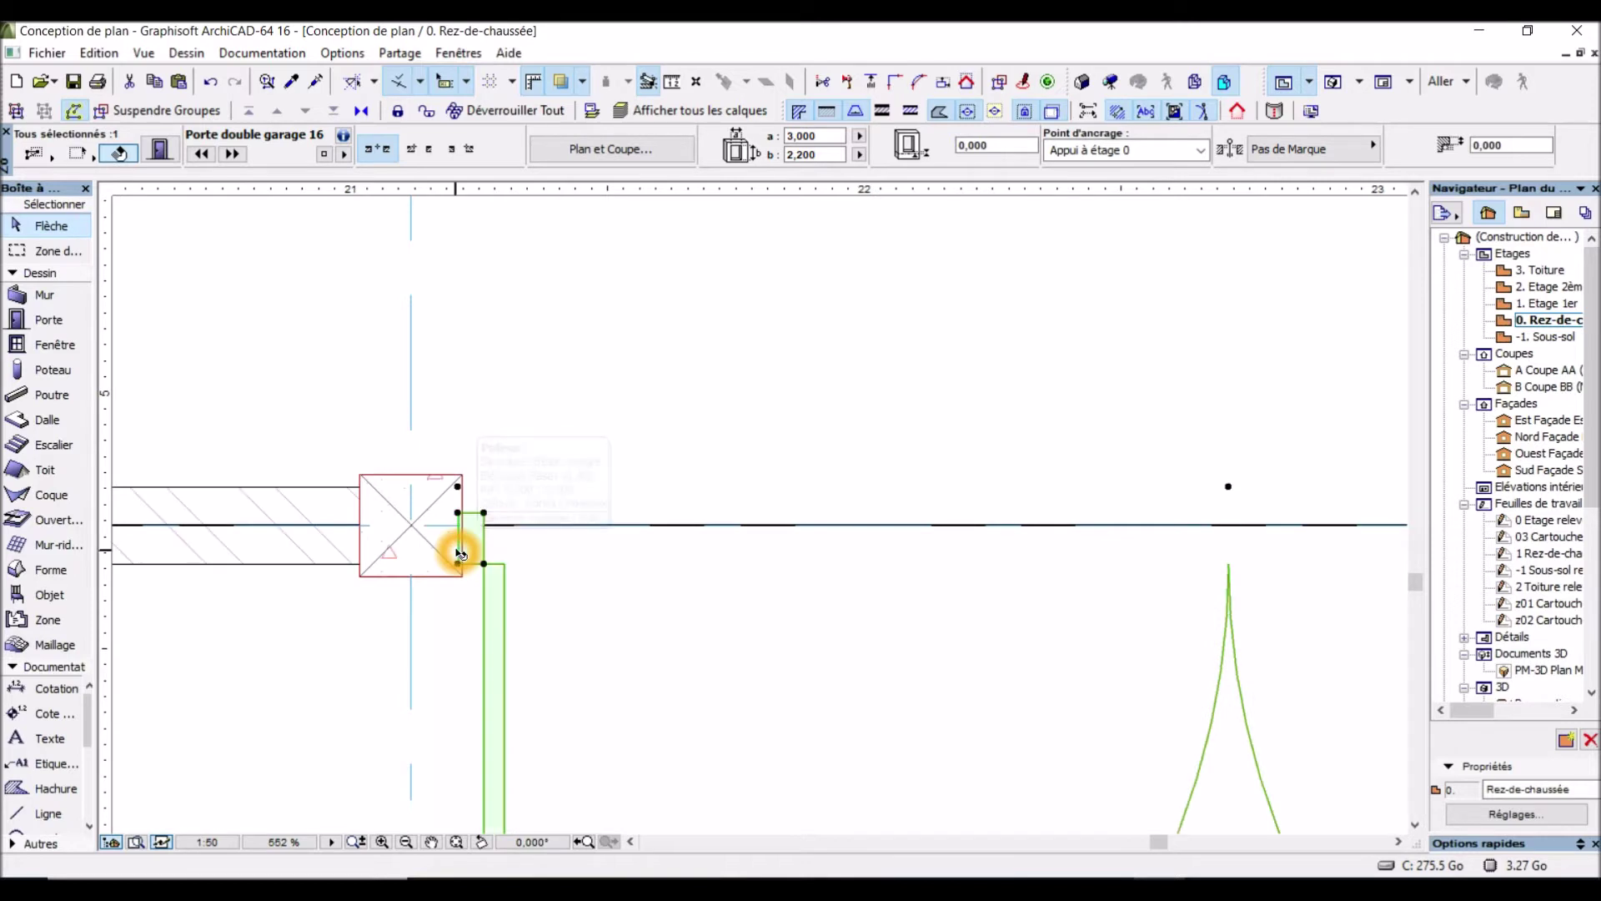
click(740, 533)
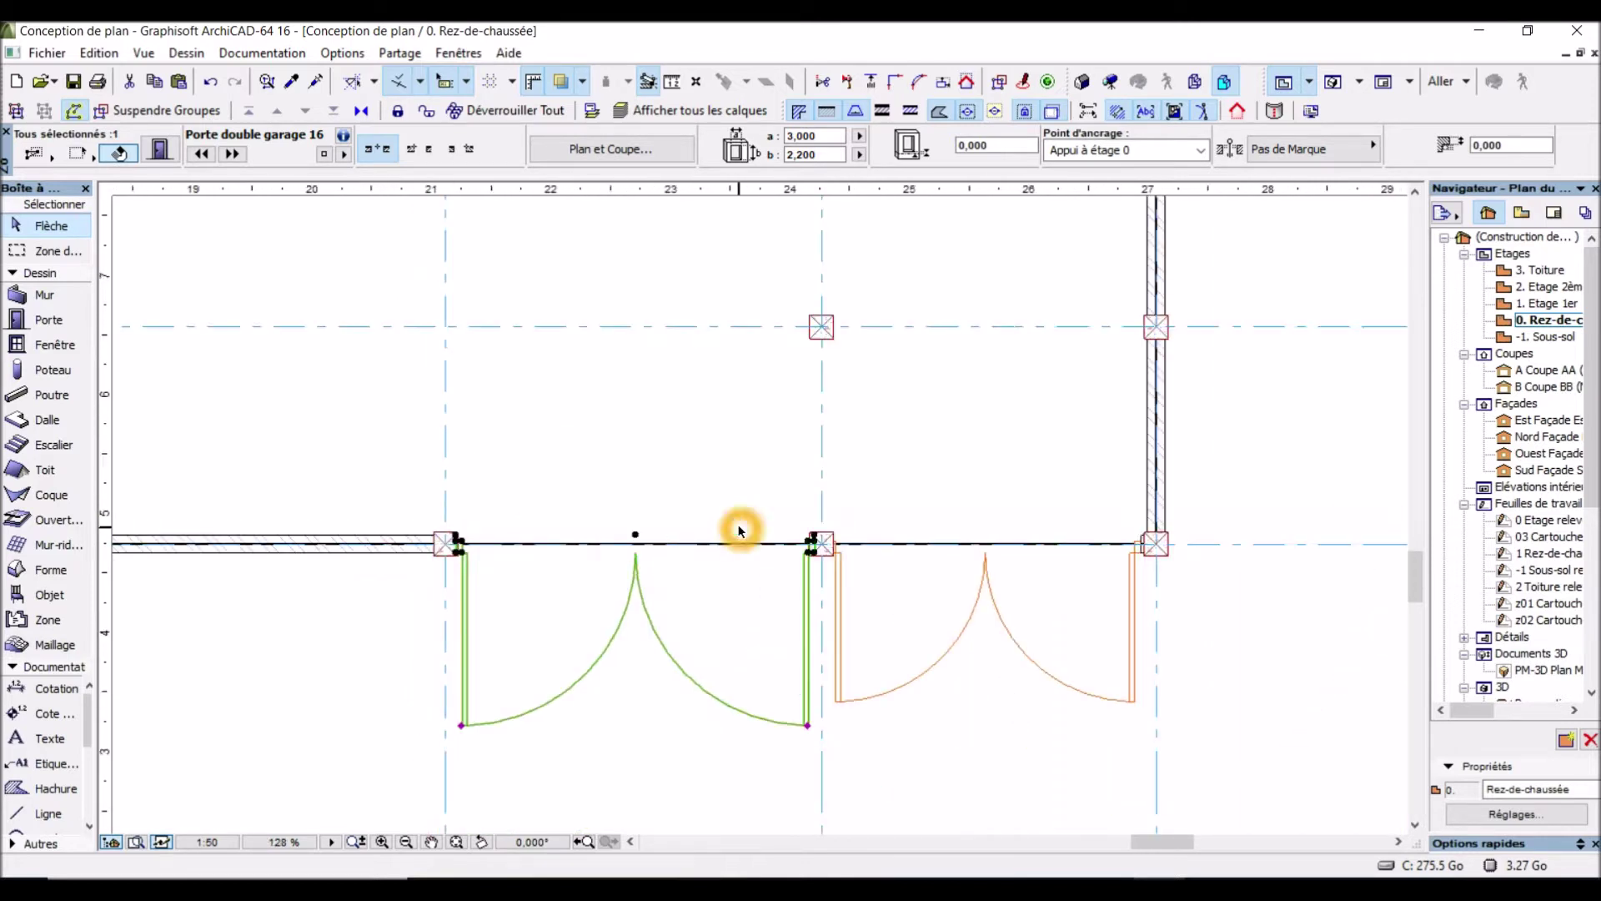
scroll(733, 546, down, 1)
click(711, 604)
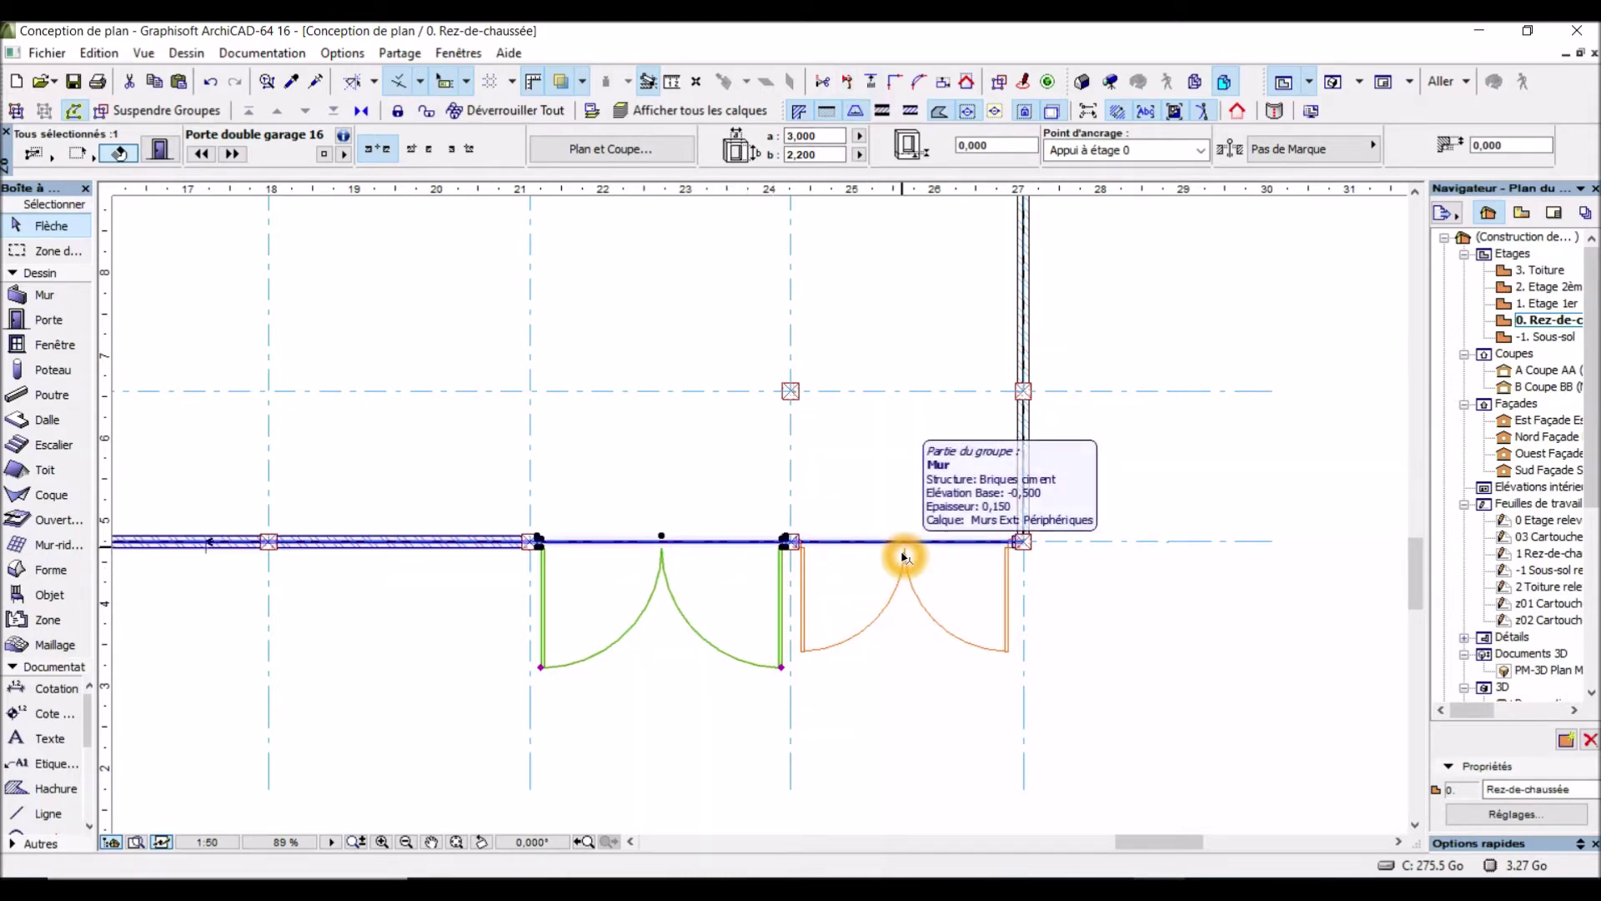
scroll(792, 577, down, 3)
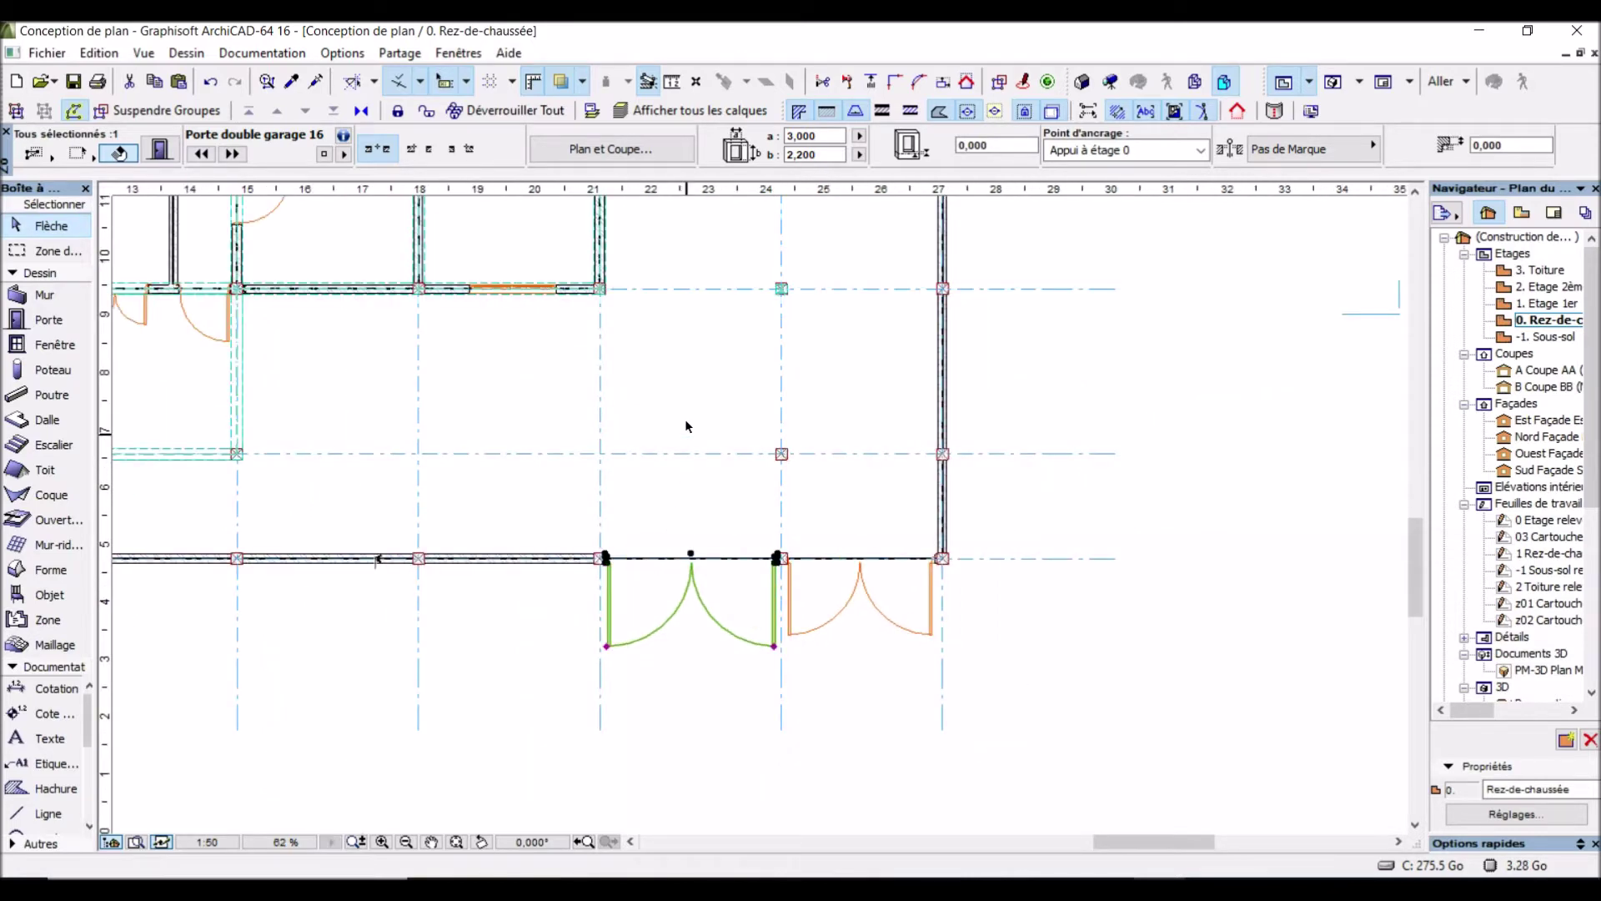
click(752, 696)
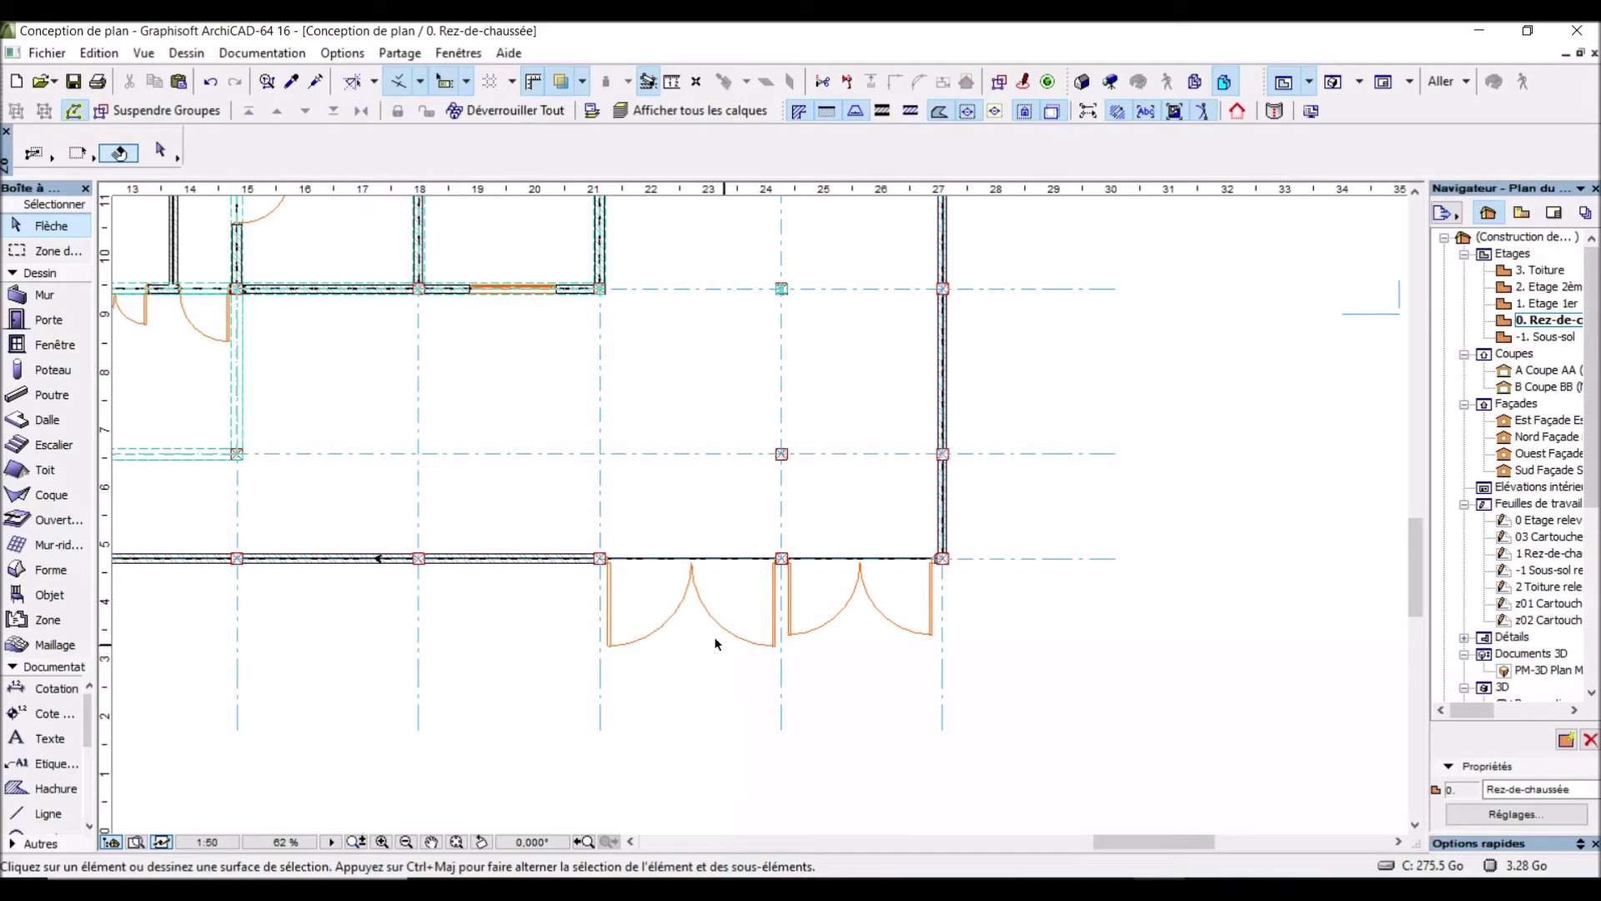
scroll(904, 608, down, 3)
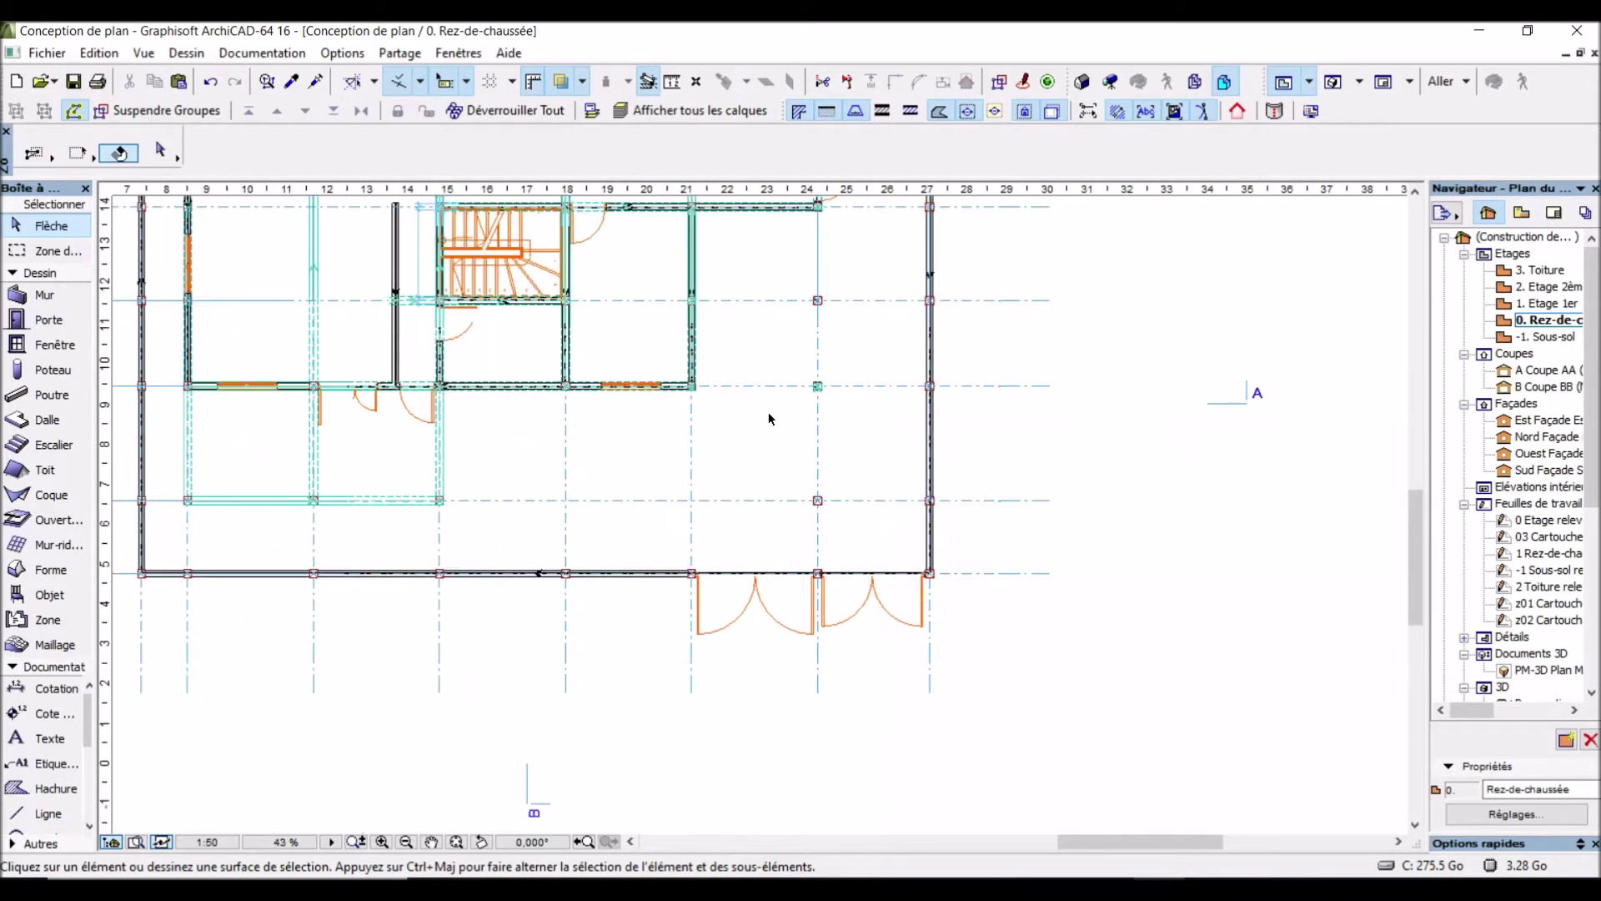
click(735, 499)
click(478, 491)
click(245, 671)
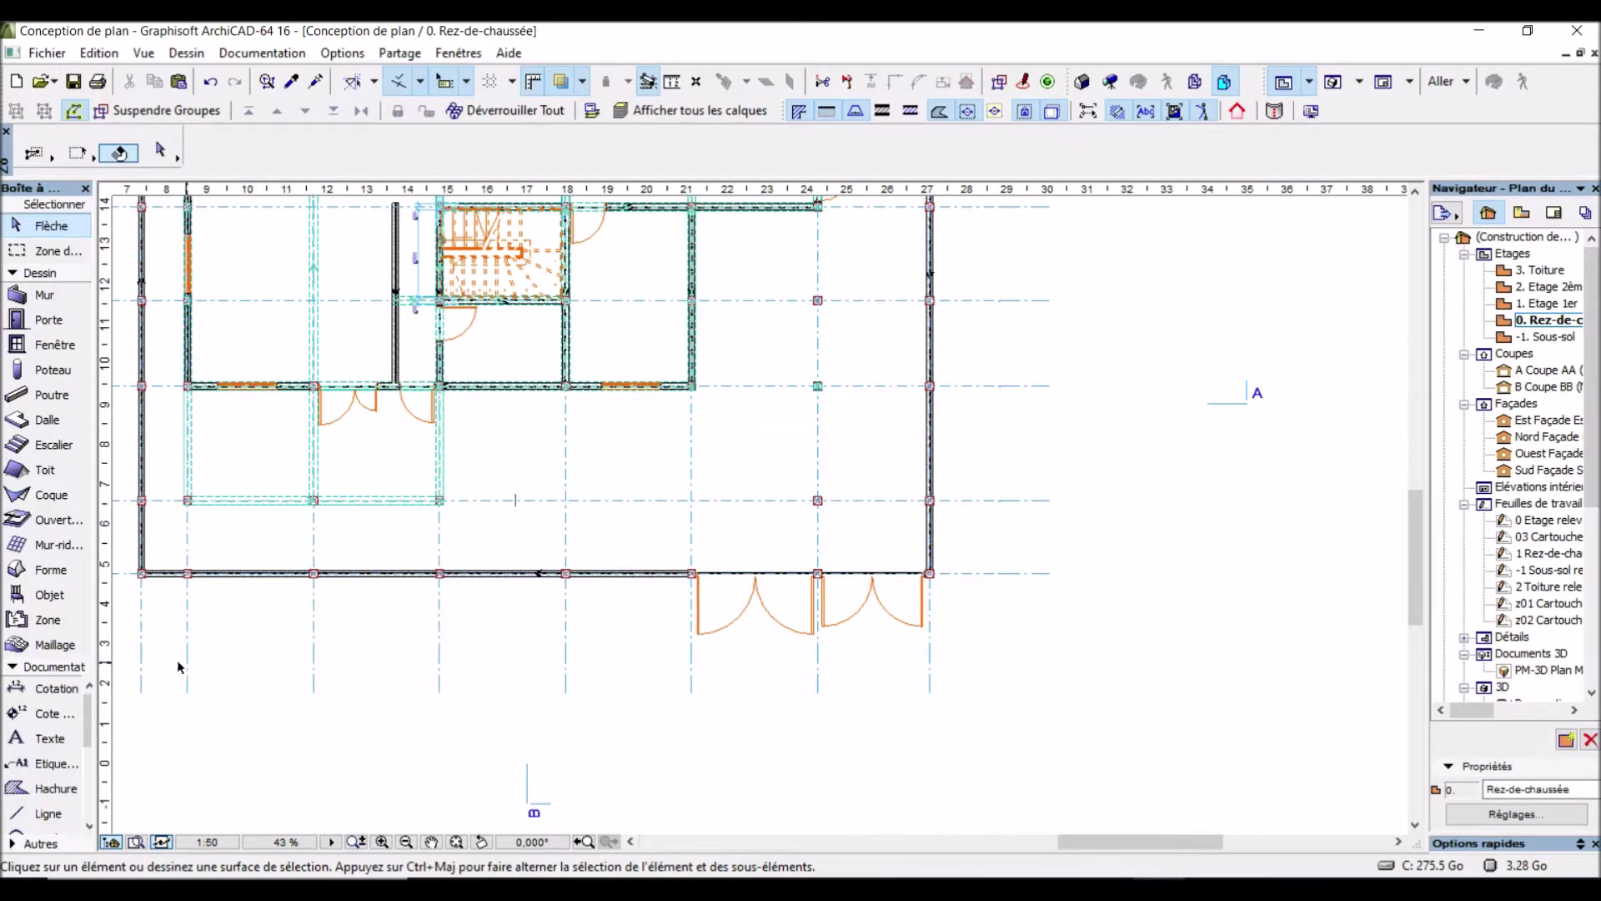
Start a linear dimension chain at the outer wall-side corner of the column where the solid wall meets the wider garage door
click(55, 687)
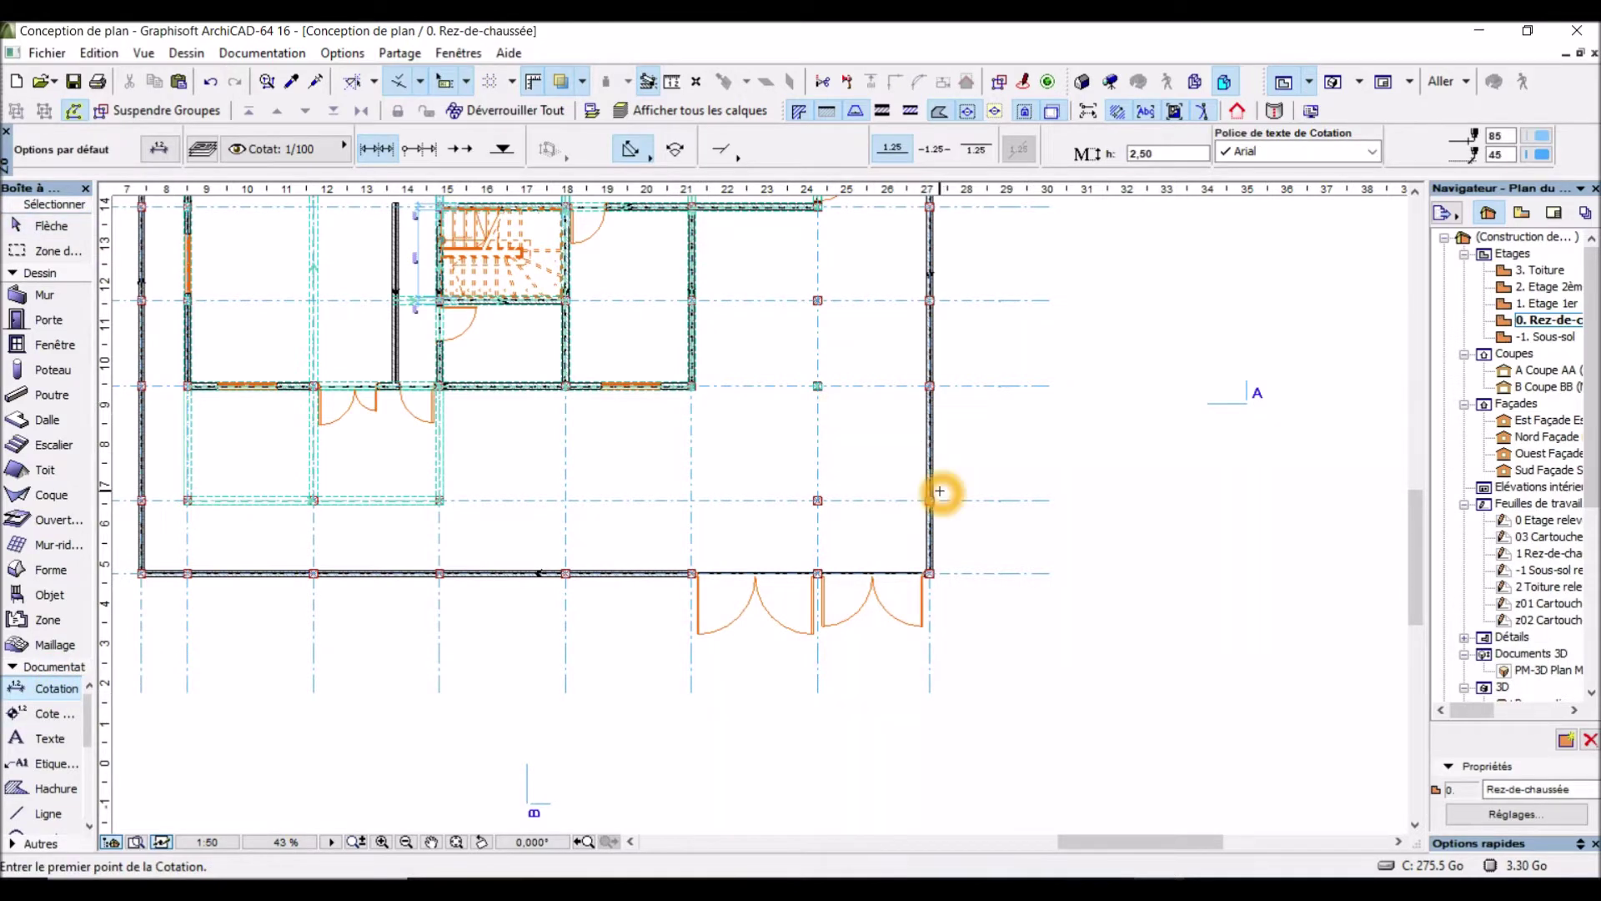
scroll(941, 492, up, 2)
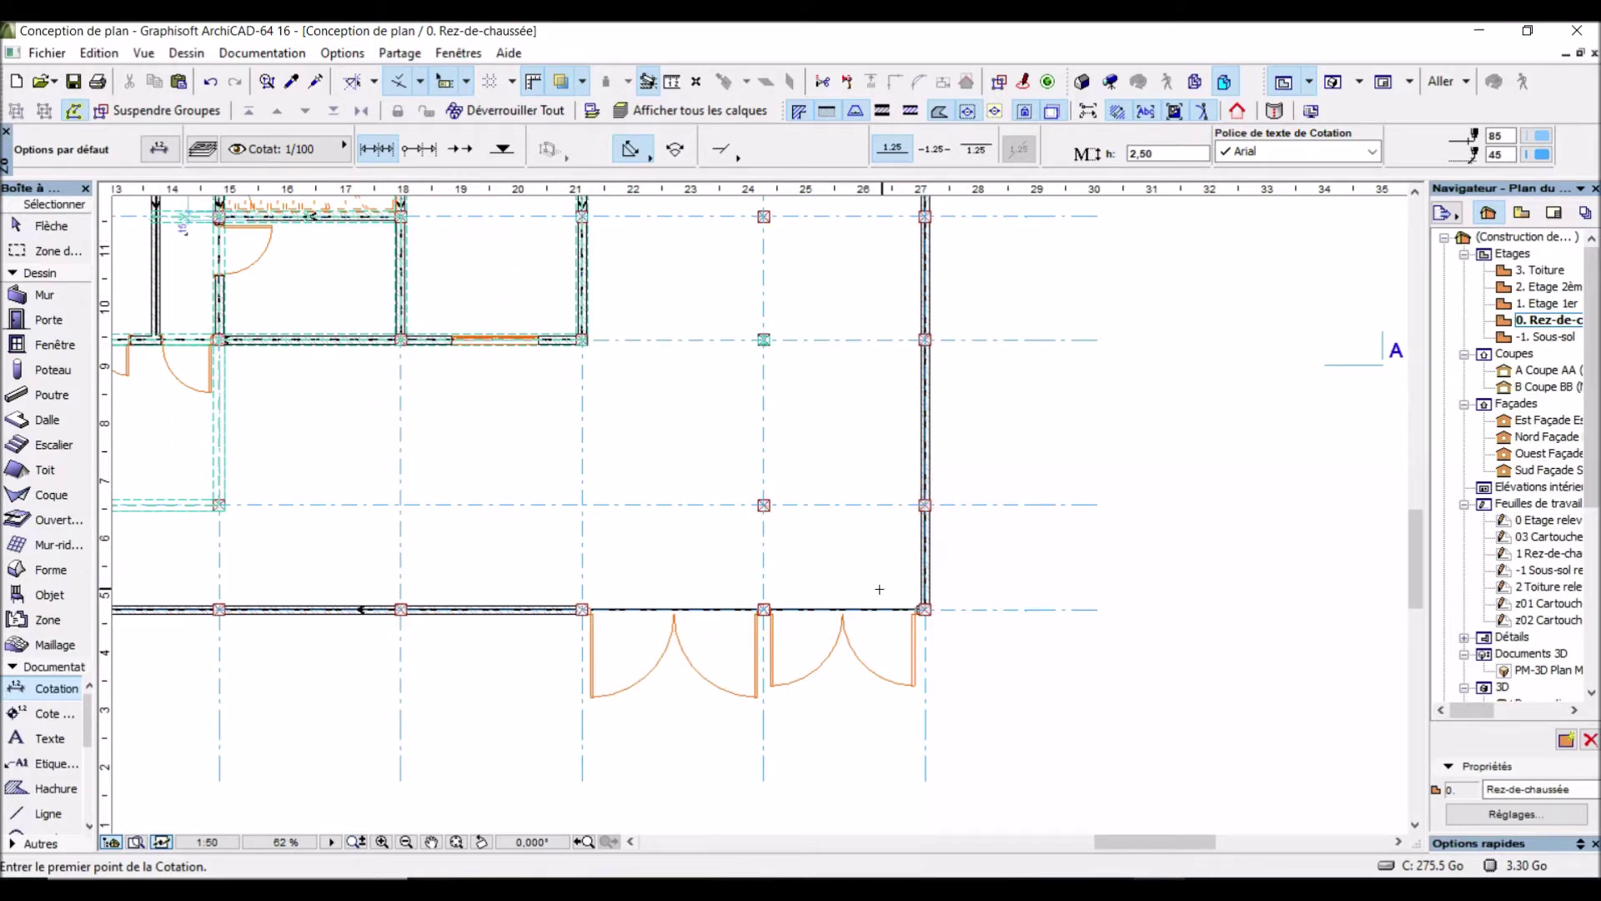
scroll(855, 594, up, 2)
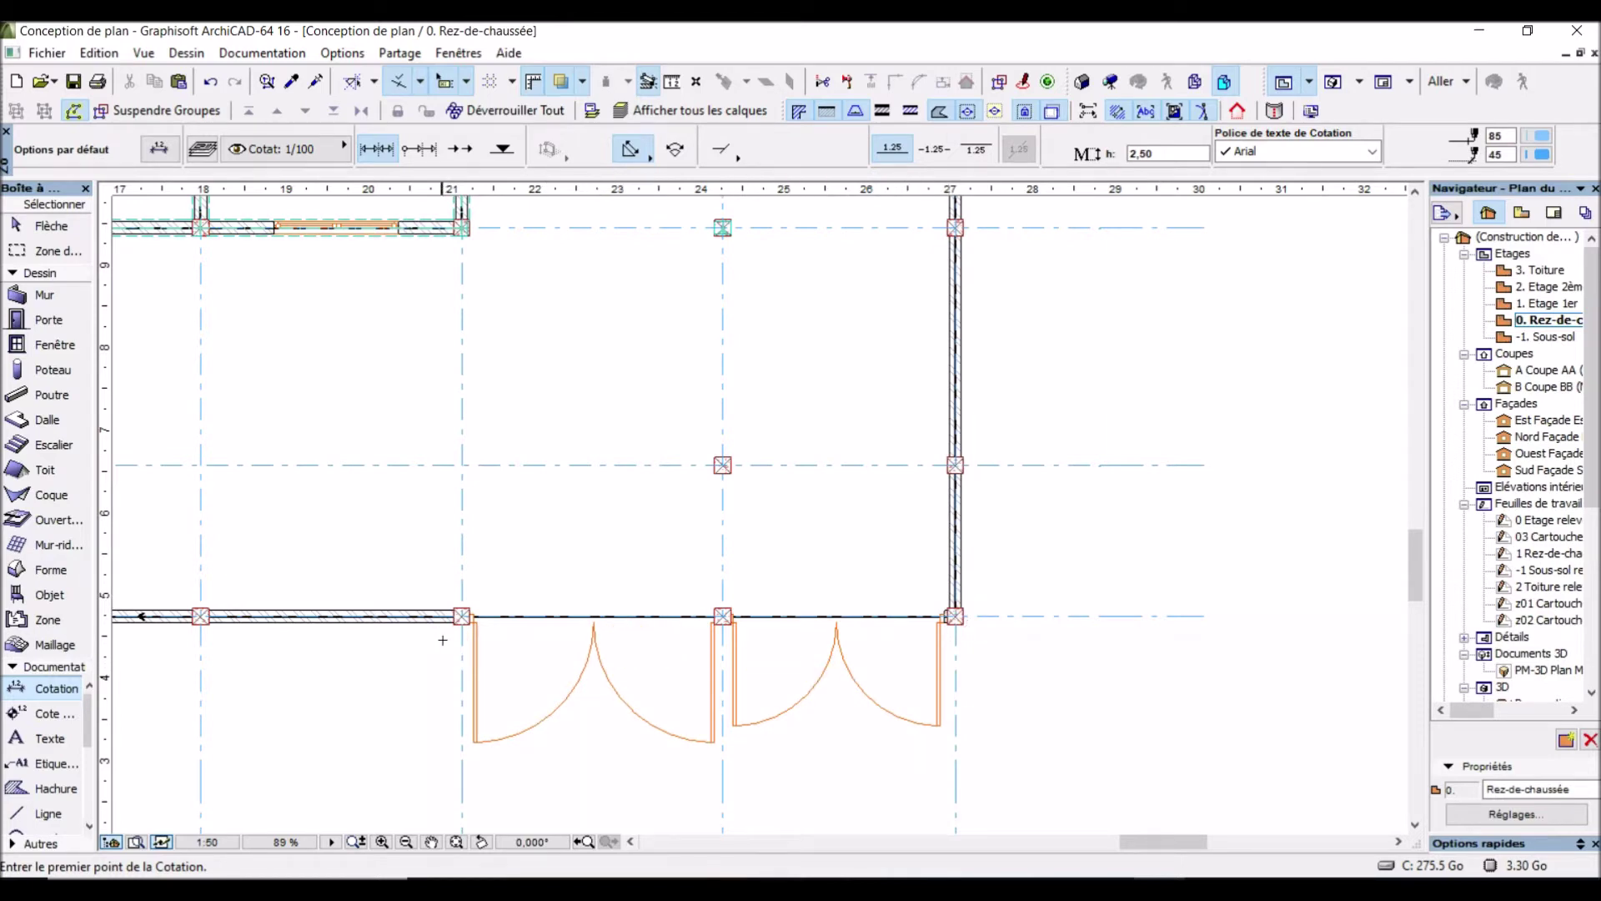
scroll(443, 640, up, 10)
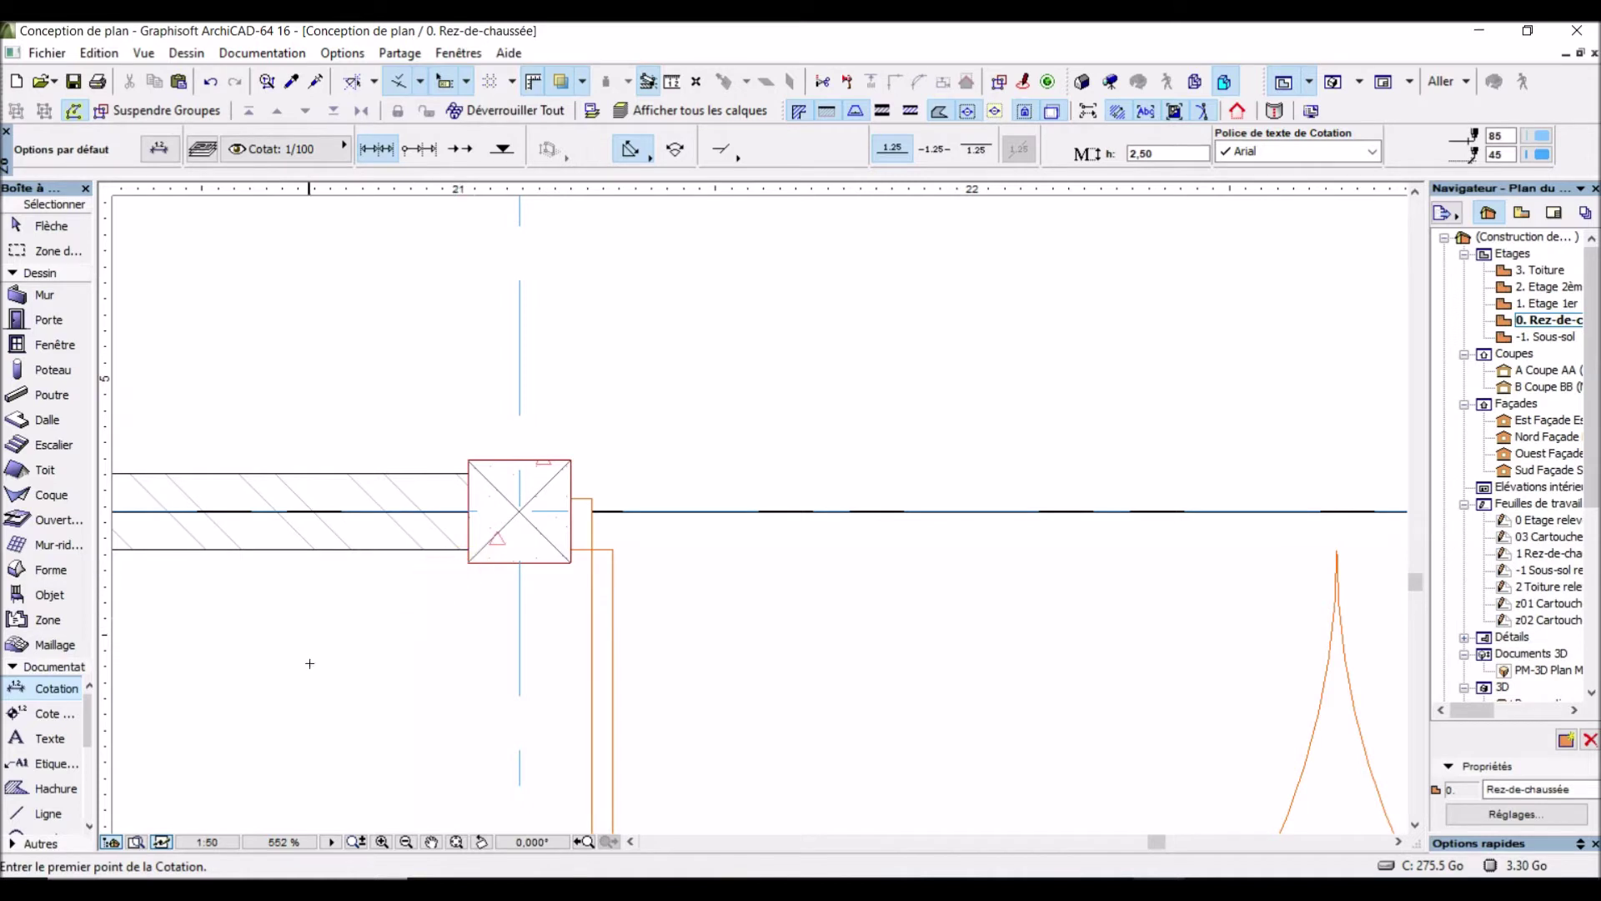
click(19, 670)
click(61, 319)
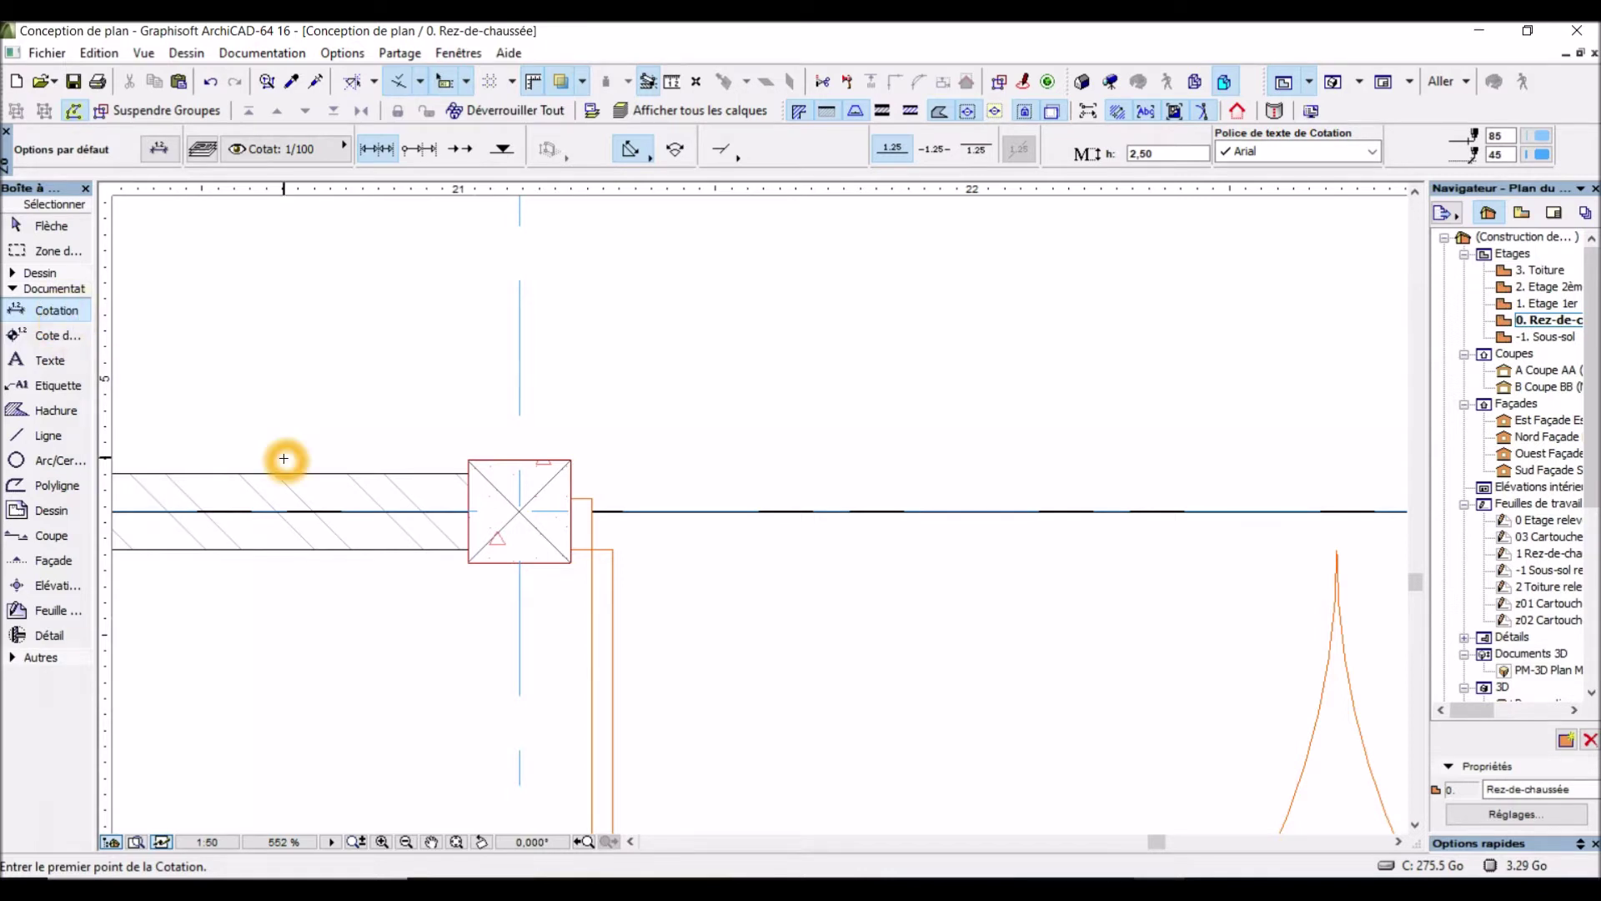
scroll(465, 428, up, 2)
click(472, 617)
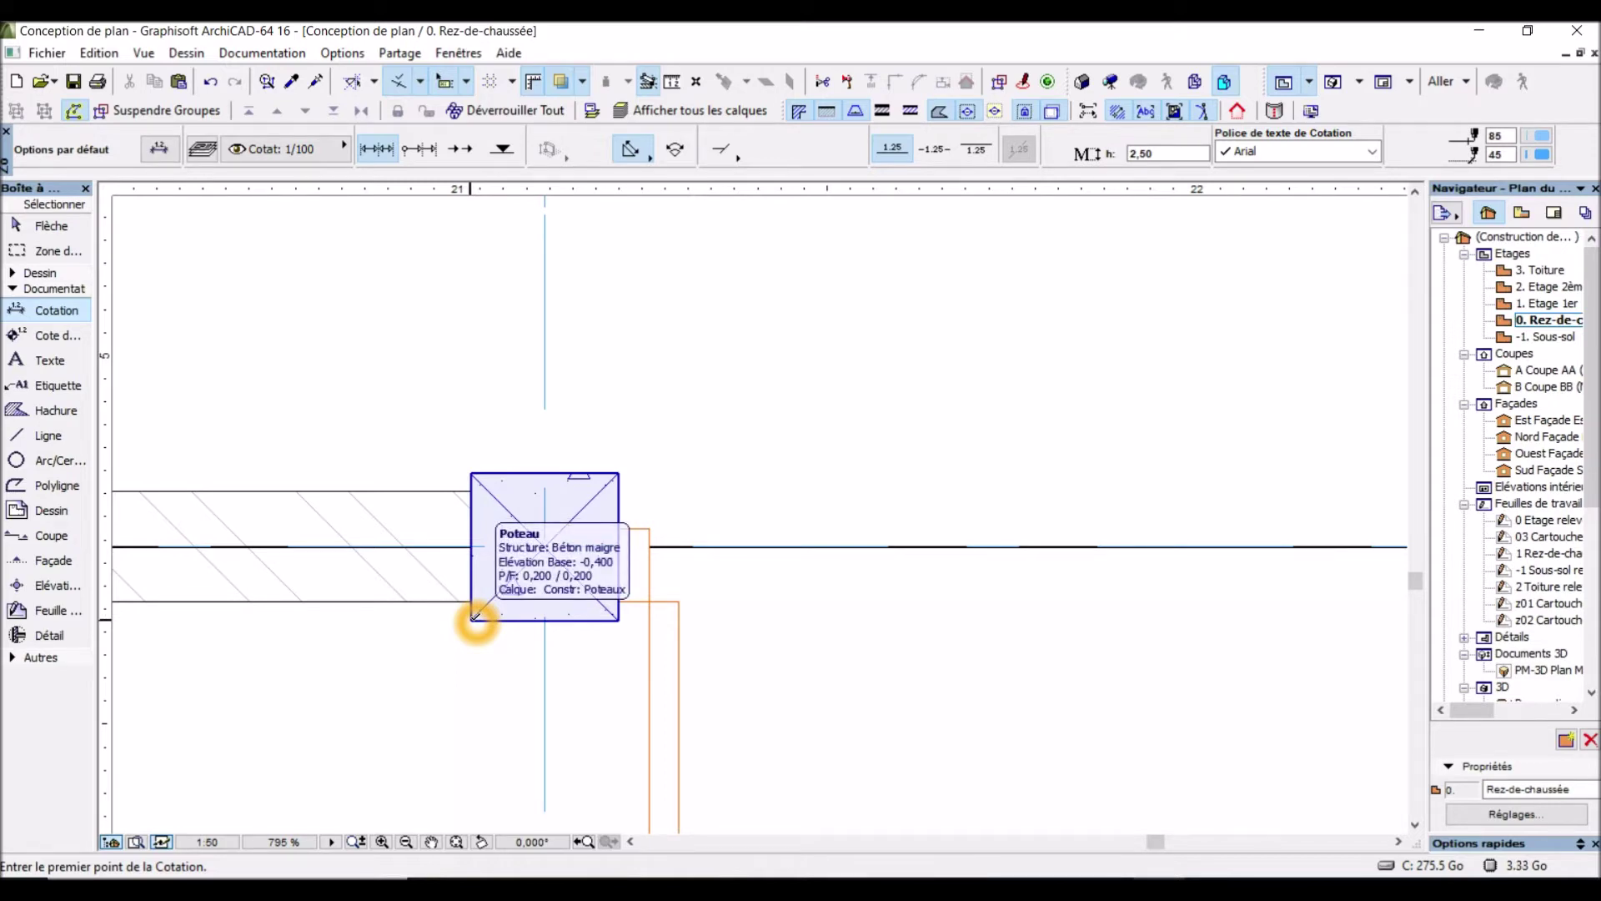
click(473, 618)
scroll(471, 621, up, 3)
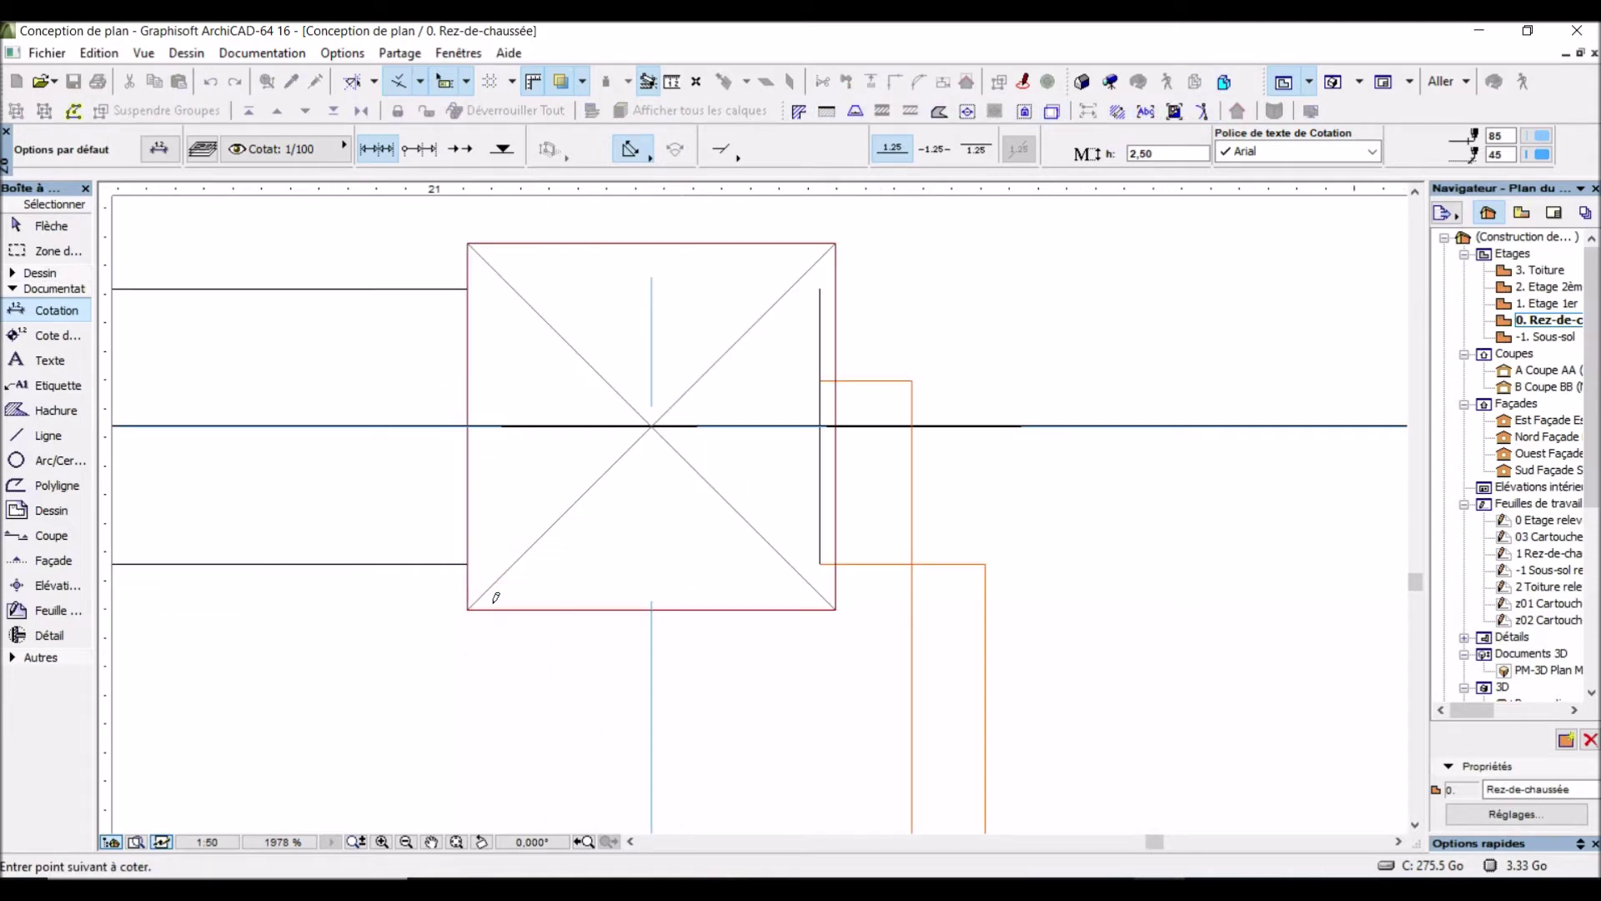
click(468, 609)
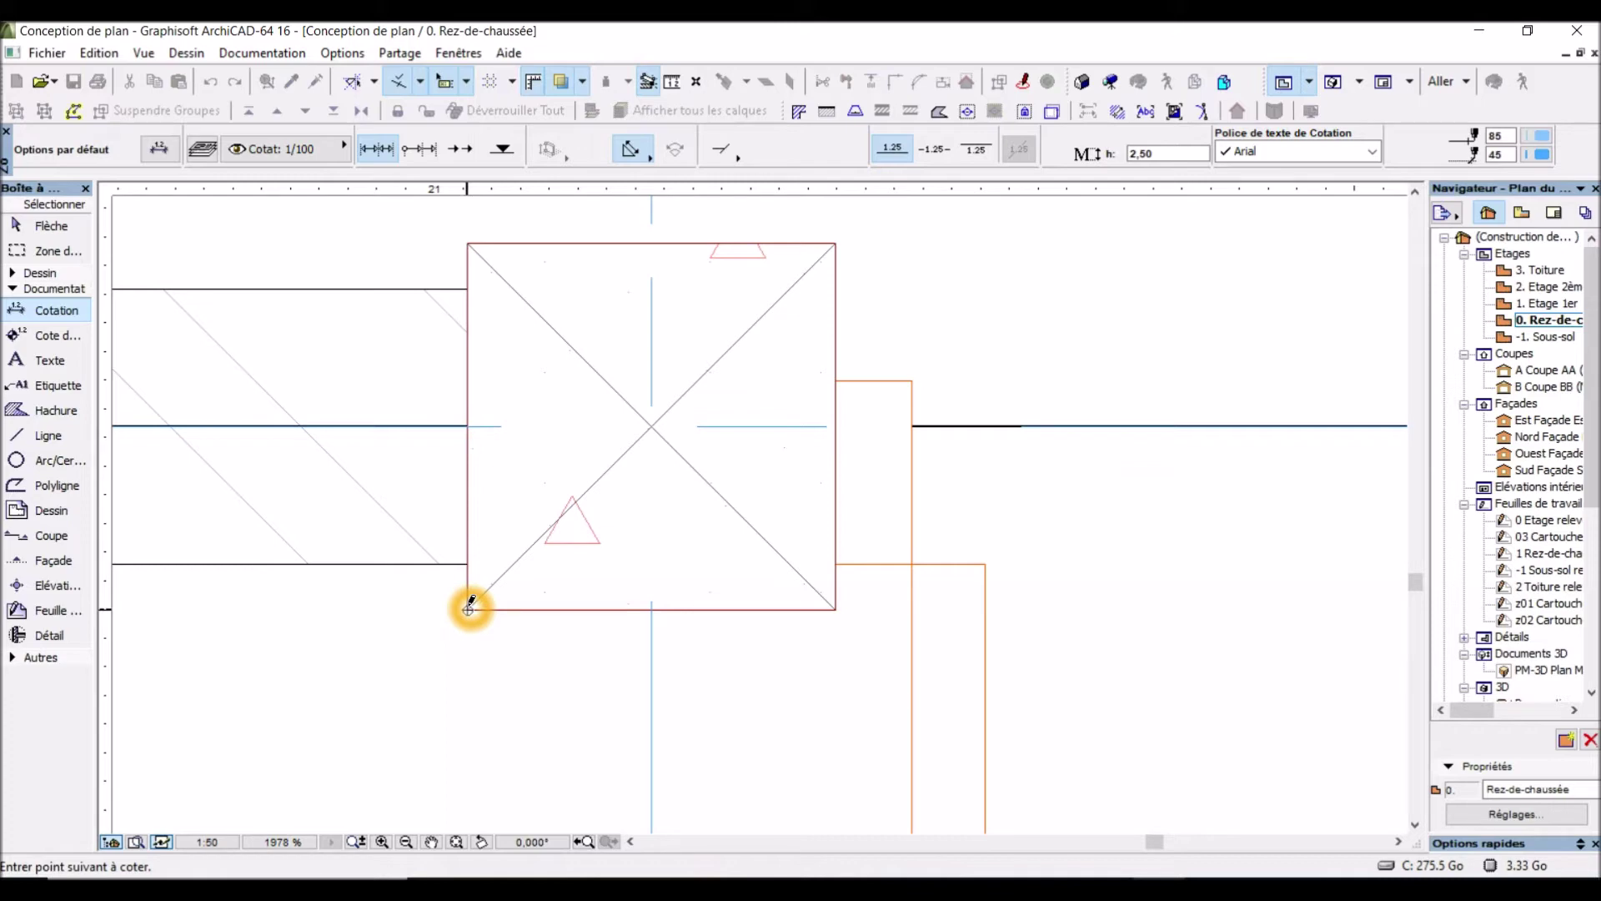
Add the same column's outer door-side corner to the dimension chain
click(835, 600)
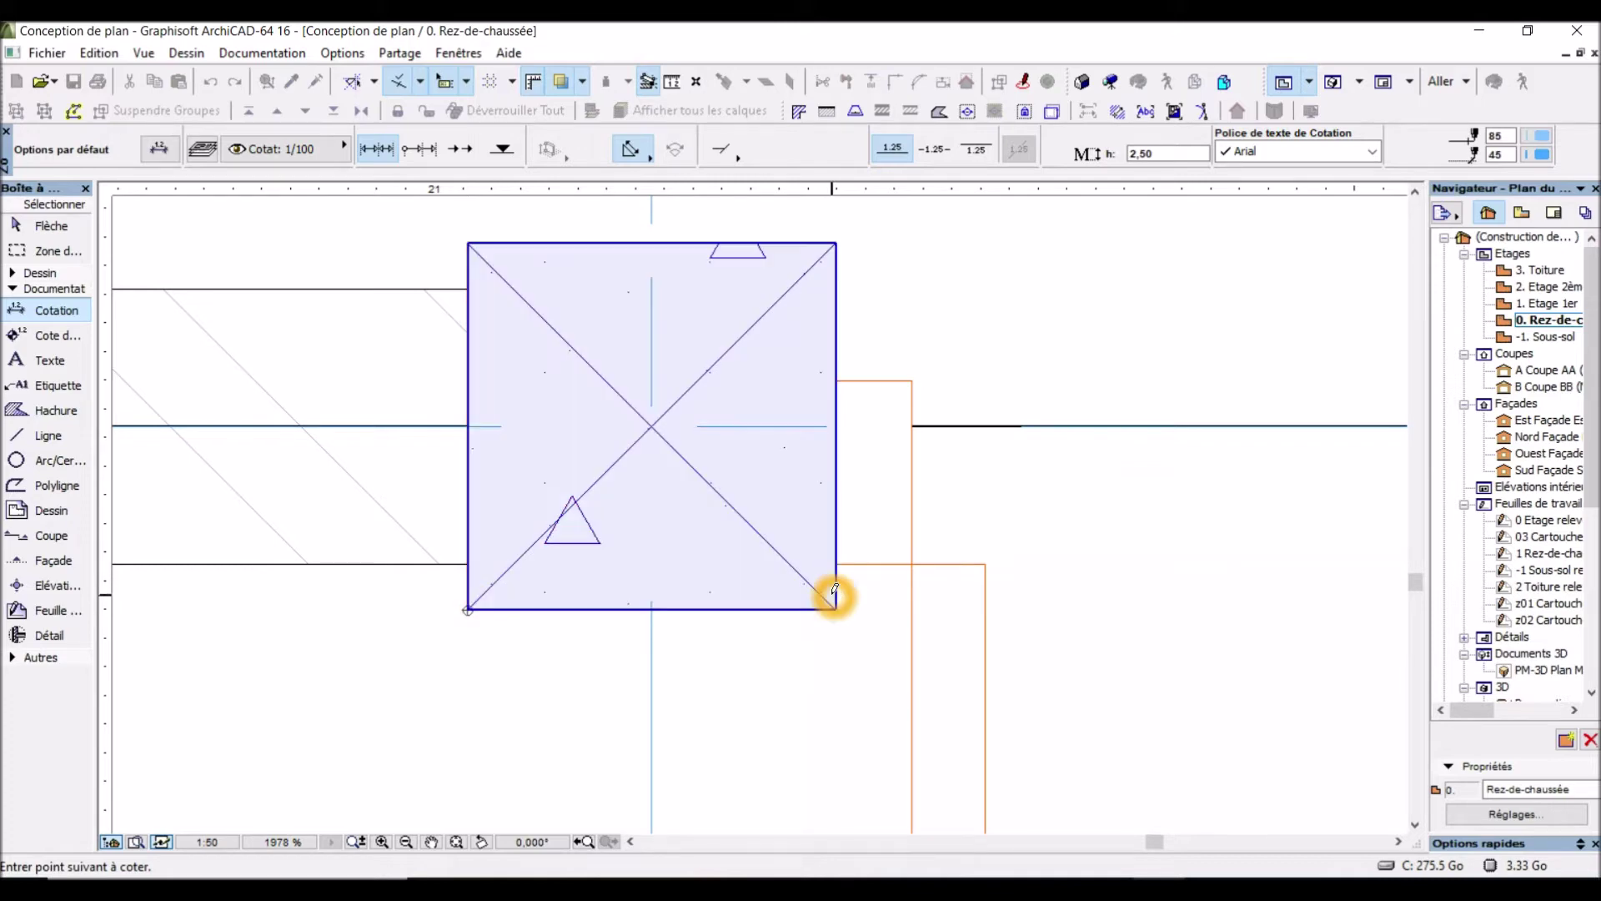
click(838, 606)
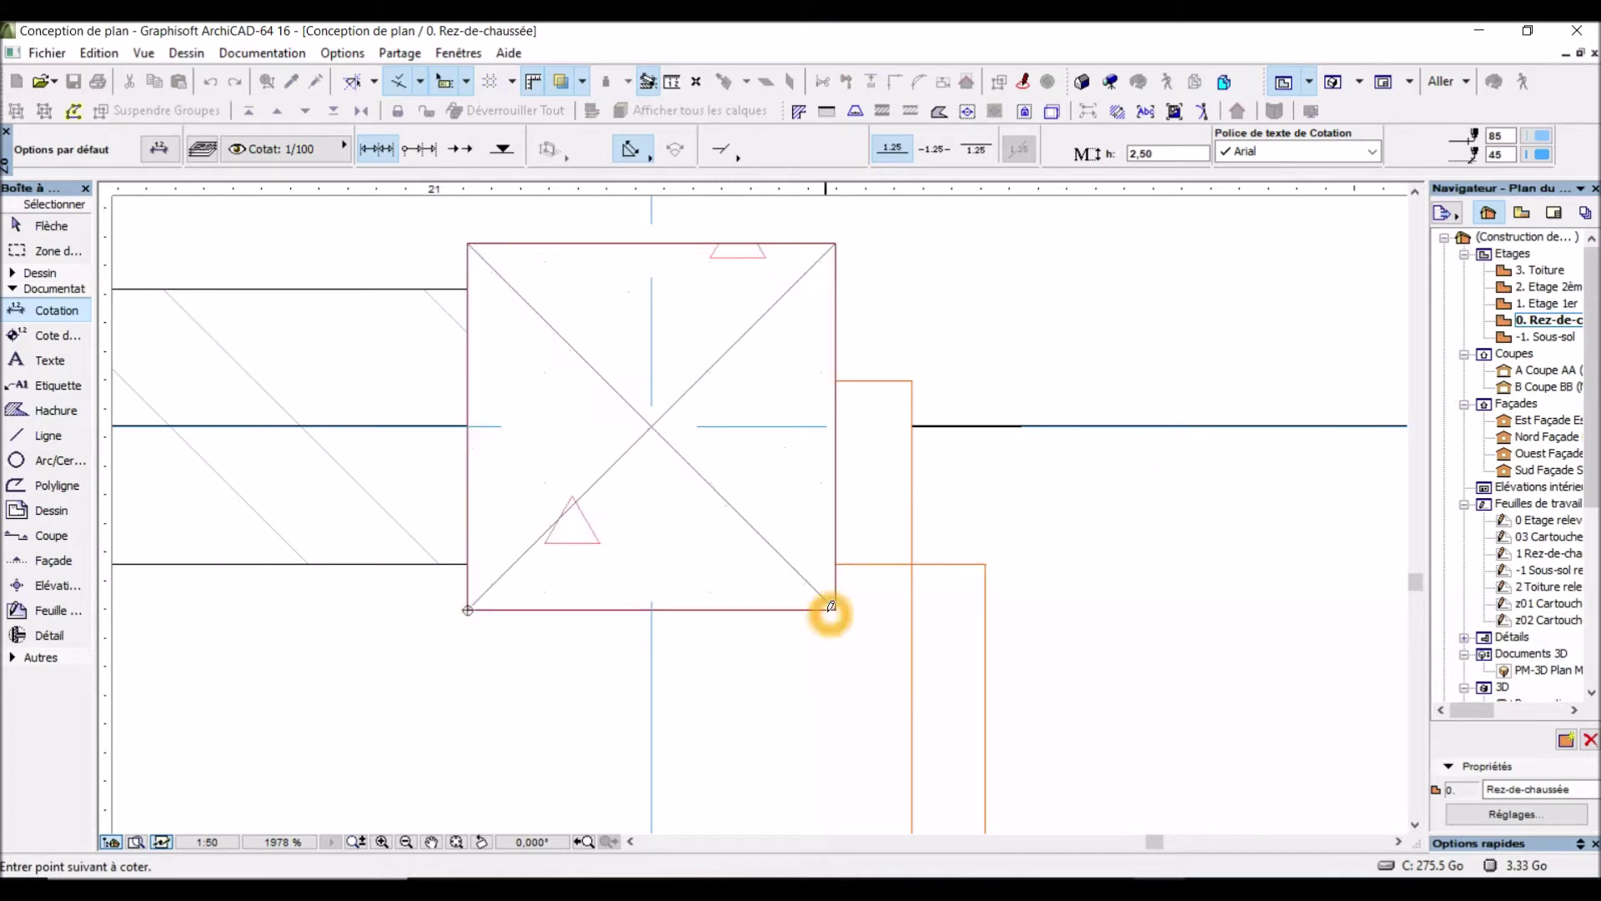
click(838, 606)
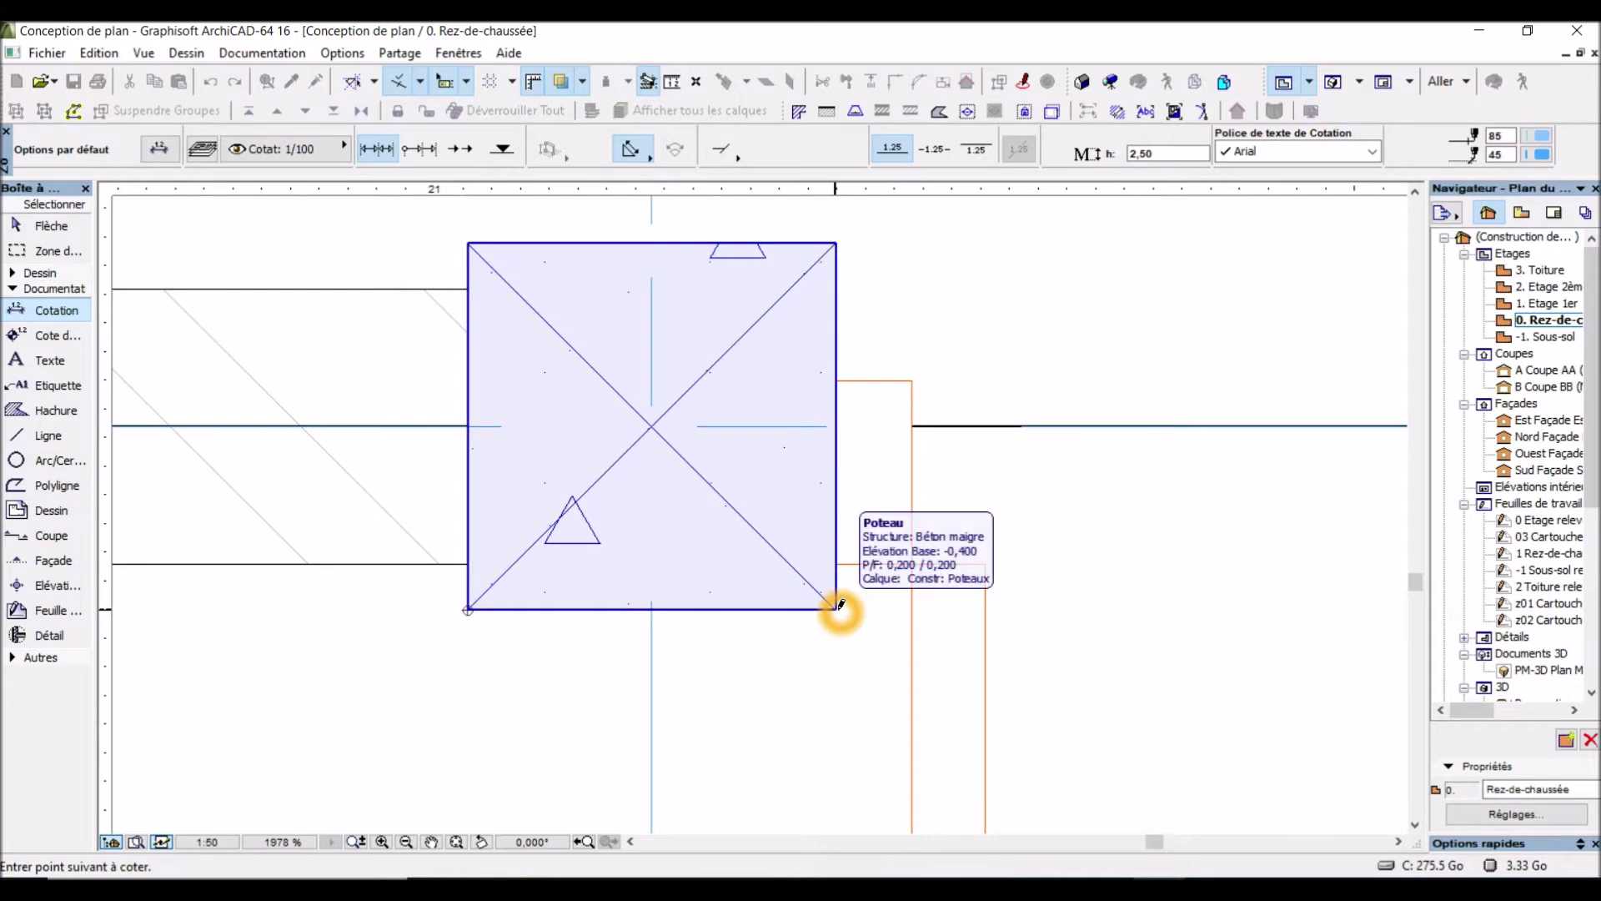
click(837, 607)
Add both outer corners of the column between the two garage doors to the dimension chain
scroll(651, 634, down, 4)
scroll(617, 633, down, 6)
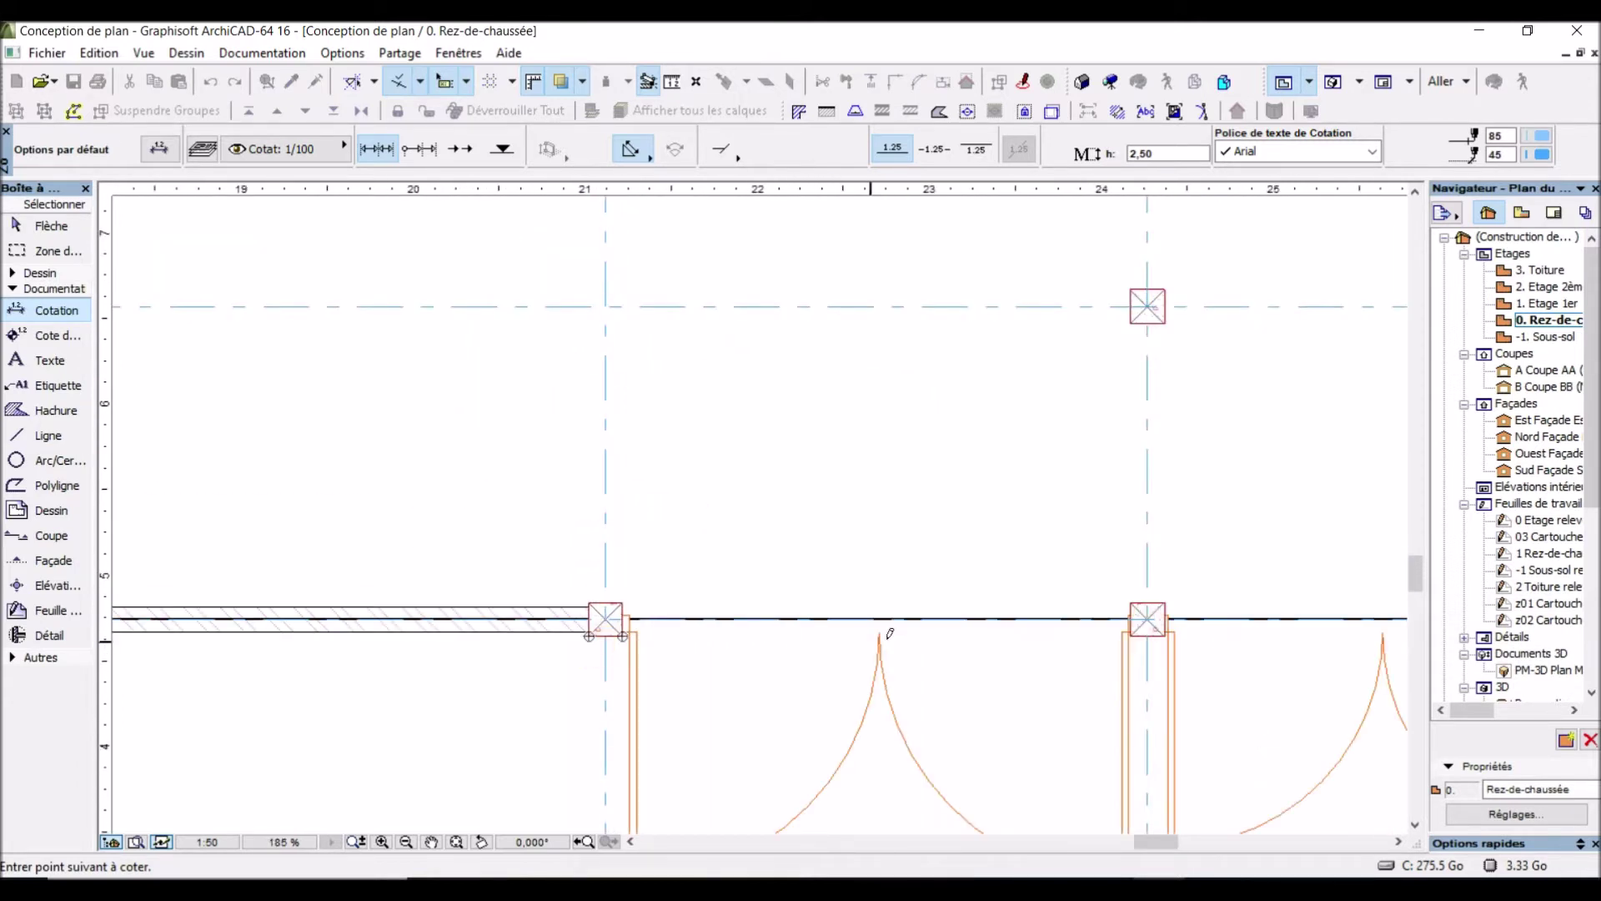
scroll(1166, 616, up, 8)
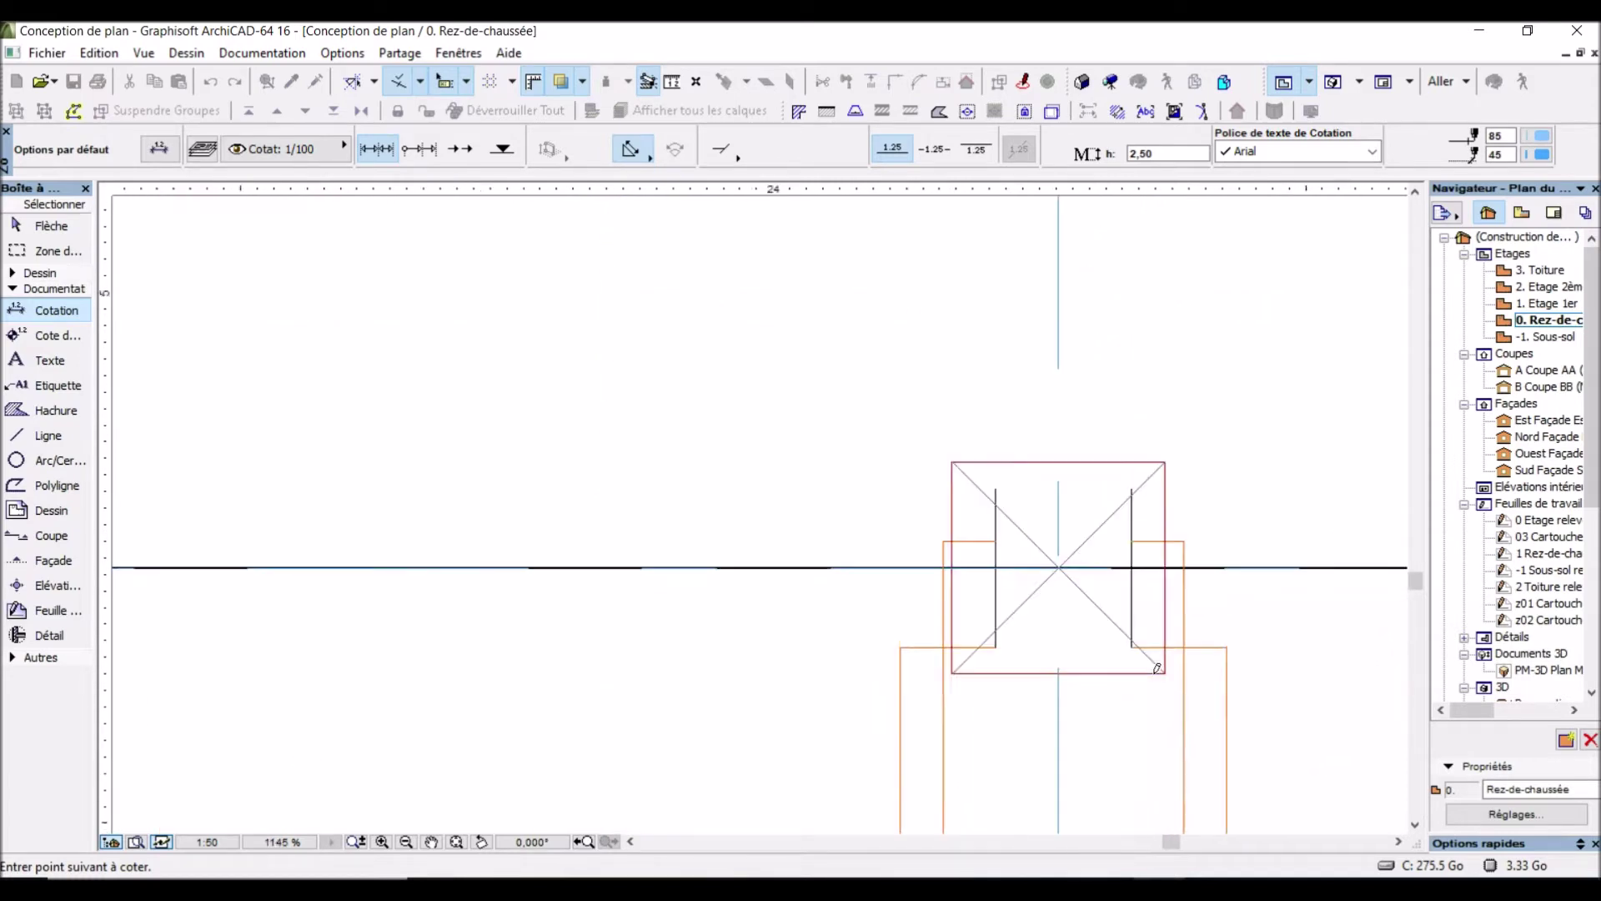
click(918, 672)
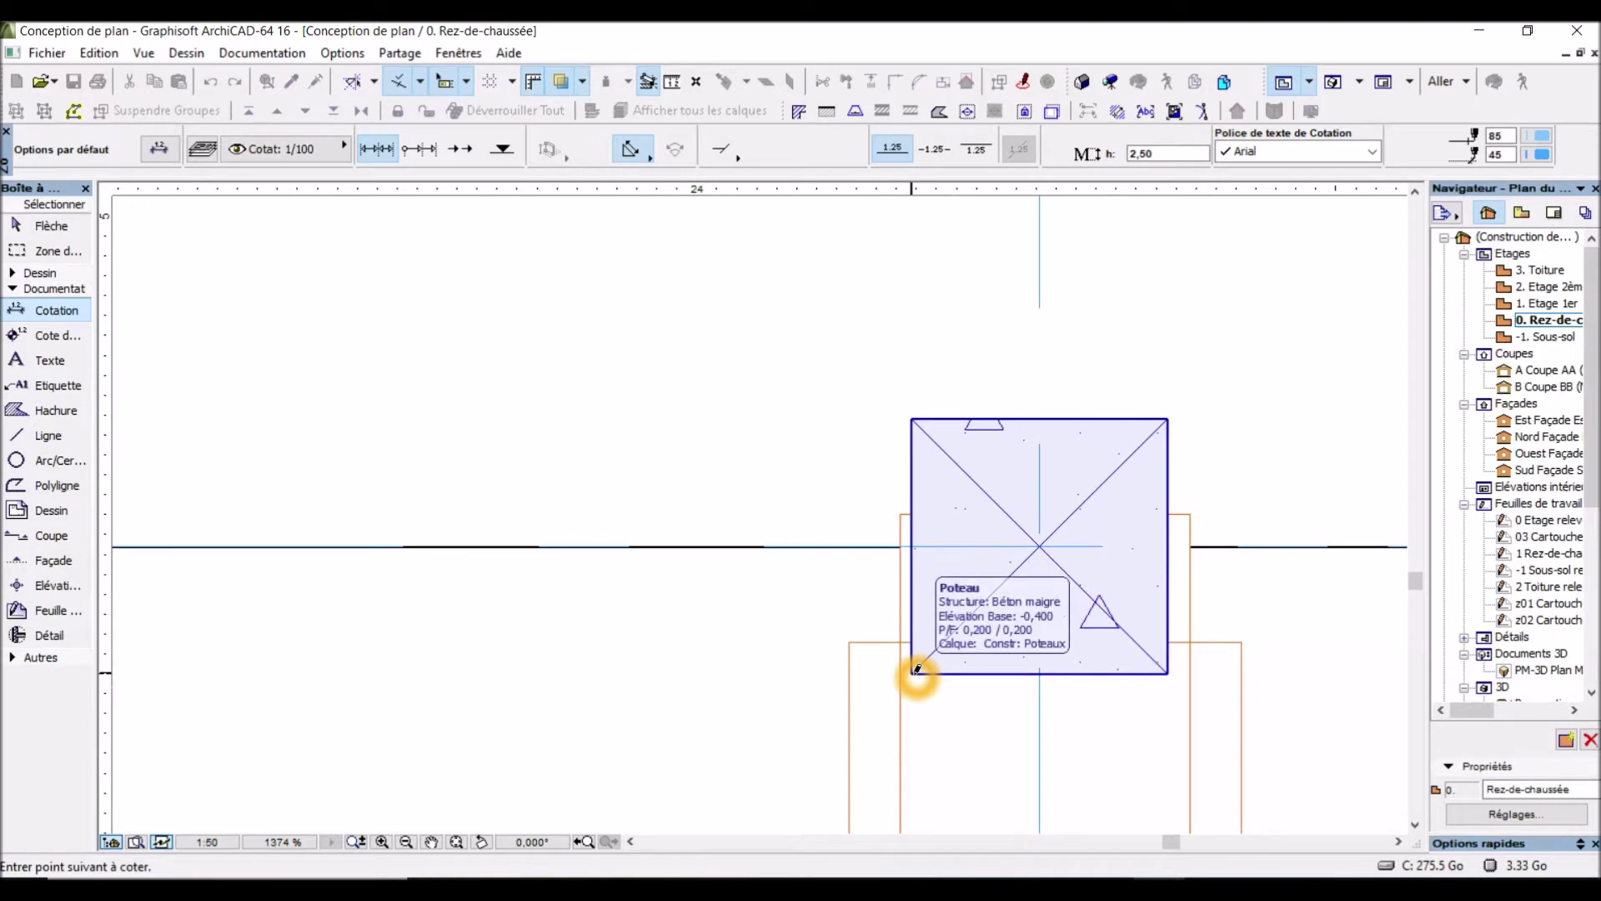
scroll(918, 672, down, 3)
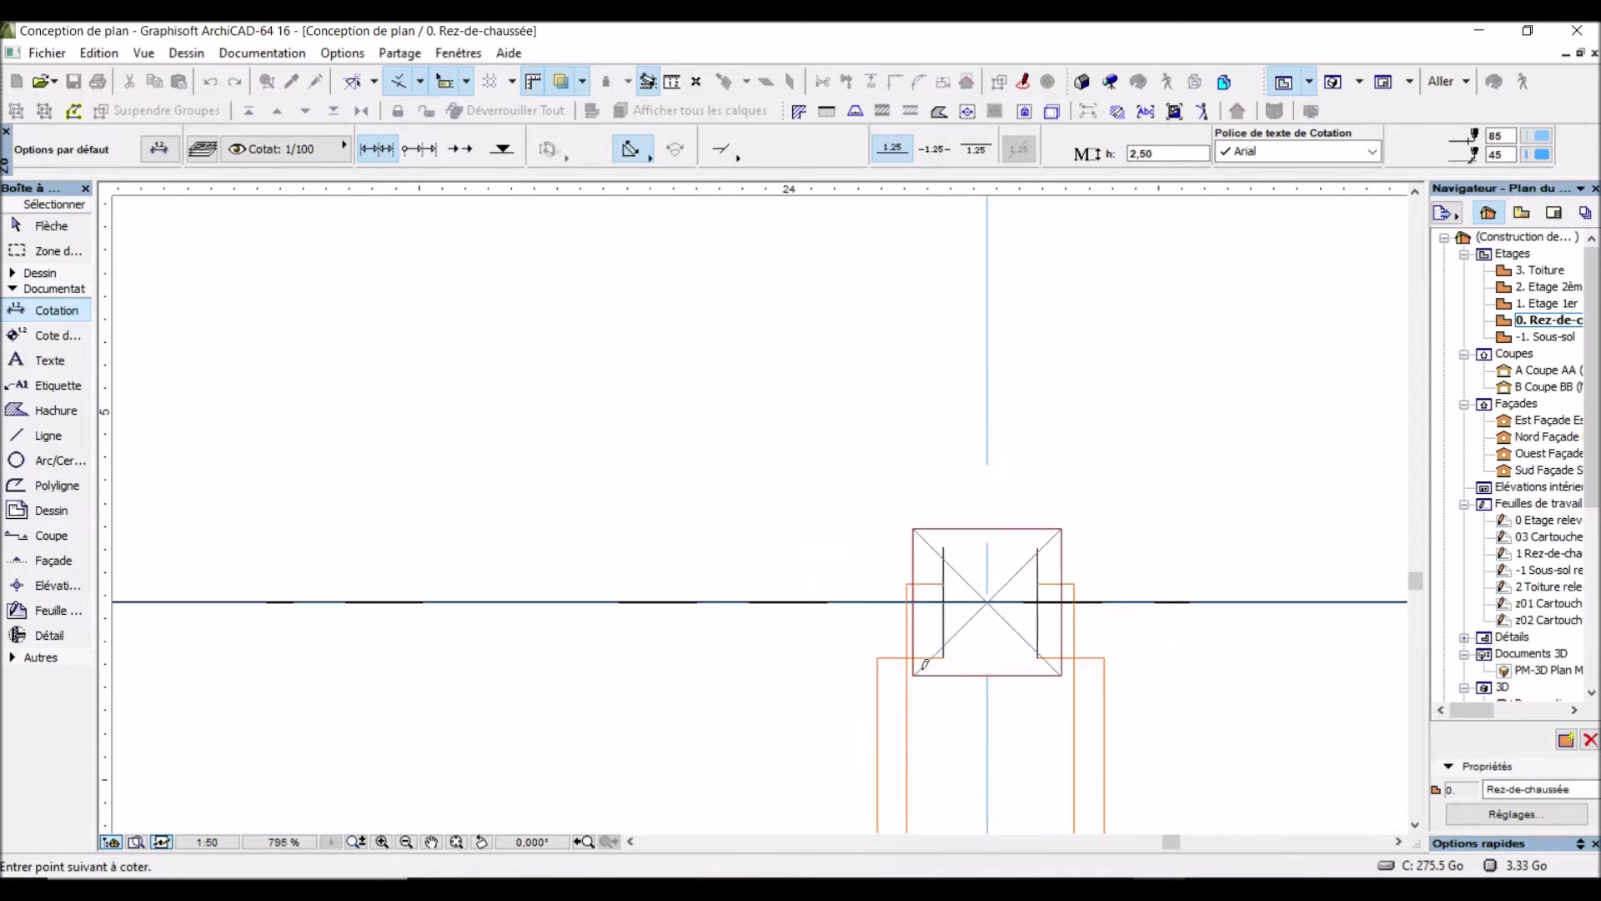
scroll(1097, 681, up, 3)
click(1035, 666)
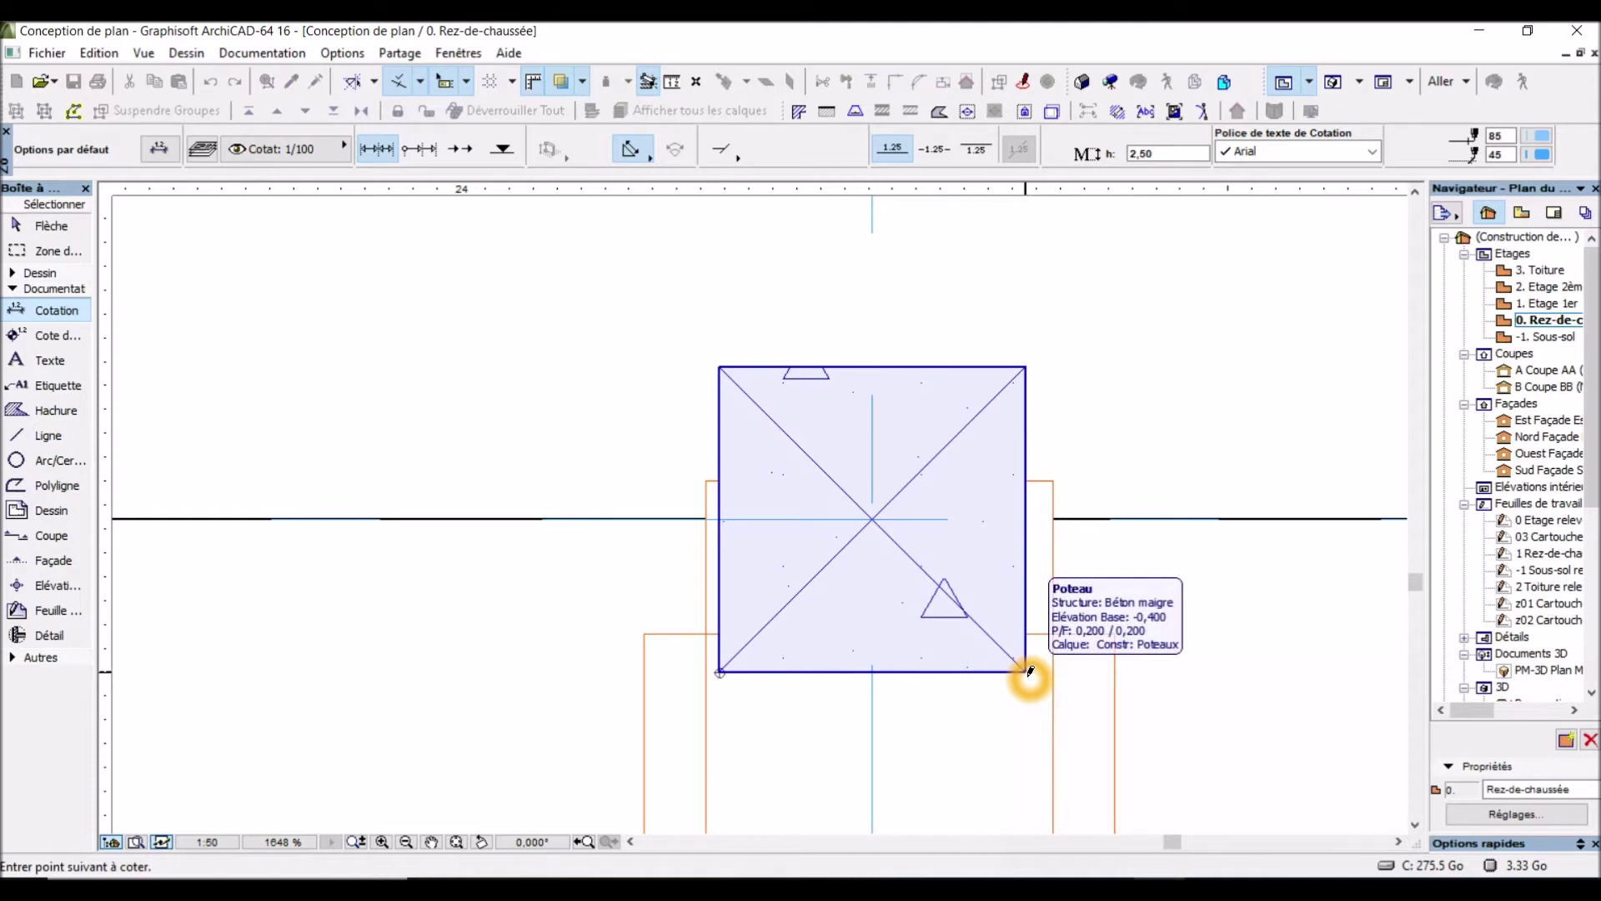
scroll(1042, 675, up, 5)
click(968, 659)
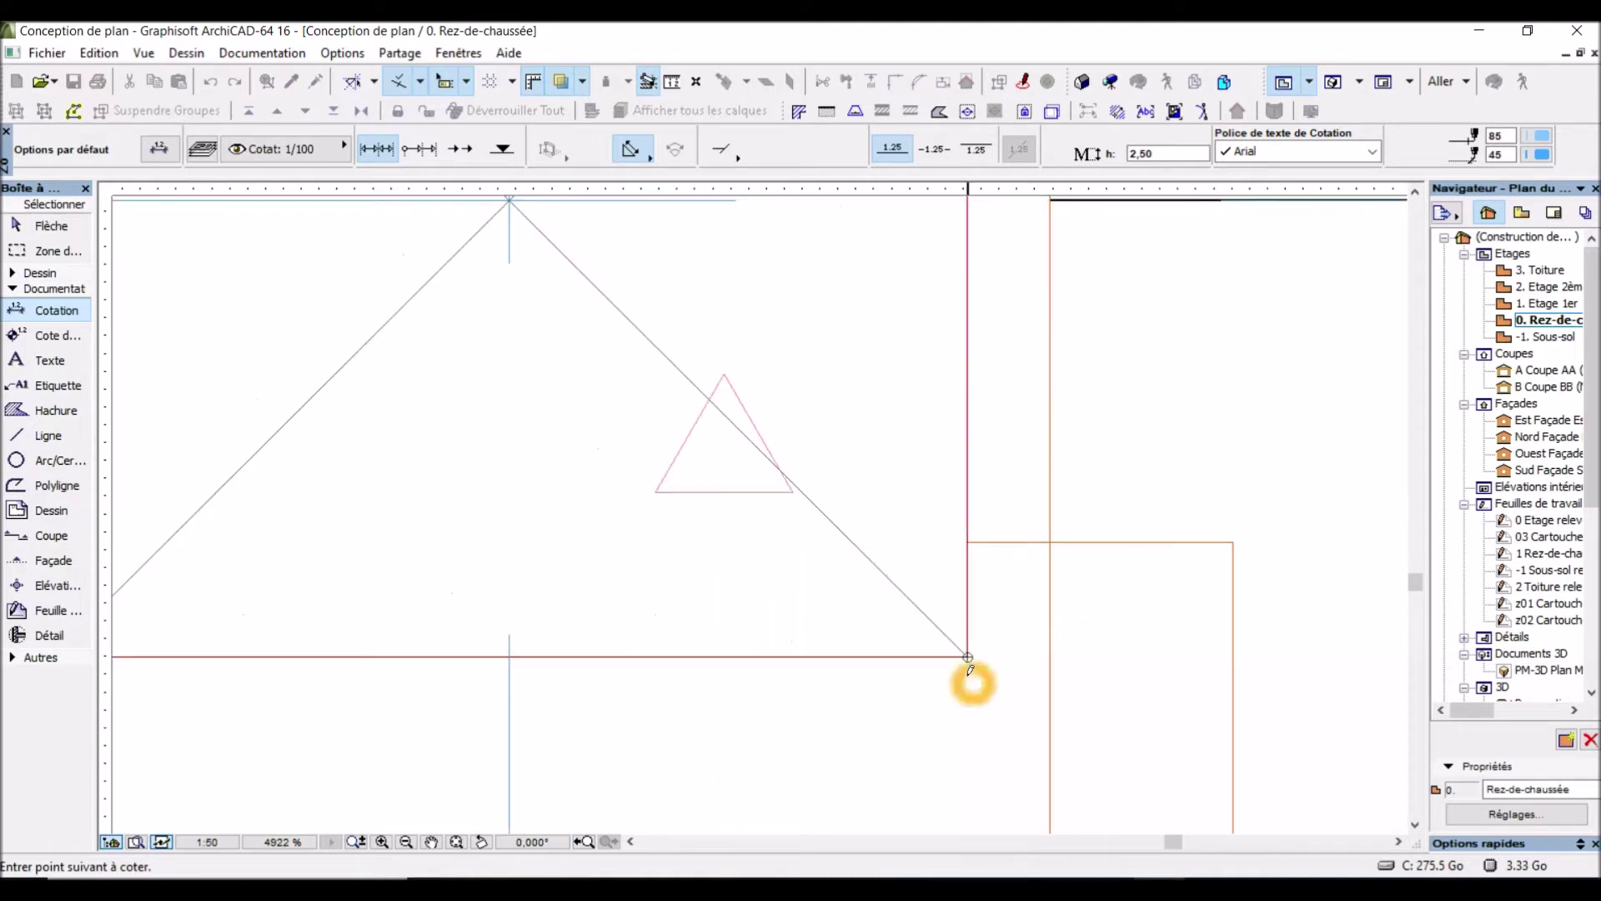
scroll(830, 663, down, 12)
click(799, 631)
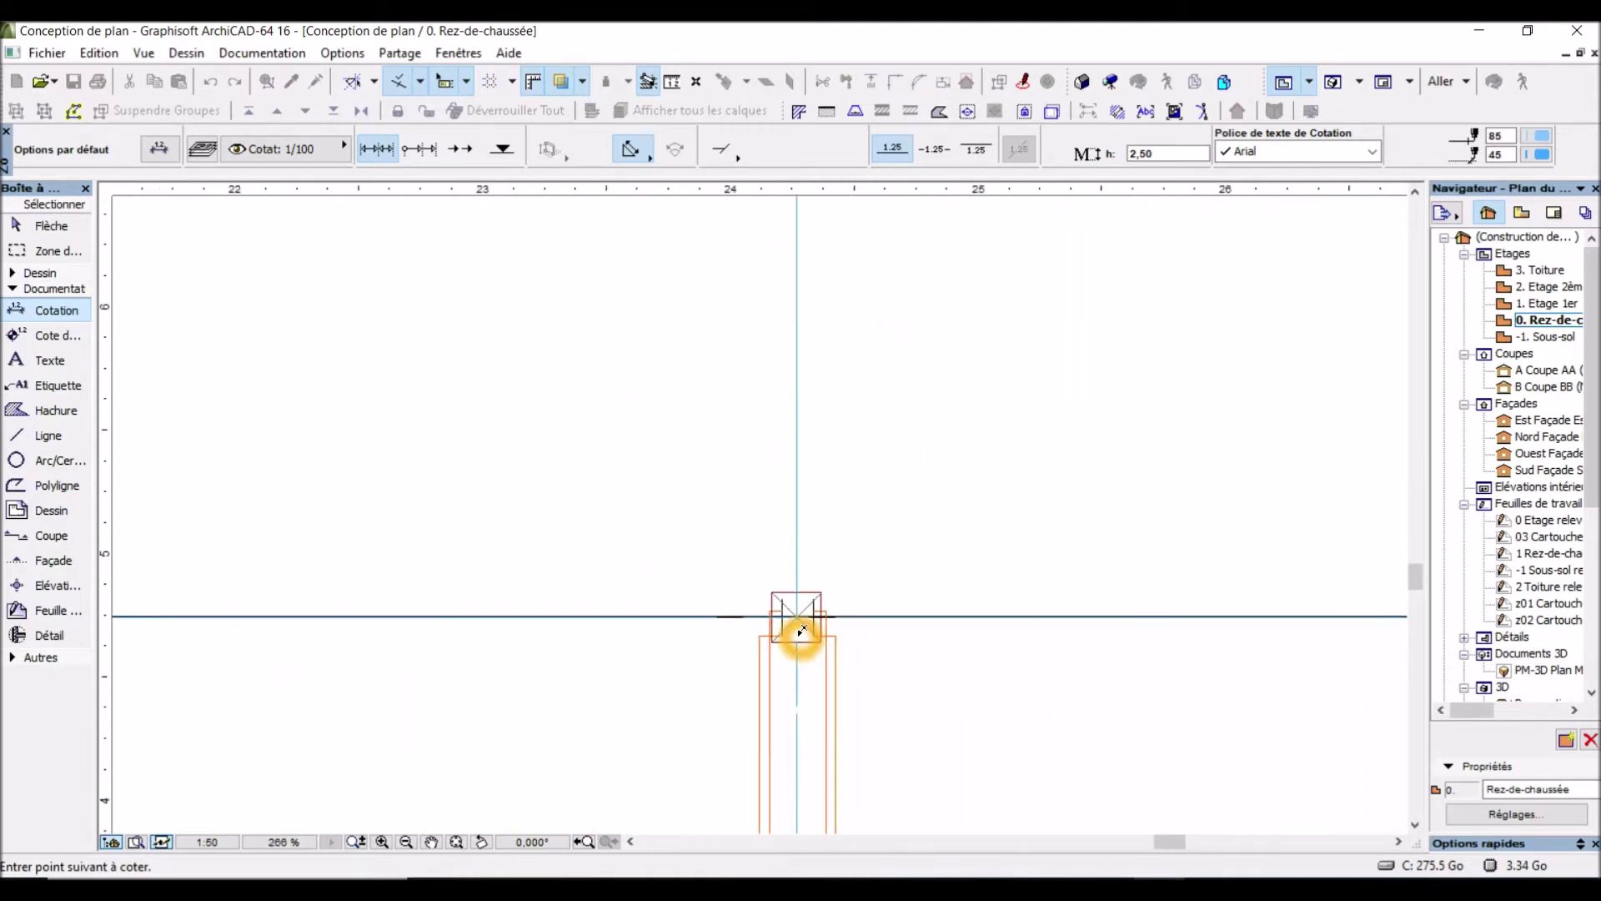
Add the door-side outer corner of the building's corner column as the last point of the dimension chain
scroll(799, 631, down, 5)
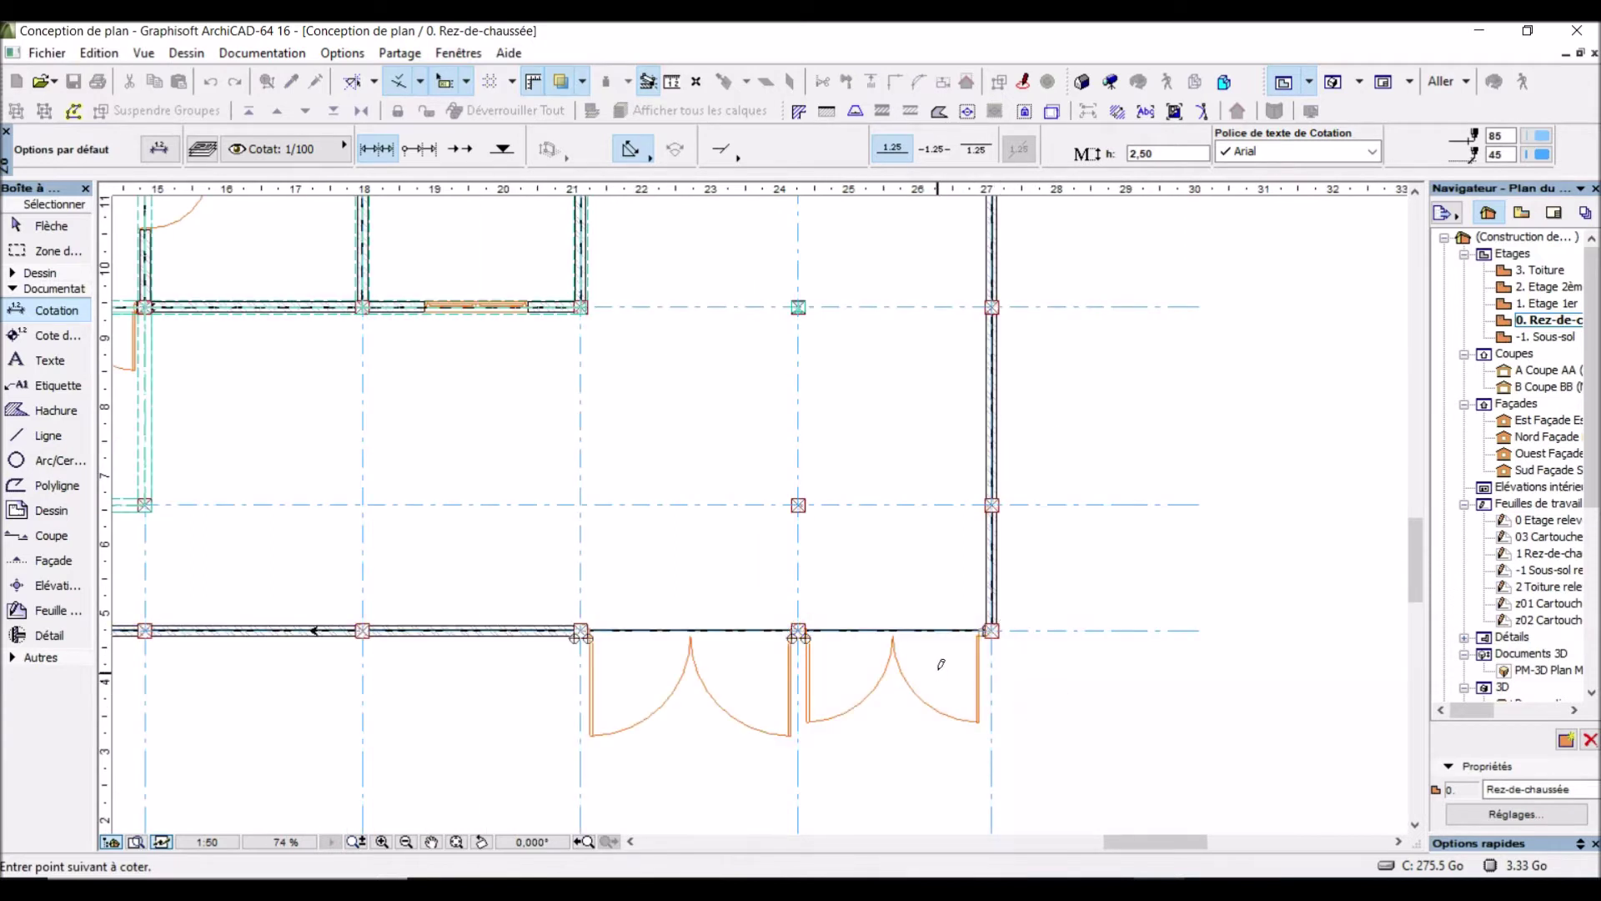
scroll(941, 665, up, 6)
scroll(1055, 642, down, 2)
scroll(1009, 583, up, 8)
click(930, 561)
click(922, 557)
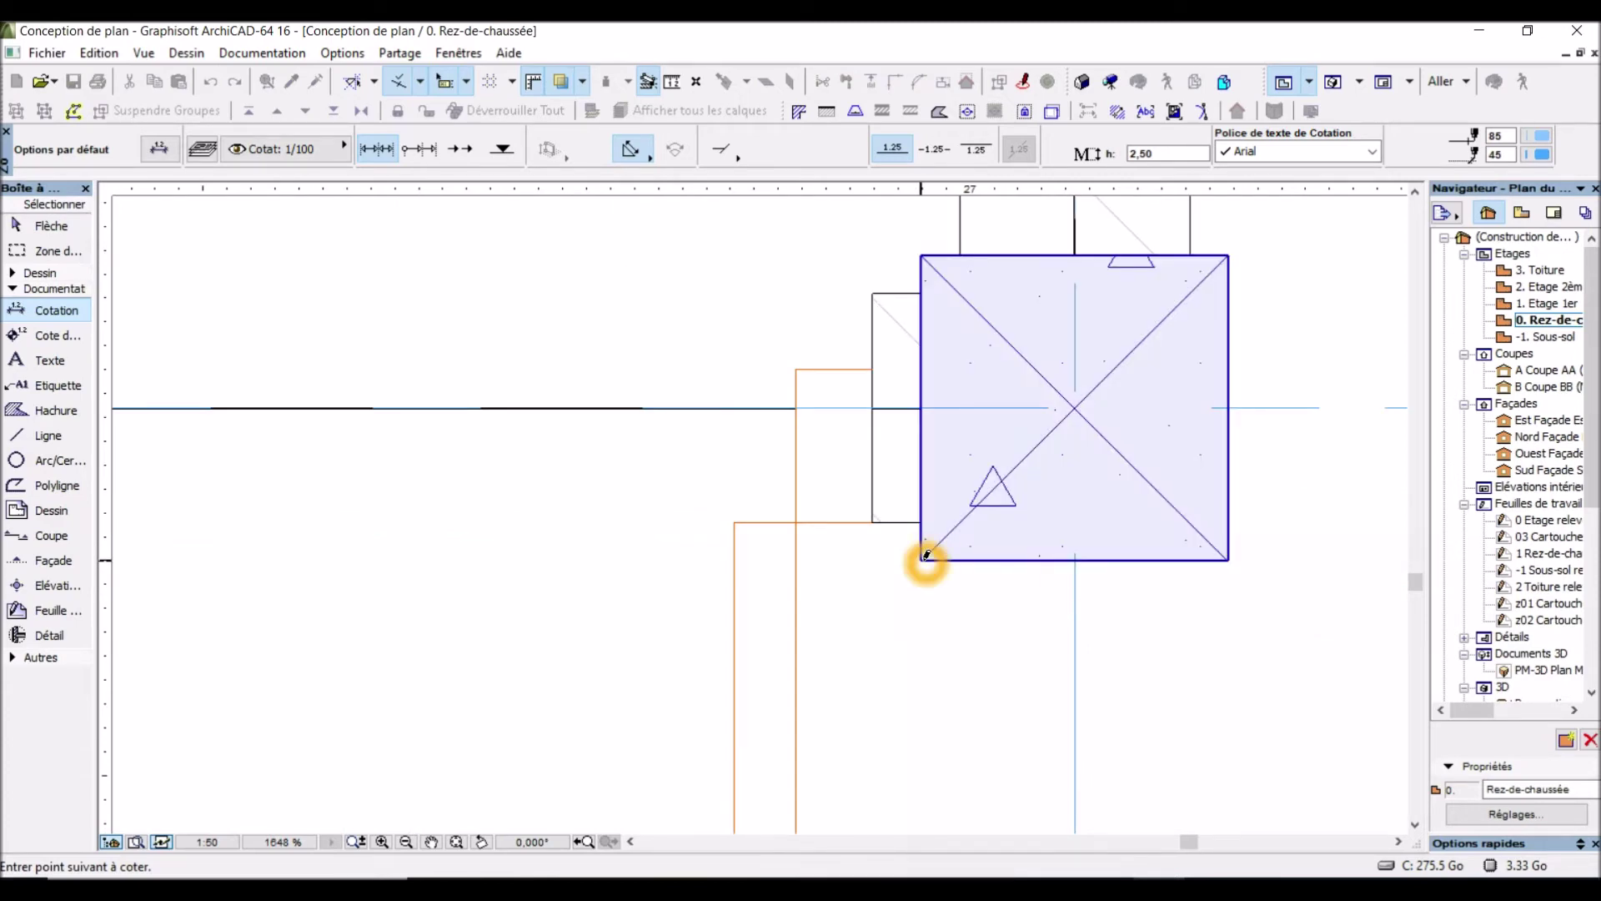
scroll(926, 555, down, 10)
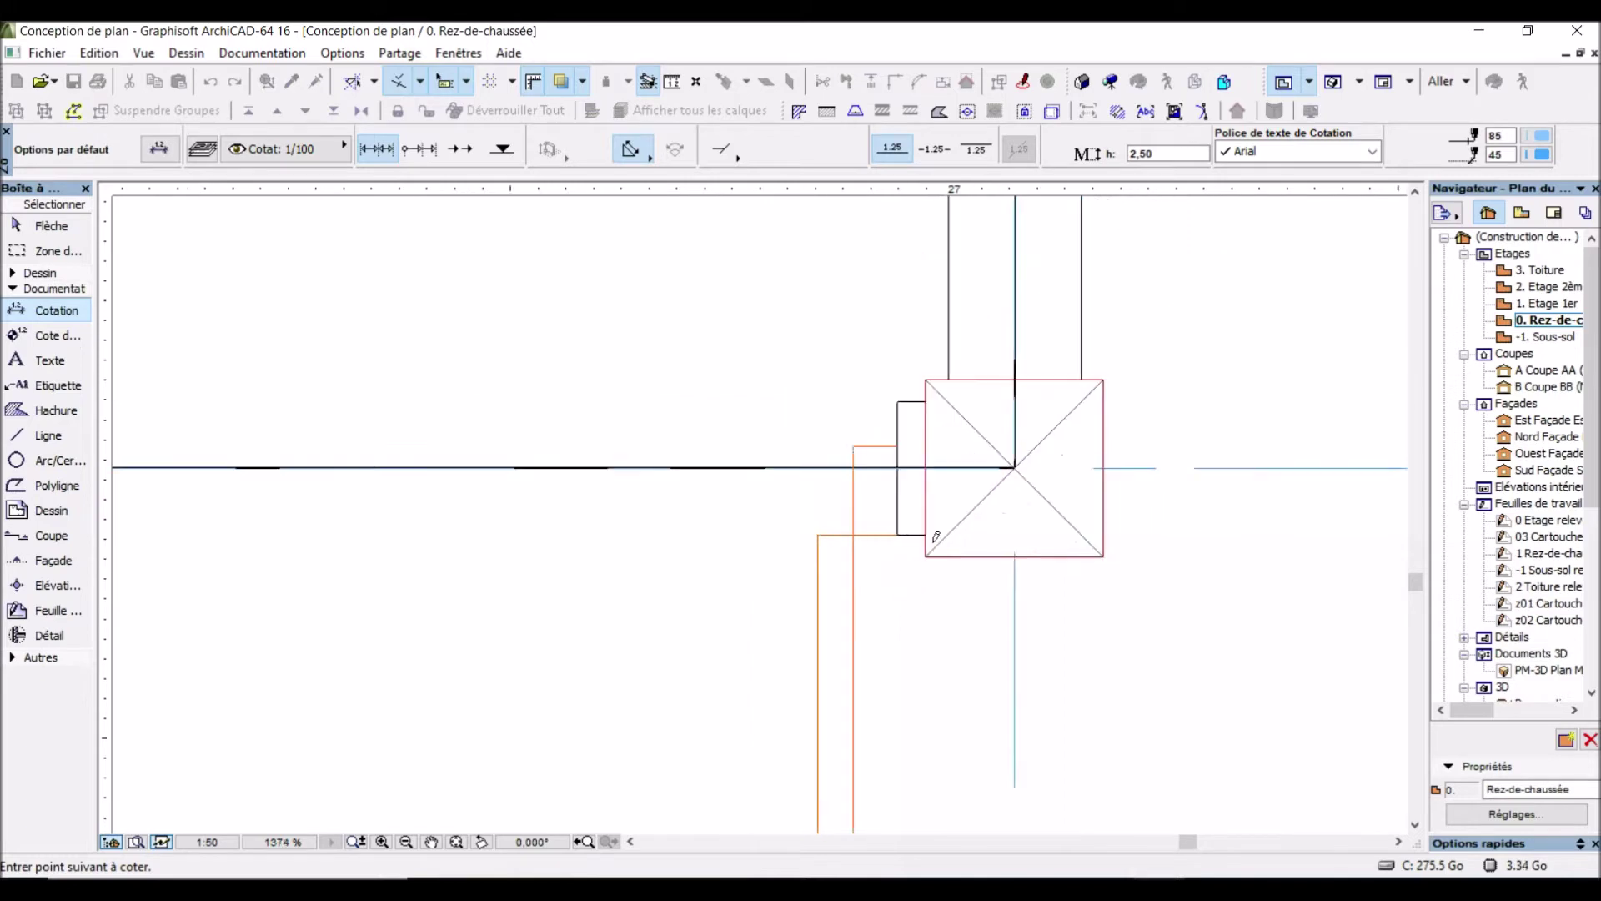
click(886, 593)
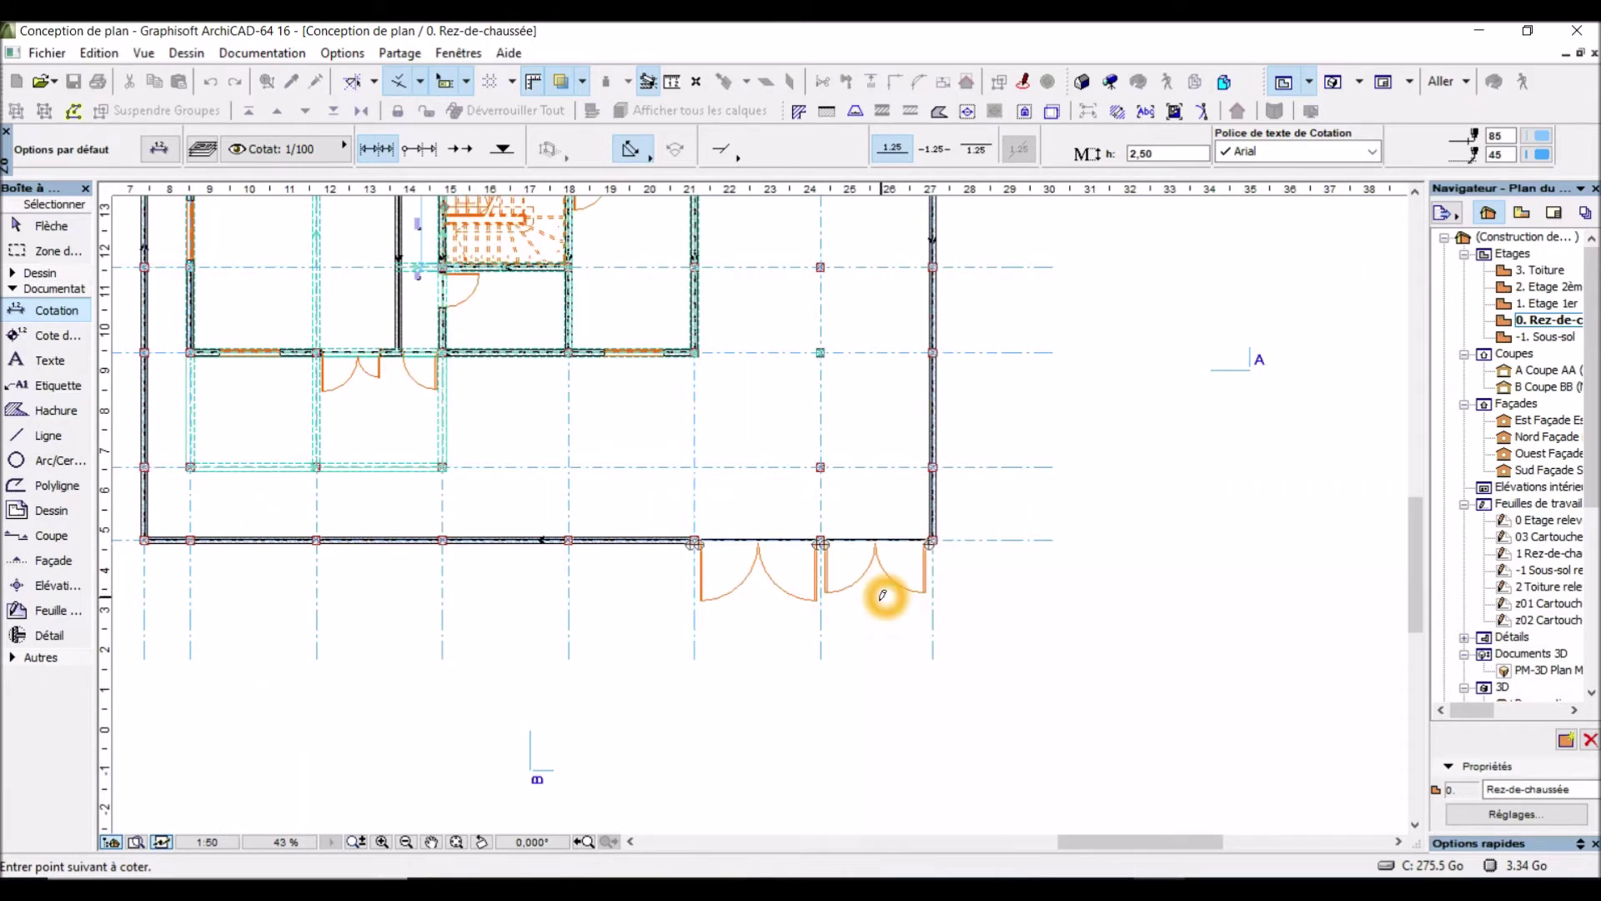
Finish the point selection and place the dimension line inside the building, parallel to the wall with the garage doors
click(868, 631)
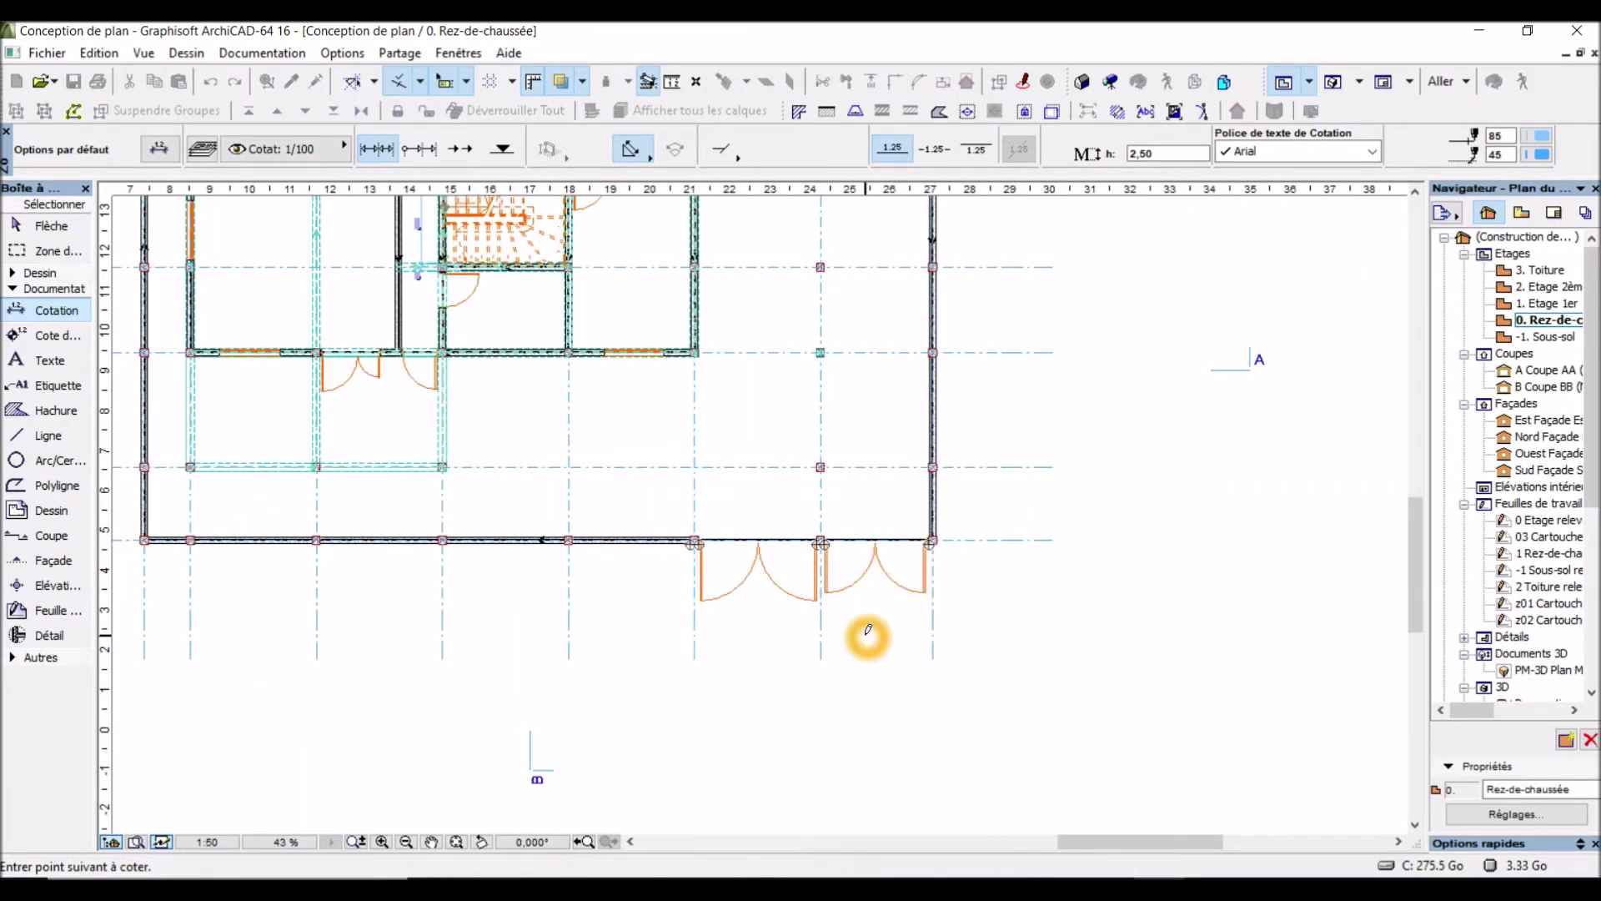
right_click(868, 631)
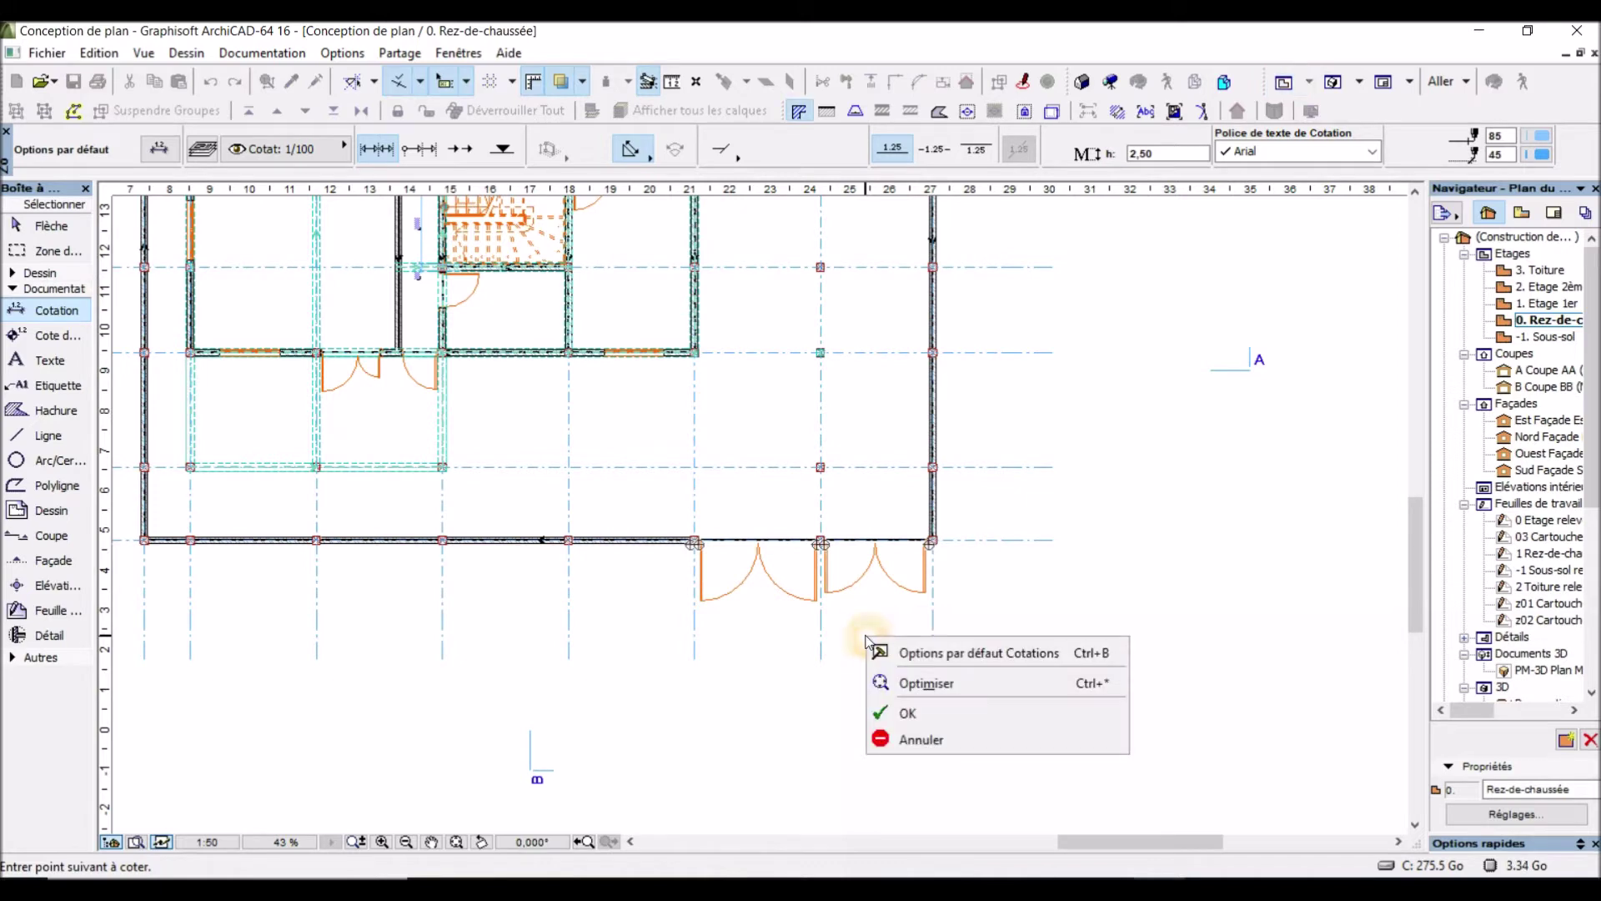
click(943, 716)
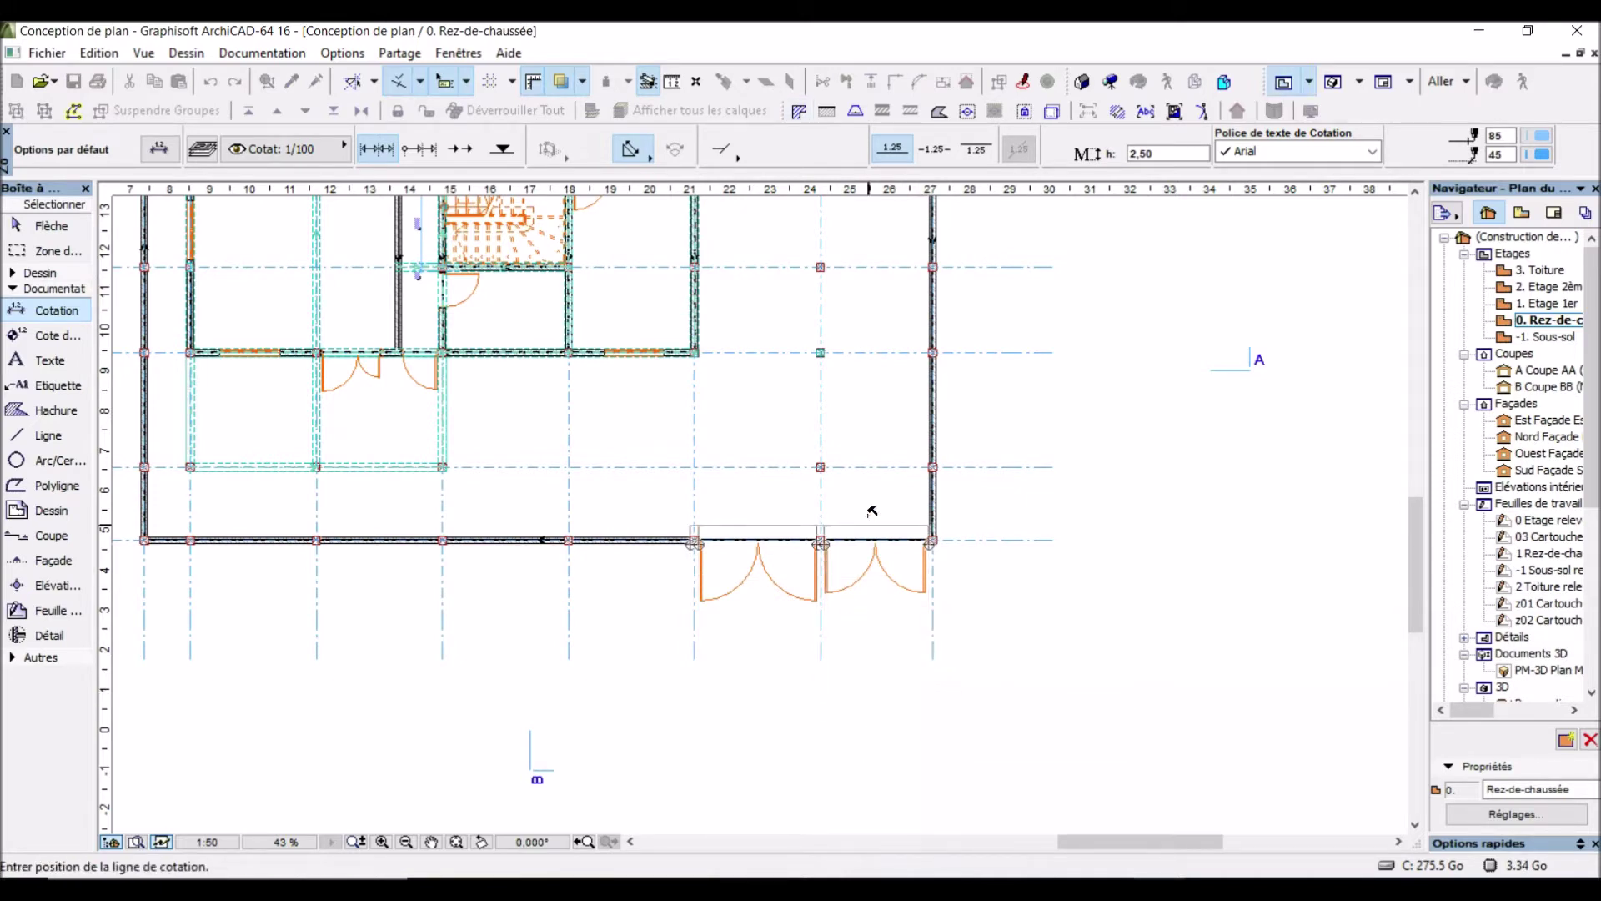
scroll(841, 575, up, 1)
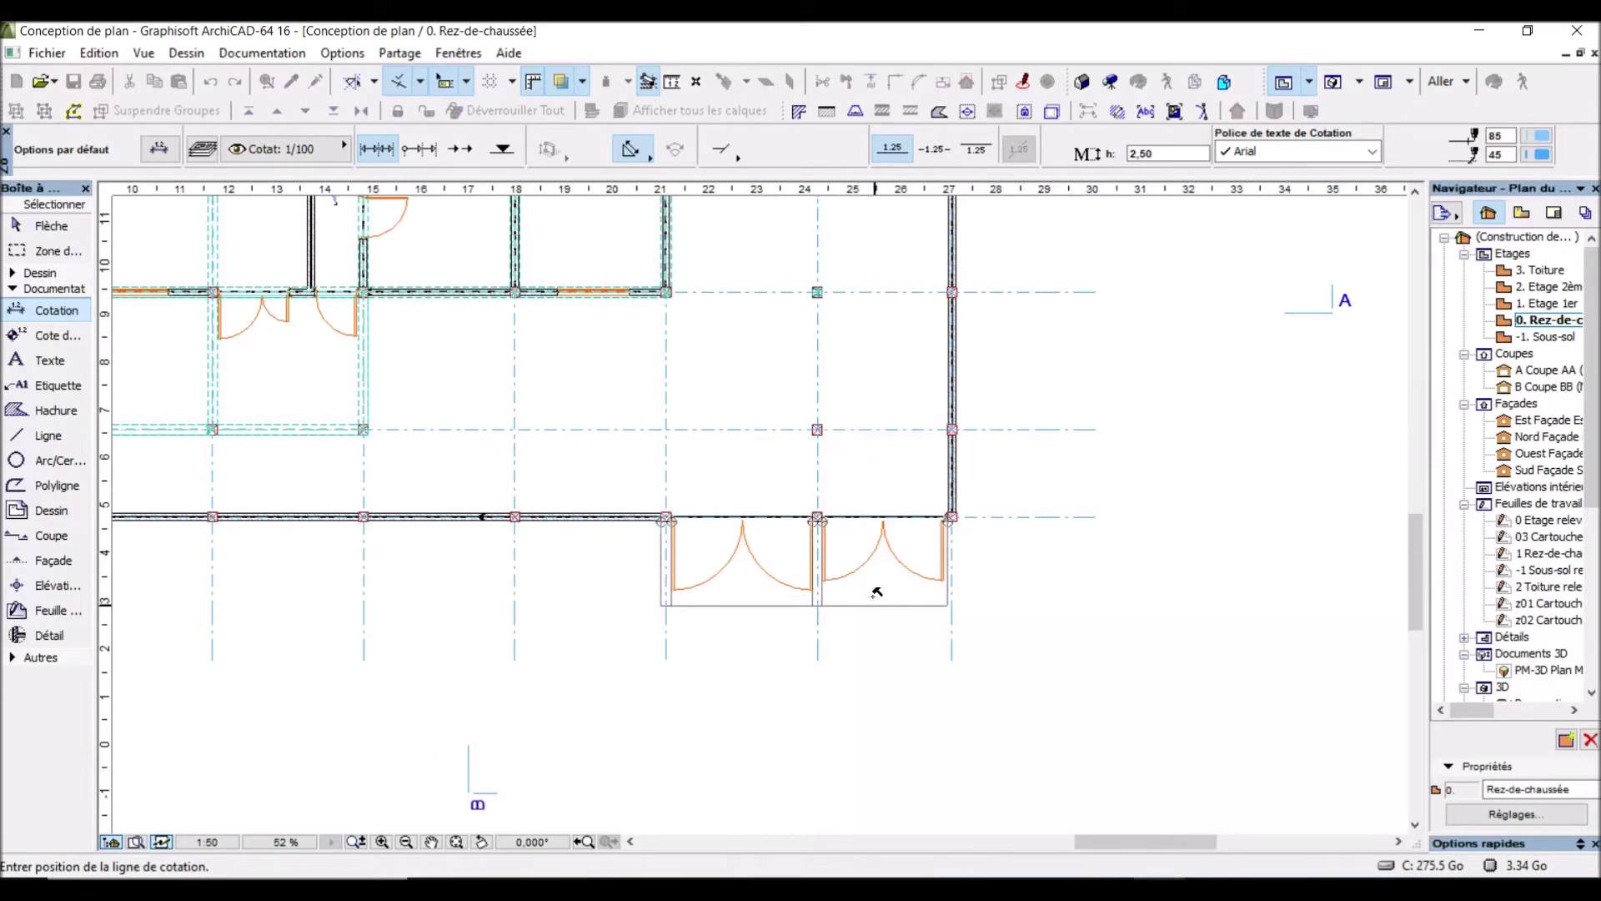
scroll(873, 579, up, 1)
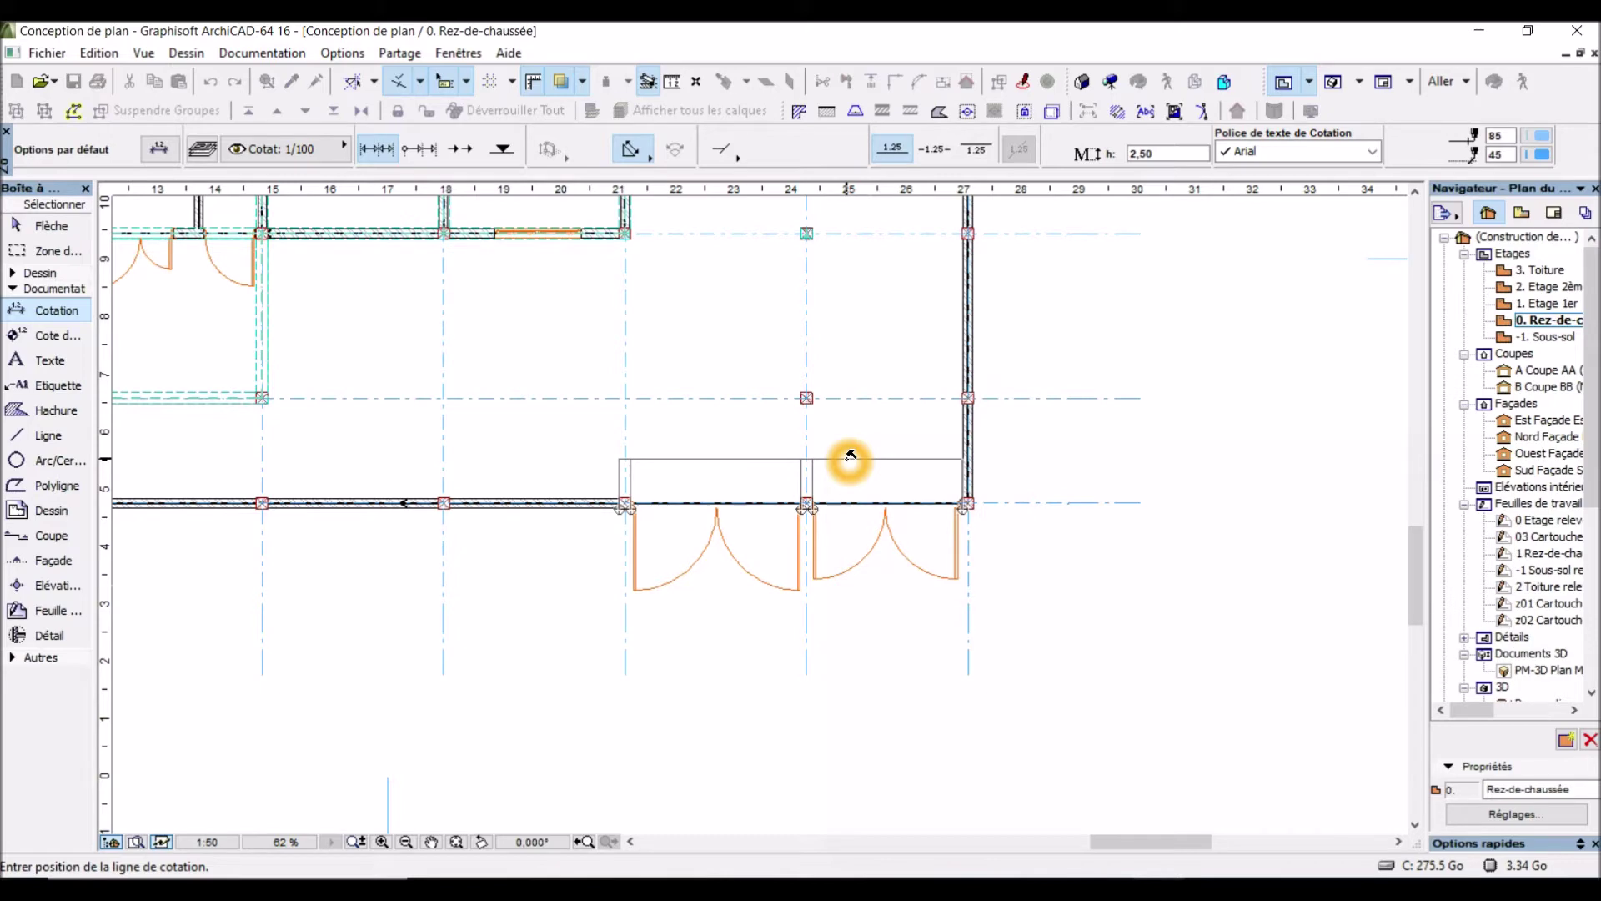
click(850, 456)
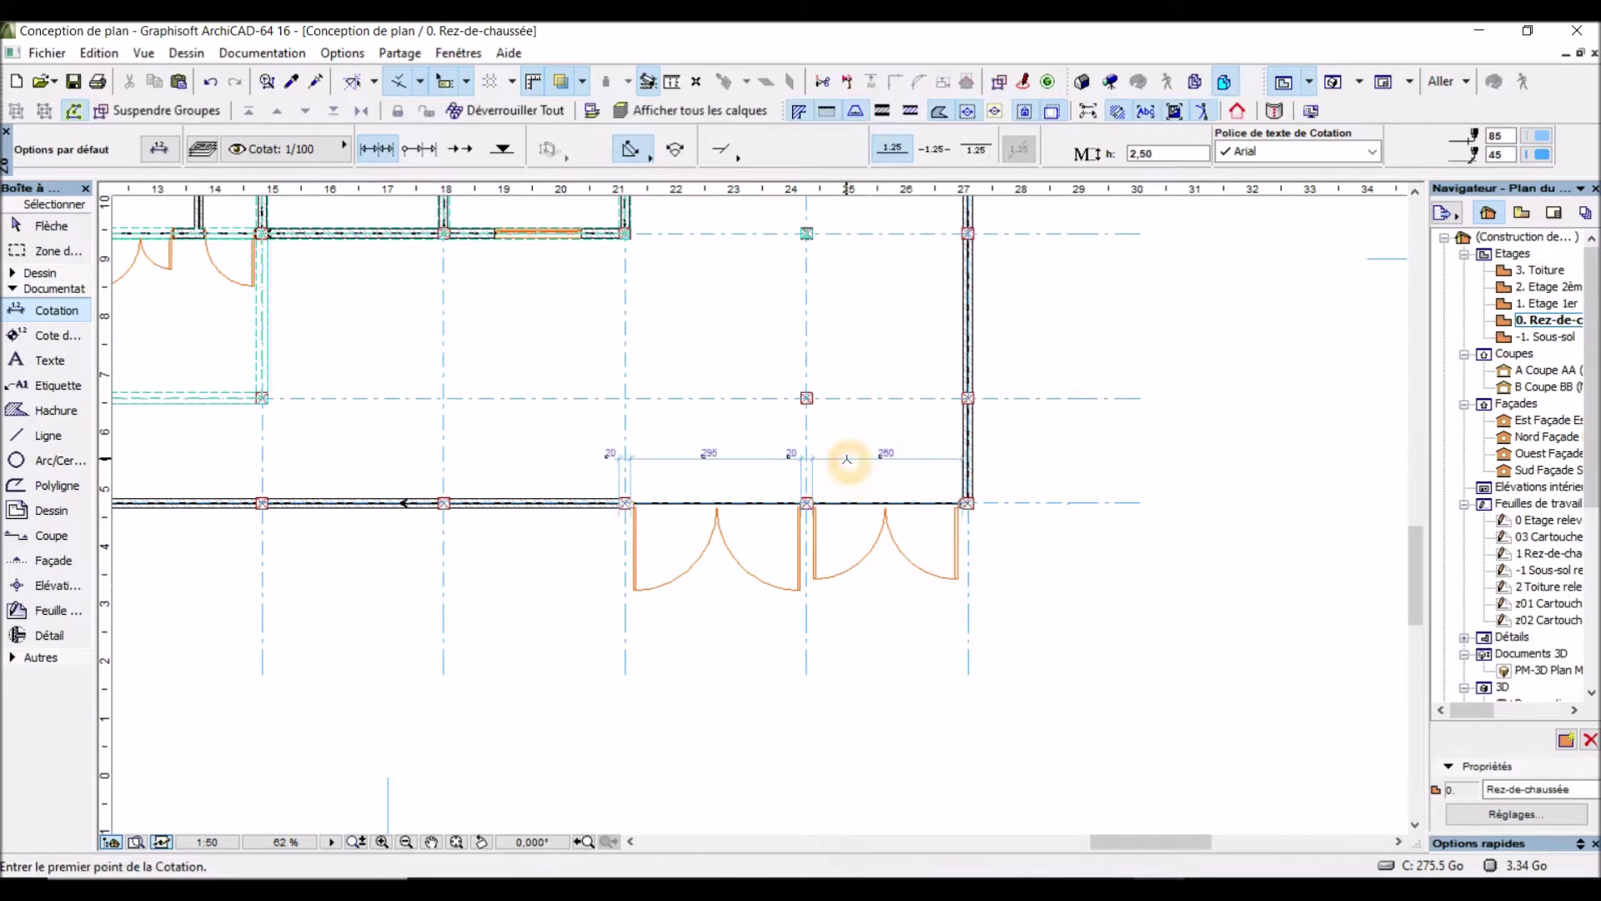
Examine the dimensions of the two garage bays and their columns, and the junction between the solid wall and the first column
scroll(818, 458, up, 2)
scroll(819, 461, up, 3)
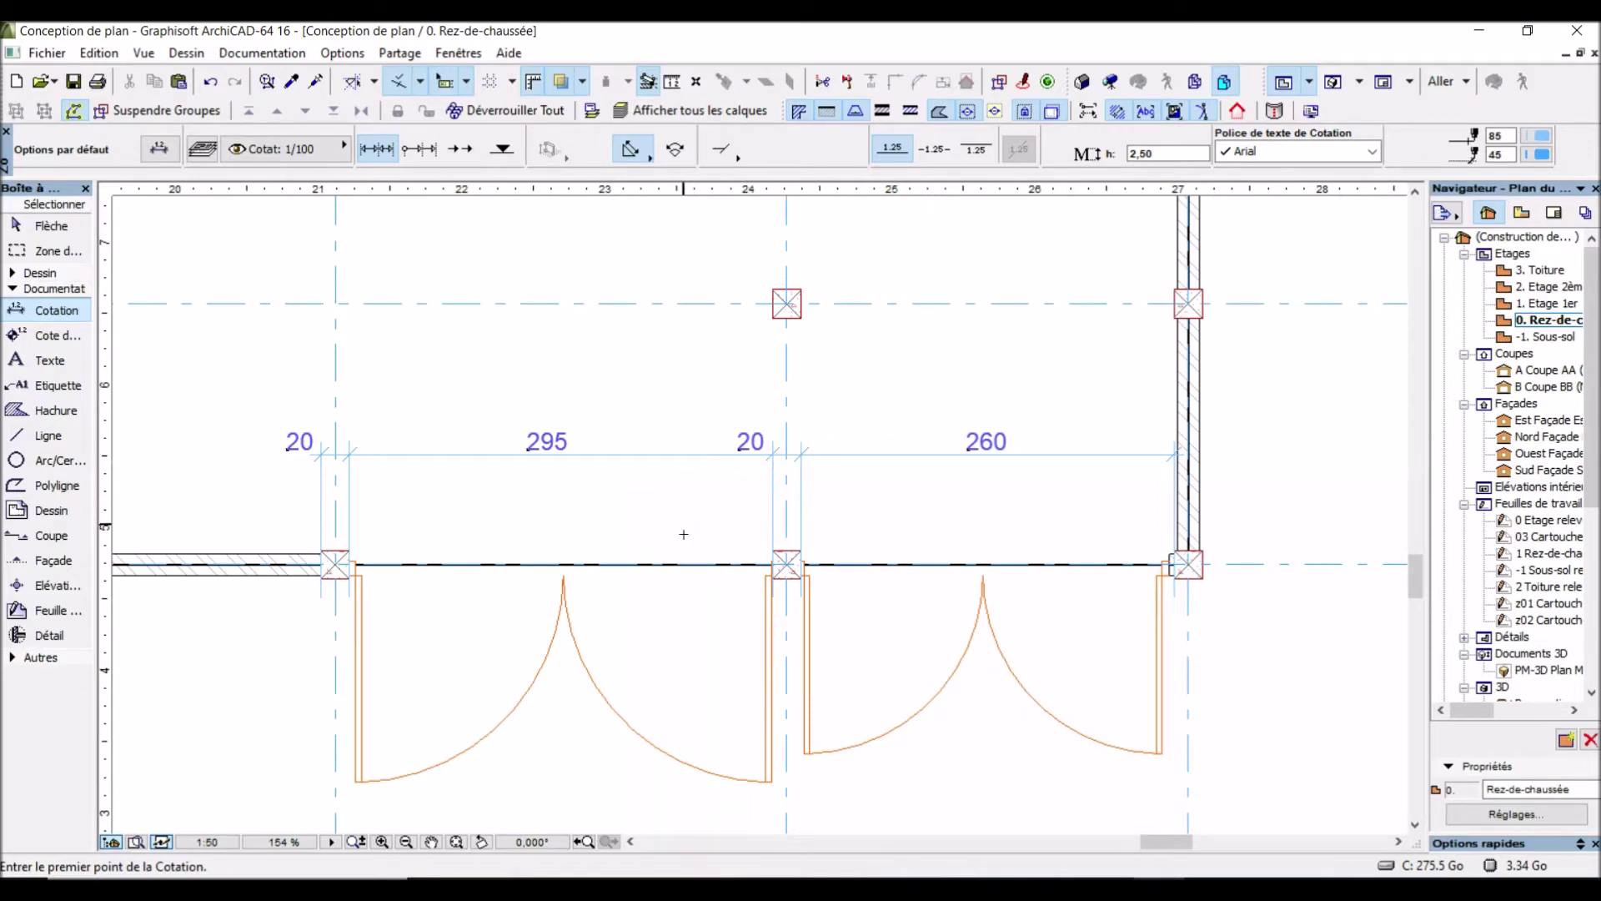
scroll(743, 608, down, 1)
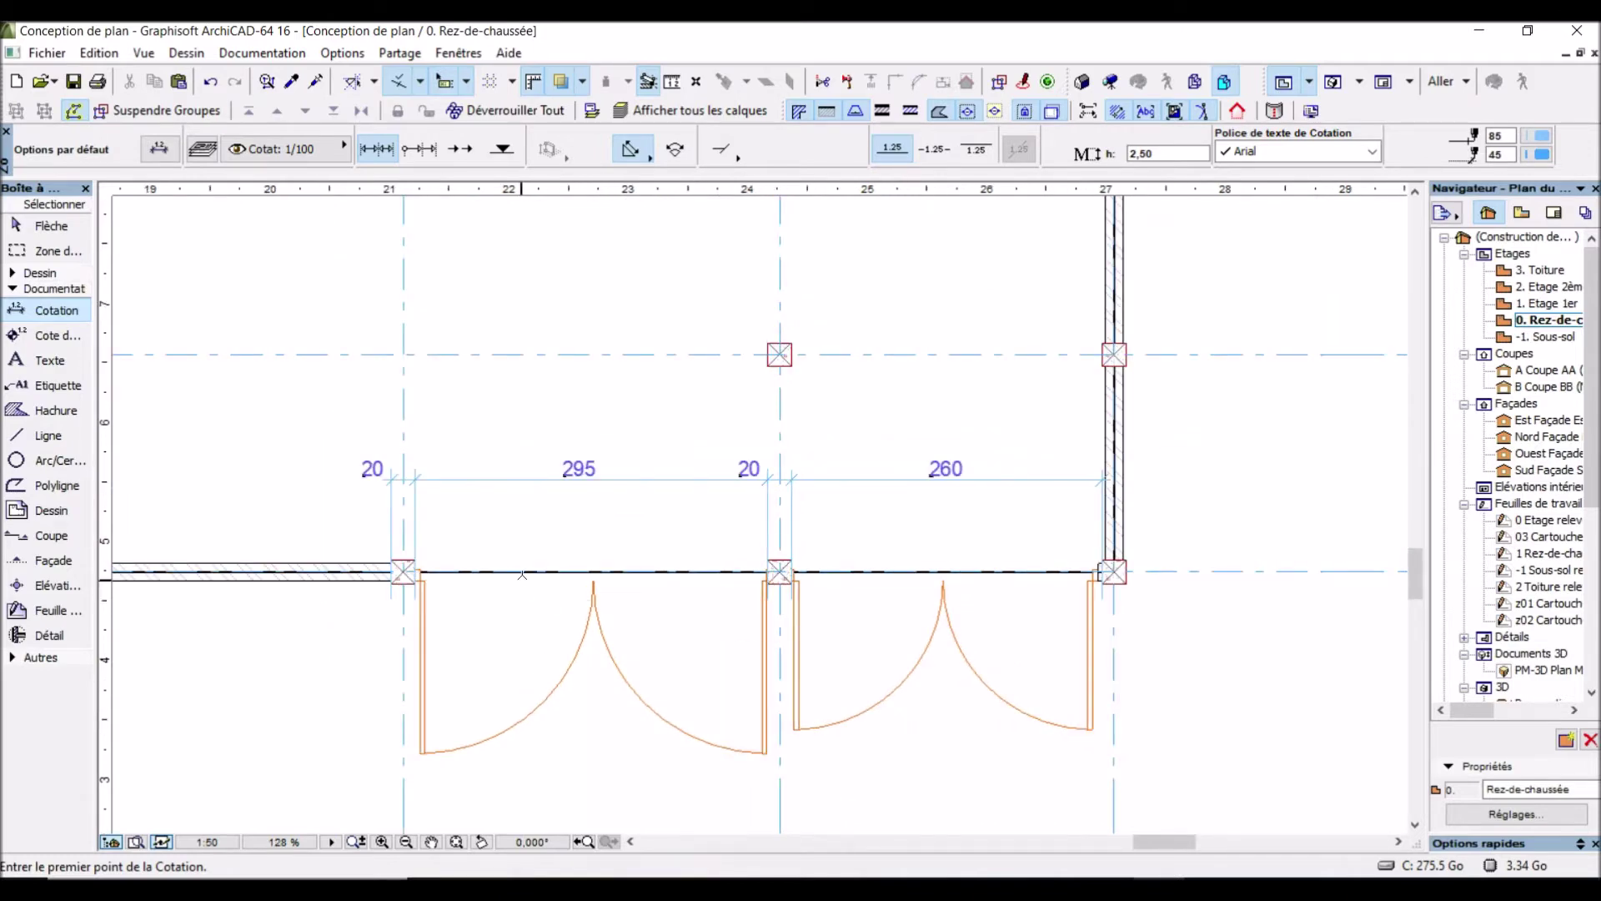
scroll(447, 565, up, 3)
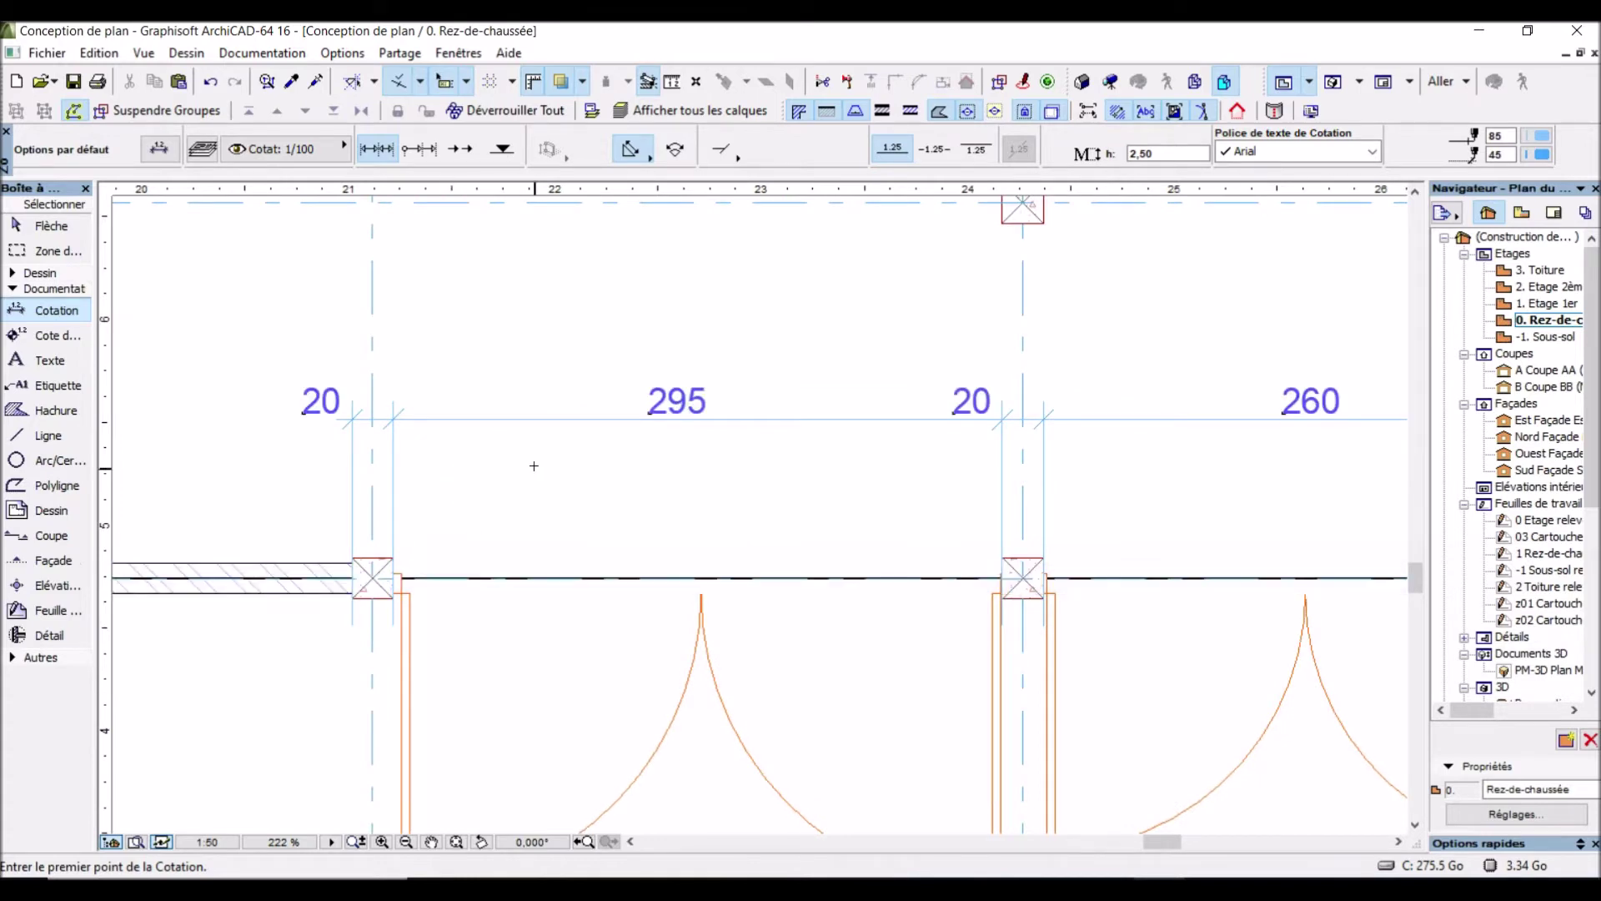
scroll(487, 534, down, 3)
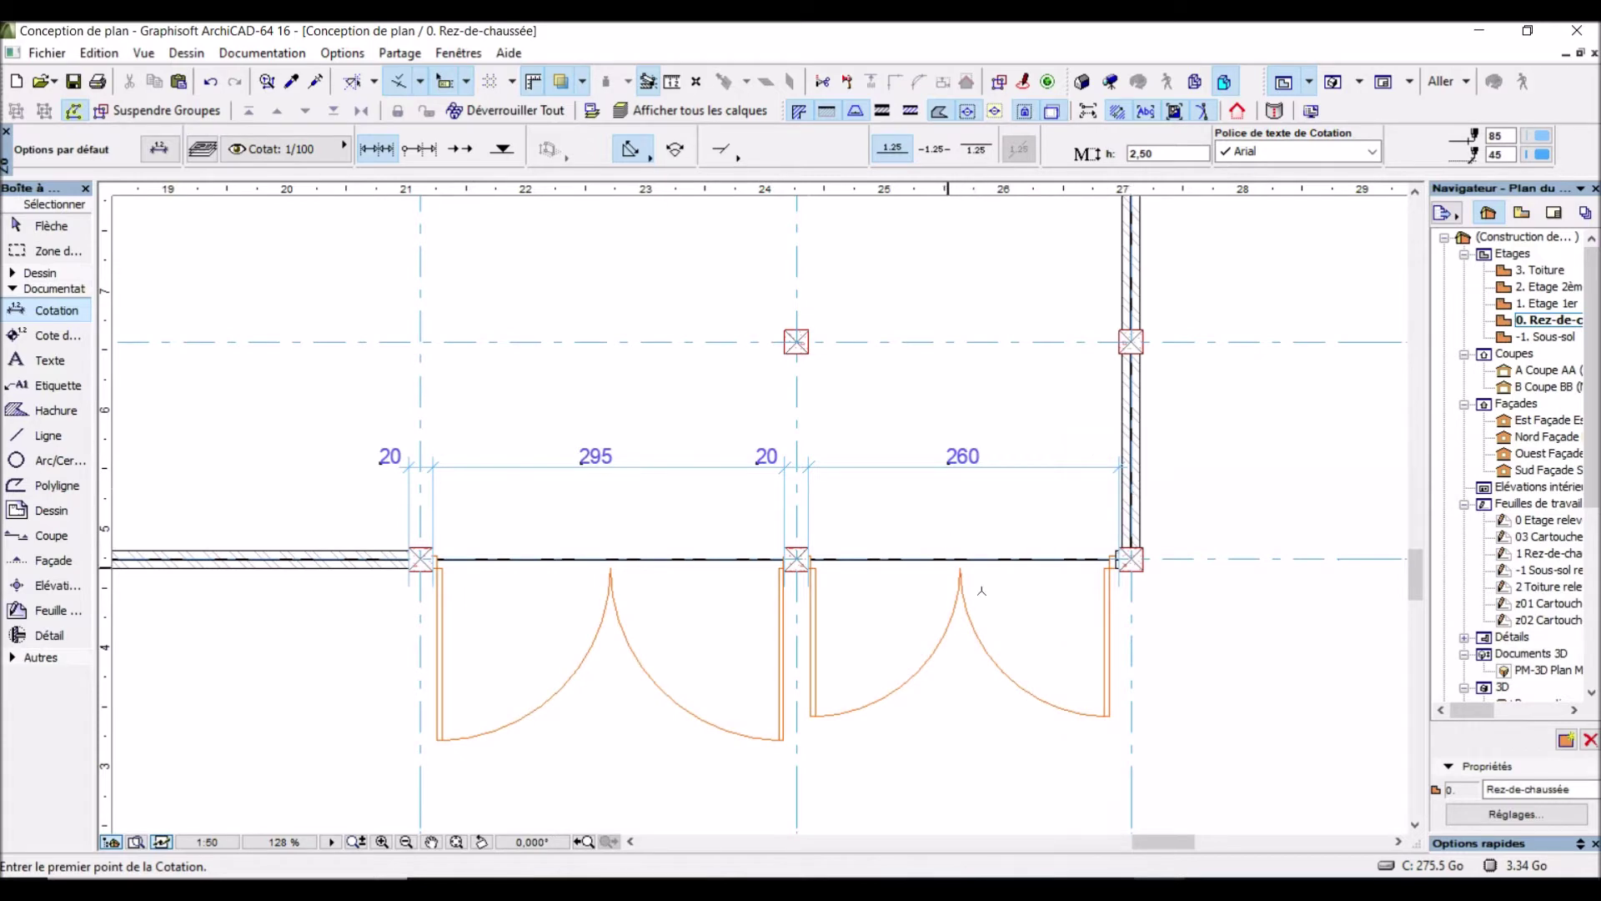
scroll(982, 590, down, 3)
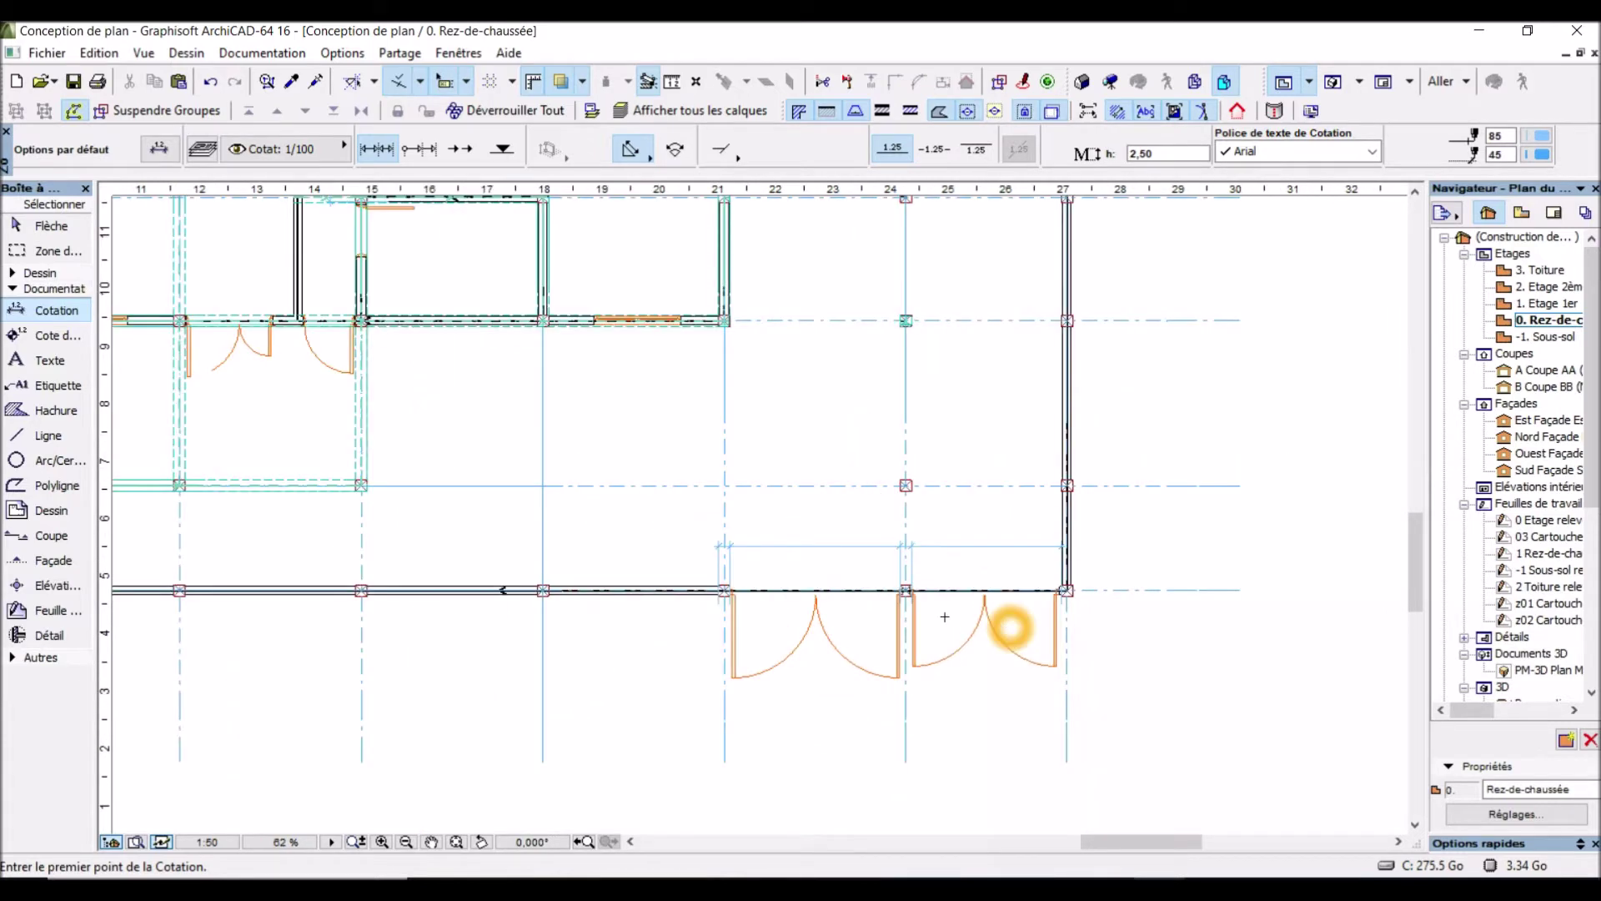
click(699, 589)
scroll(699, 589, up, 3)
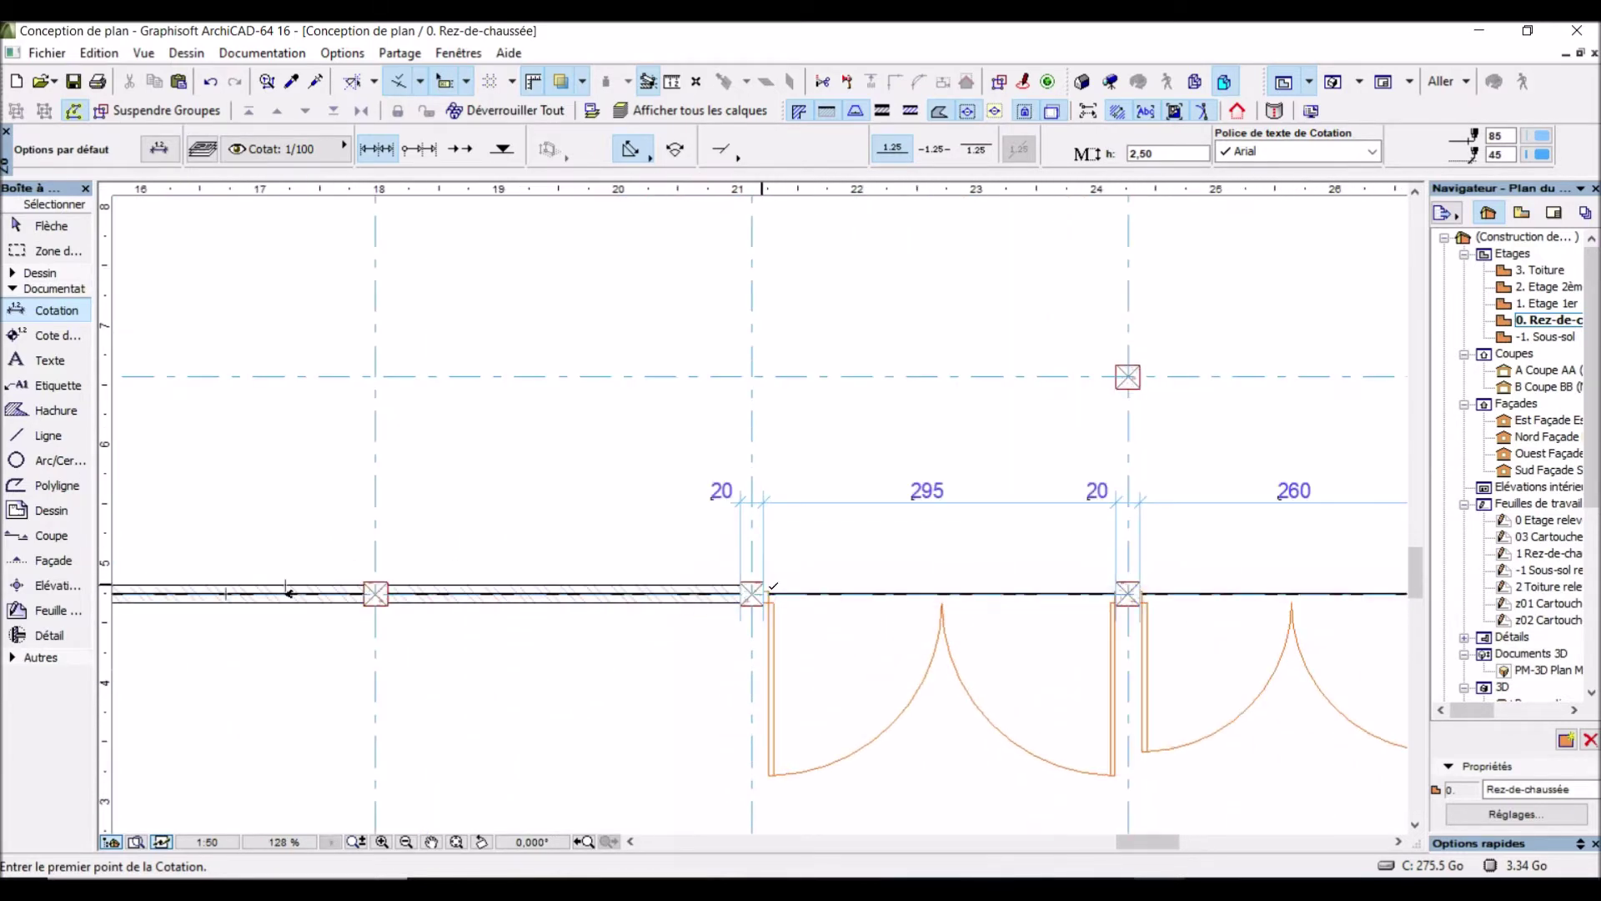
click(742, 589)
scroll(742, 590, up, 3)
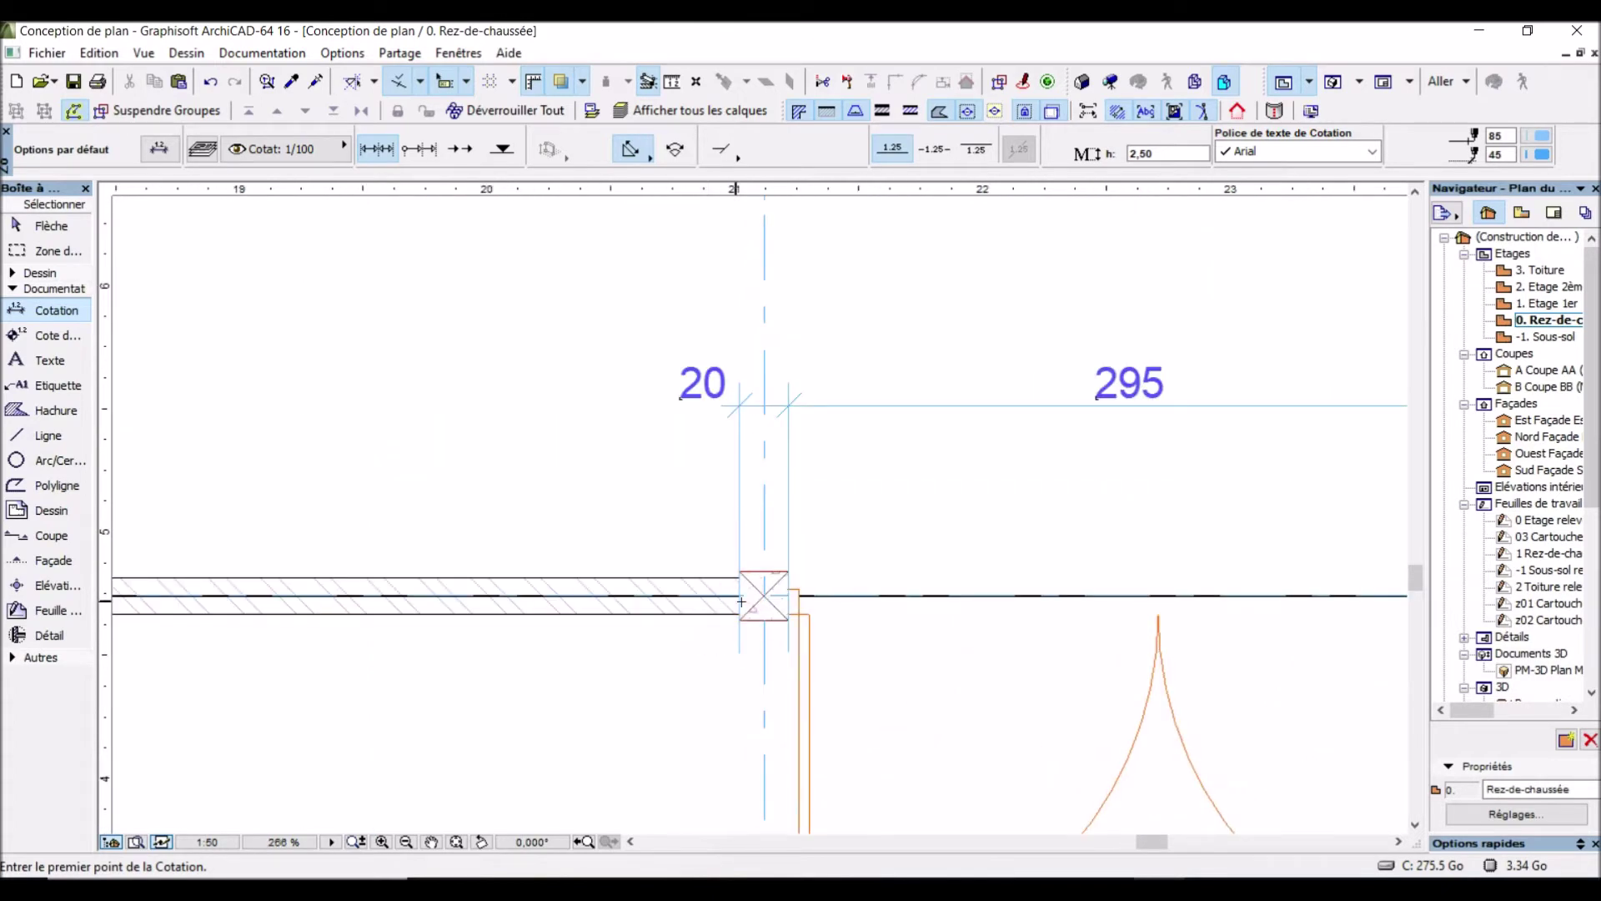
Inspect the solid exterior wall beside the first garage column and its alignment with the house corner behind it
scroll(739, 601, down, 4)
click(740, 667)
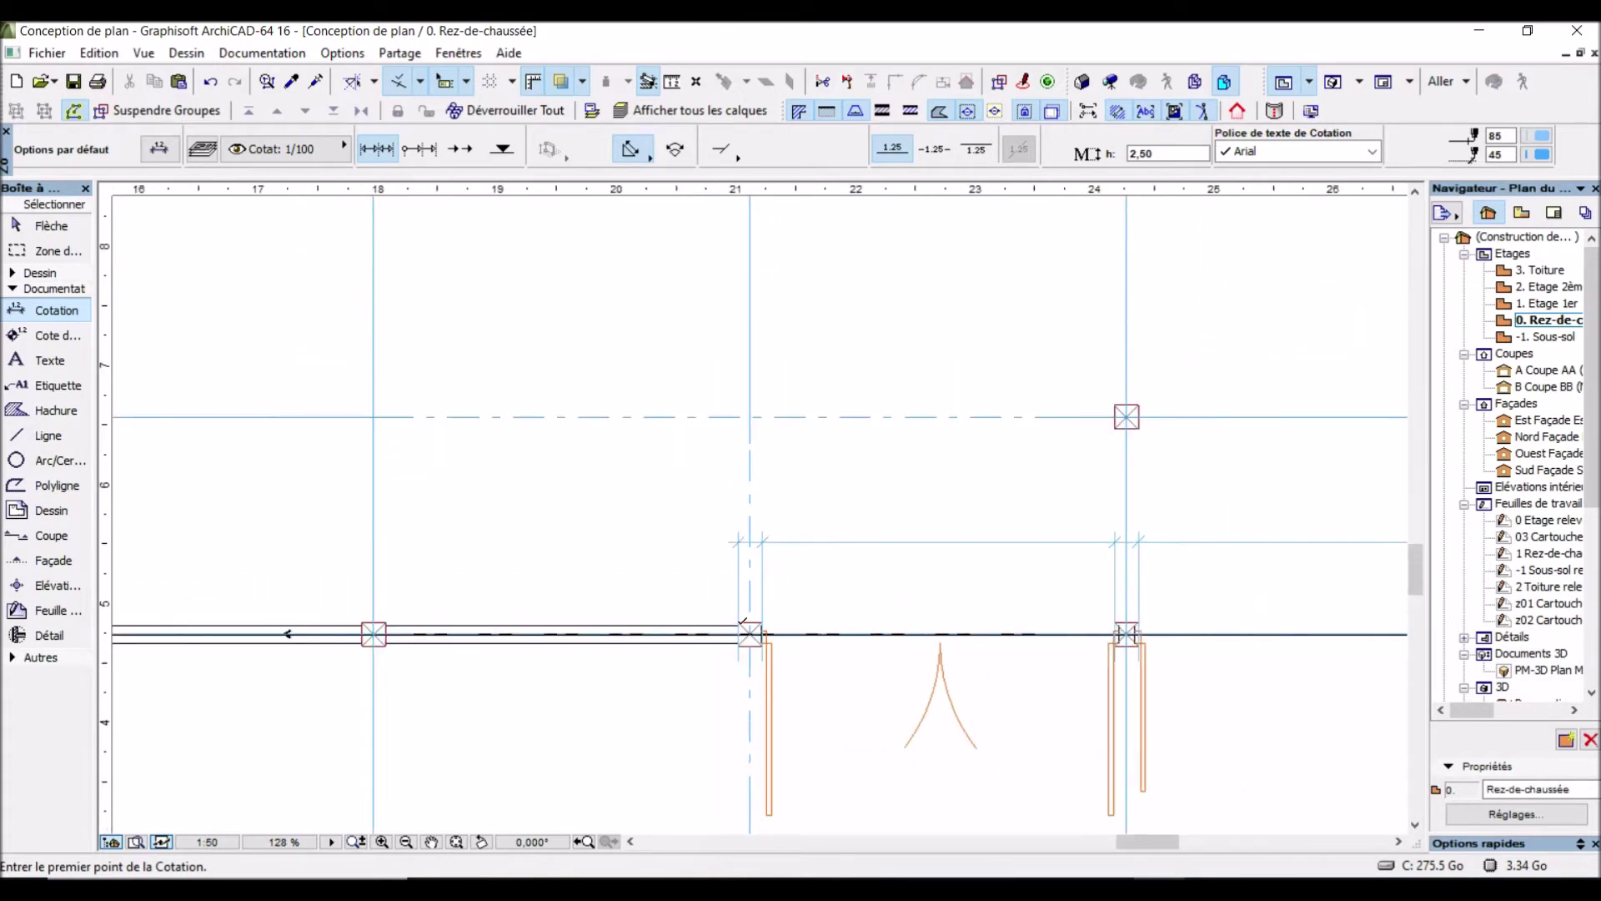
click(755, 396)
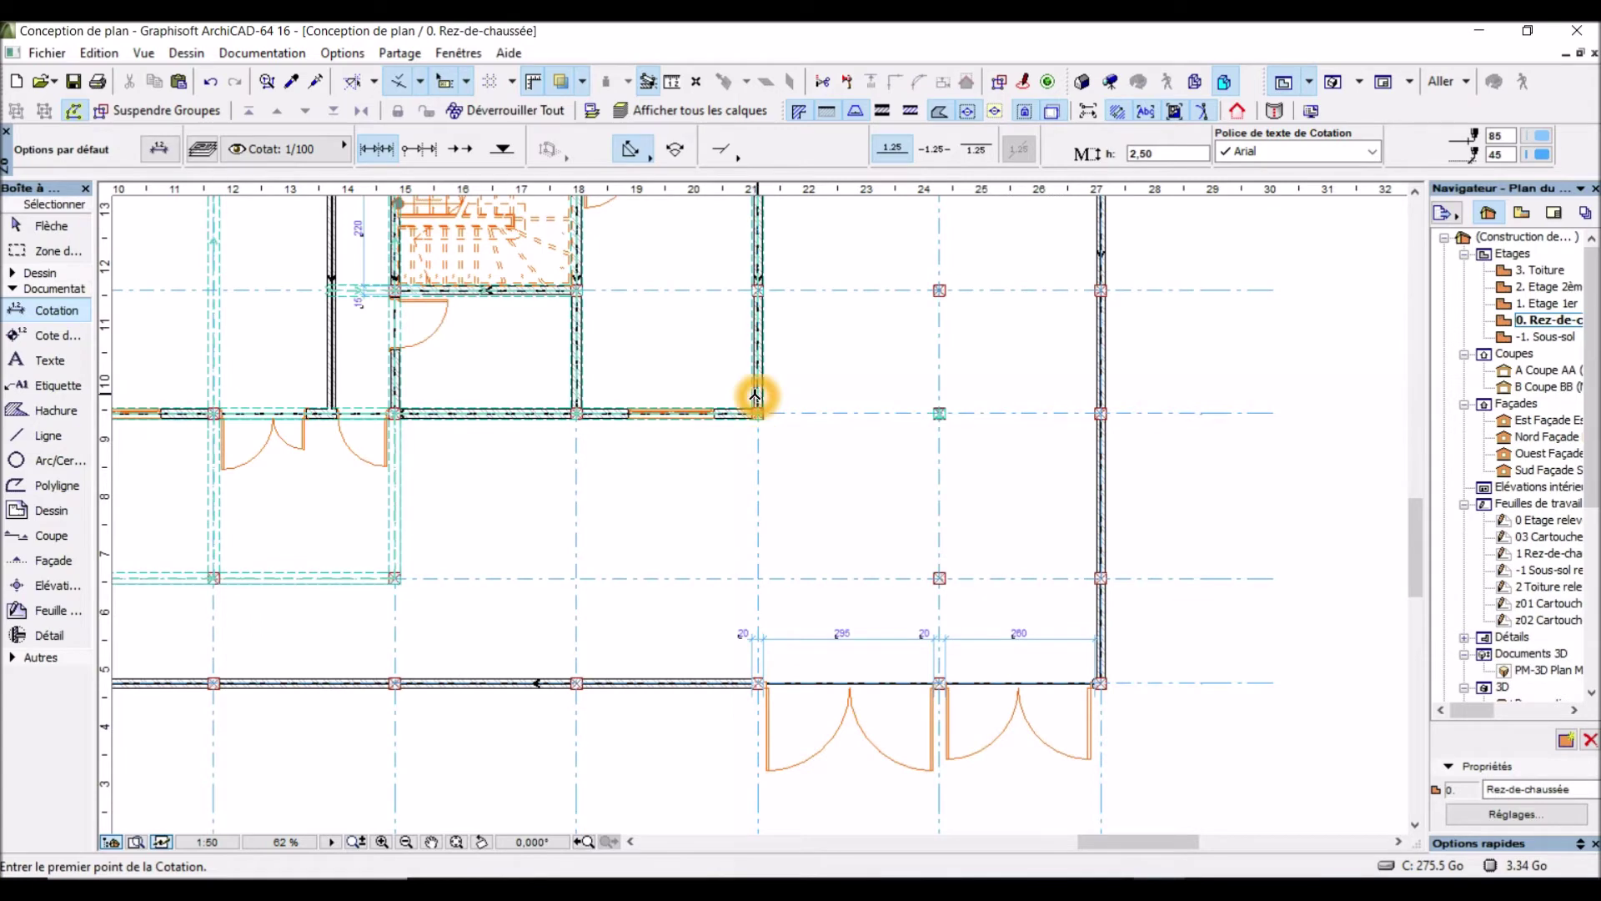
scroll(772, 692, up, 8)
click(756, 681)
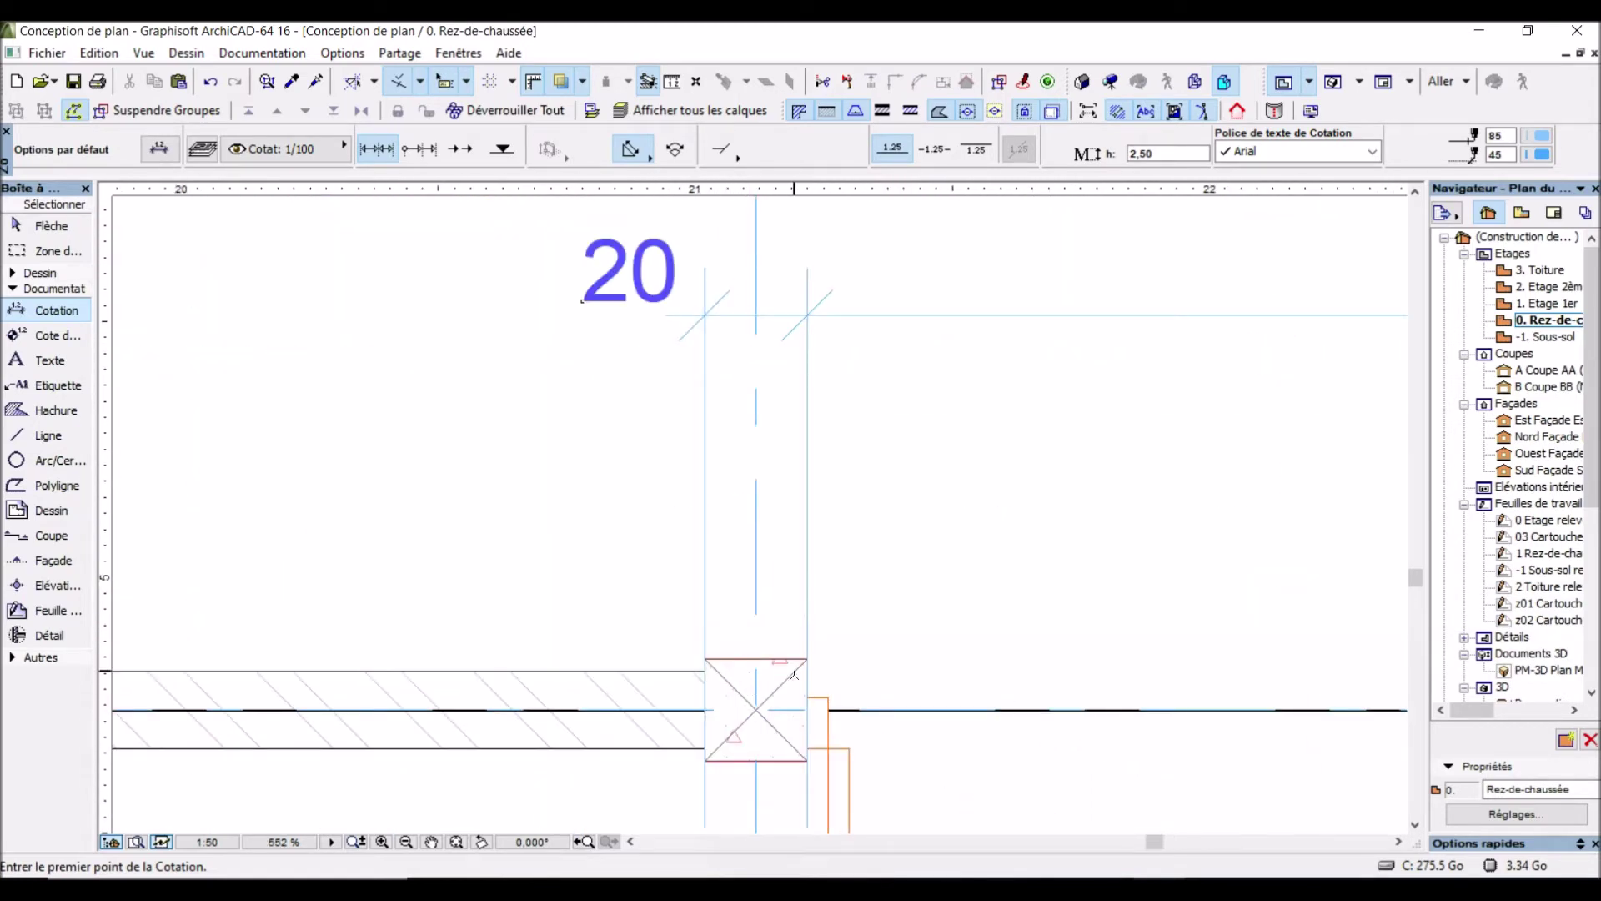
scroll(701, 728, down, 2)
click(689, 752)
scroll(689, 752, down, 2)
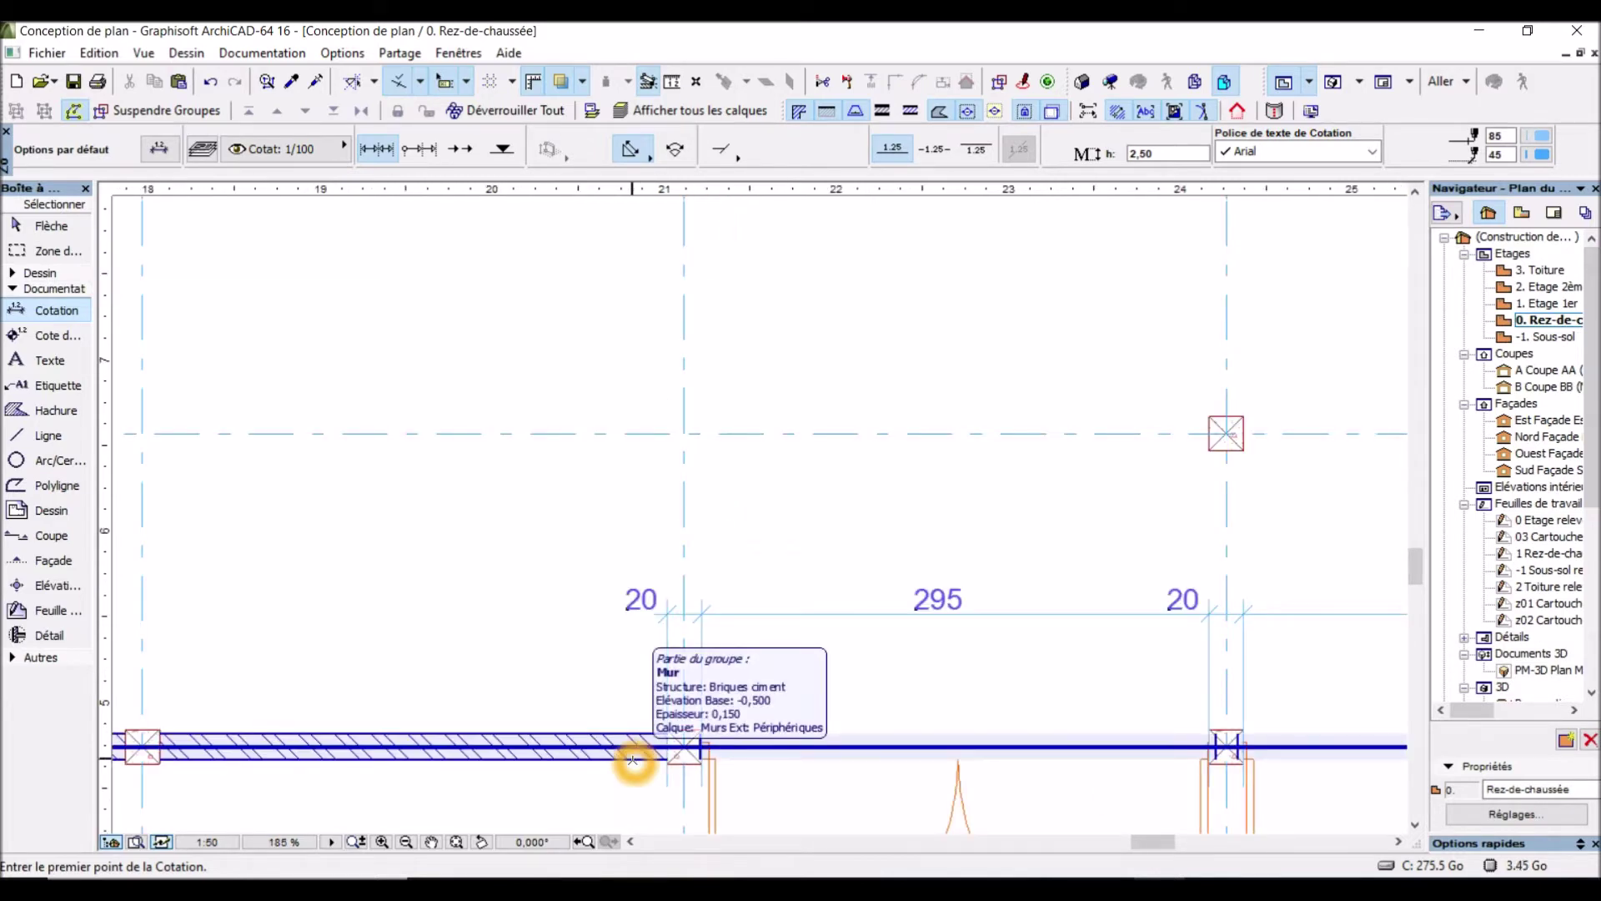
Start a dimension chain with points on both faces of the solid exterior wall next to the garage doors
click(631, 759)
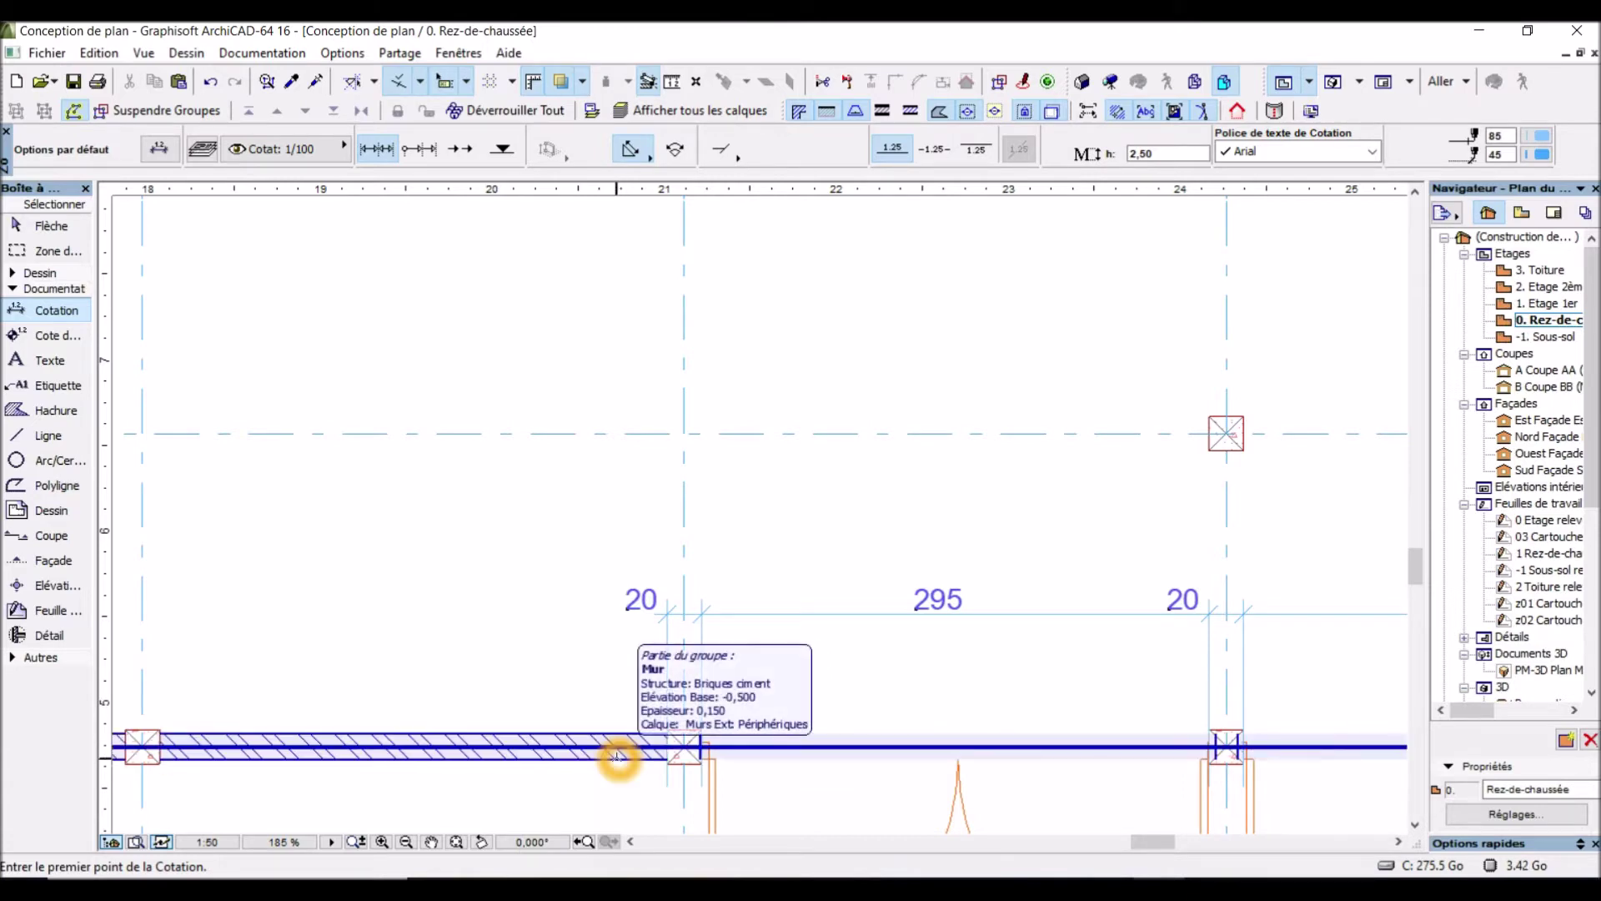
click(617, 758)
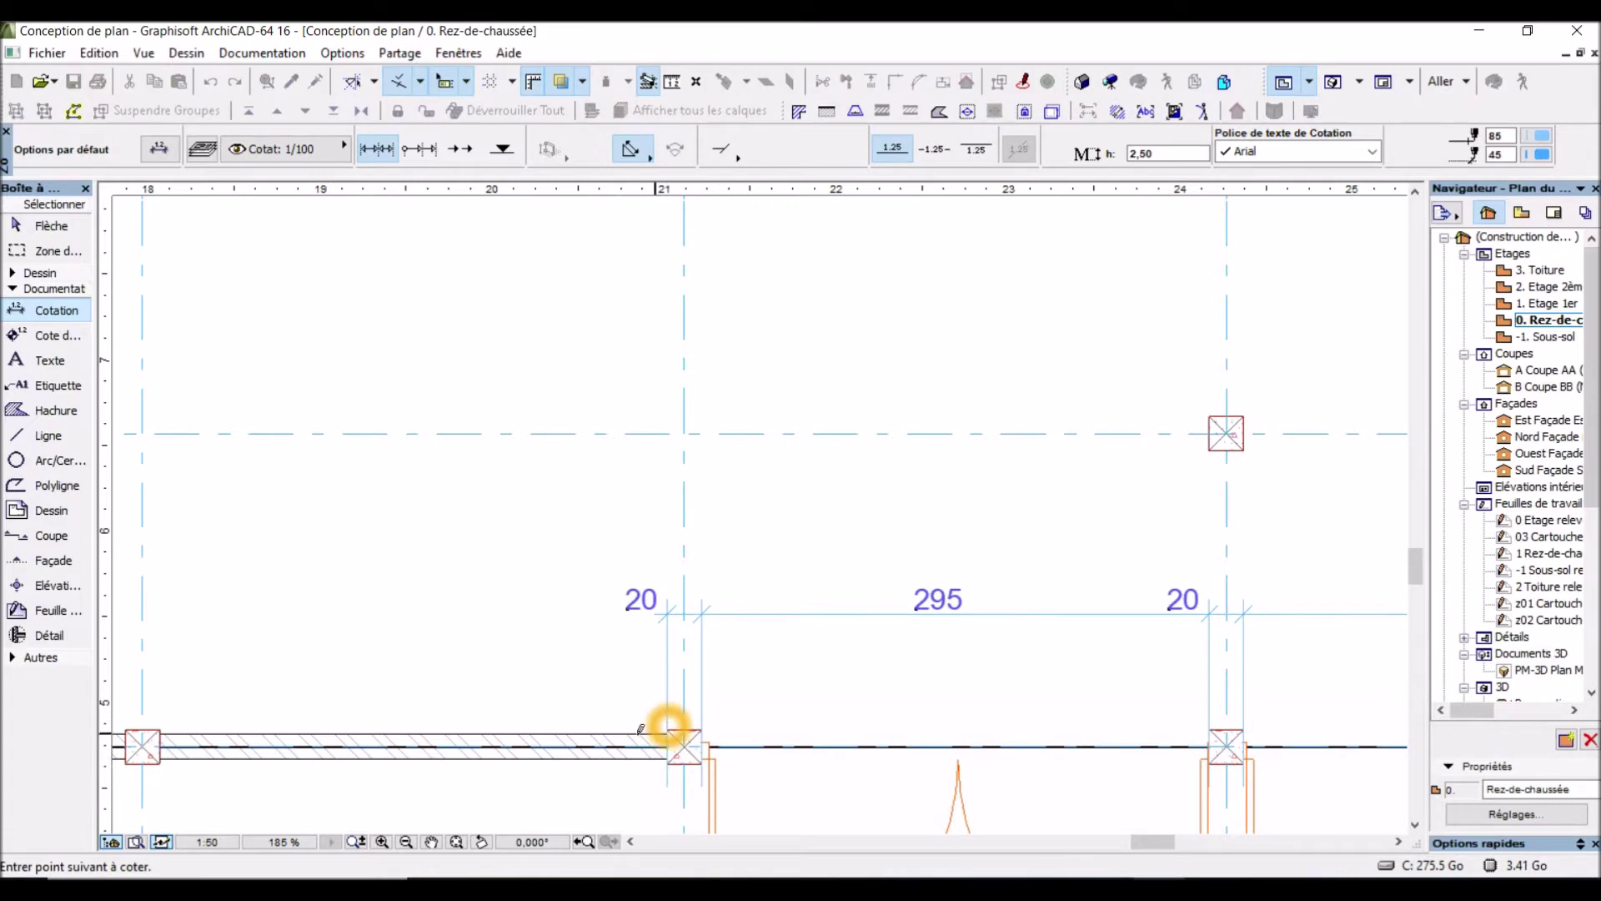
scroll(655, 735, down, 5)
click(432, 739)
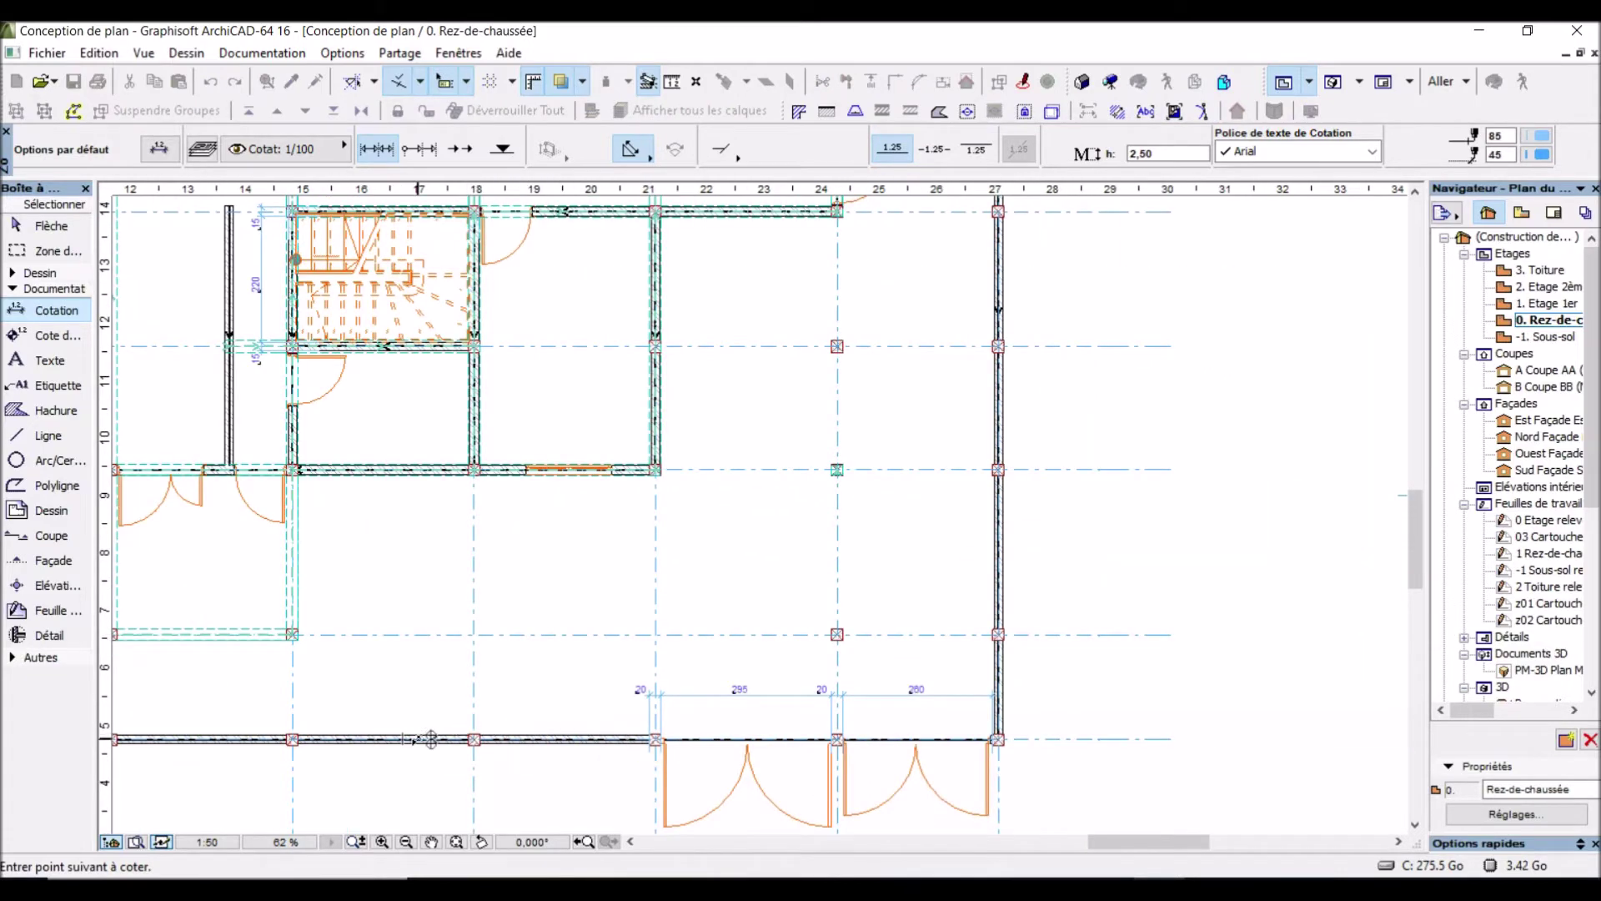
scroll(413, 739, up, 8)
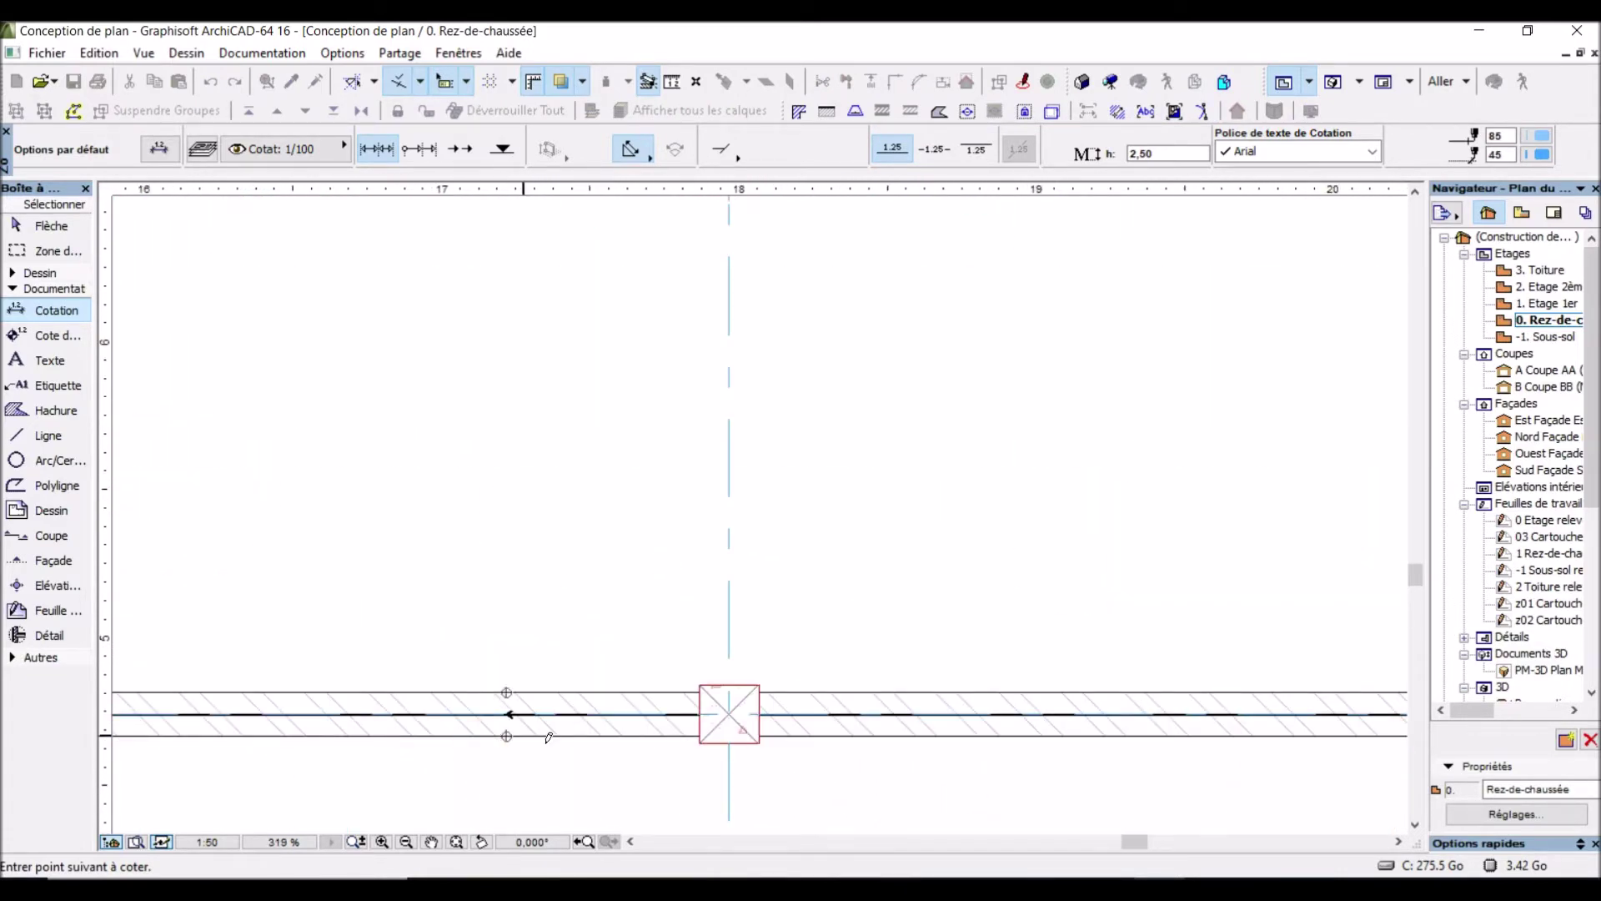
click(654, 724)
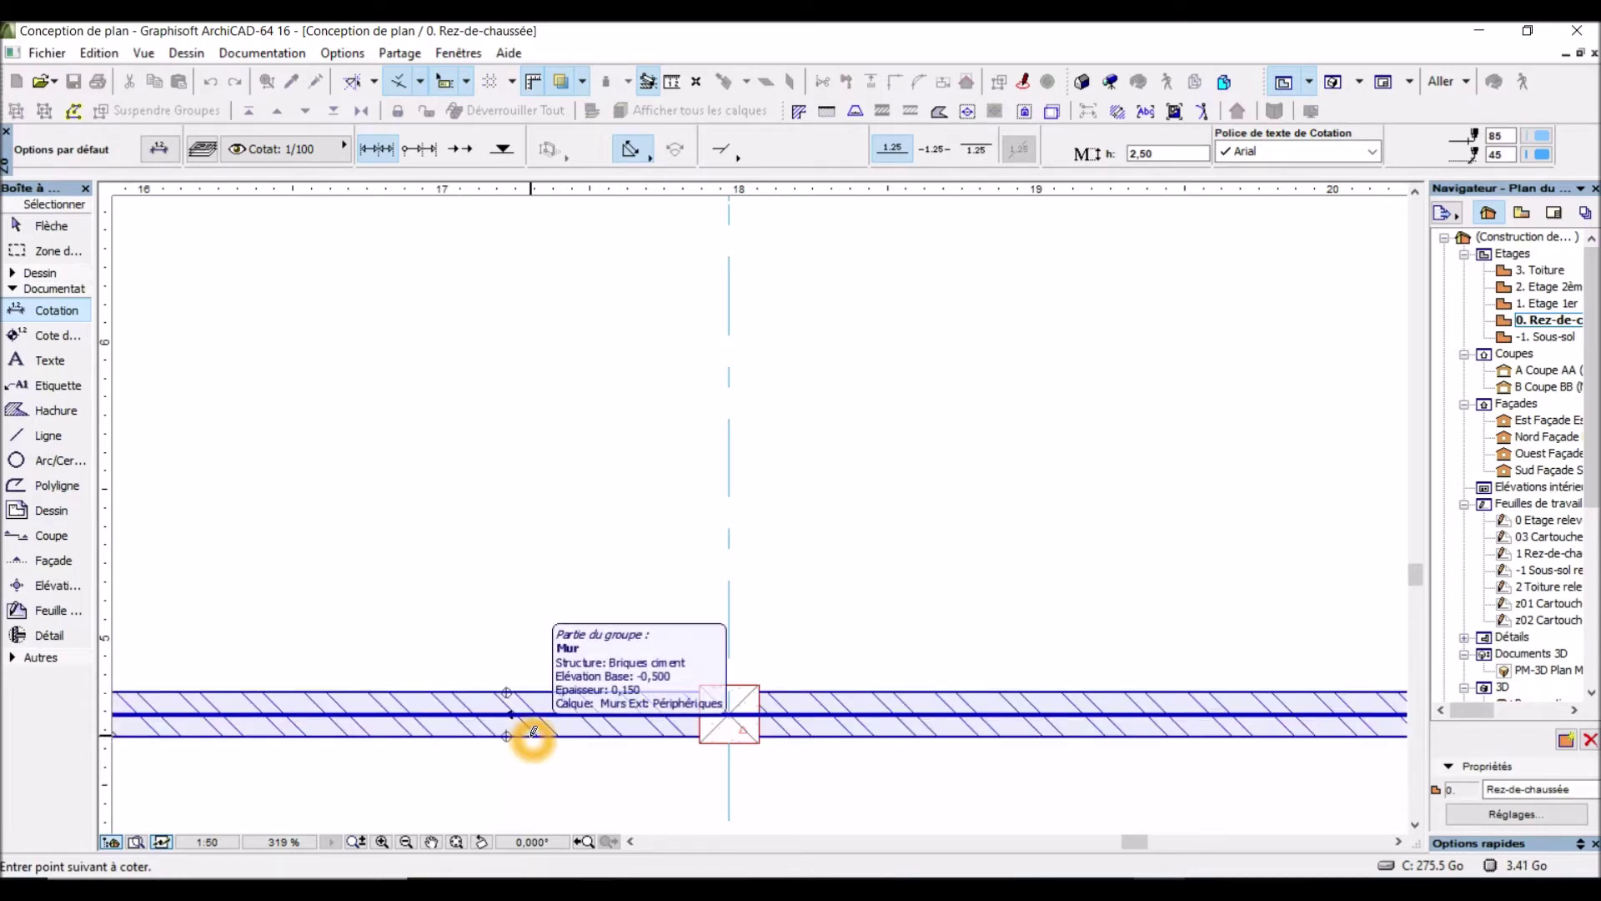
Add both faces of the parallel house wall behind the garage area to the dimension chain
scroll(533, 732, down, 8)
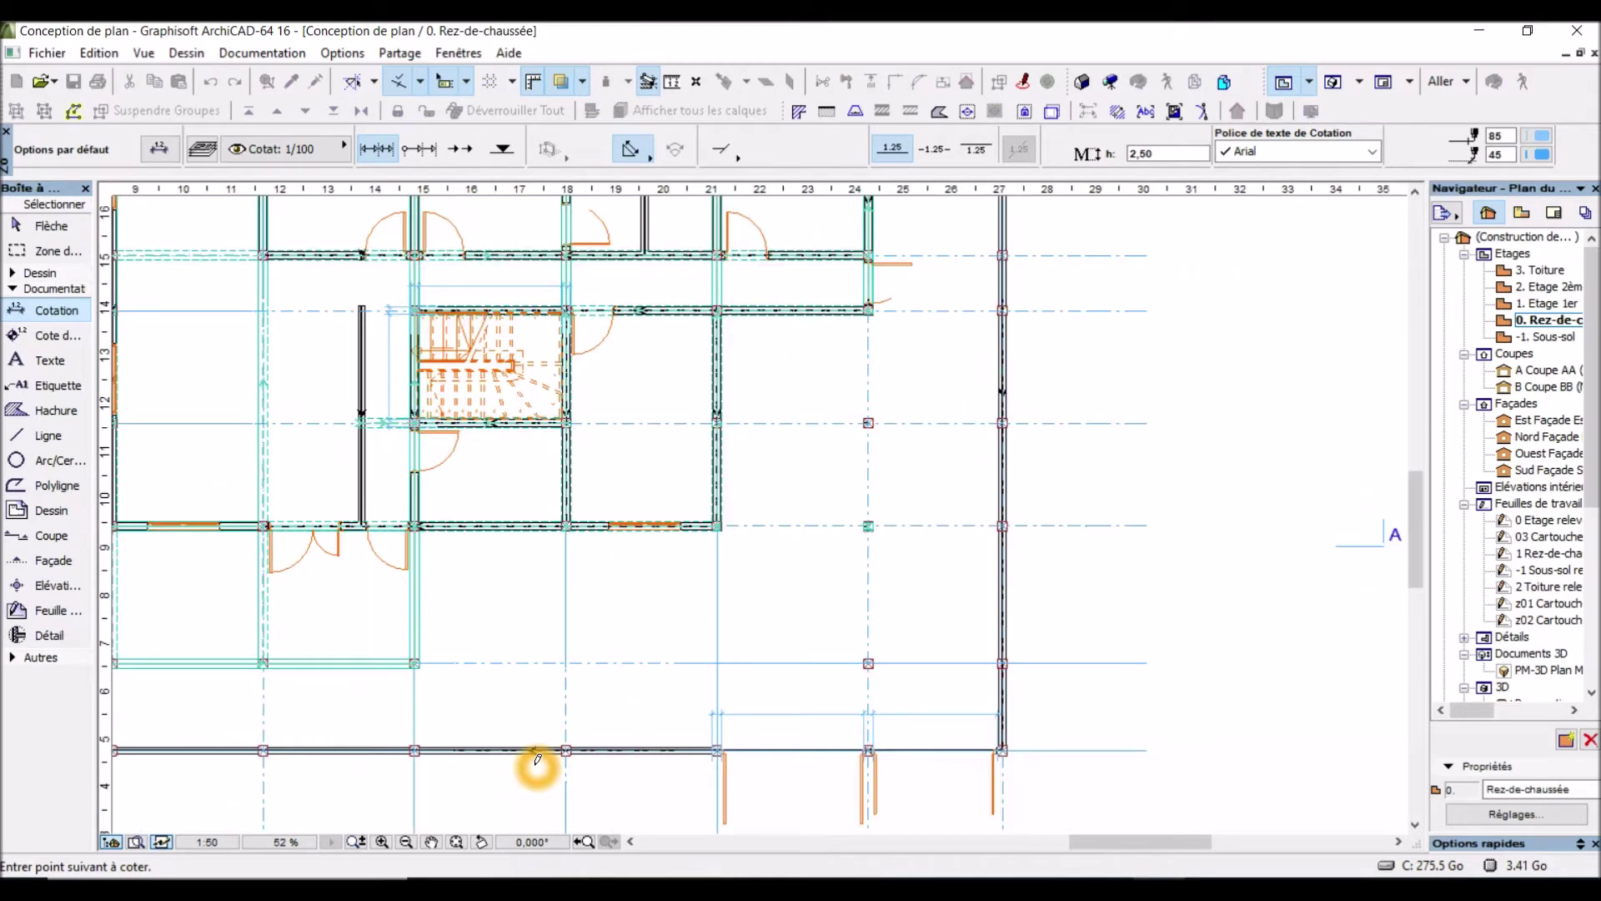
scroll(724, 499, up, 8)
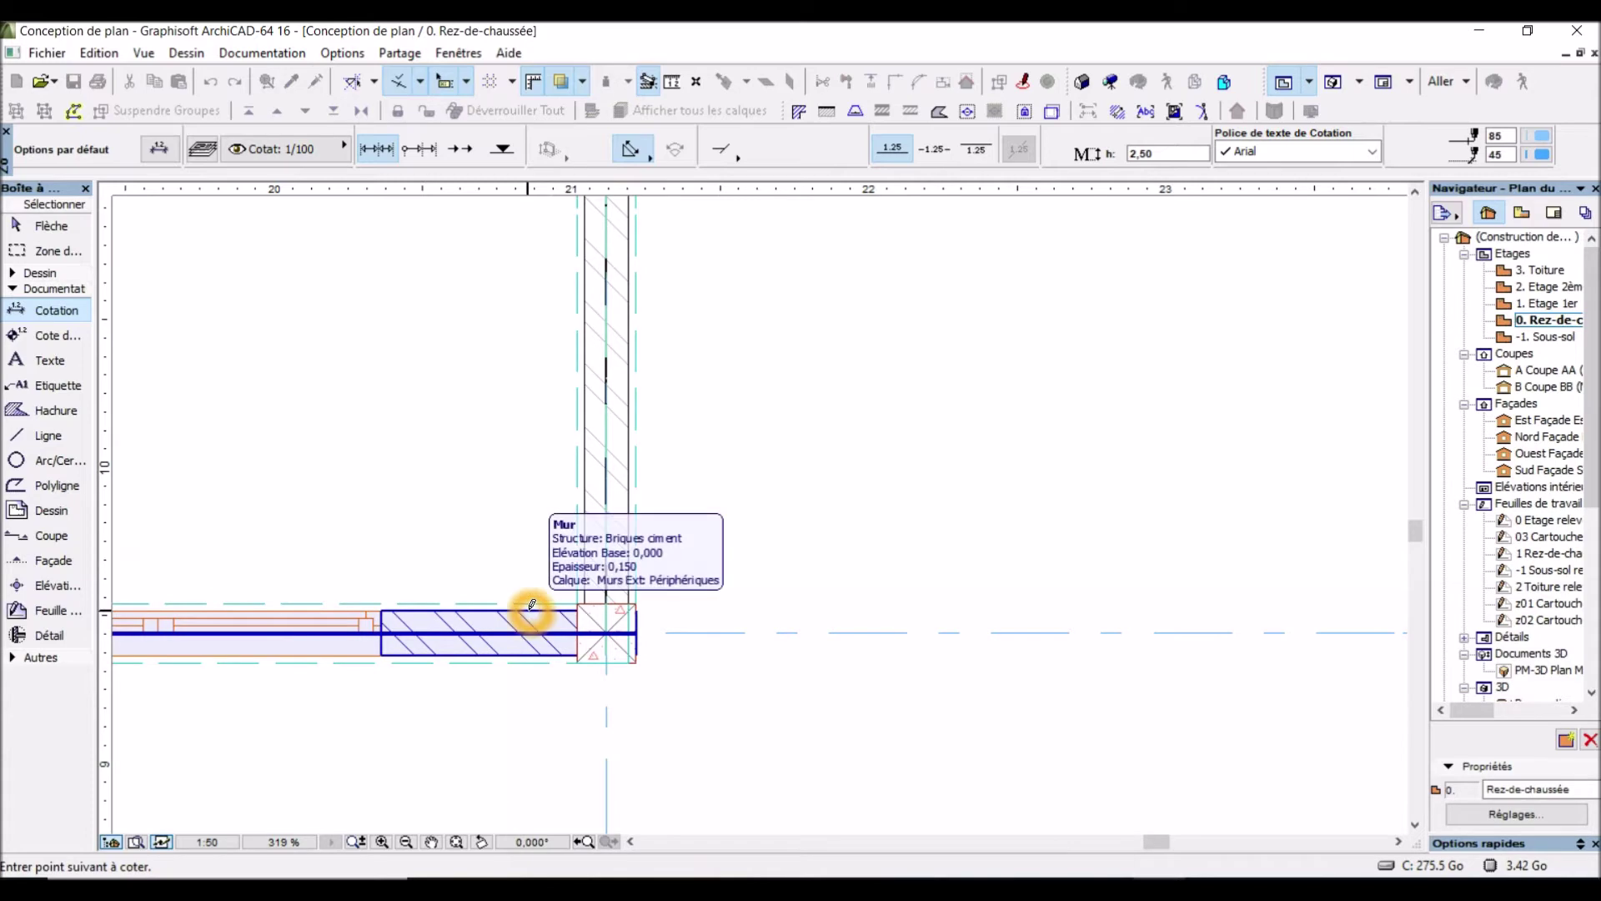
scroll(558, 597, down, 2)
scroll(558, 597, down, 6)
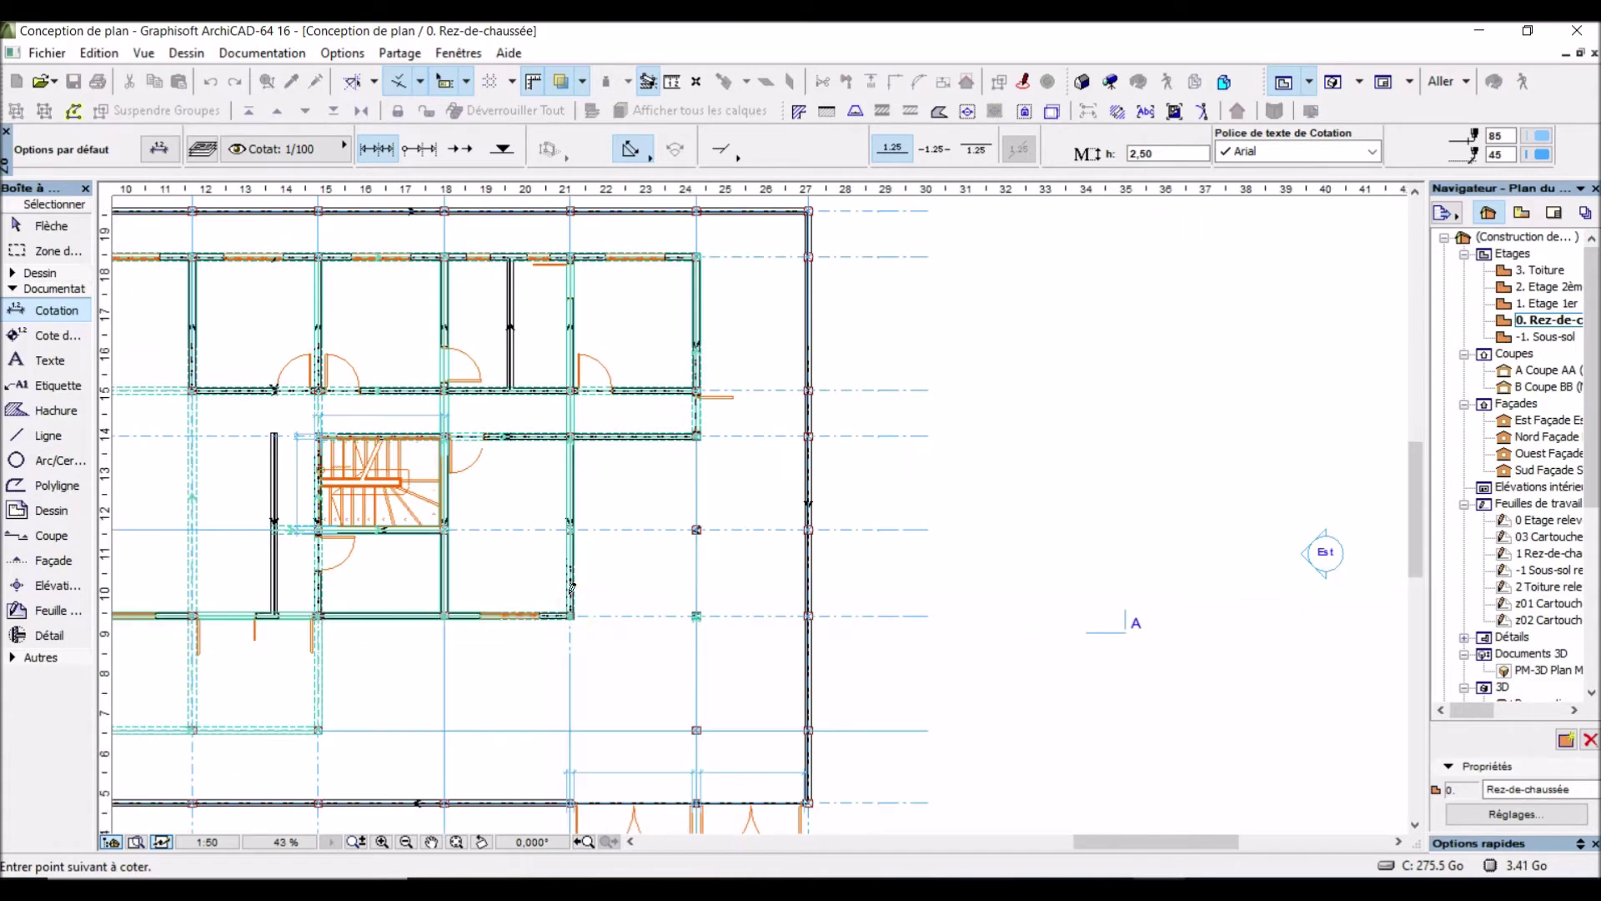
click(663, 664)
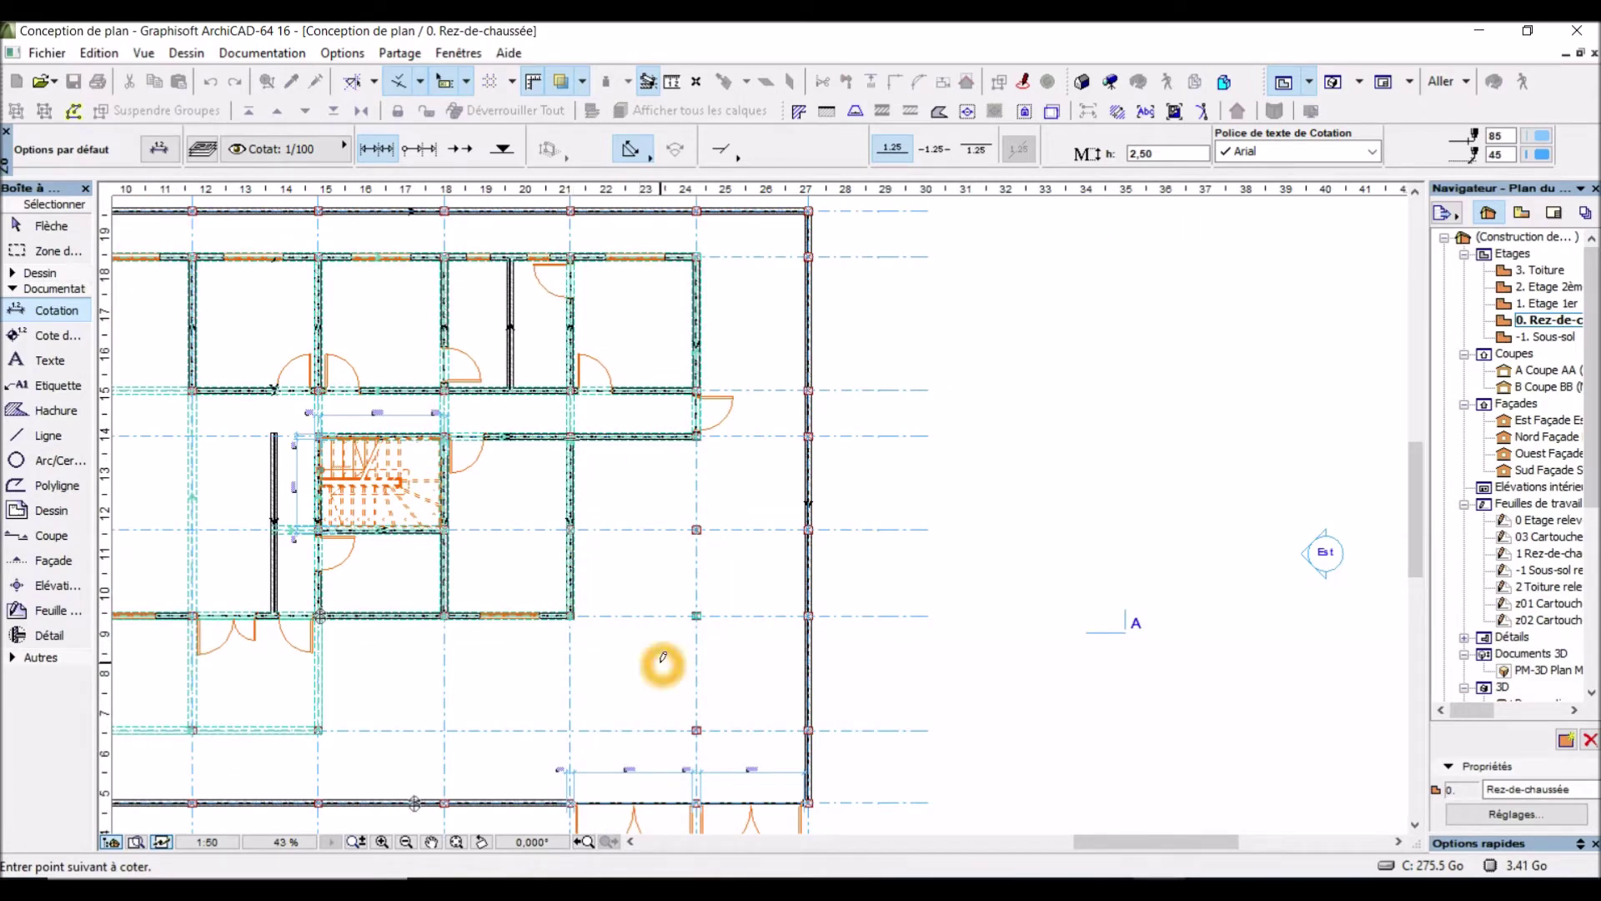
click(616, 634)
Finish the point selection and place the dimension line across the garage area, between the house corner and the free-standing columns
right_click(617, 633)
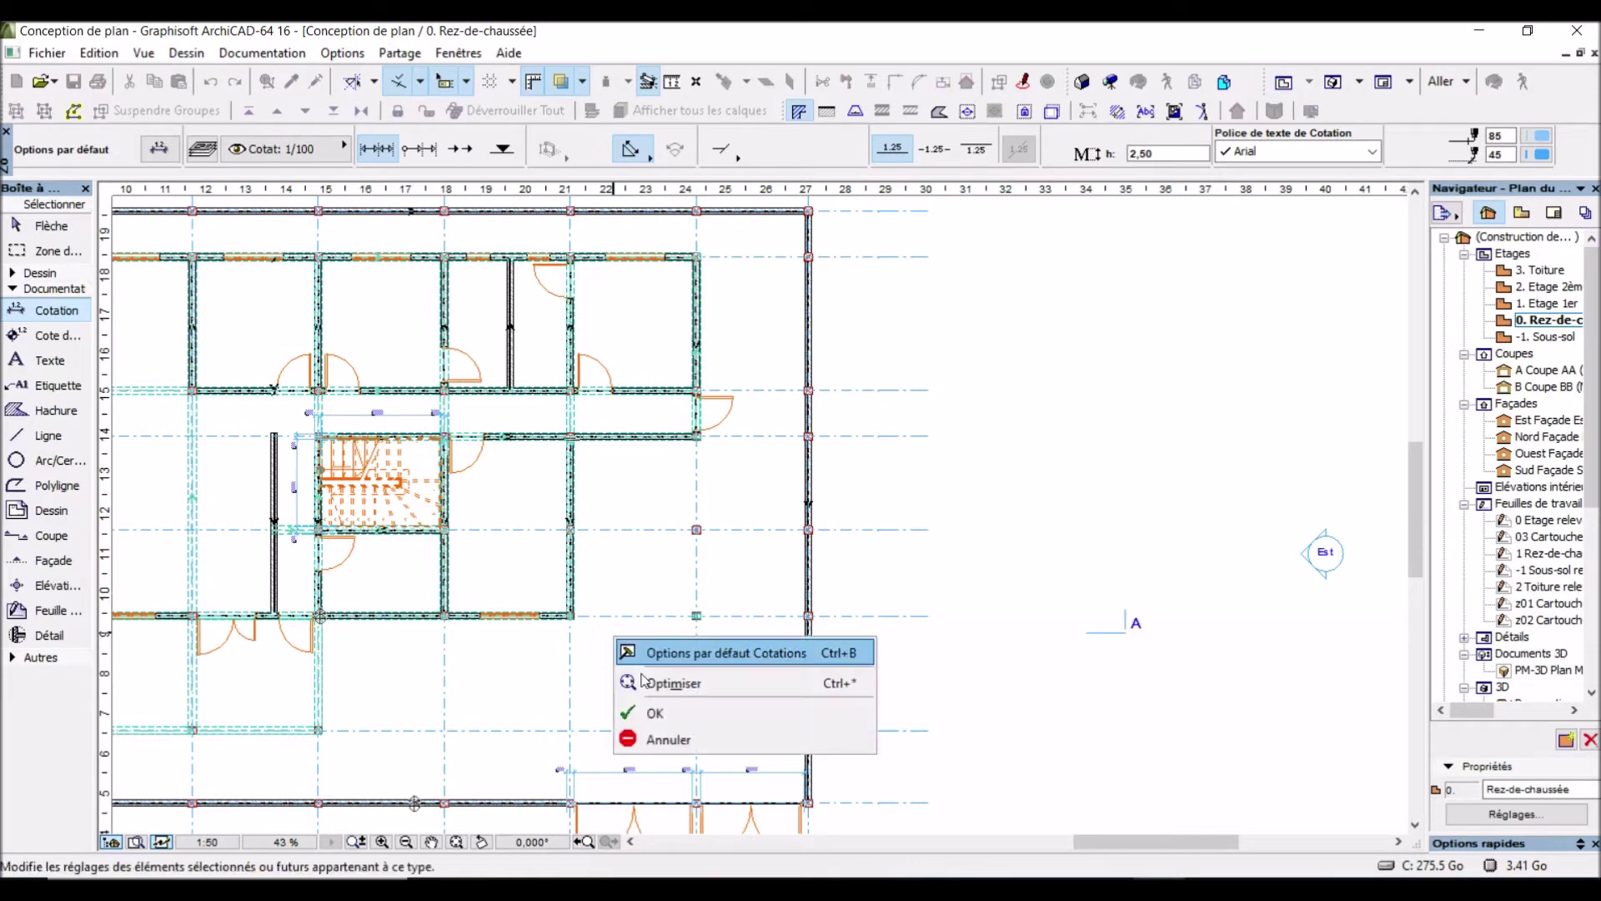
click(667, 713)
click(648, 657)
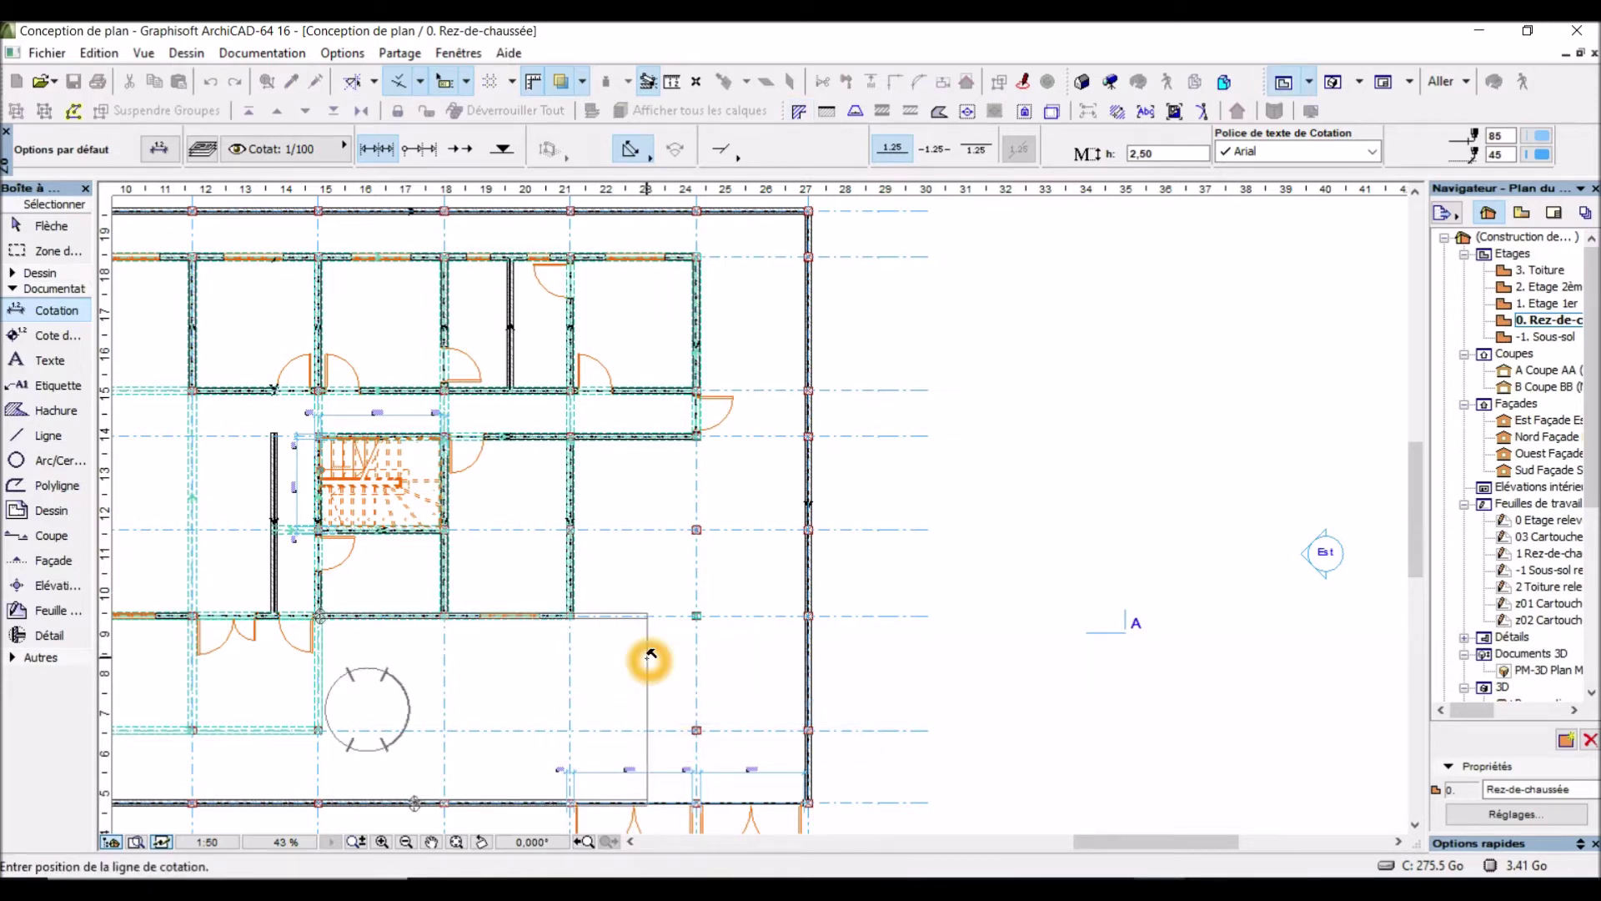
scroll(576, 543, up, 5)
scroll(612, 529, down, 4)
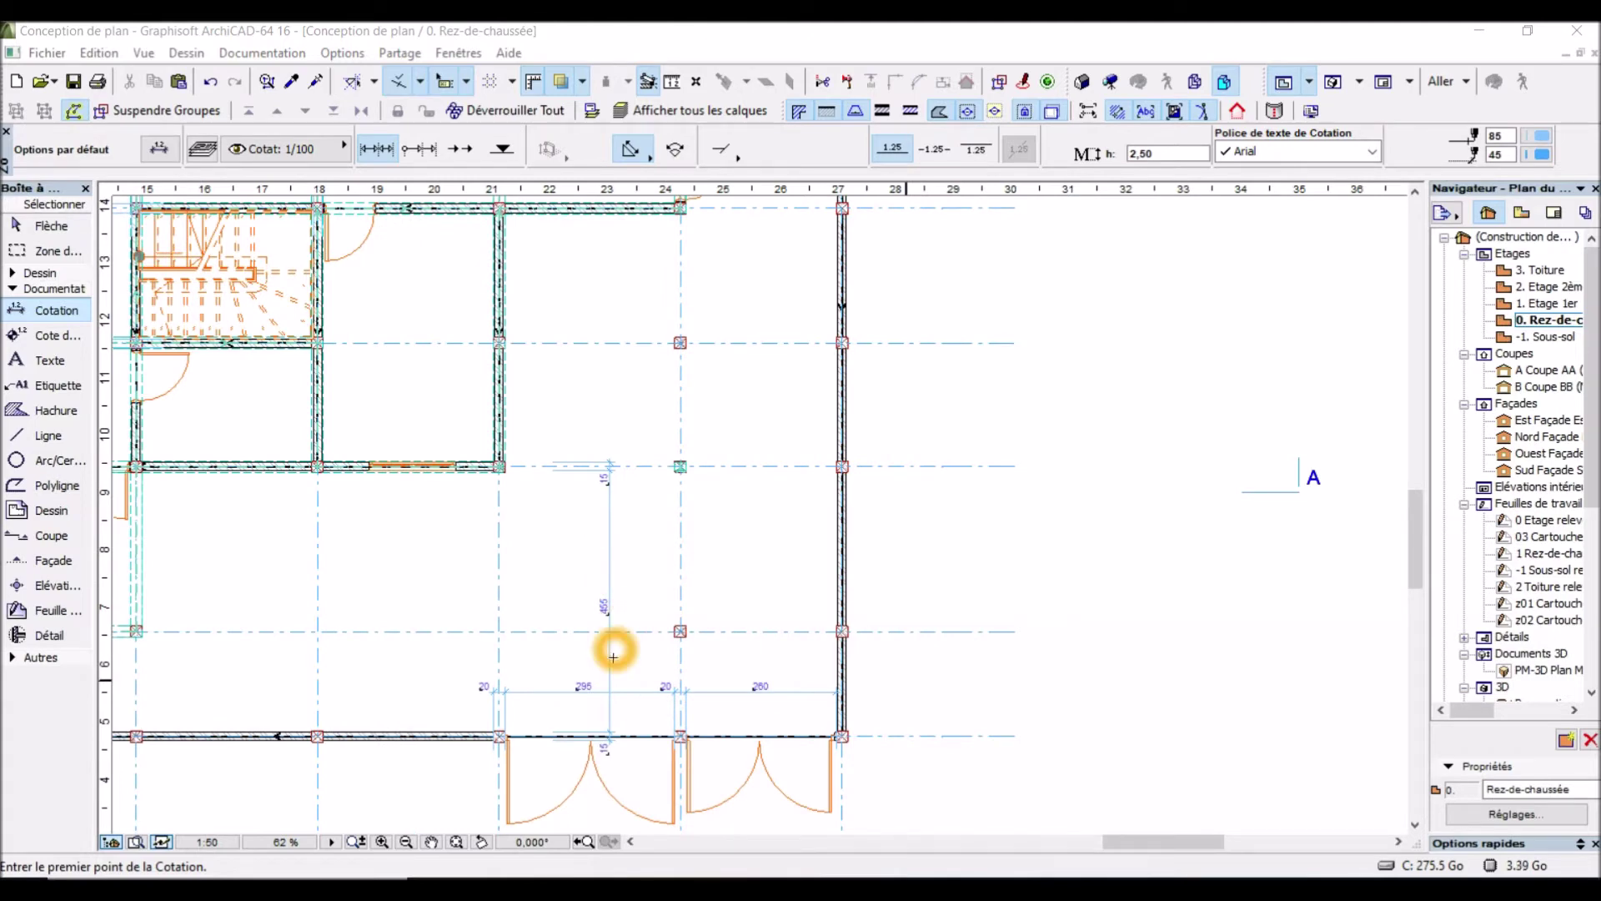
scroll(616, 667, up, 4)
scroll(616, 672, down, 4)
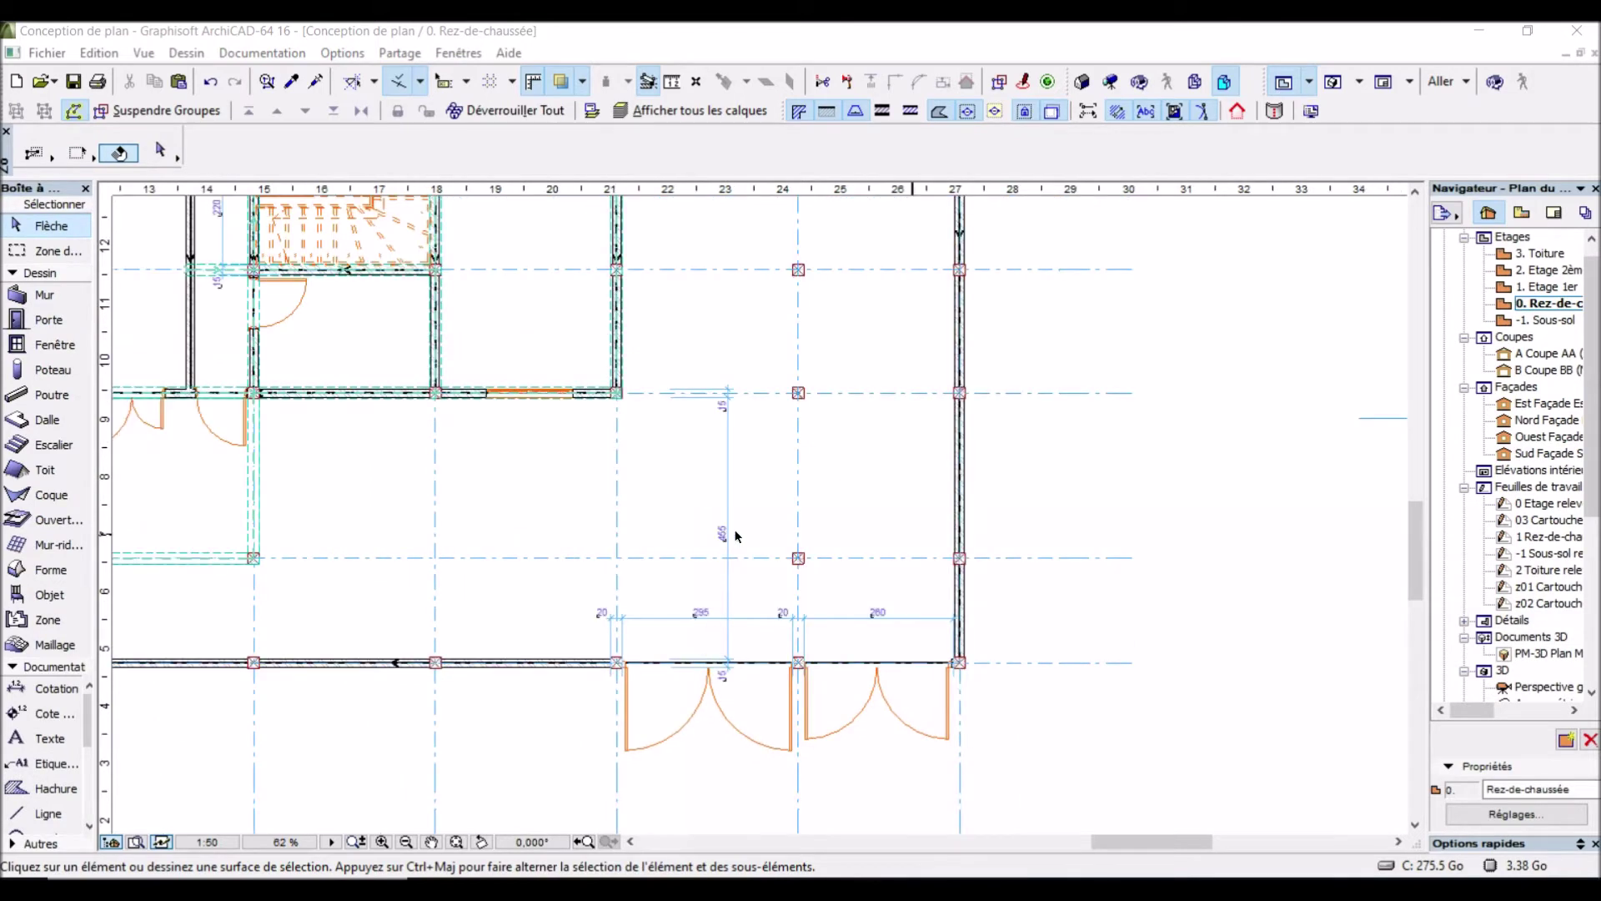
scroll(817, 649, down, 1)
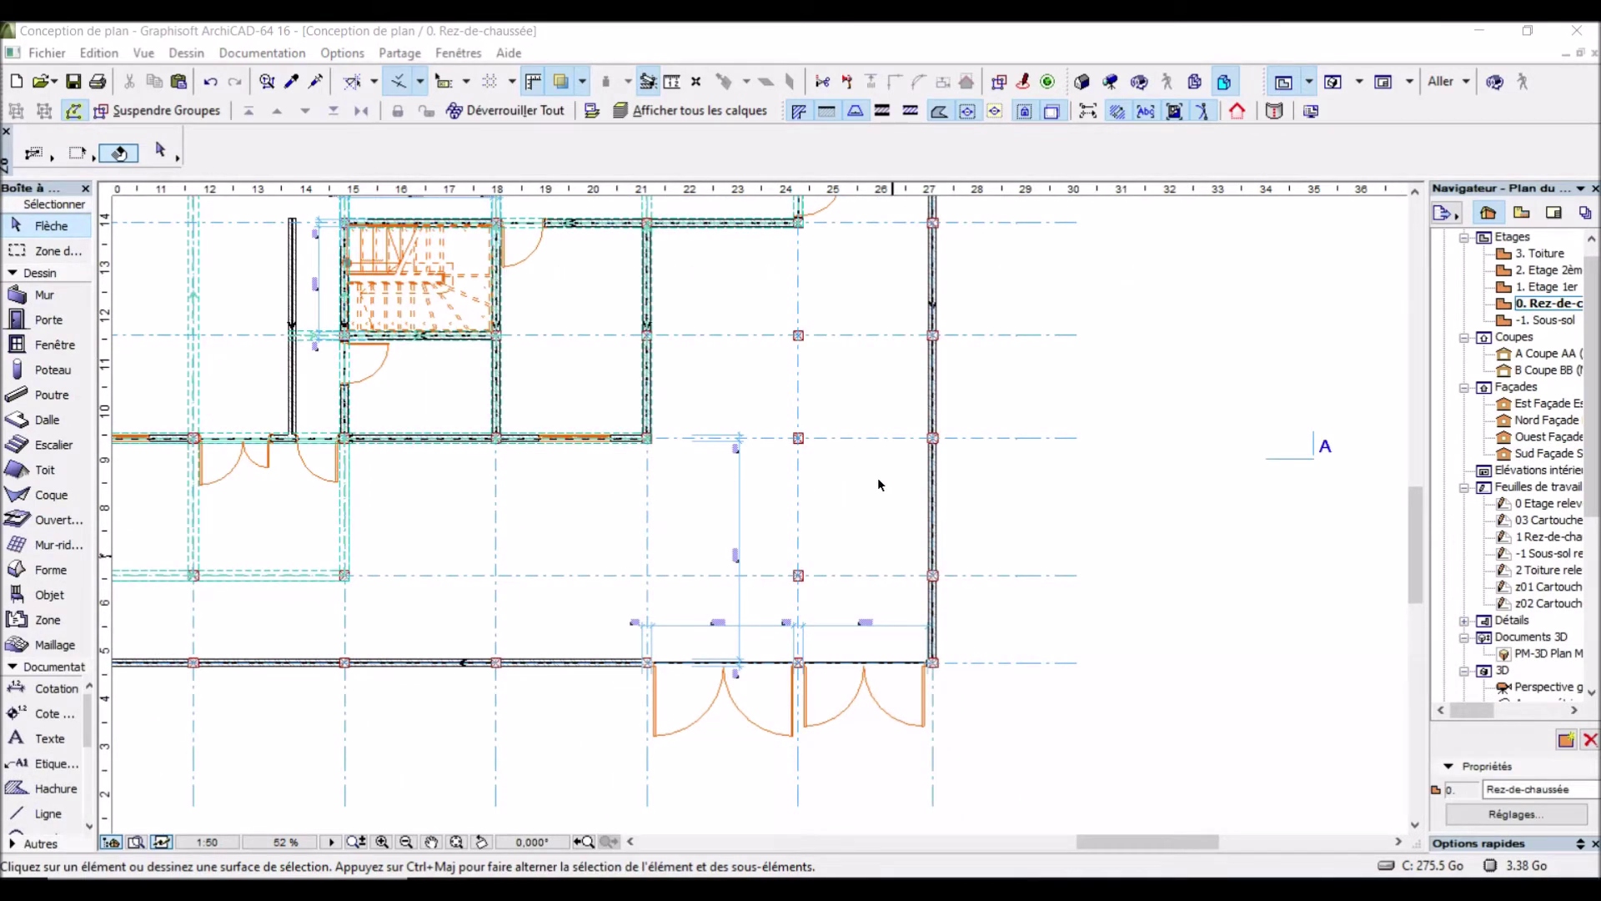
Open the 3D view and examine the double garage doors in the exterior wall from the front, above and side
click(1333, 84)
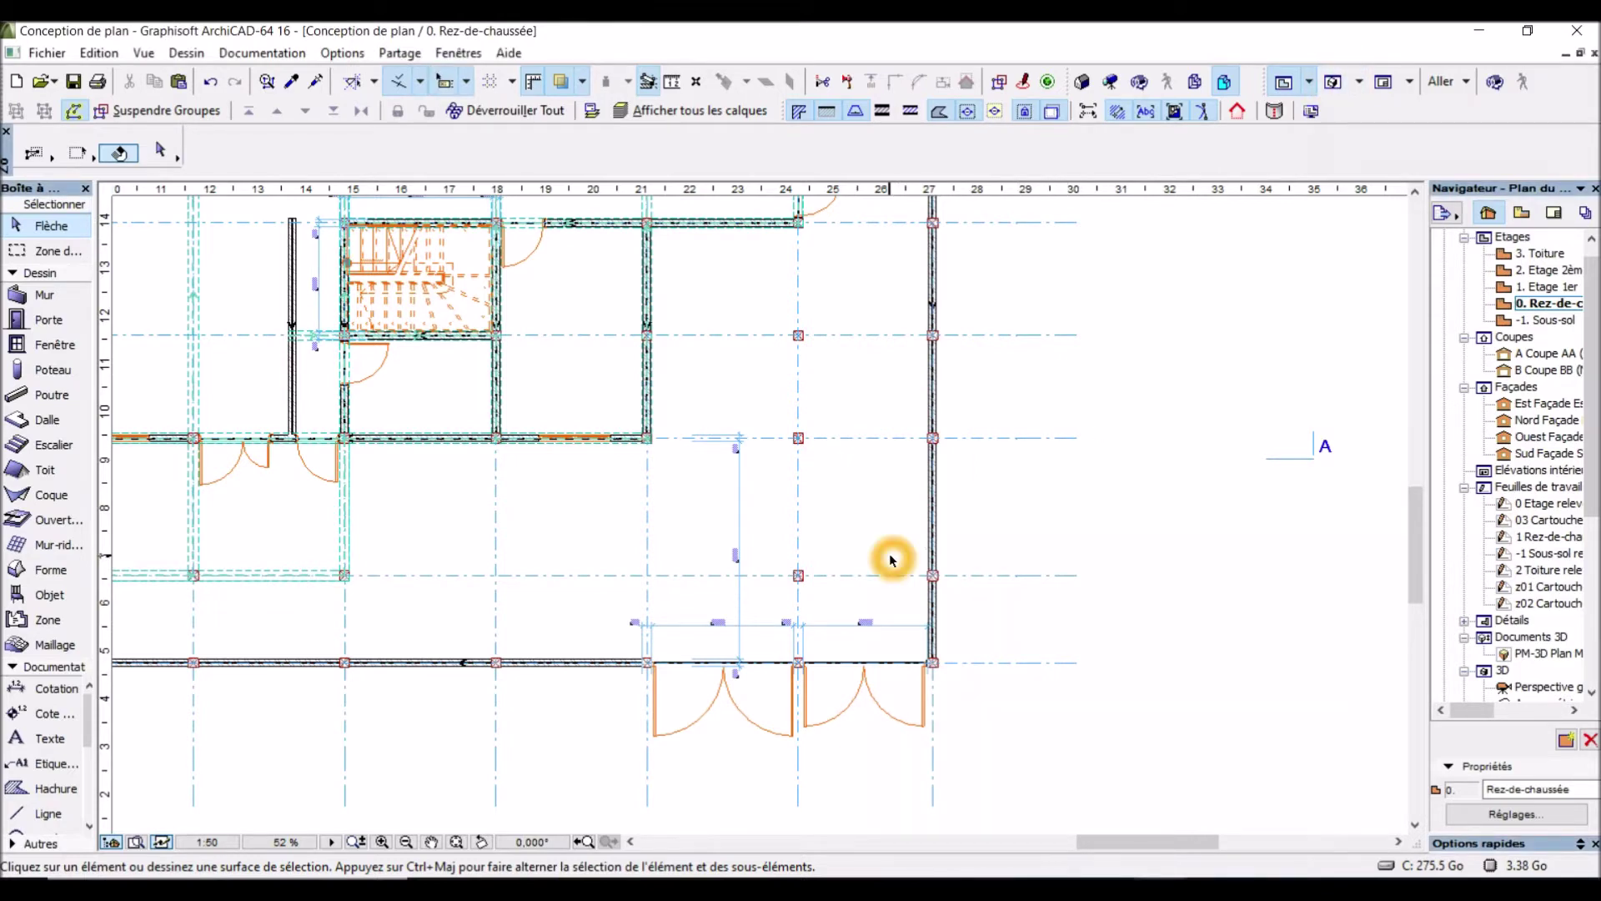
click(1334, 83)
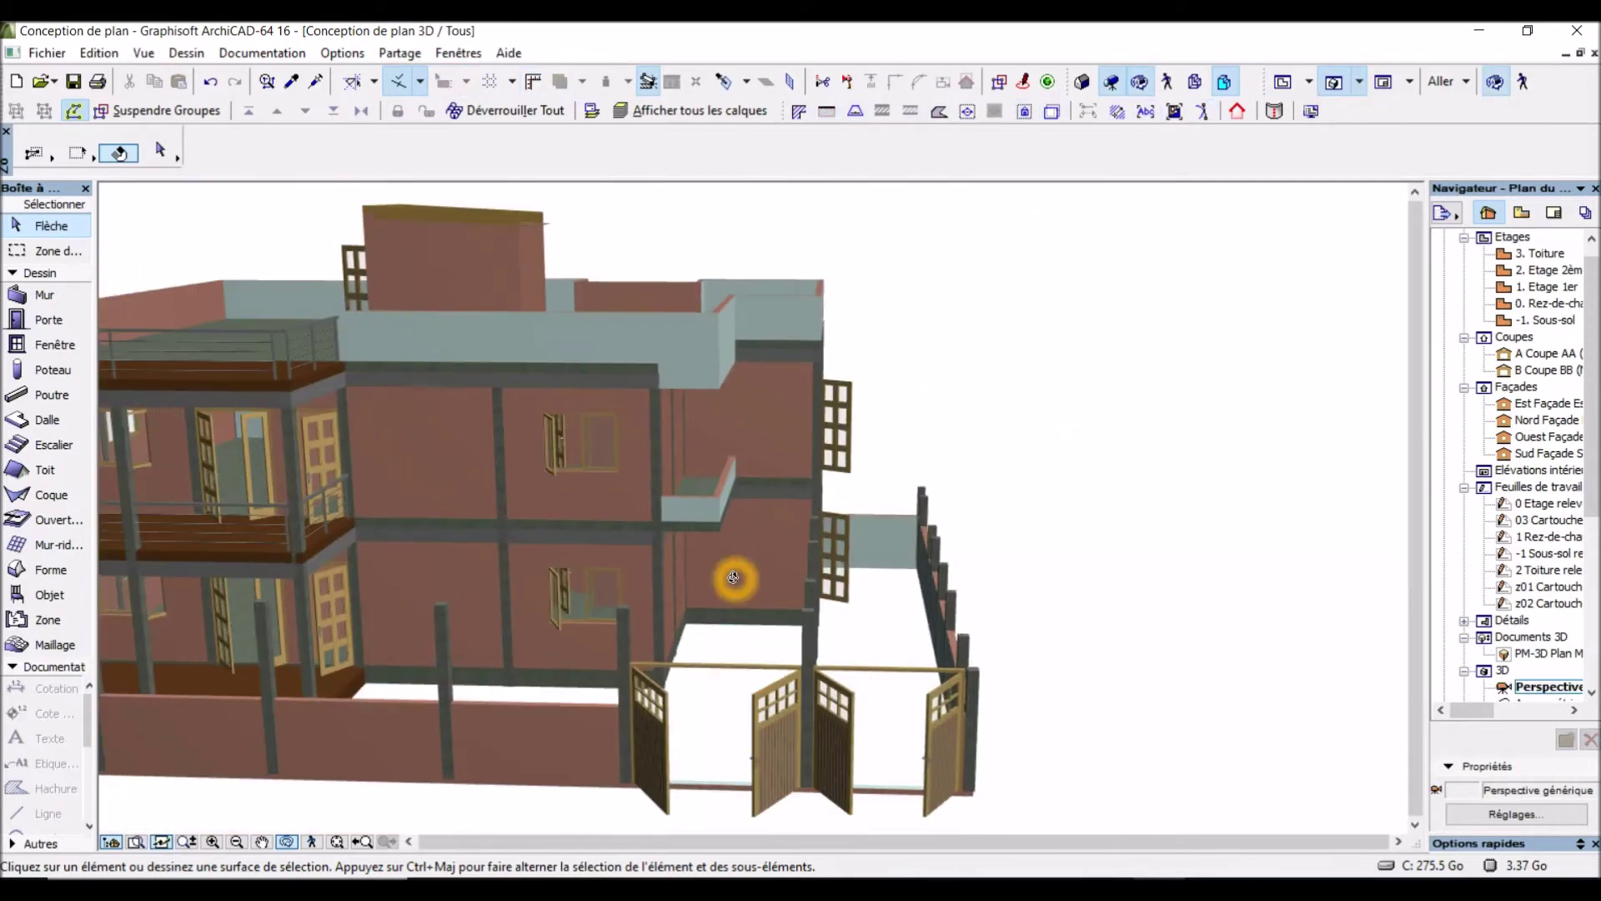
drag(885, 749, 826, 745)
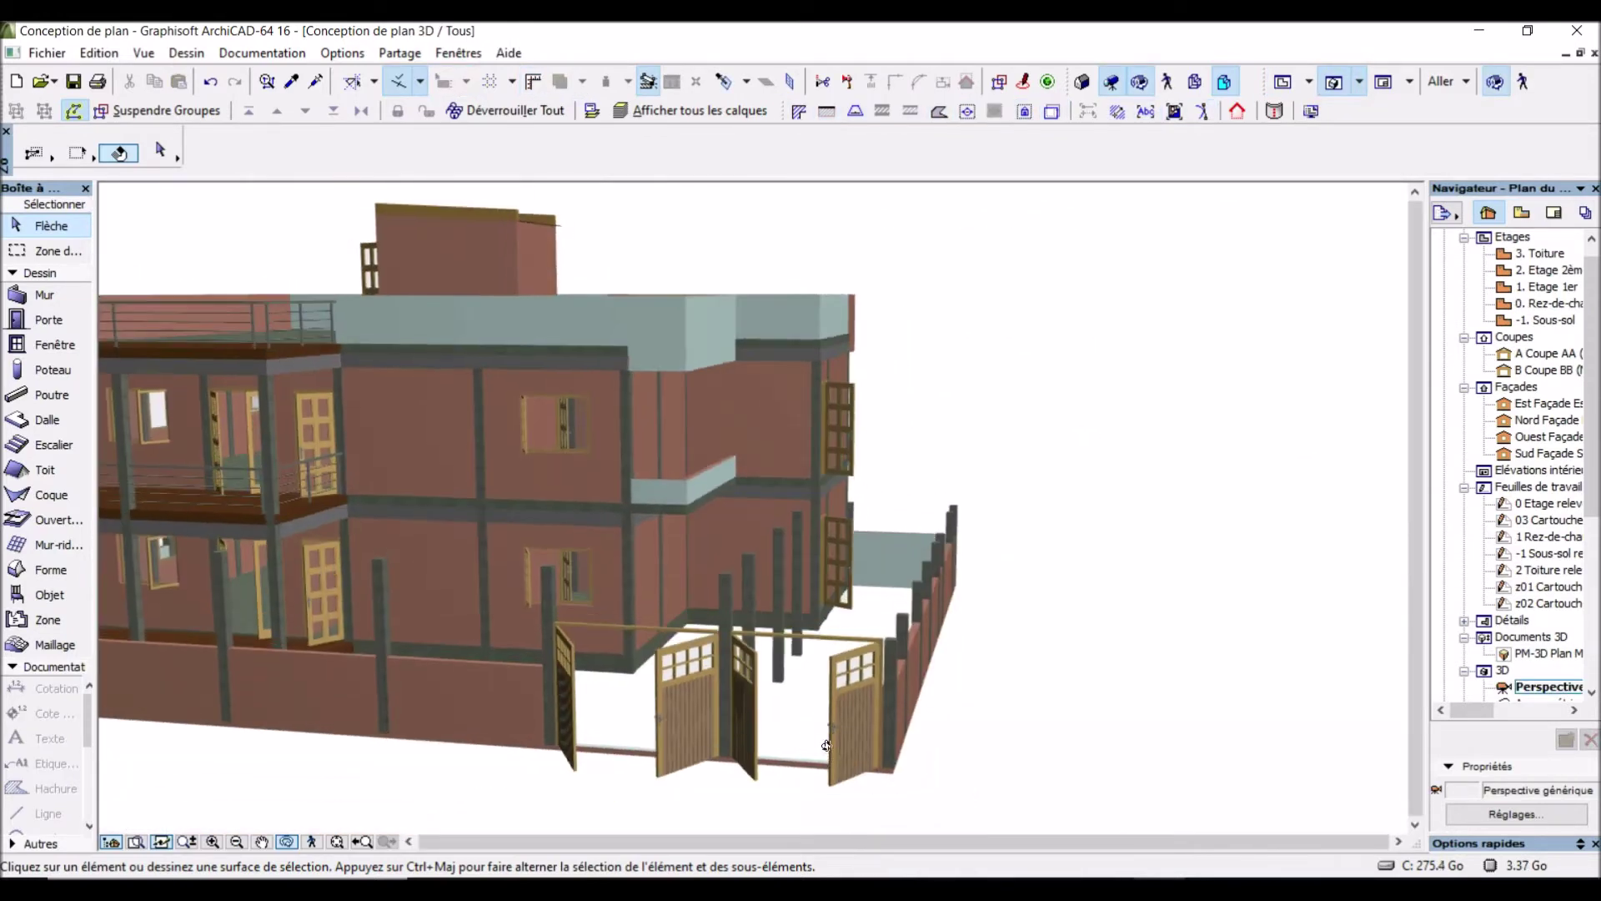
scroll(911, 654, up, 6)
drag(831, 708, 1021, 540)
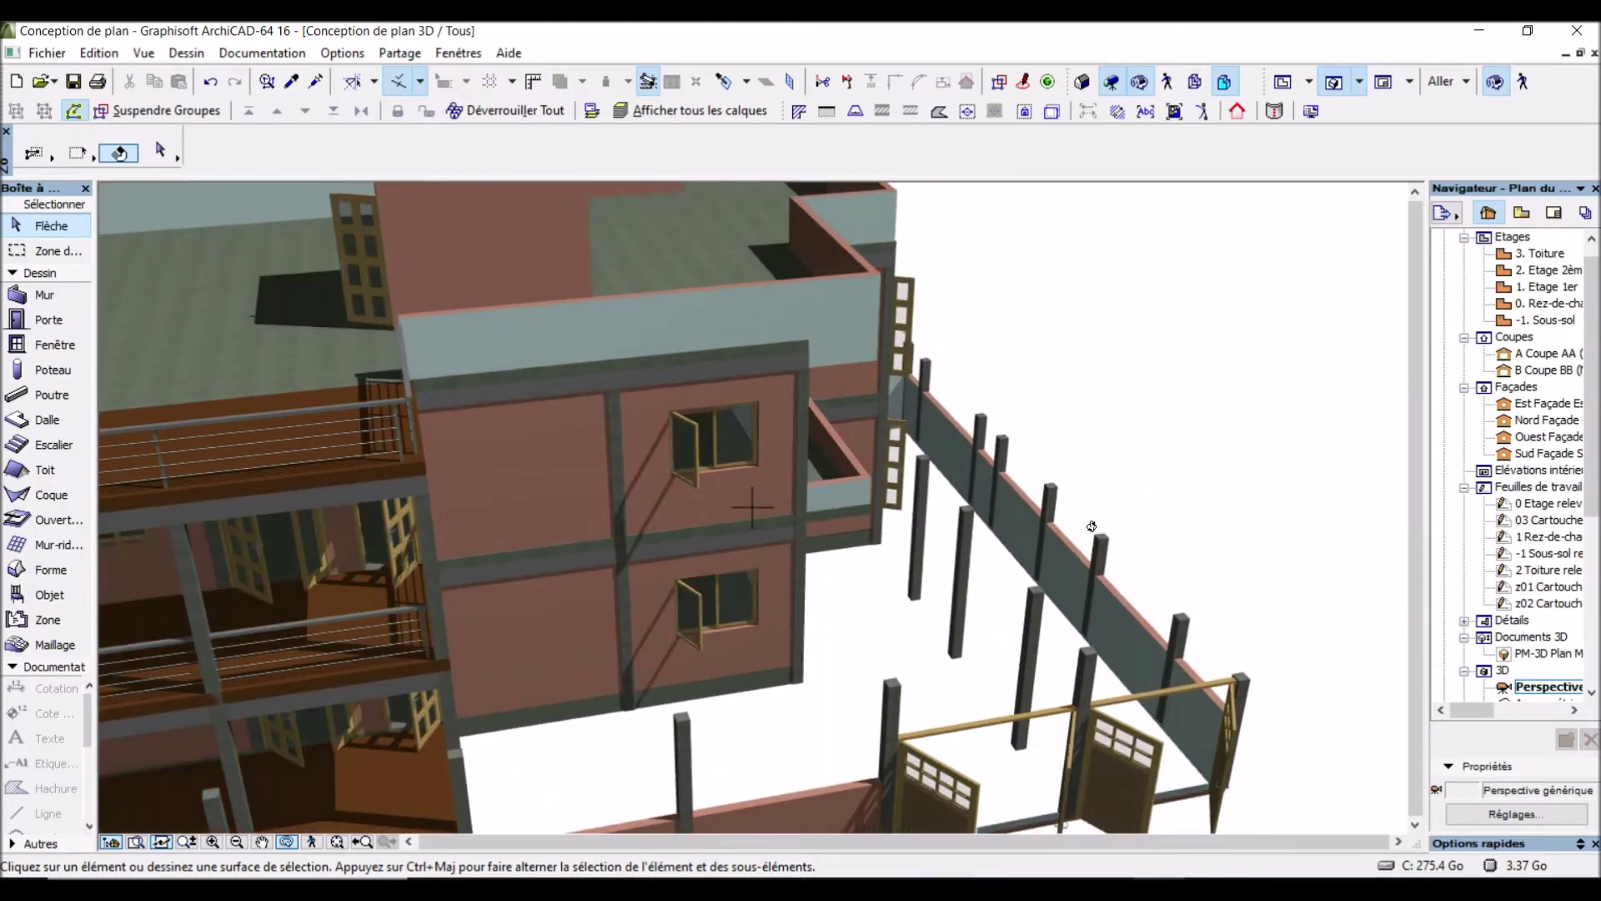
drag(734, 530, 447, 508)
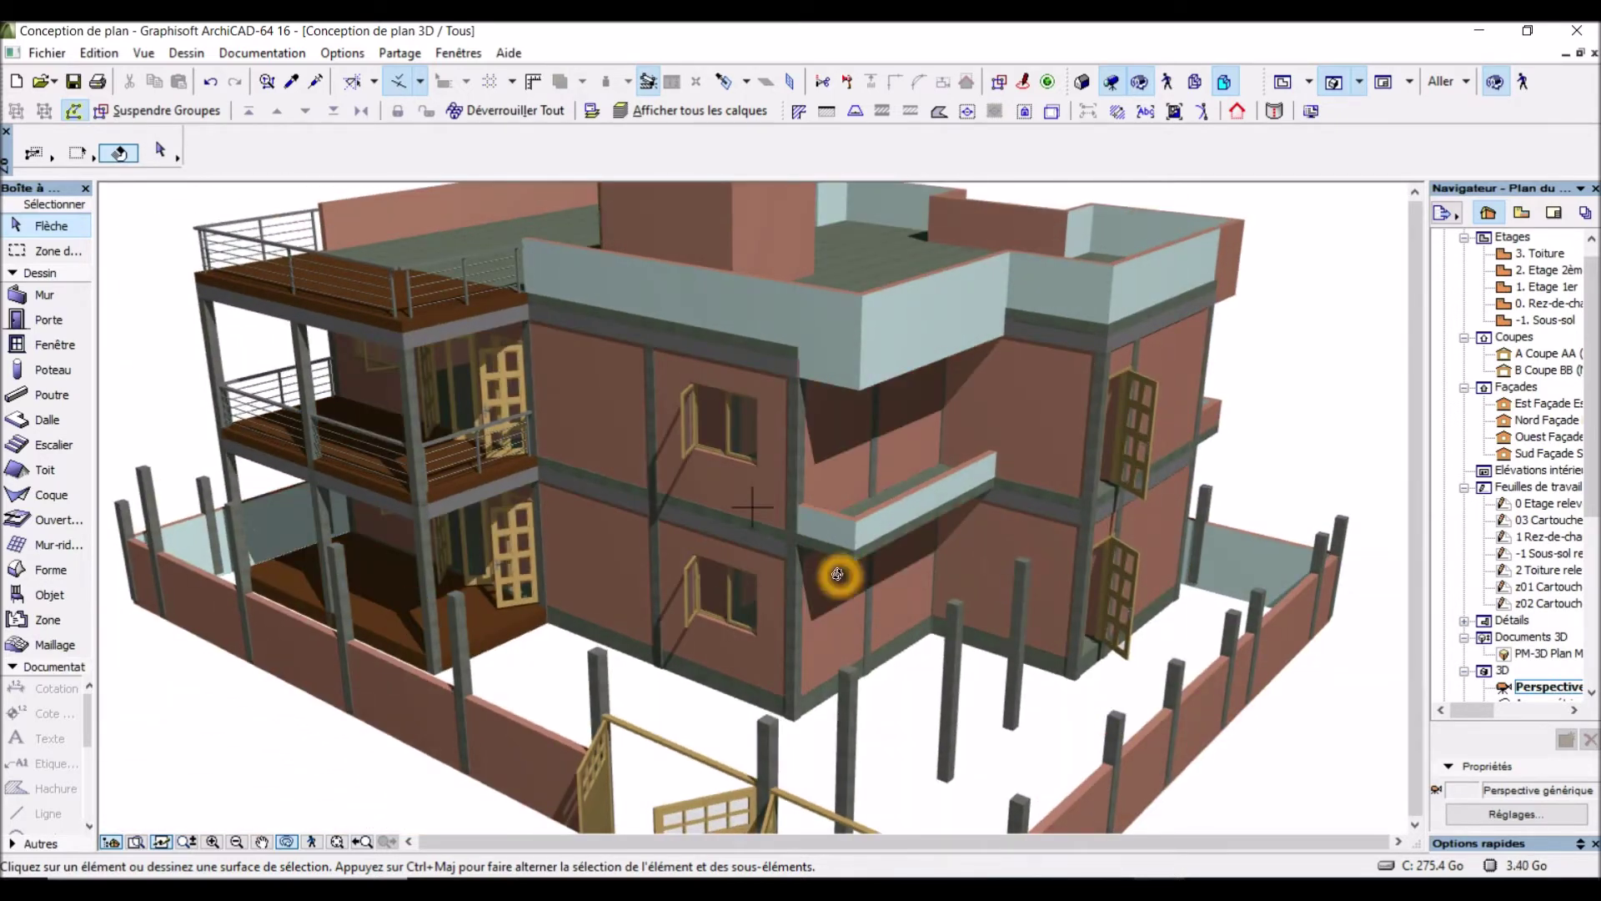
drag(742, 562, 706, 568)
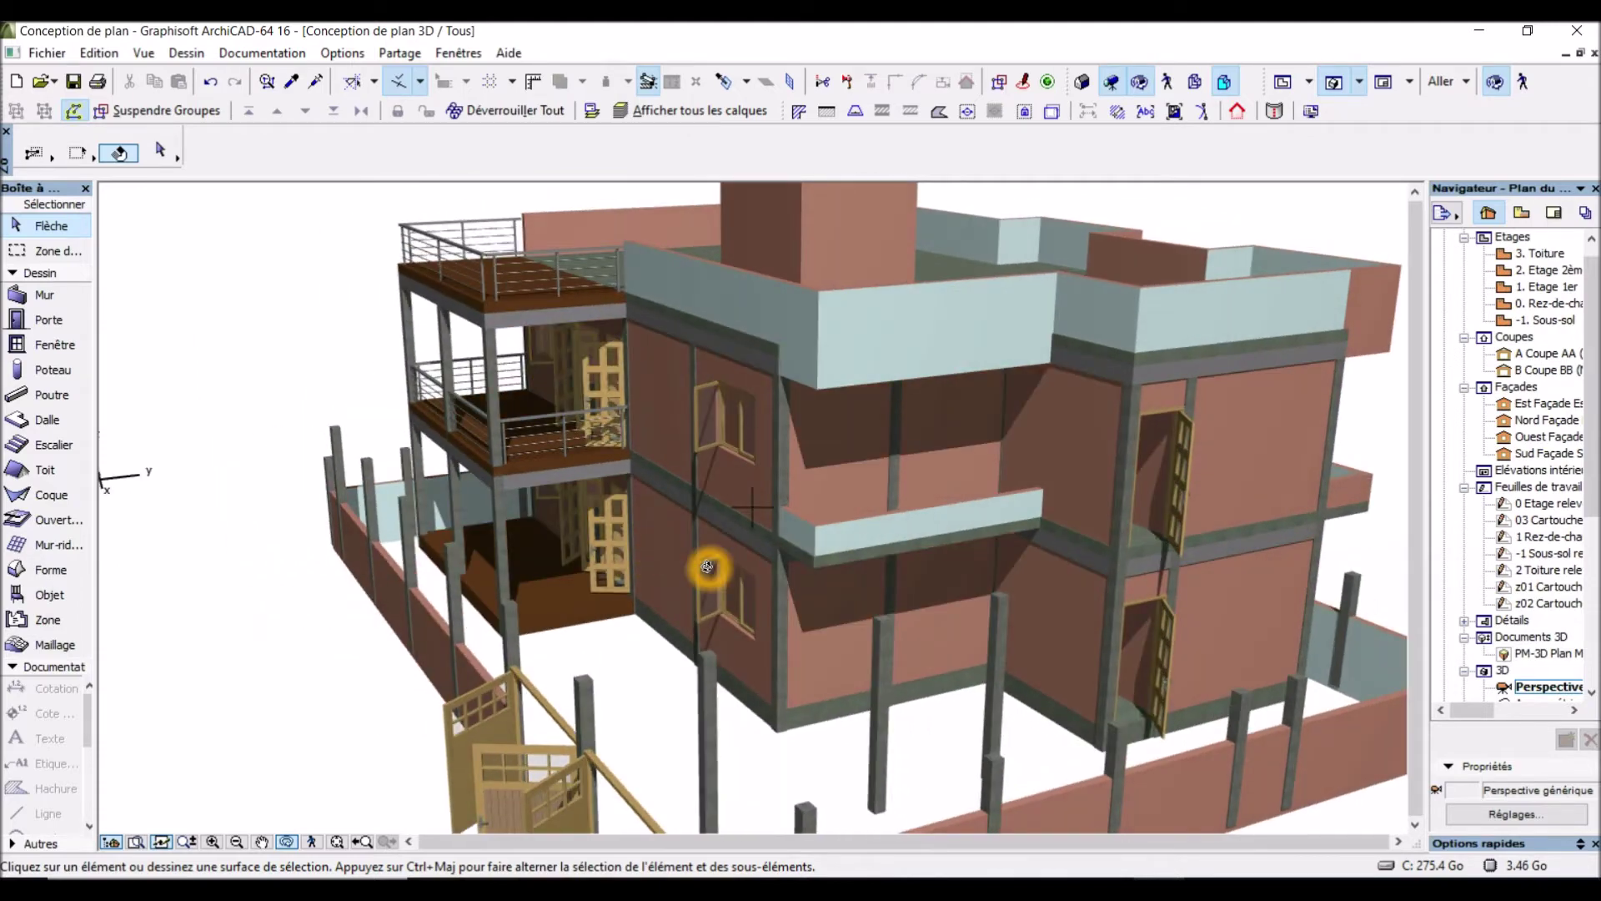
drag(564, 553, 756, 593)
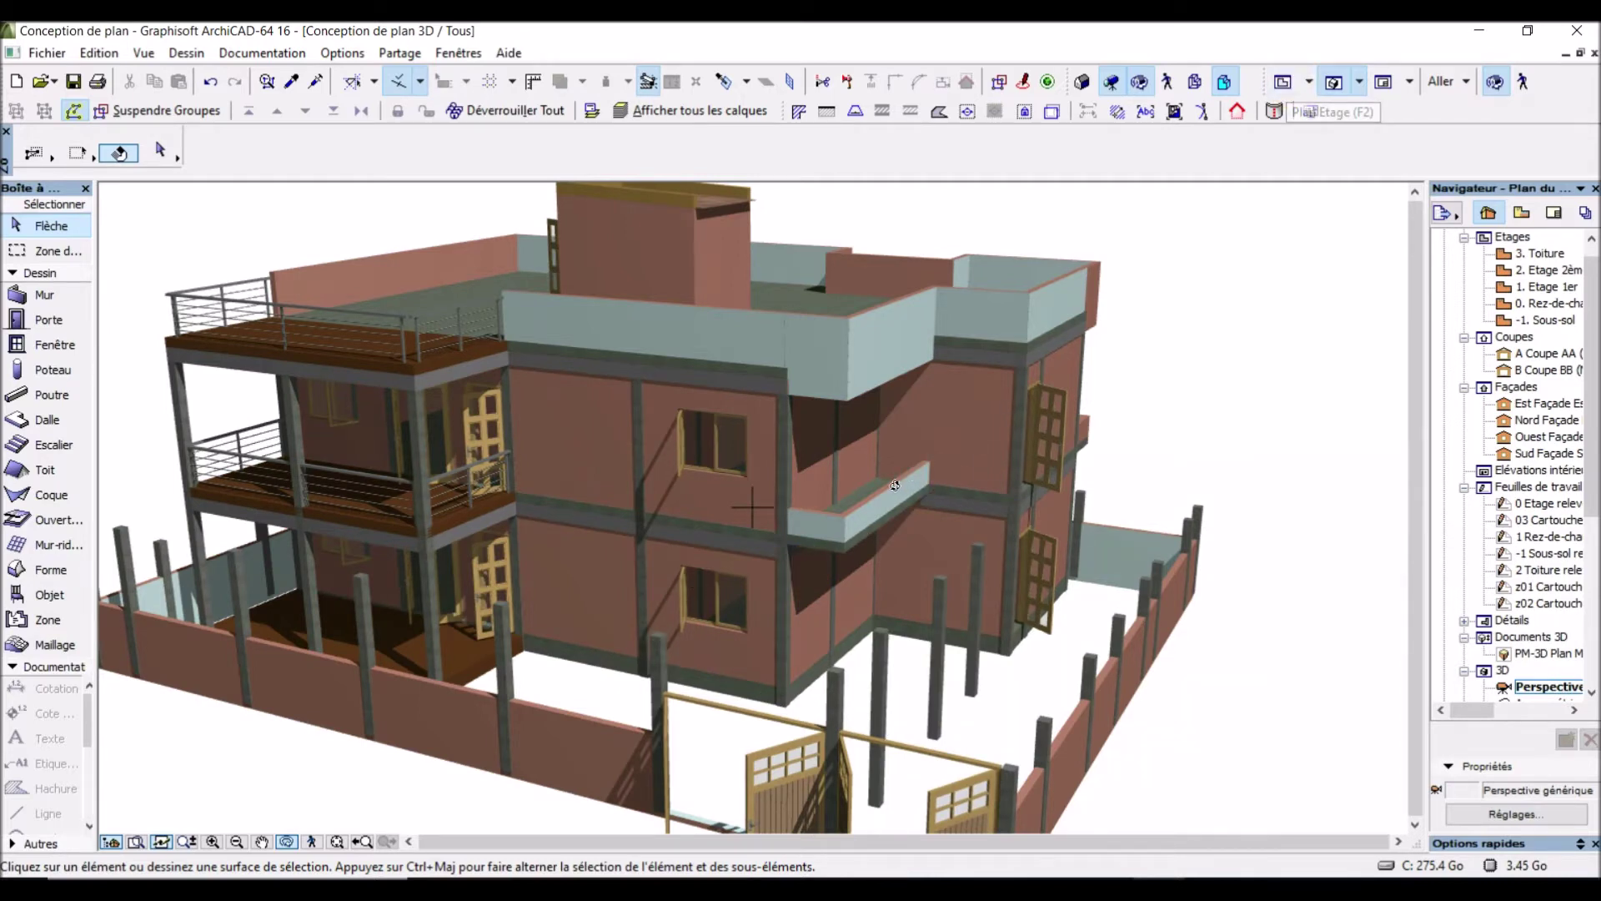
Examine the garage area and the free-standing columns between the house and the exterior wall from several angles in 3D
drag(903, 485, 1116, 482)
drag(883, 490, 1046, 571)
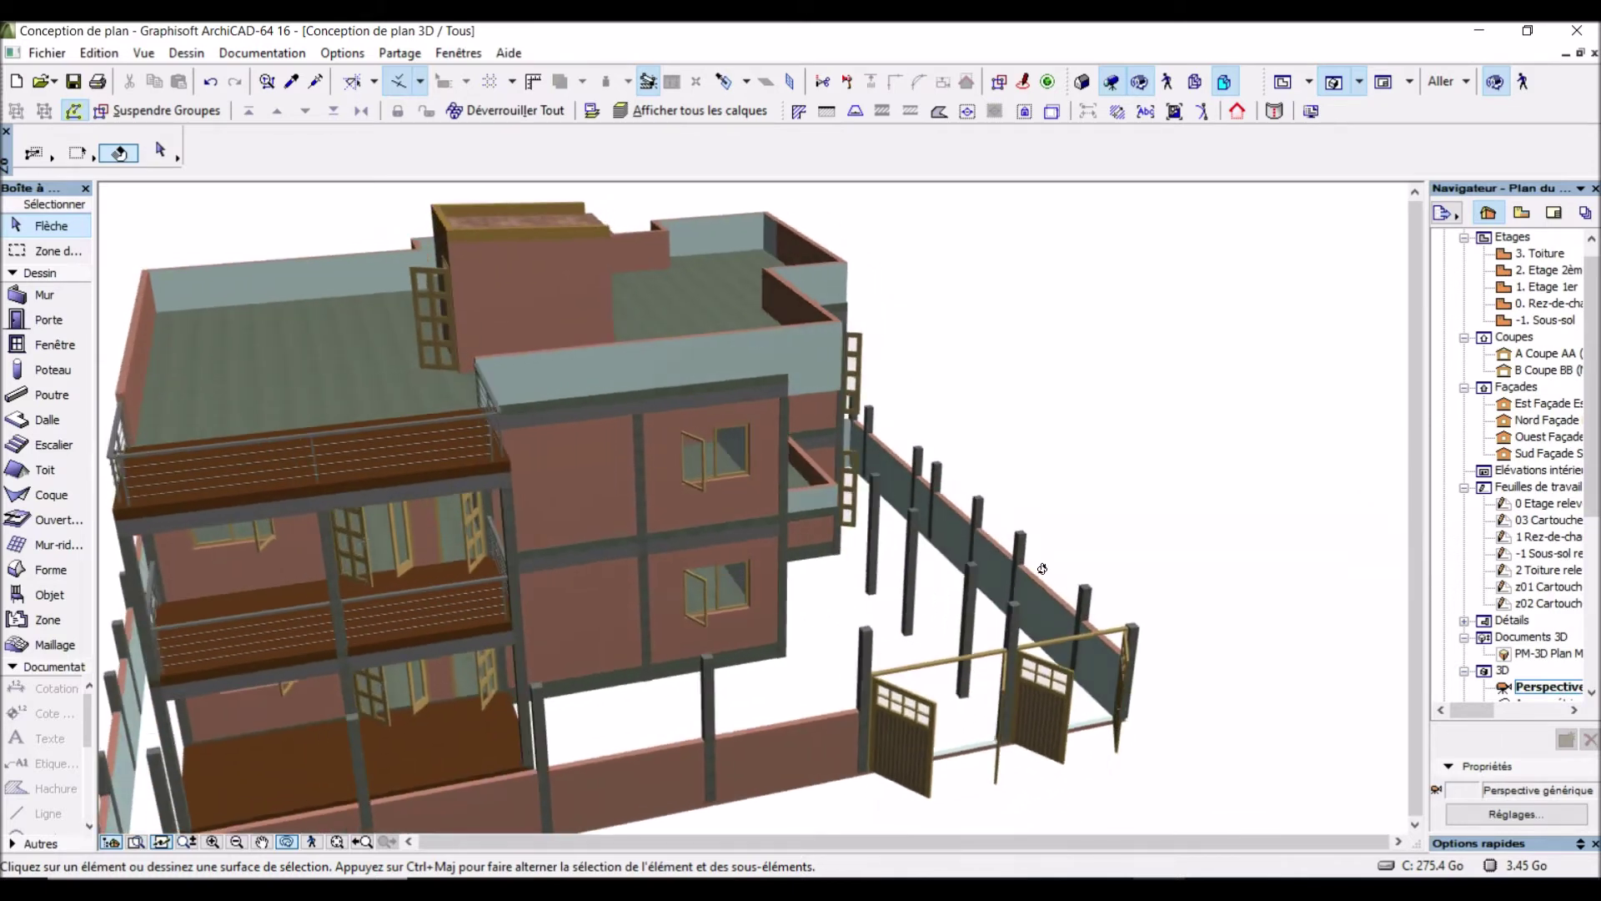
drag(871, 587, 951, 575)
drag(790, 552, 780, 597)
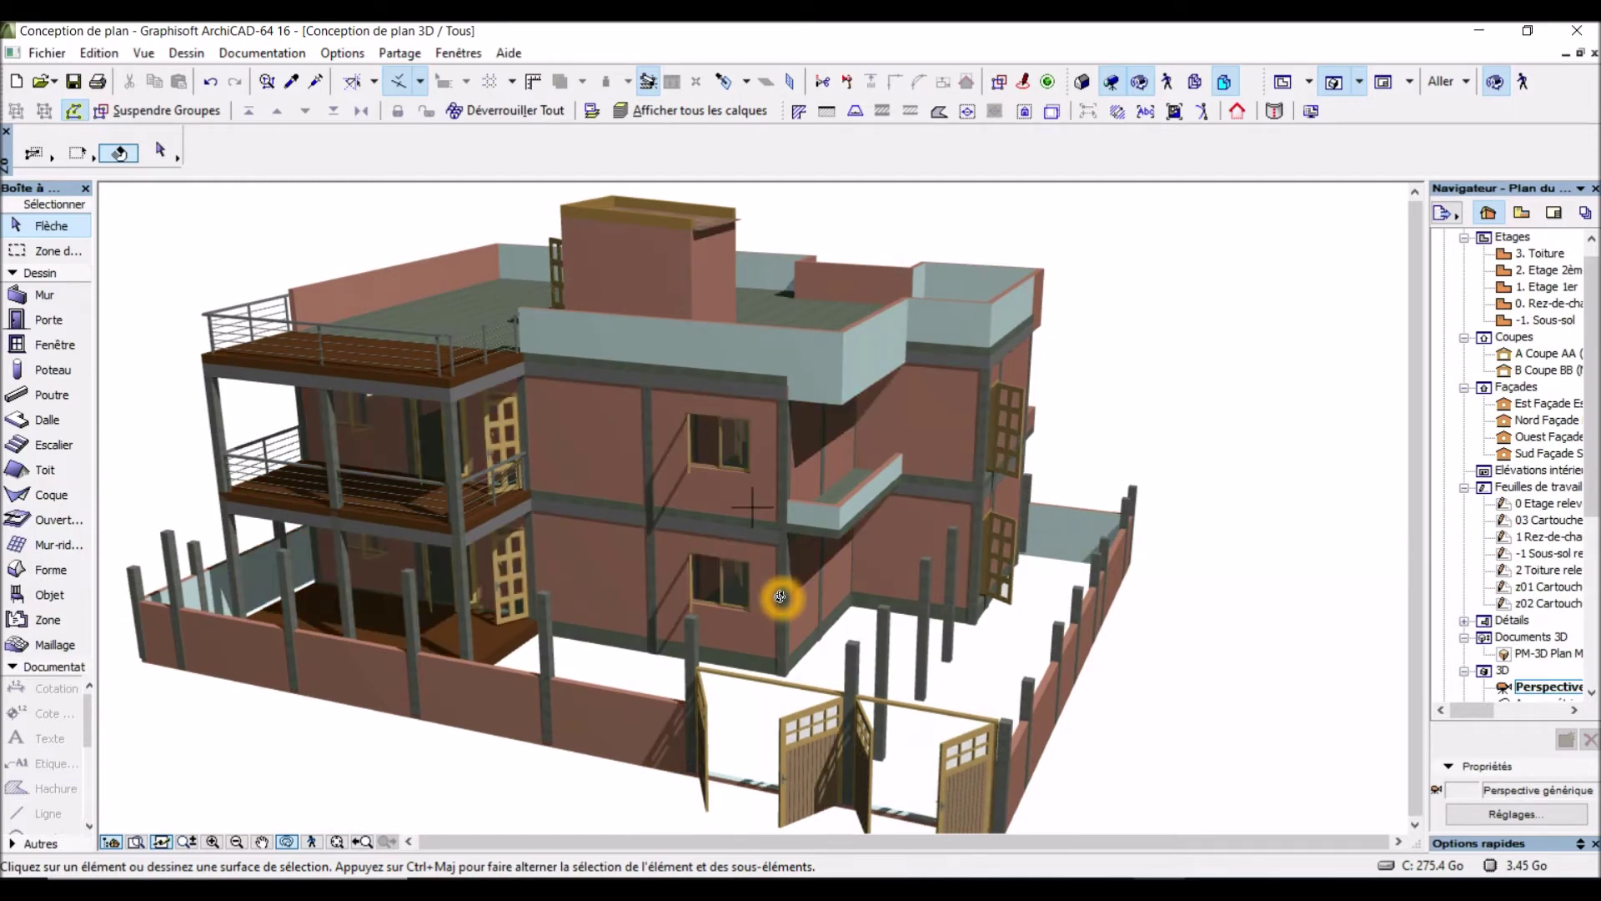
drag(780, 597, 902, 510)
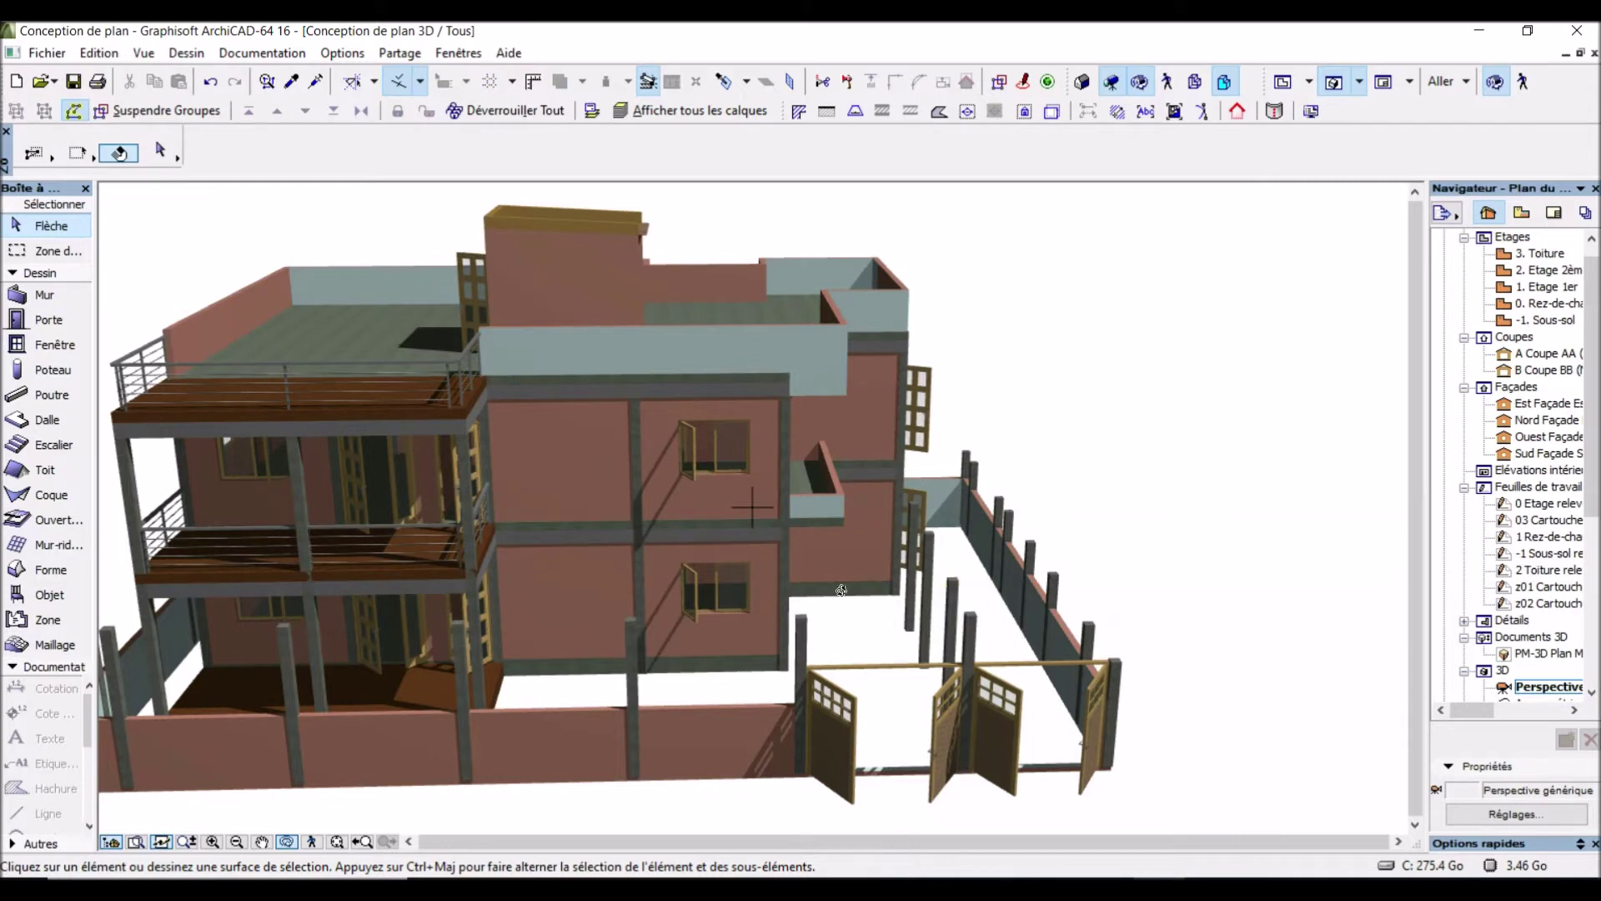
drag(942, 588, 709, 588)
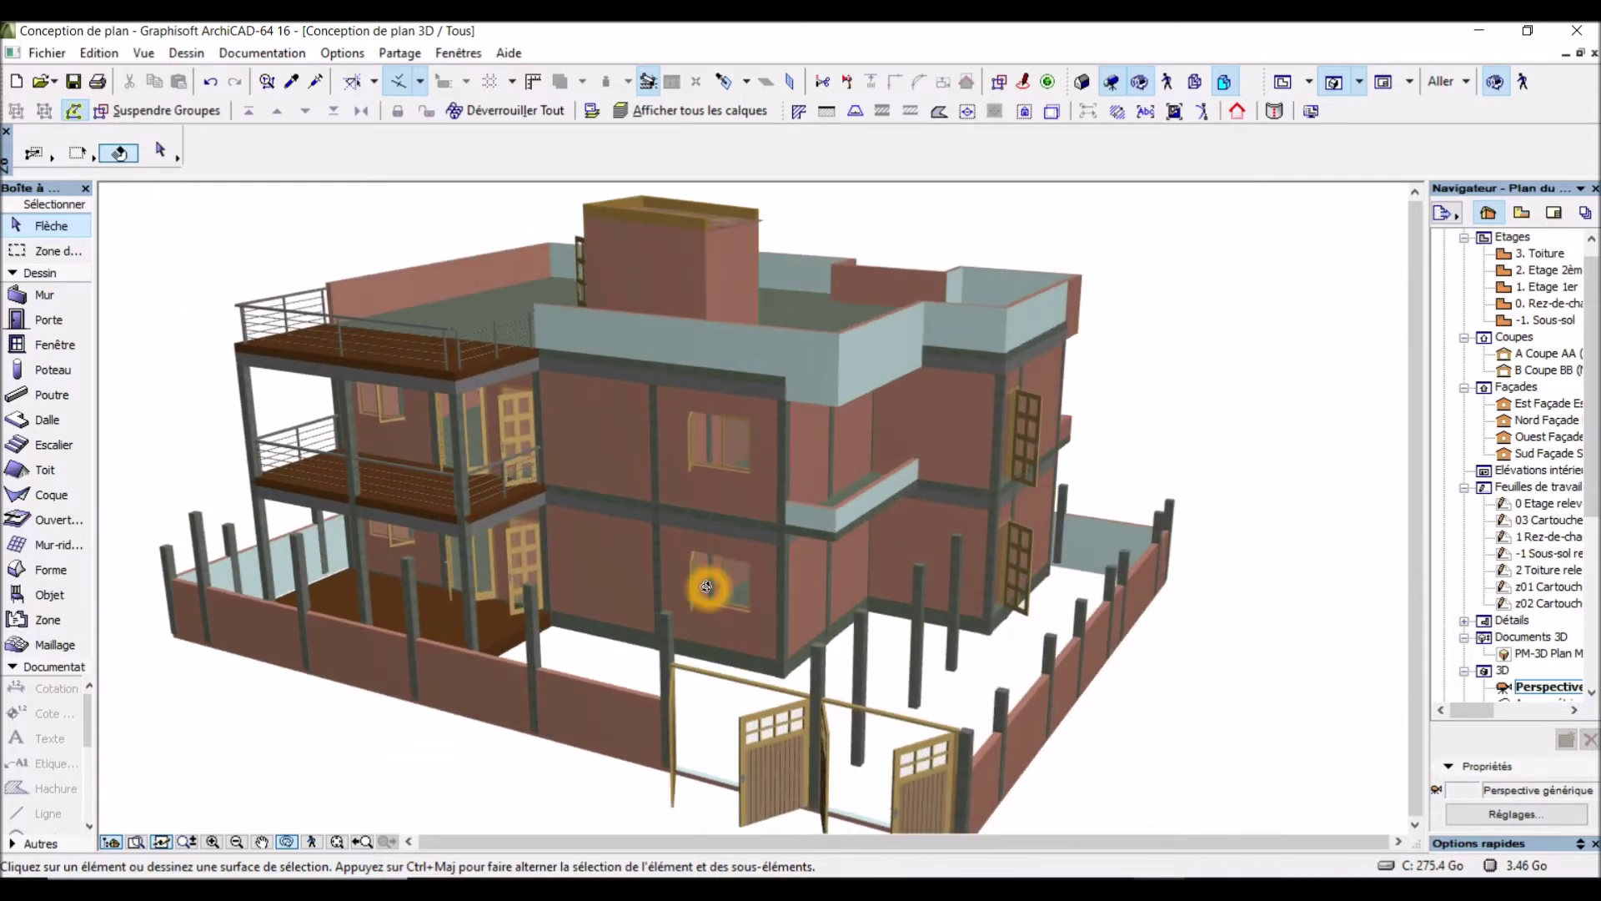
drag(909, 555, 1010, 557)
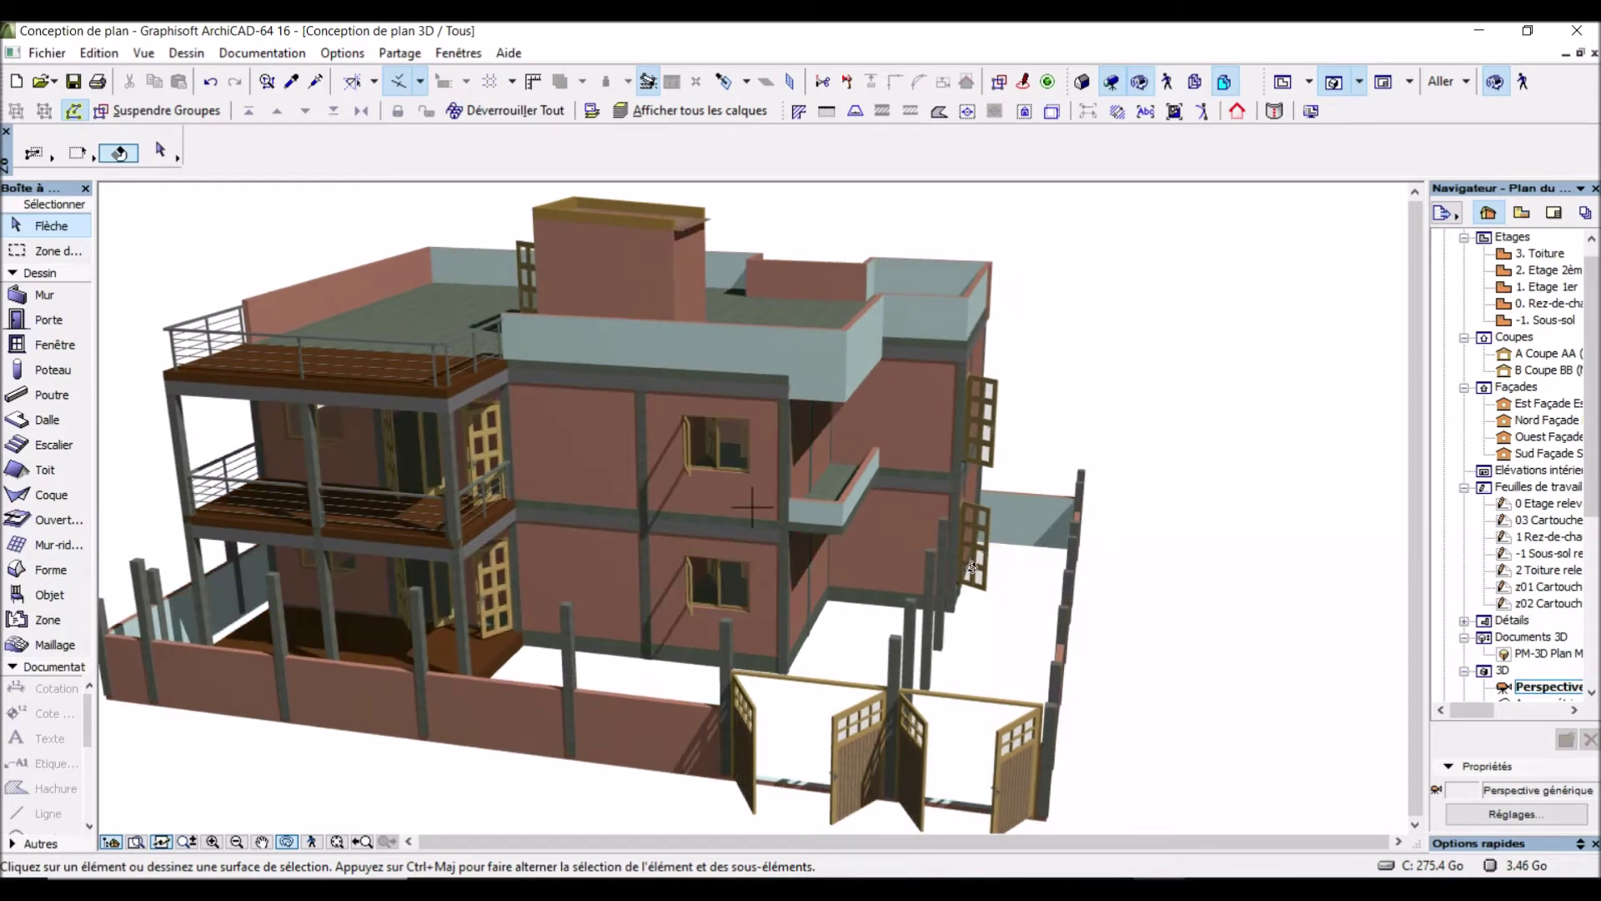
click(803, 538)
drag(809, 538, 875, 568)
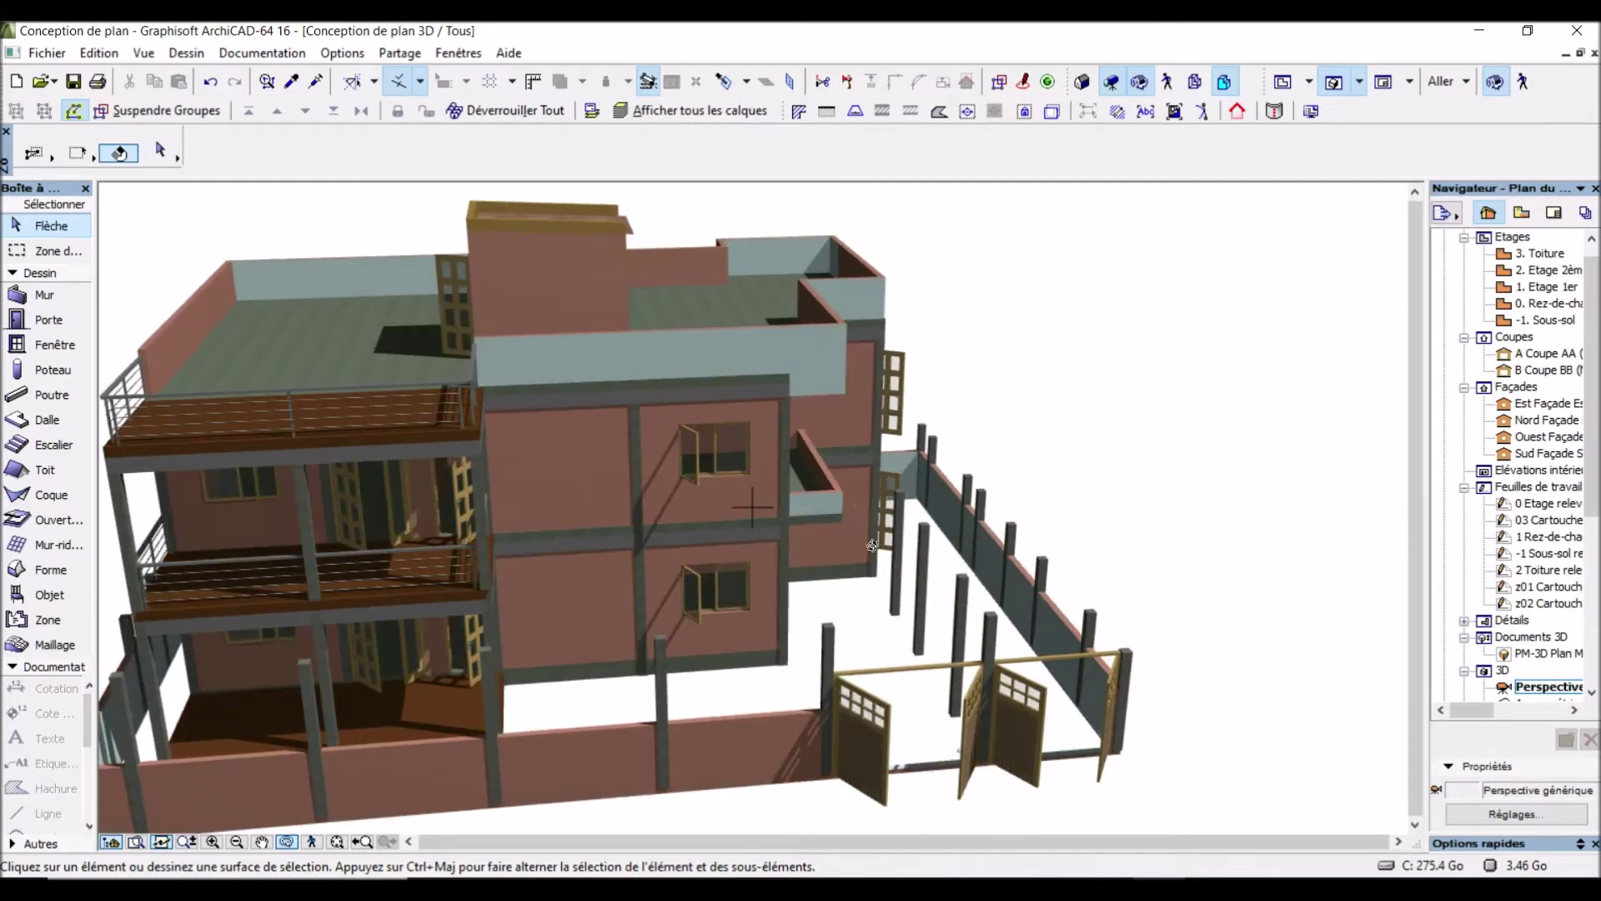
Return to the ground-floor plan and draw a beam from the house corner column, across the free-standing column, to the exterior wall column
click(1283, 83)
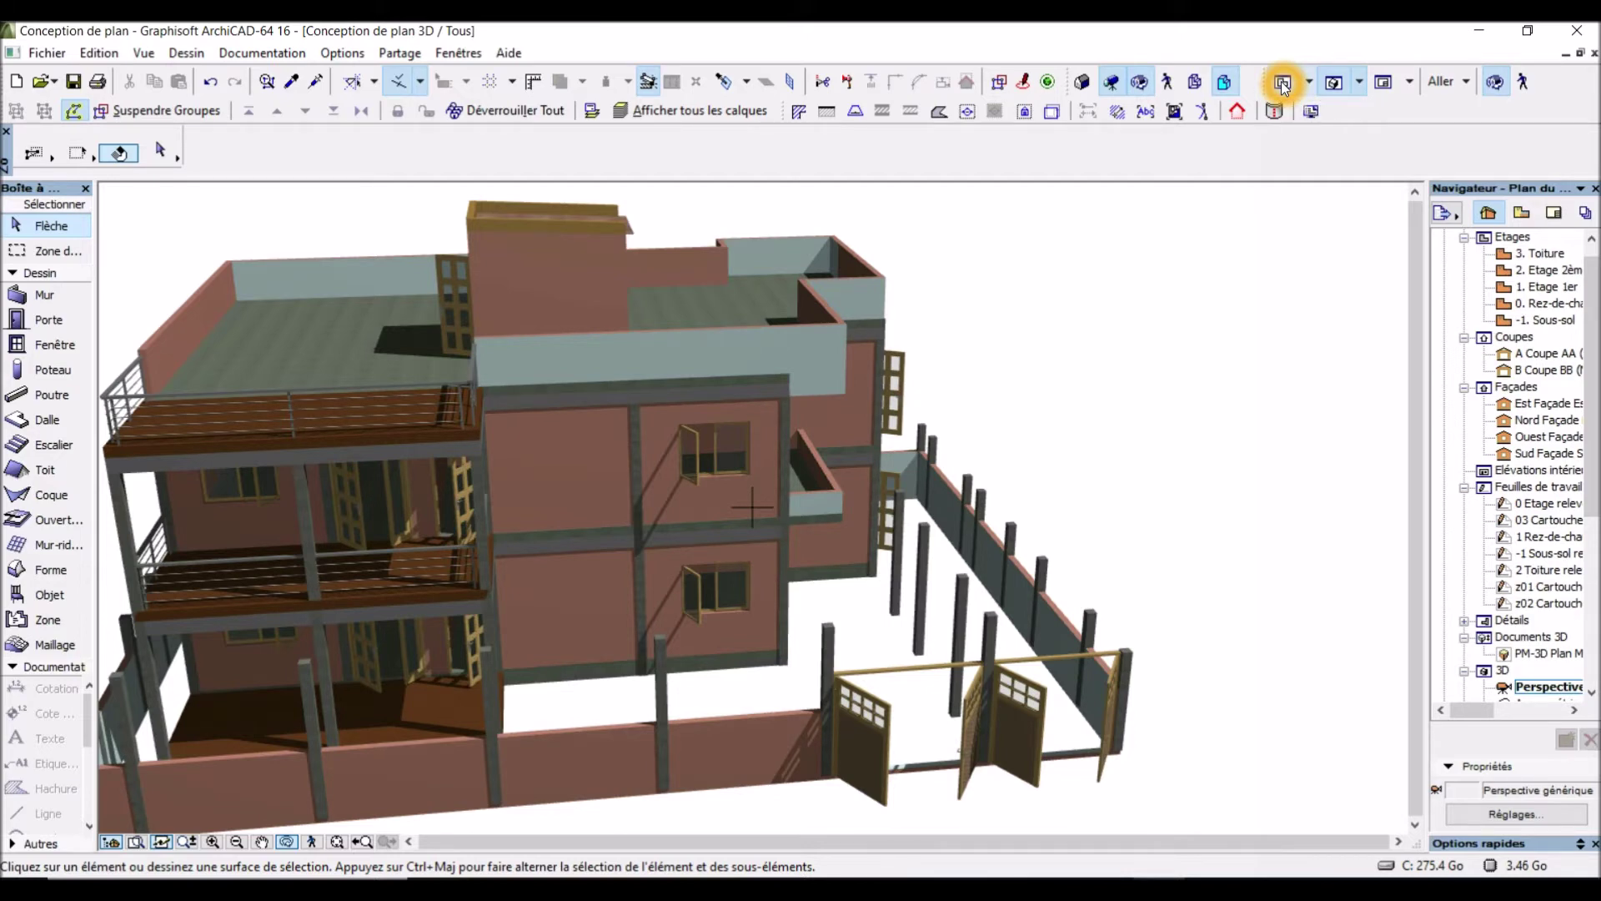
click(1282, 85)
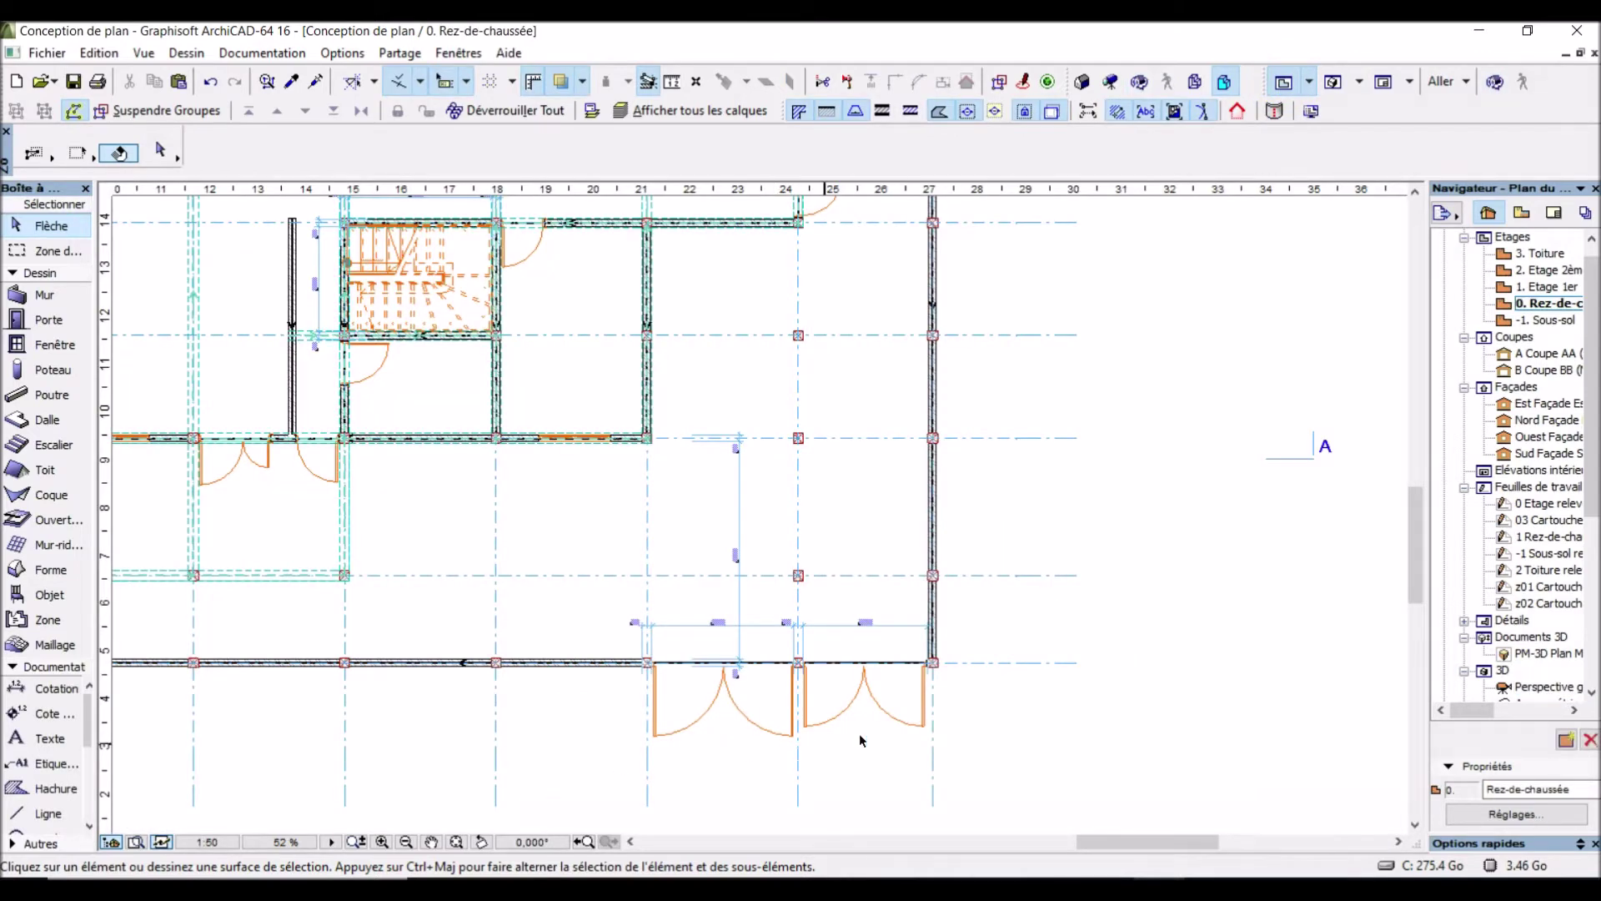
scroll(859, 733, up, 3)
scroll(688, 577, down, 3)
scroll(668, 309, up, 3)
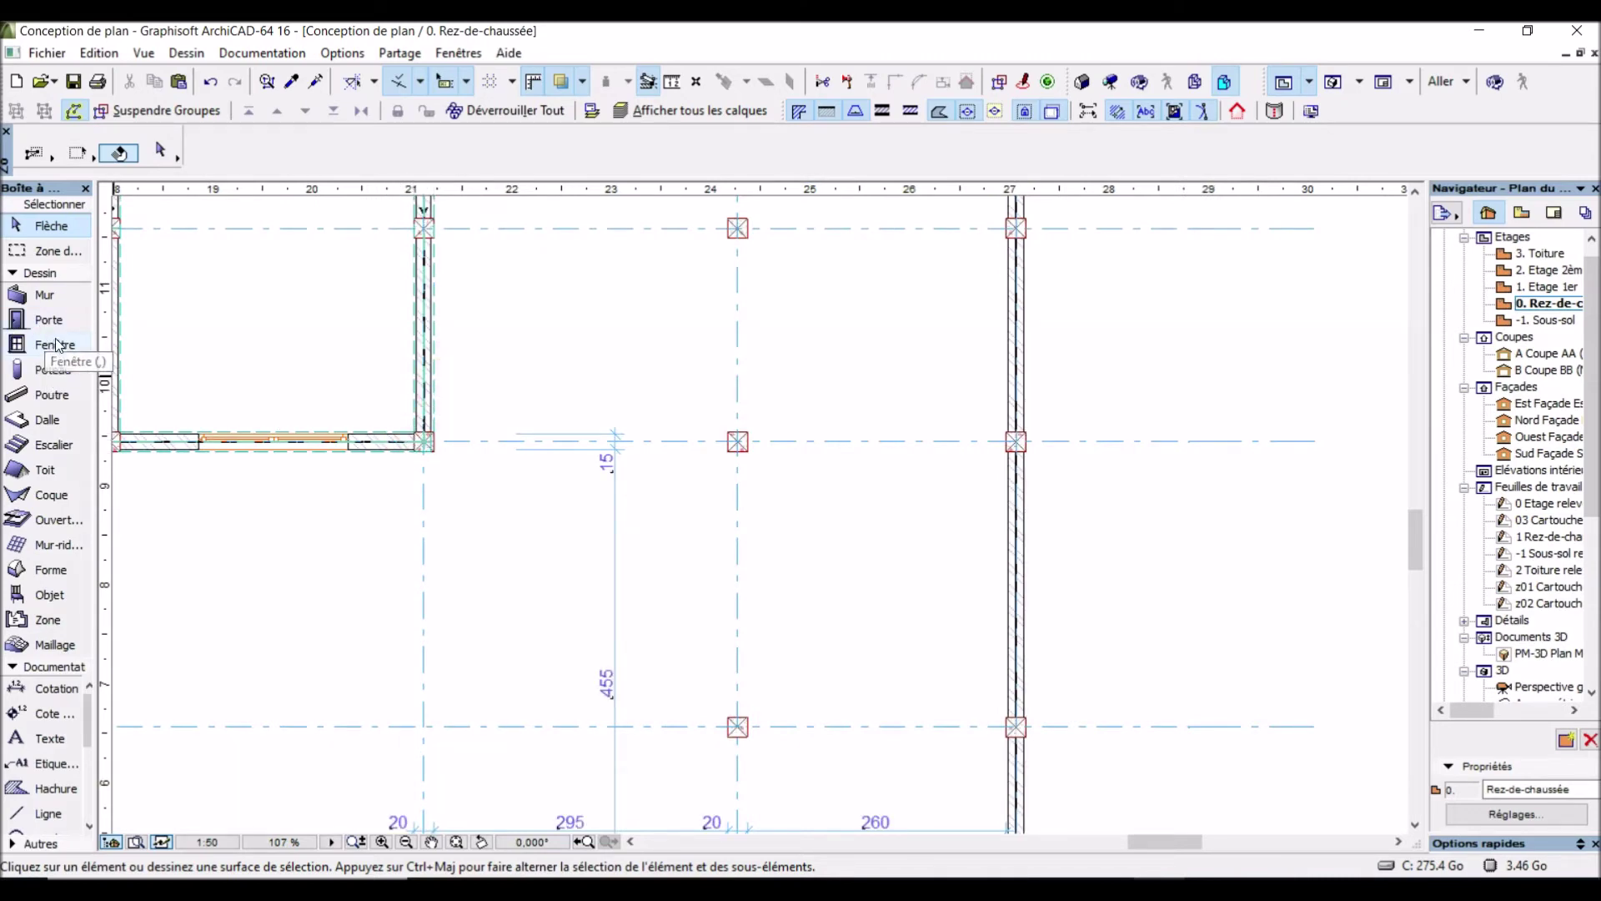
click(50, 395)
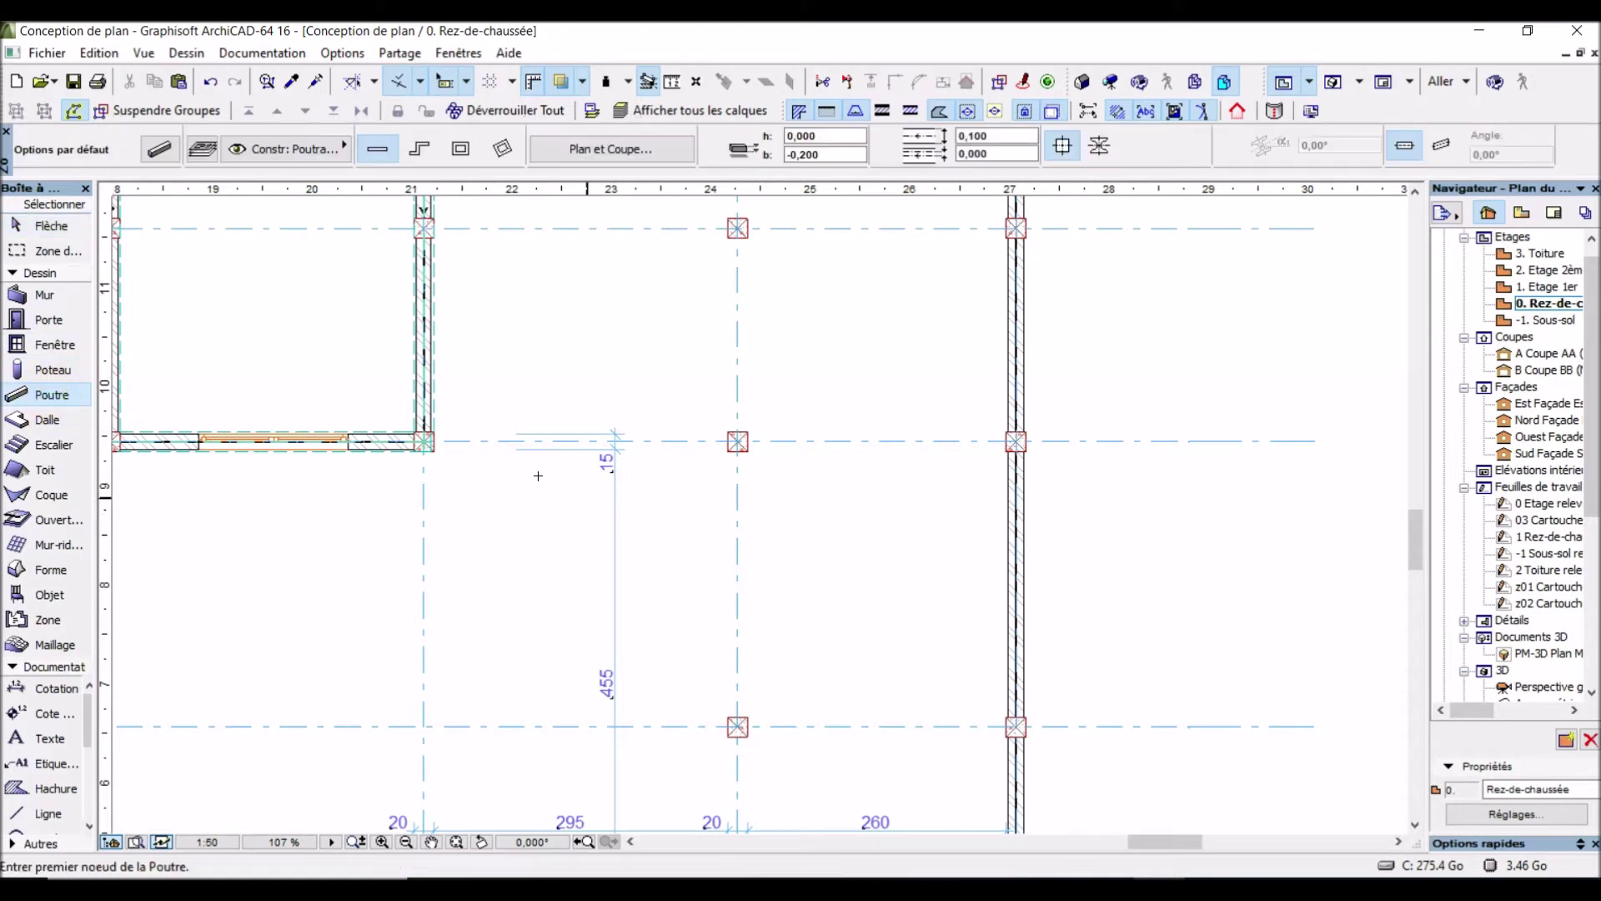
scroll(426, 442, up, 5)
click(435, 448)
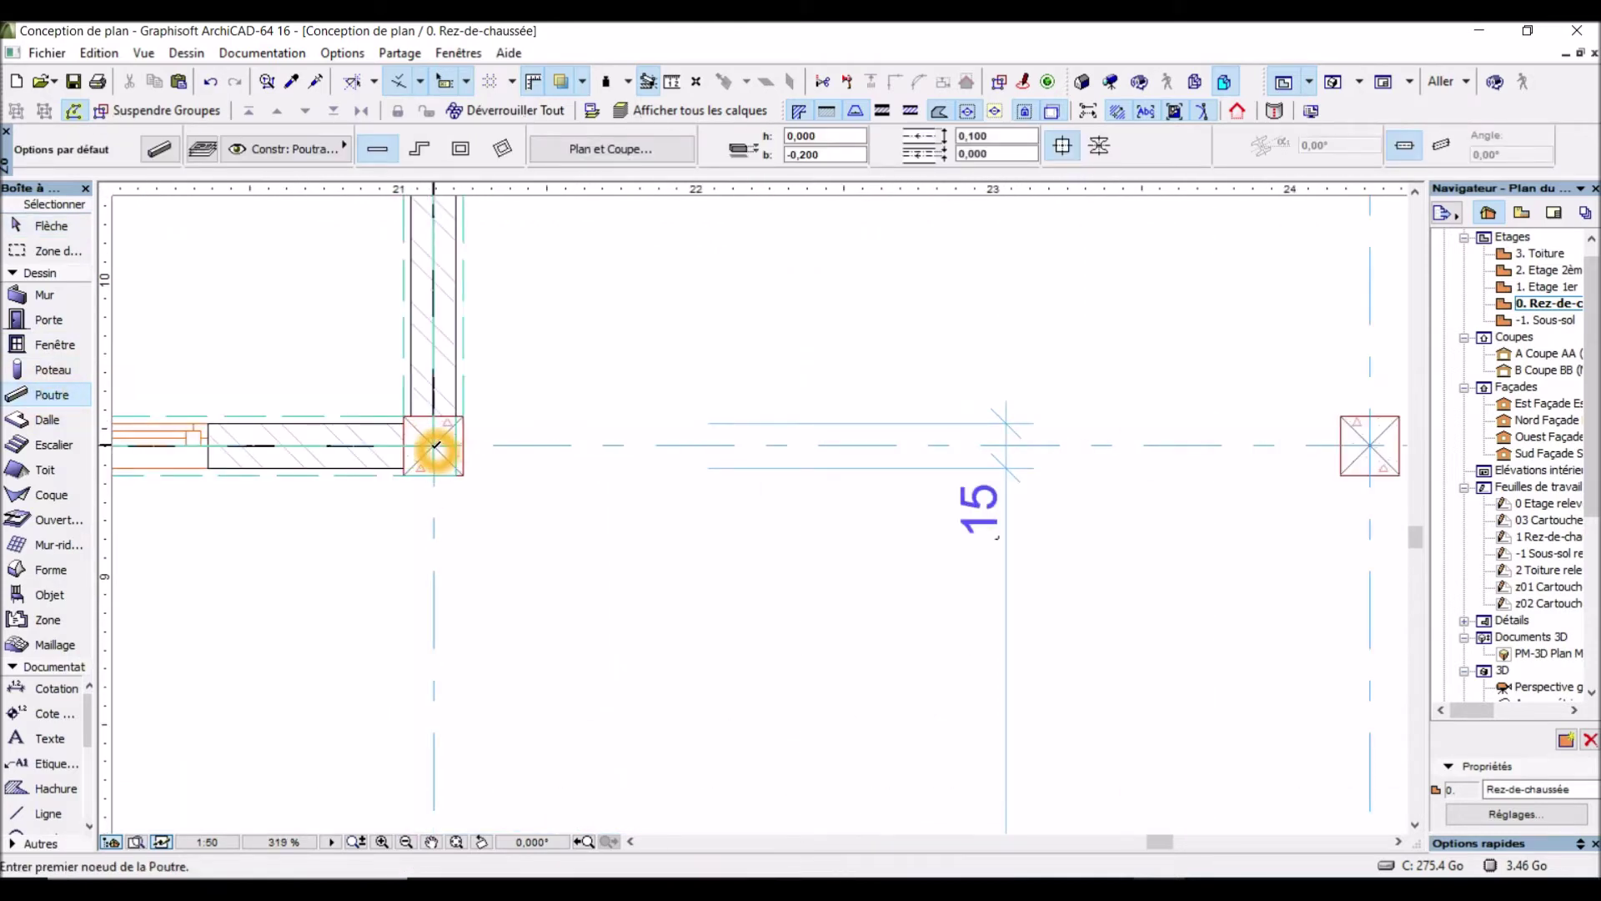
scroll(430, 448, down, 5)
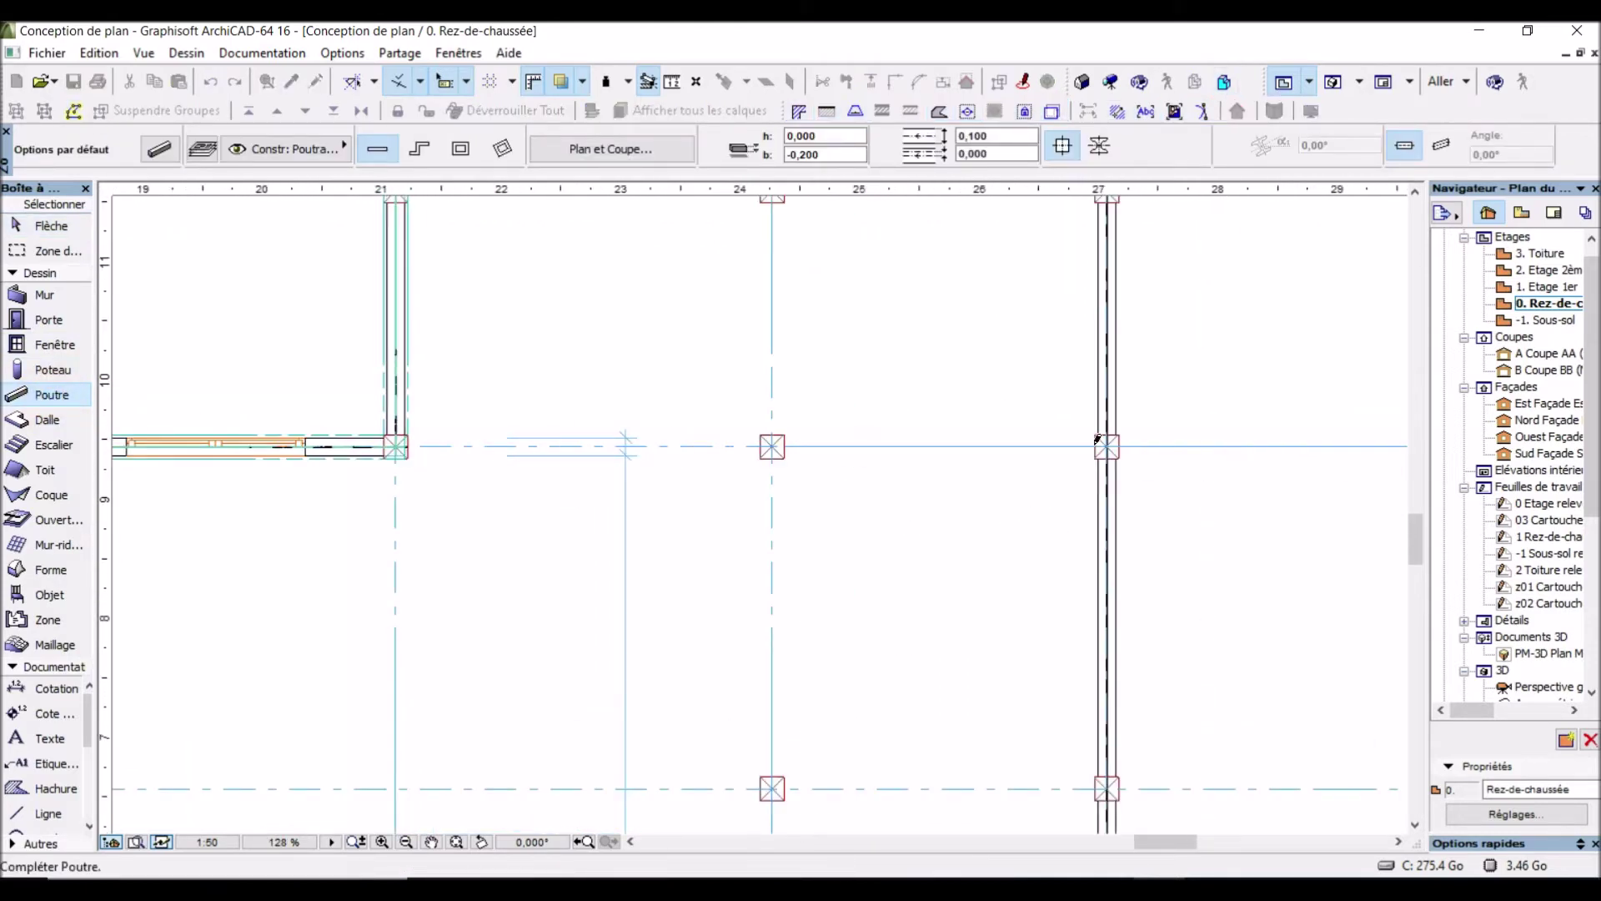
click(1099, 443)
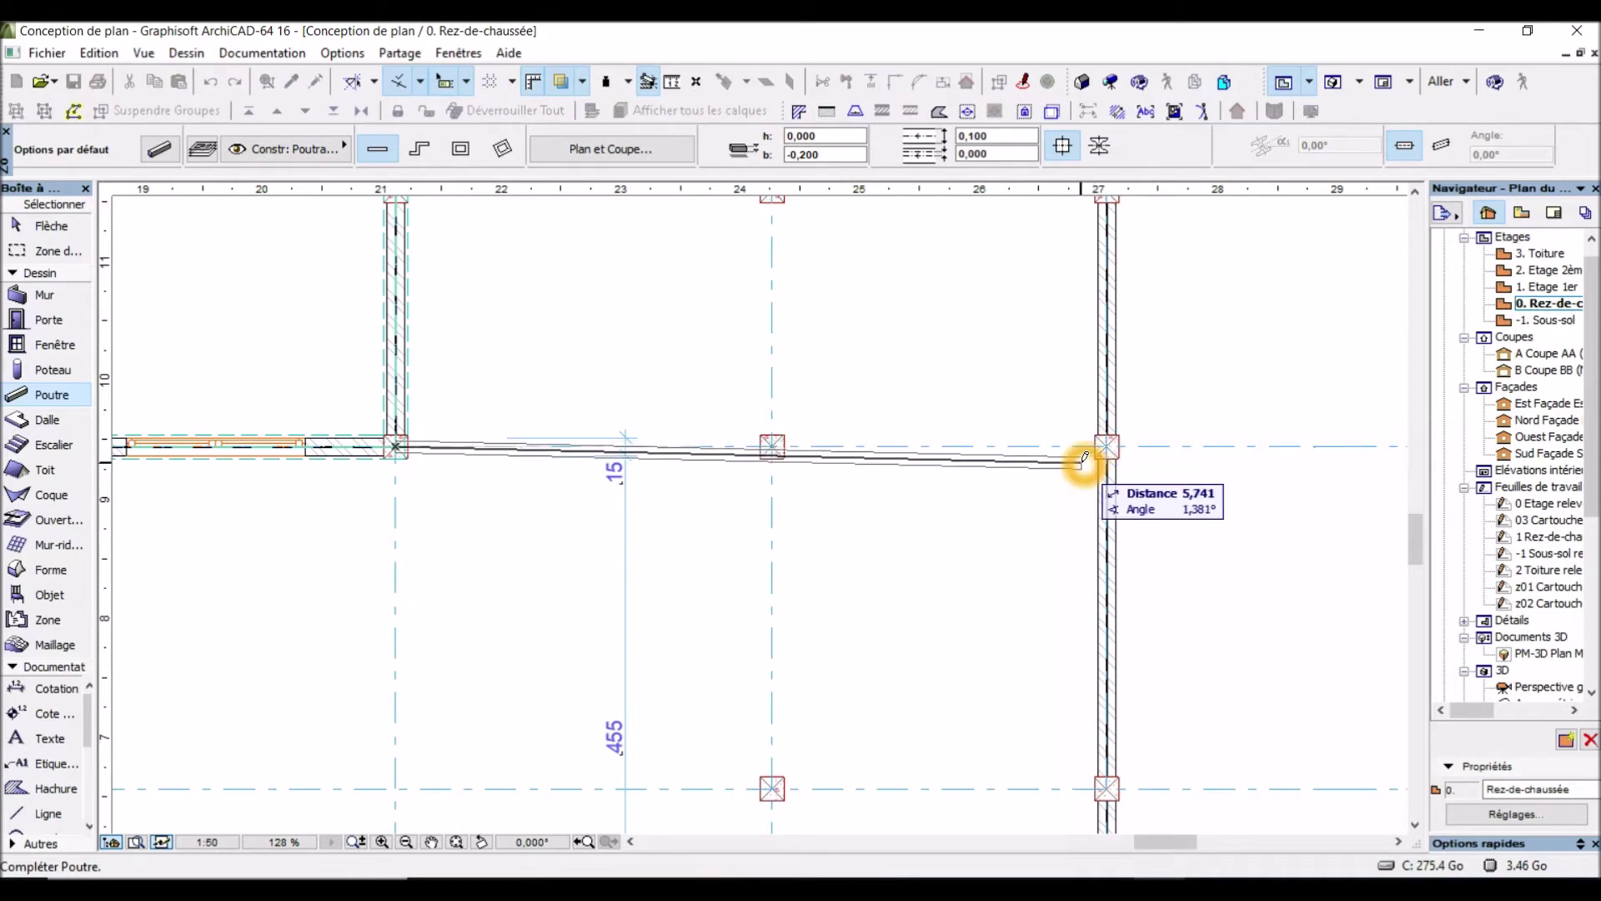
scroll(1085, 457, up, 3)
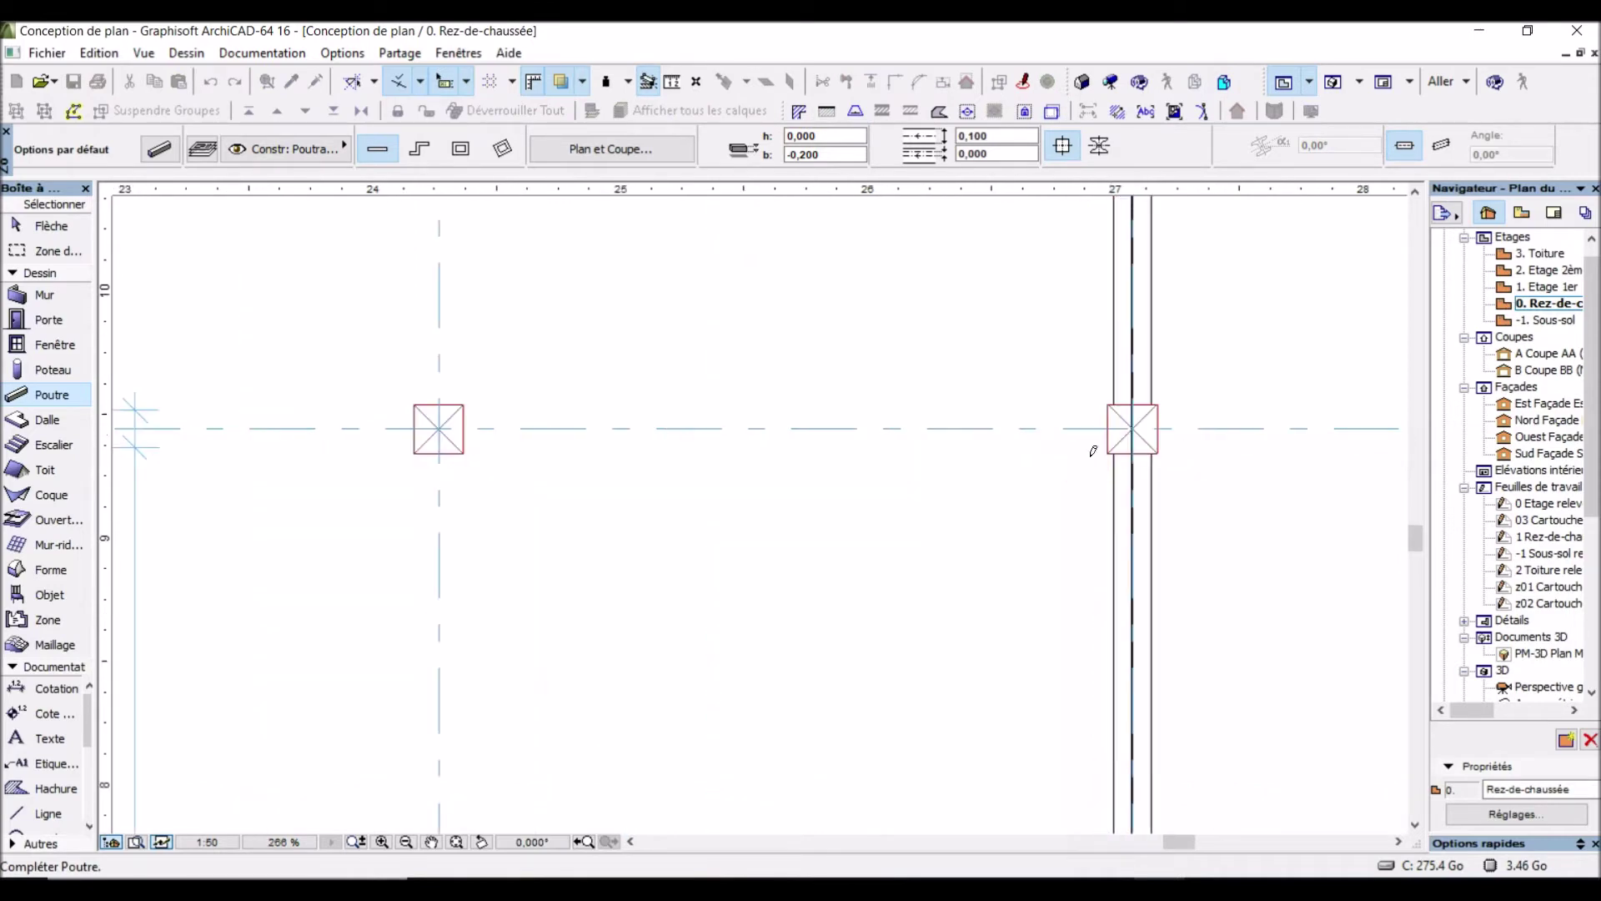
click(1137, 427)
scroll(1030, 480, down, 2)
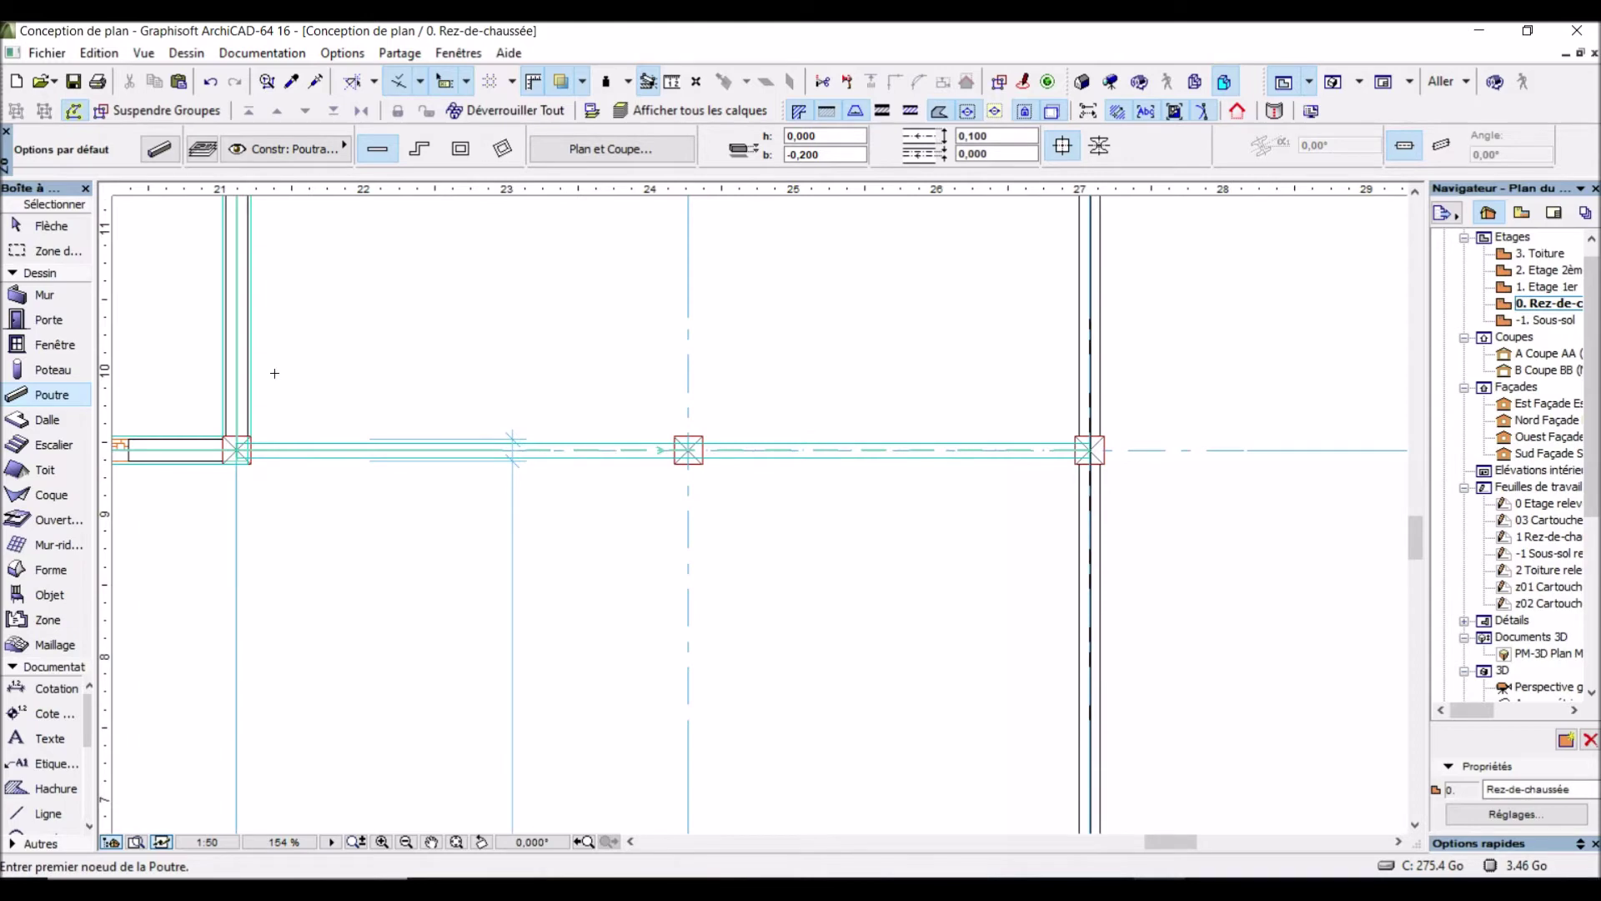
Check the new beam's settings and pick up the parameters of the existing beam over the adjoining house wall
scroll(274, 373, up, 3)
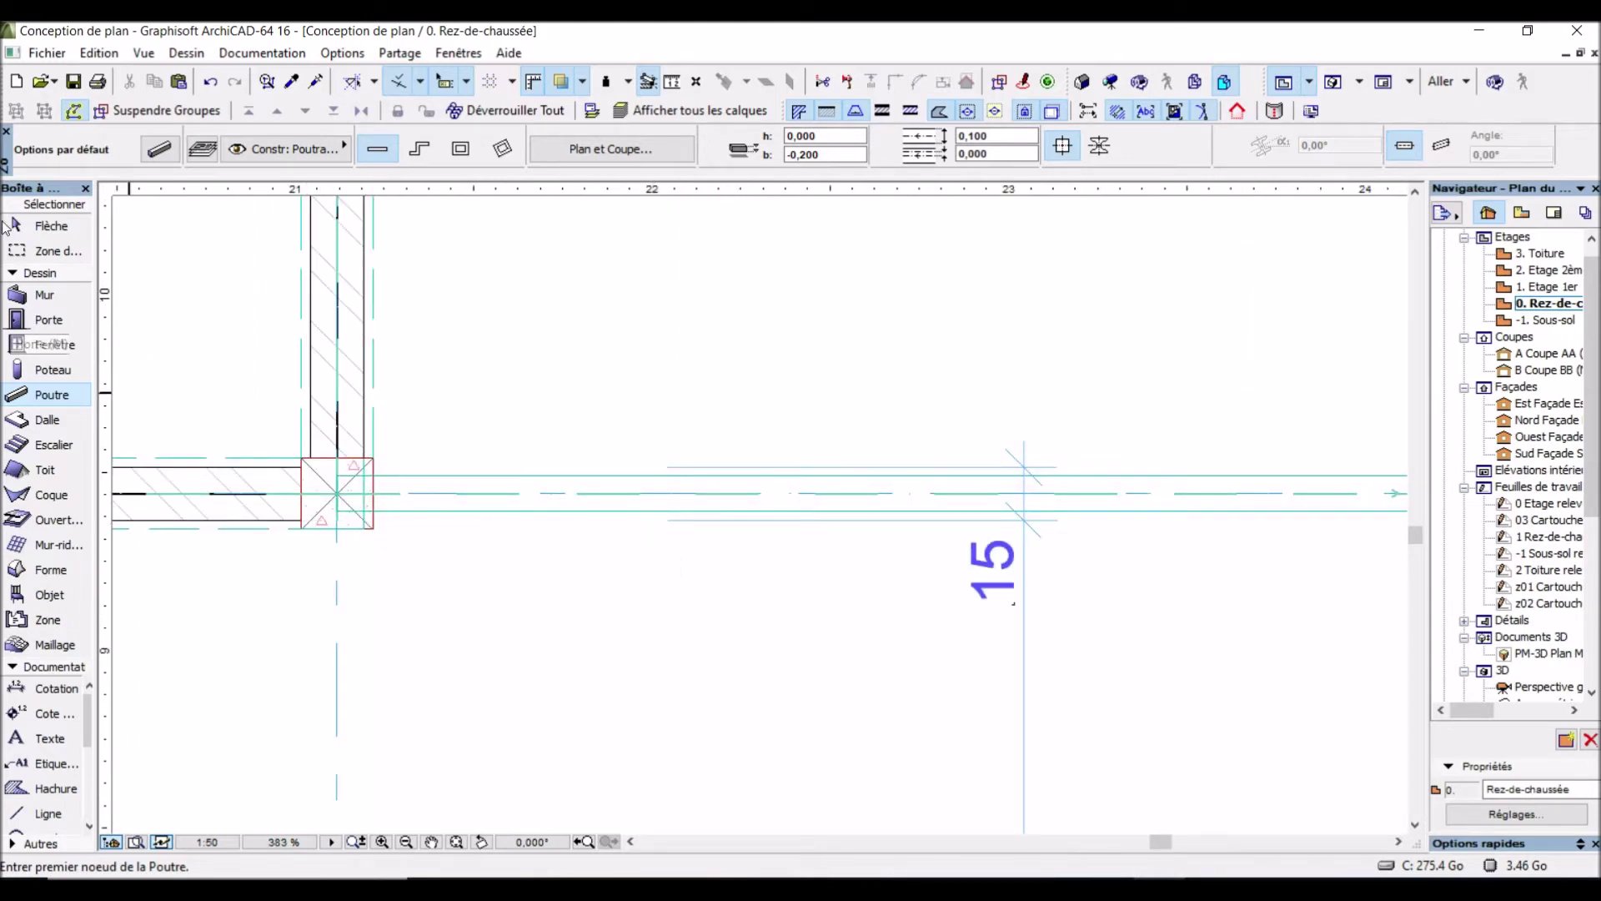
click(42, 229)
click(612, 502)
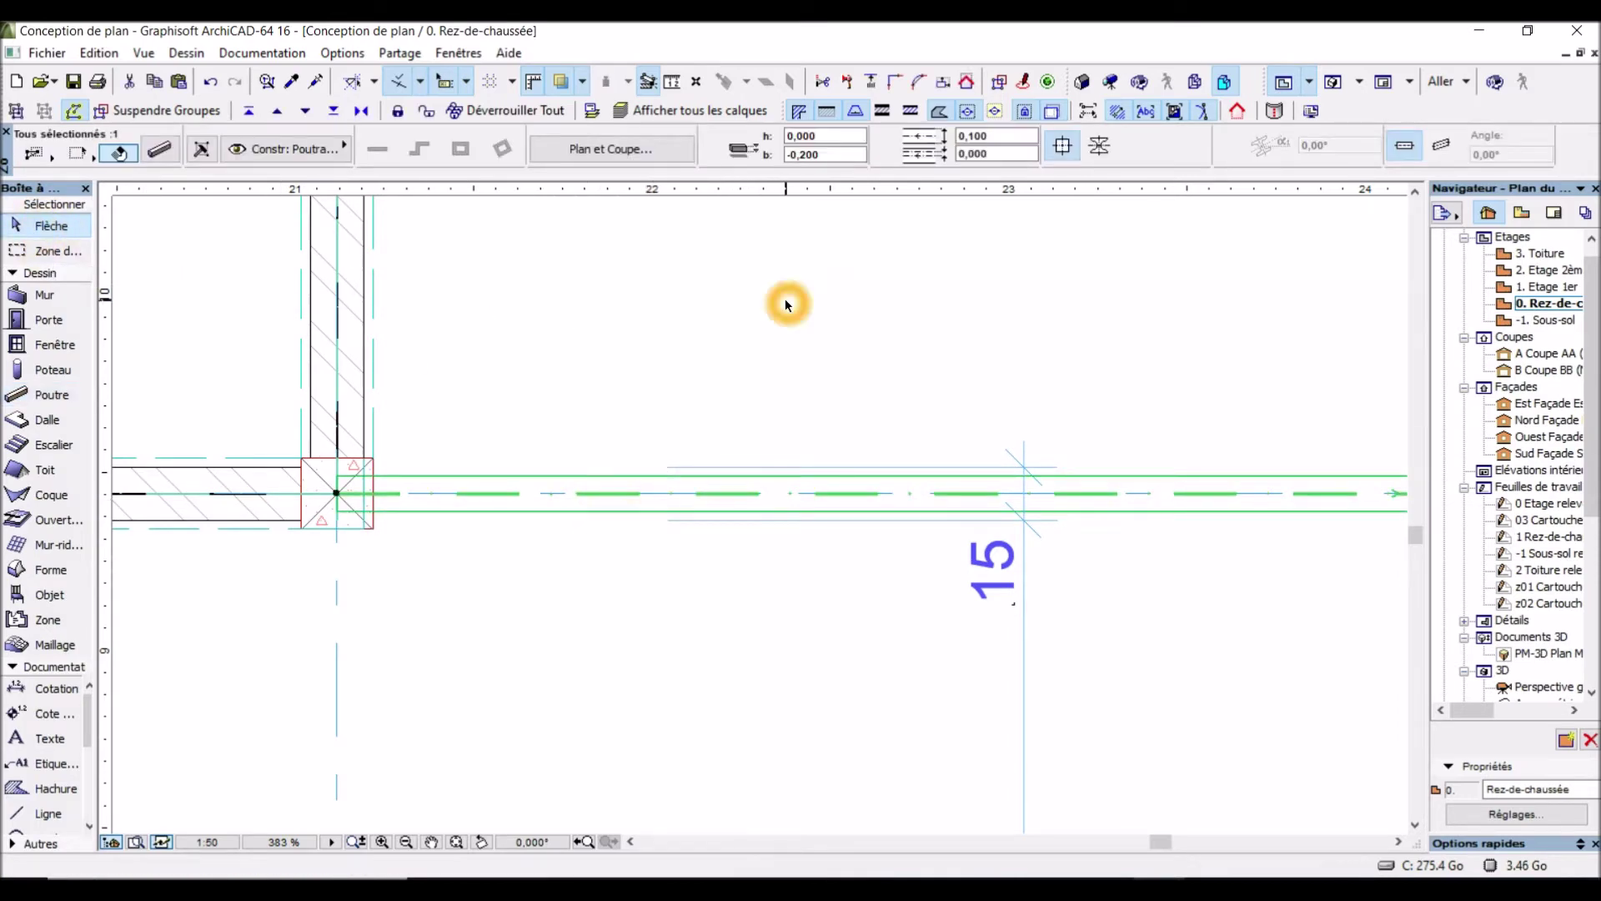
click(716, 601)
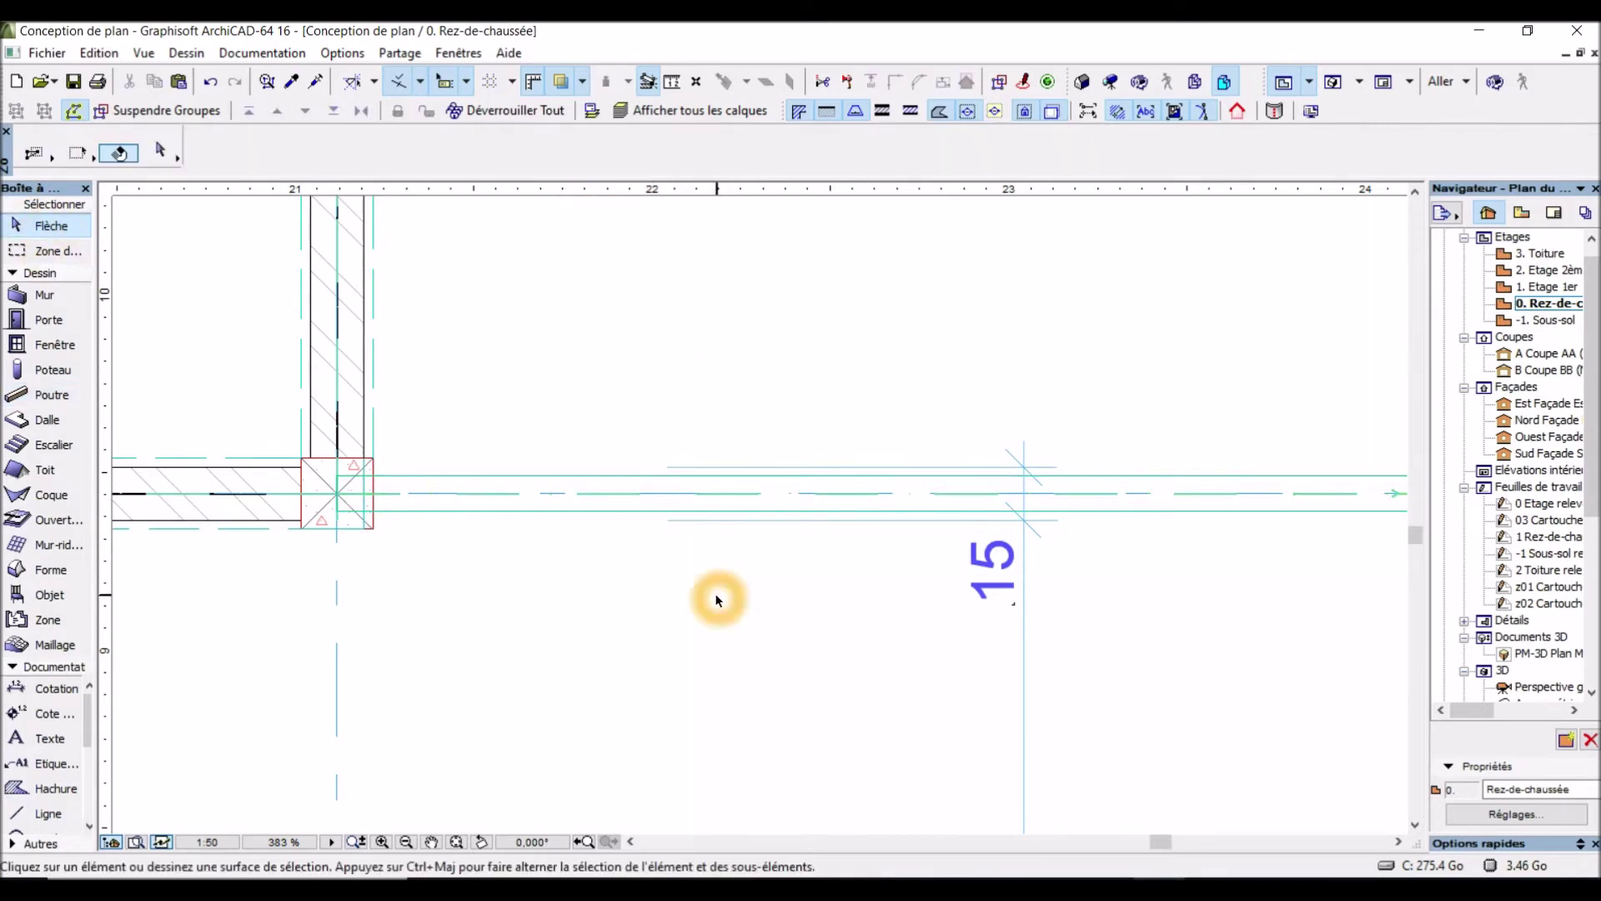
click(377, 359)
click(294, 81)
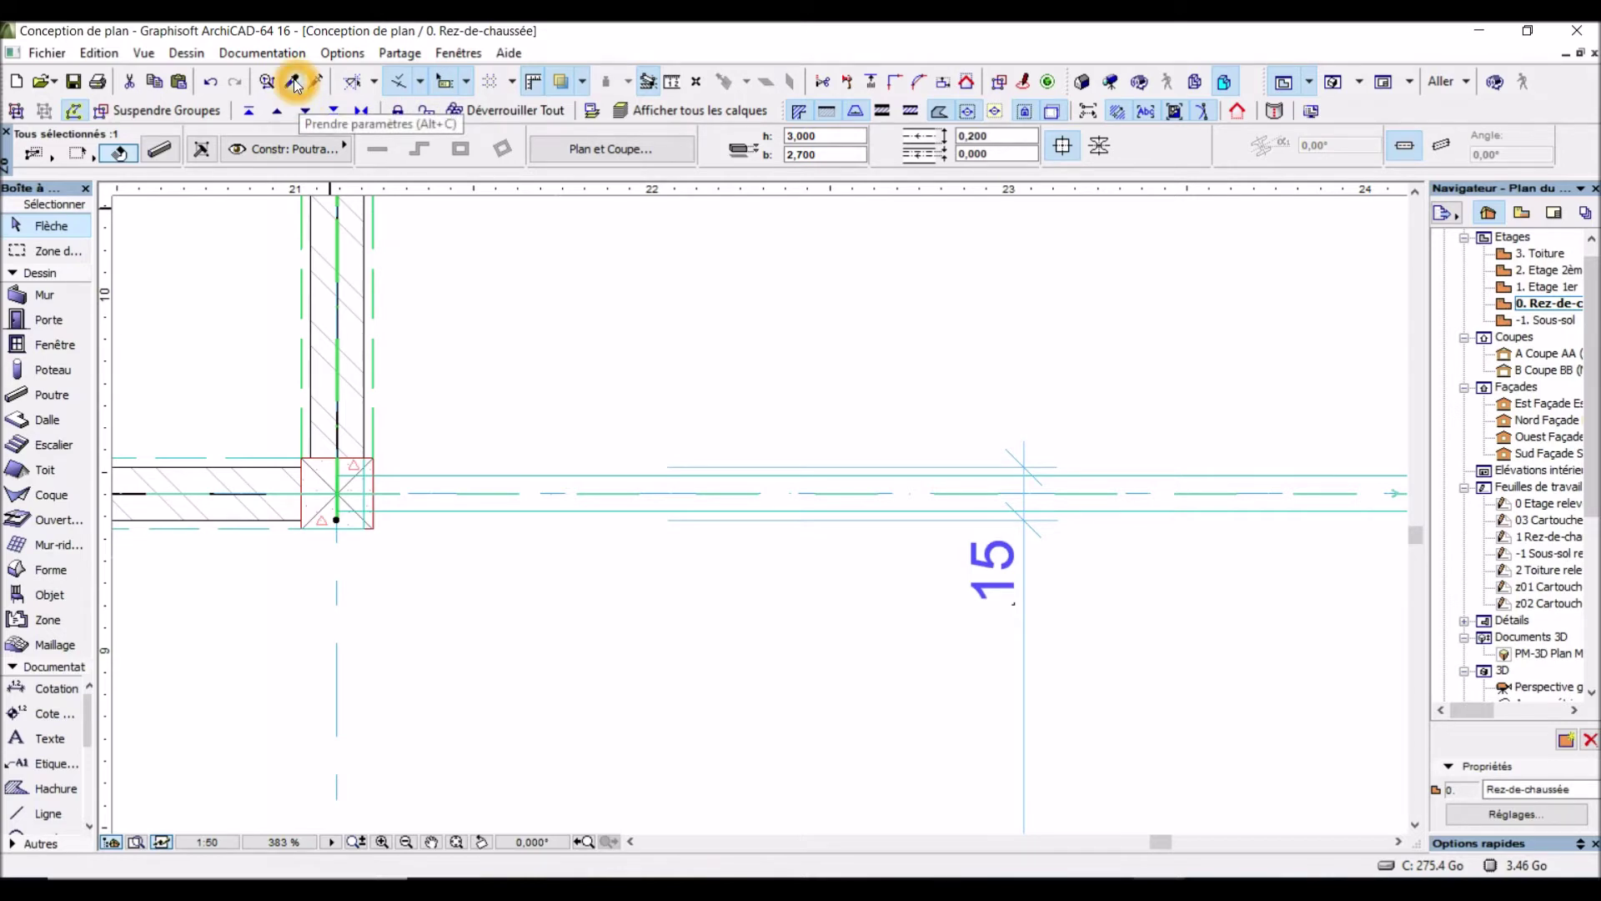
click(294, 80)
click(381, 351)
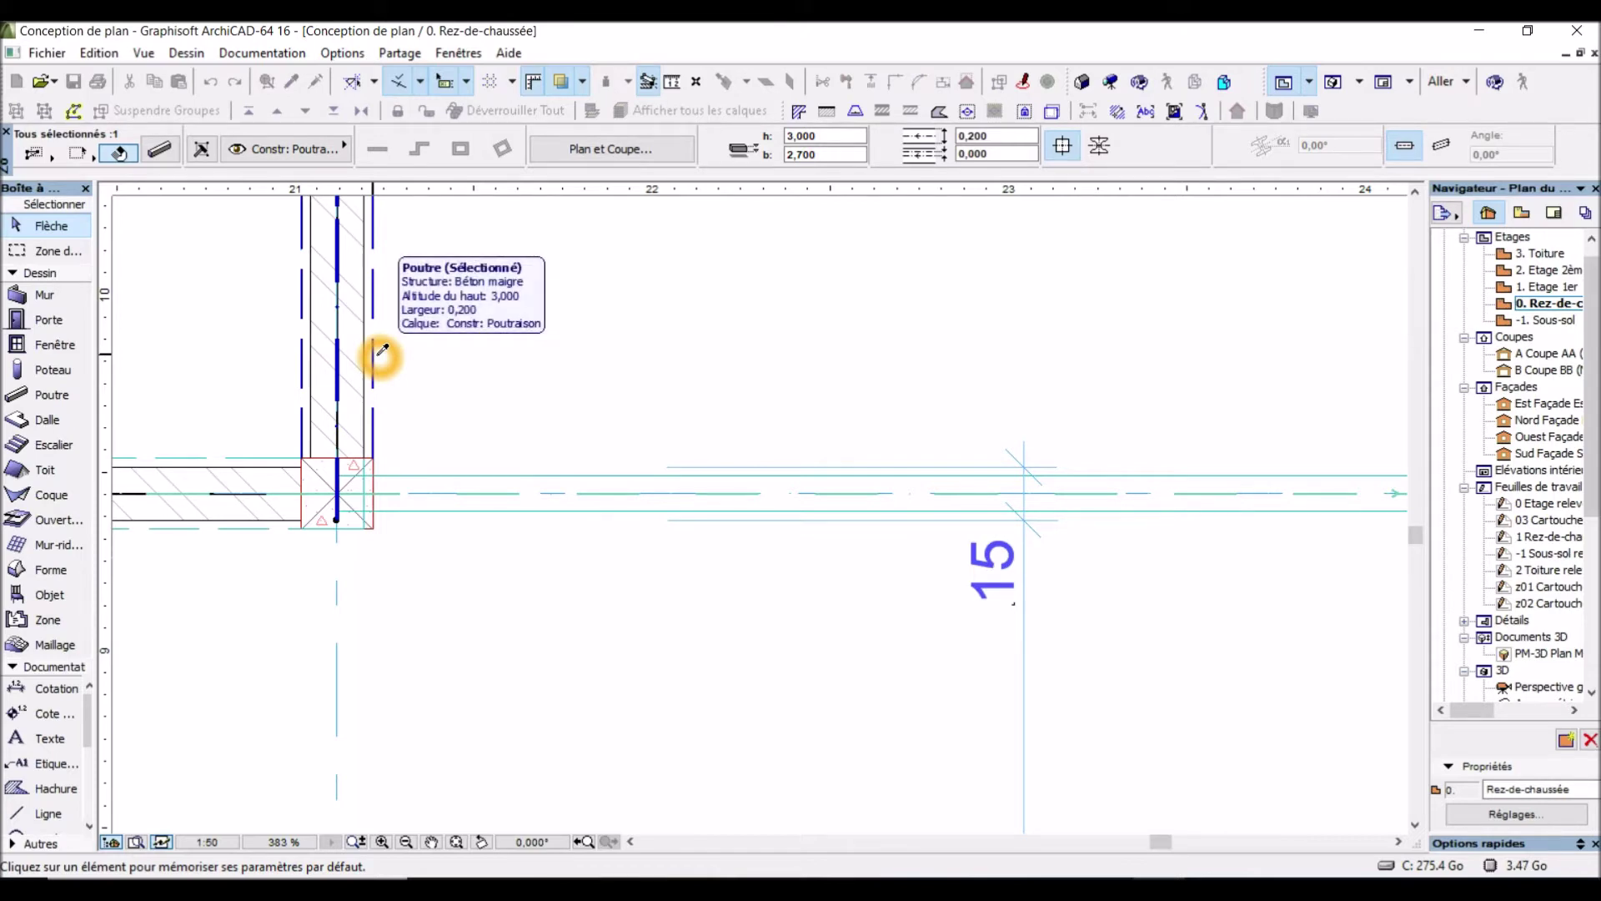
click(381, 351)
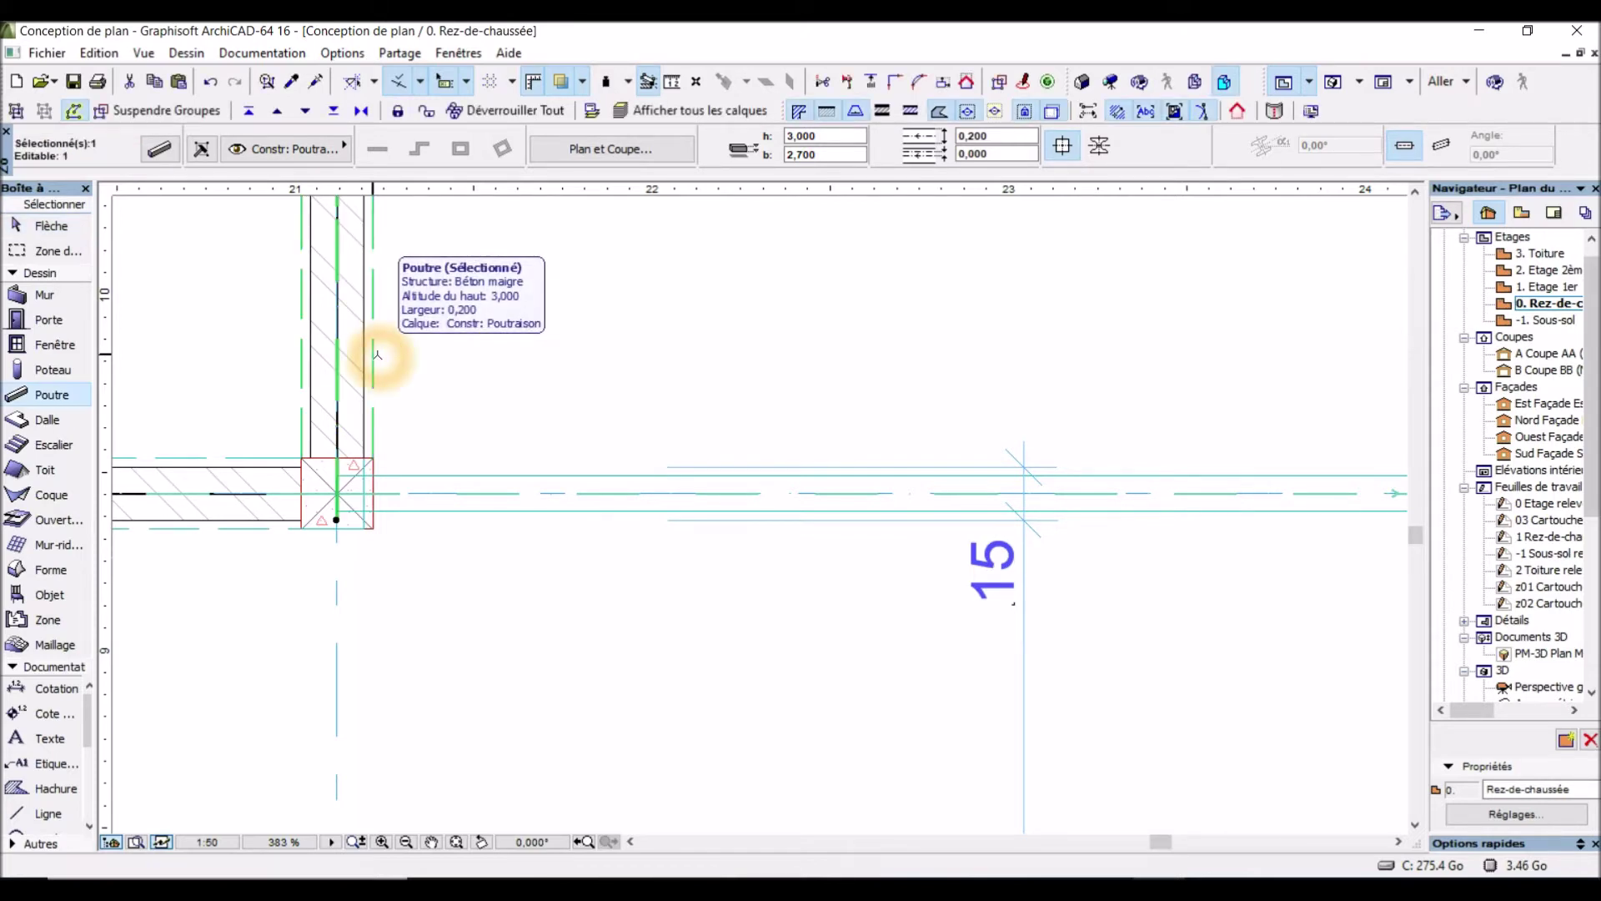
Transfer the picked-up beam parameters to the new garage beam: top at 3.000, bottom at 2.700, width 0.200
click(318, 87)
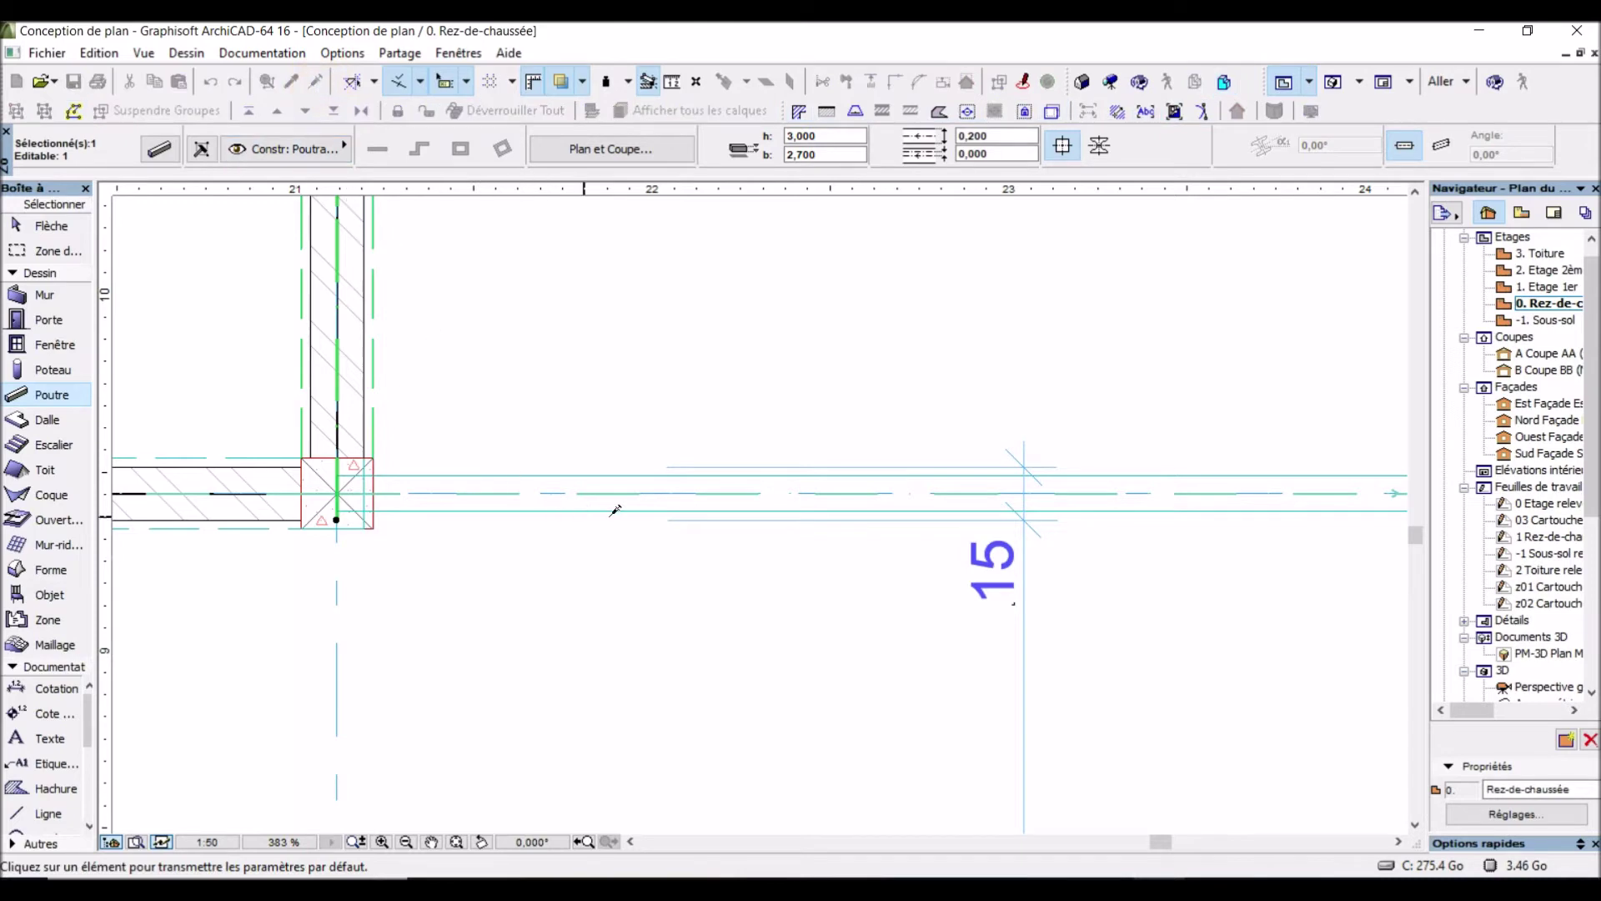
click(751, 469)
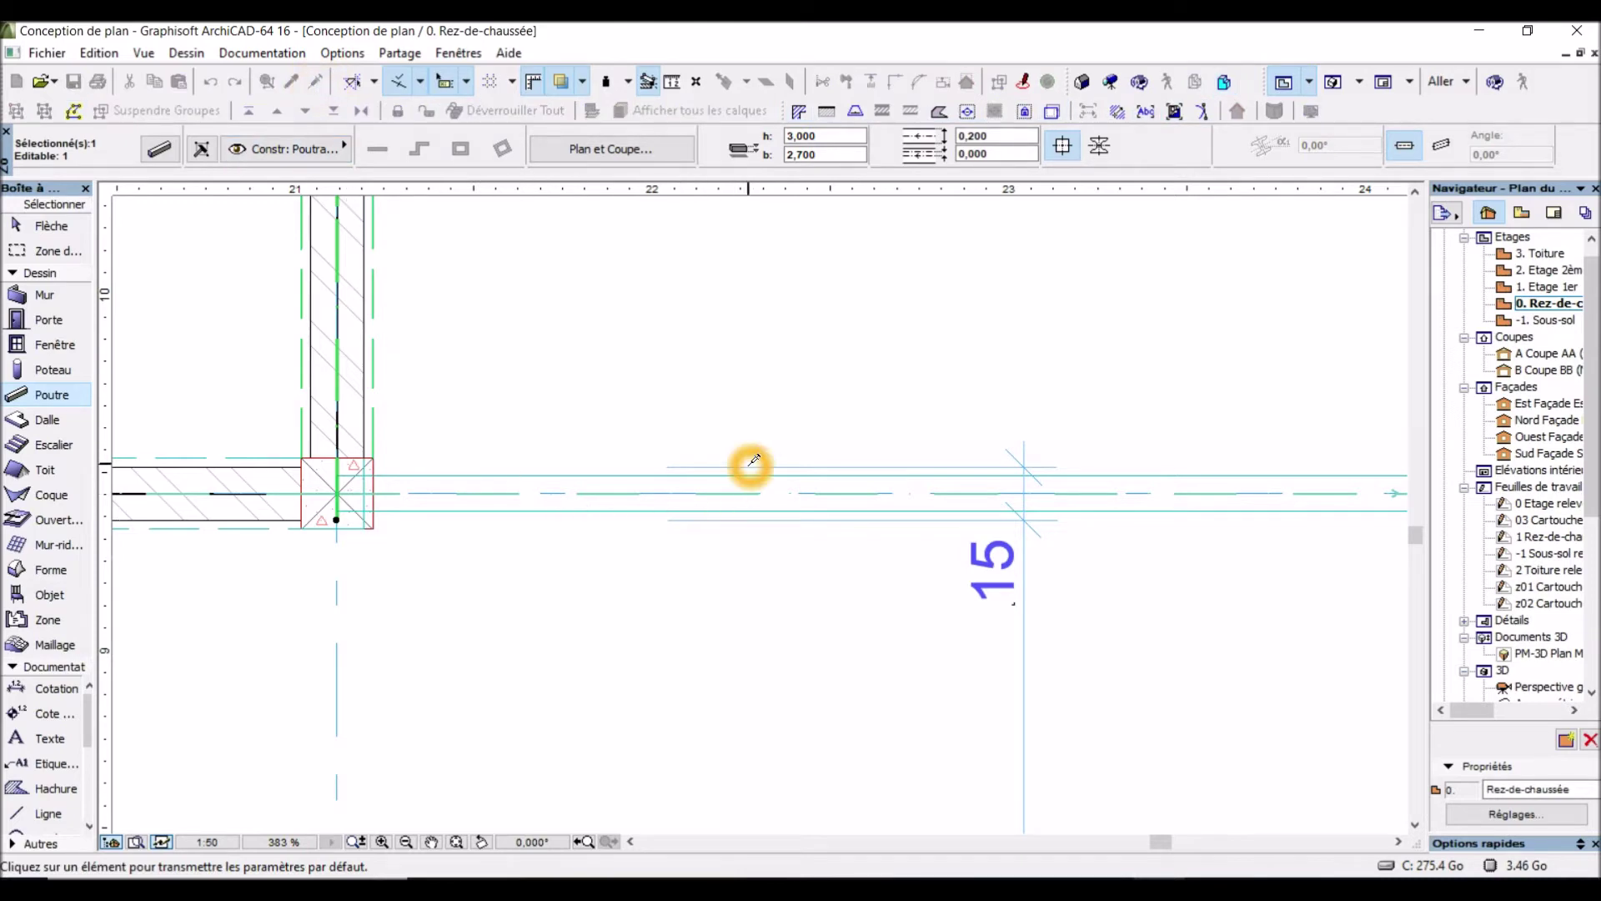
click(634, 494)
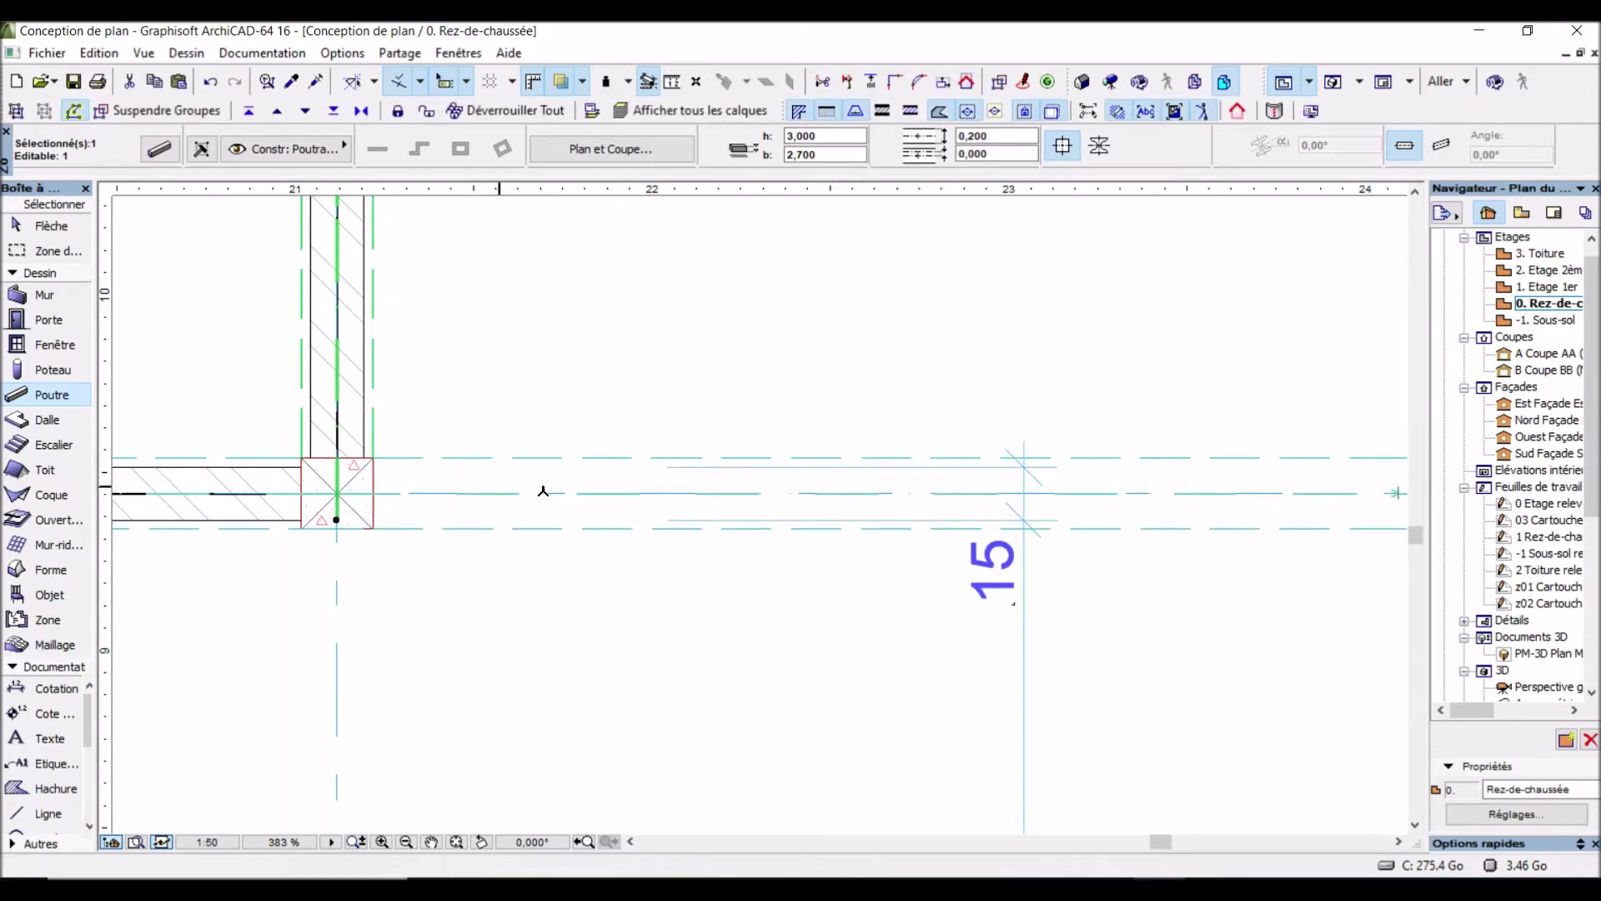
scroll(453, 458, down, 3)
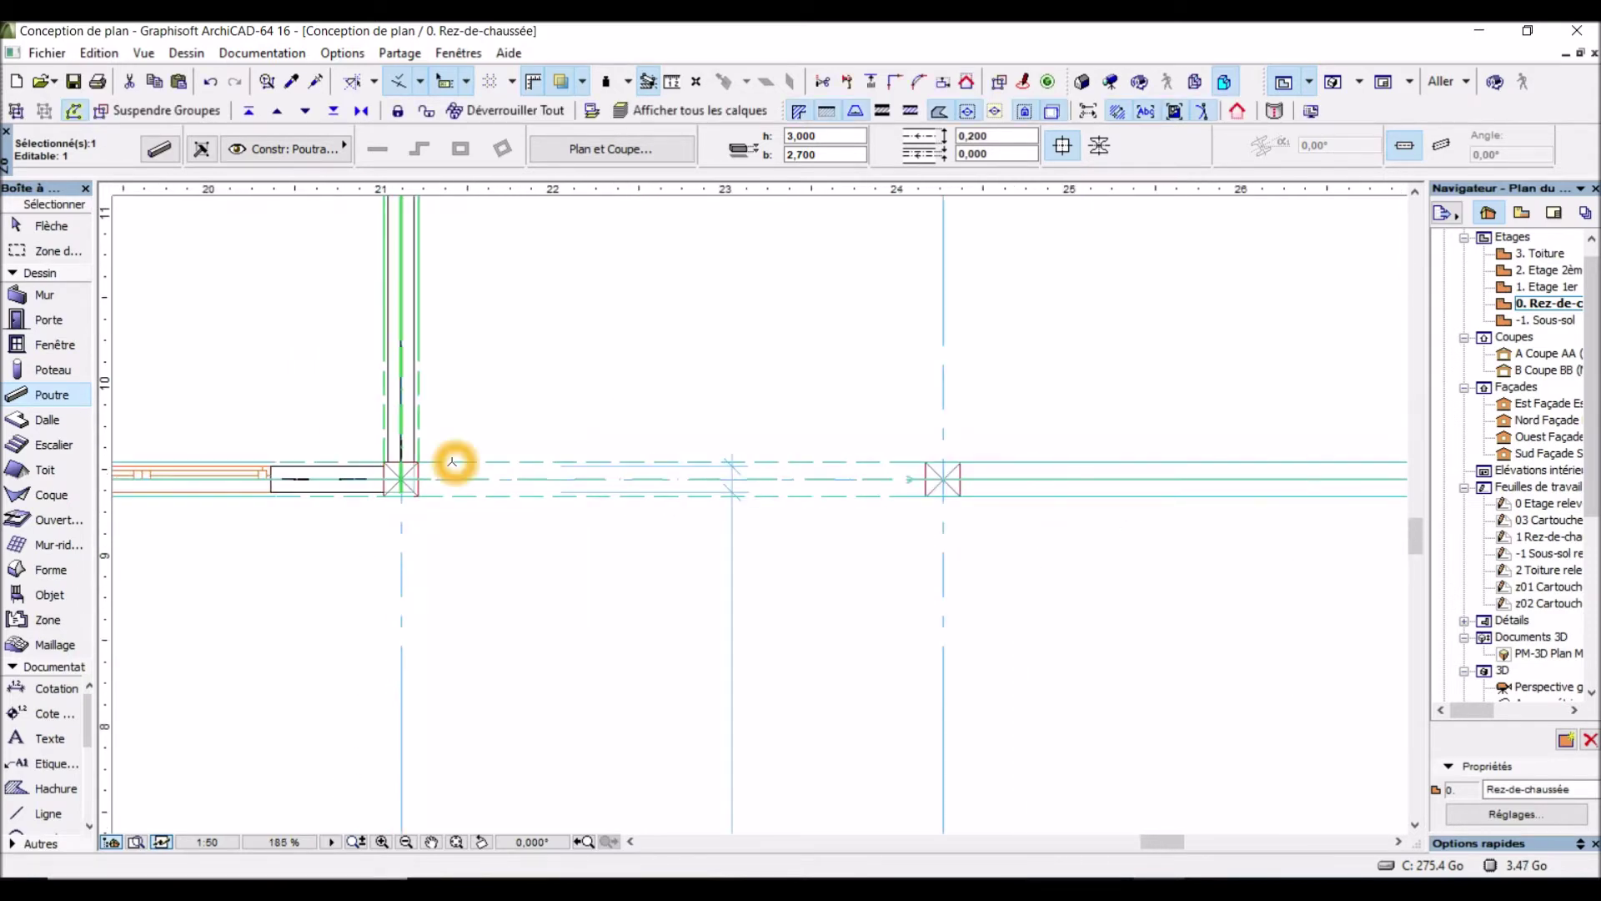
scroll(542, 440, down, 4)
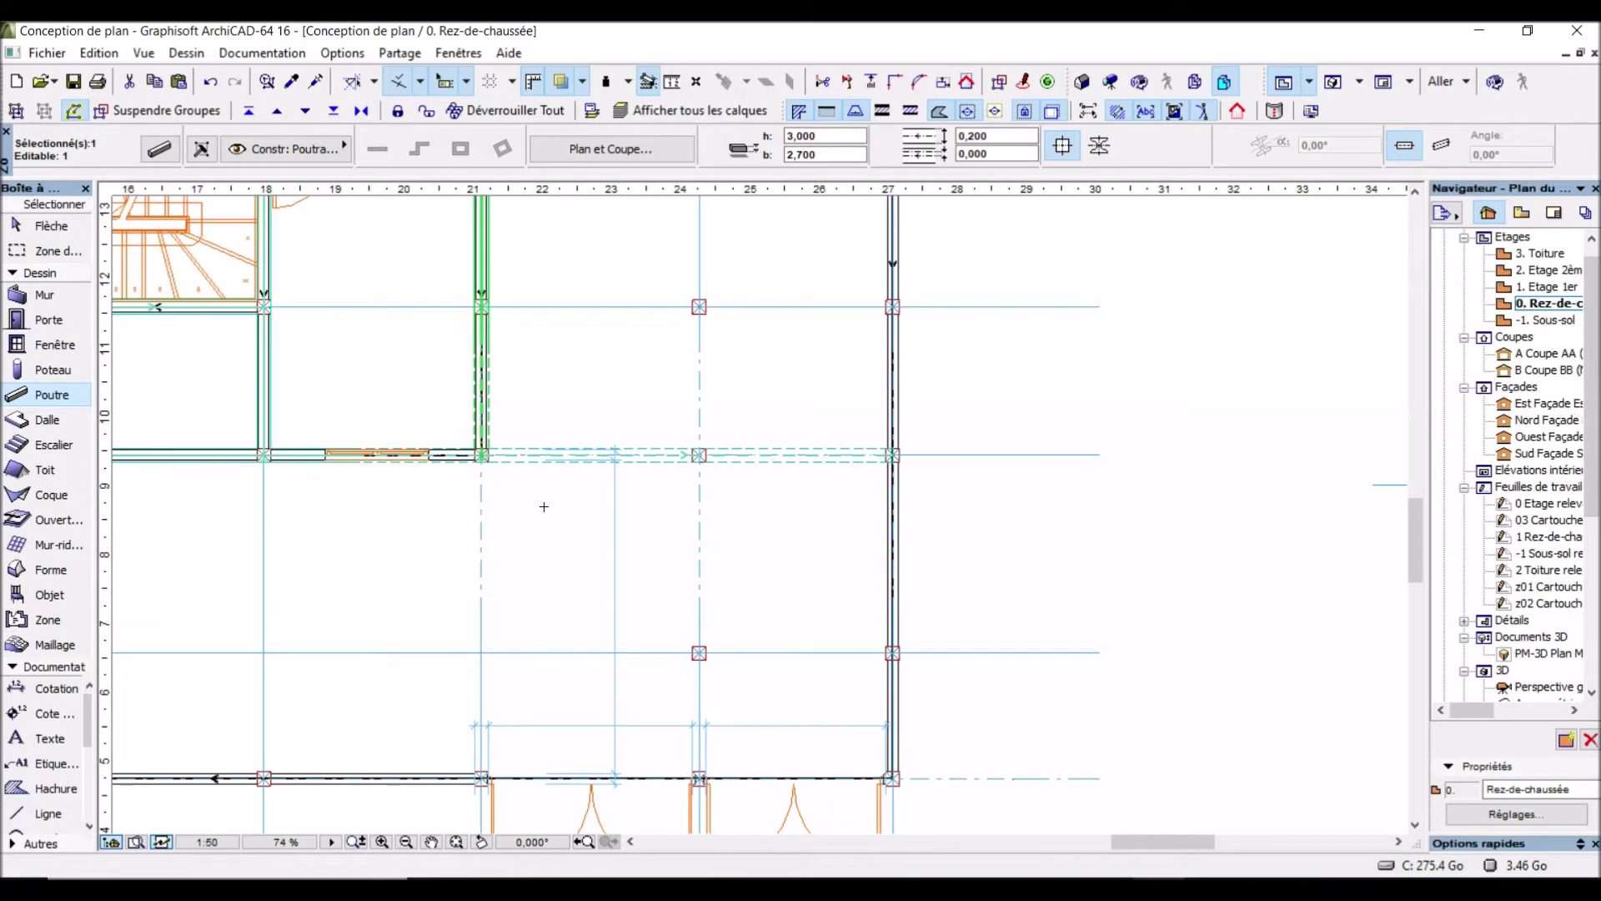
Draw a beam about 4.7 m long from the exterior wall column beside the wider garage door to the house corner column
click(47, 399)
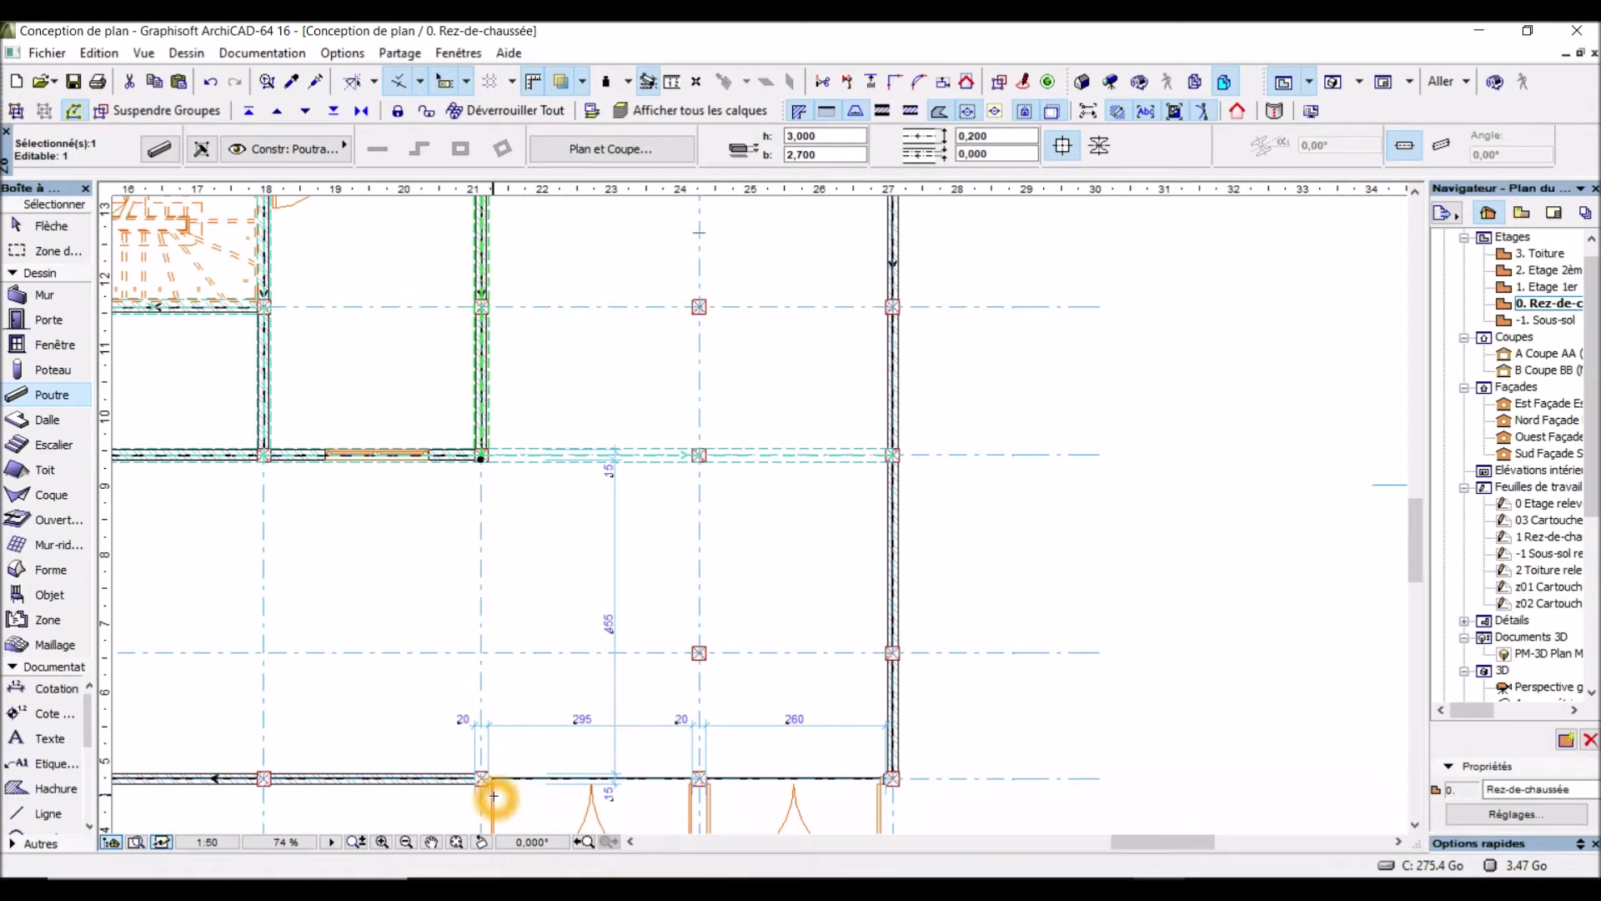
scroll(493, 796, up, 3)
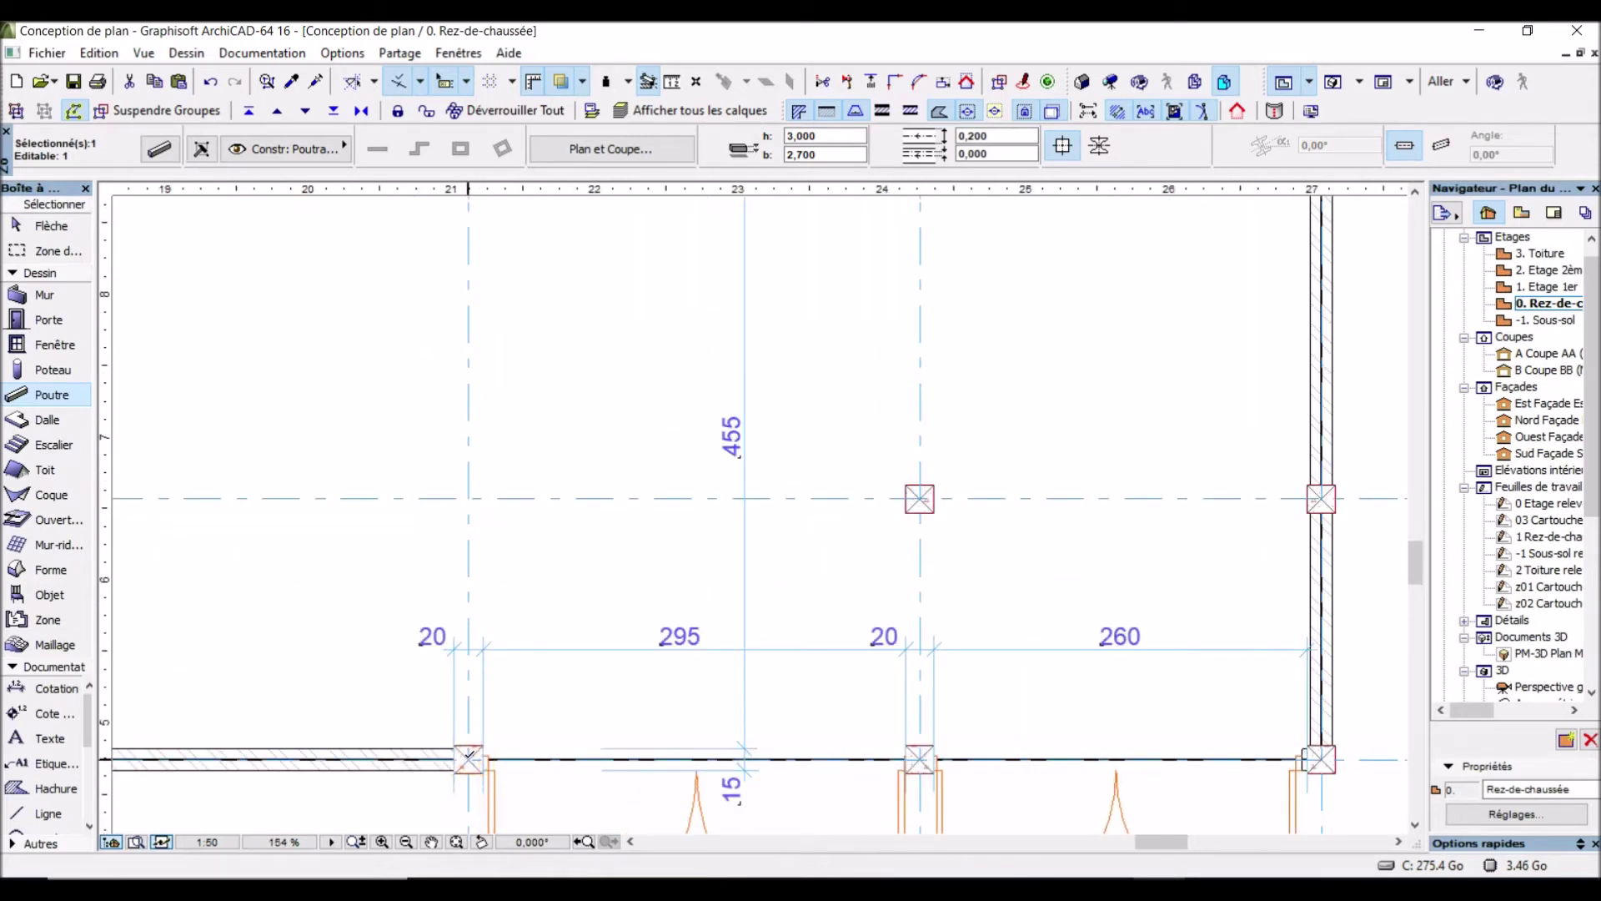
key(Escape)
scroll(472, 766, up, 3)
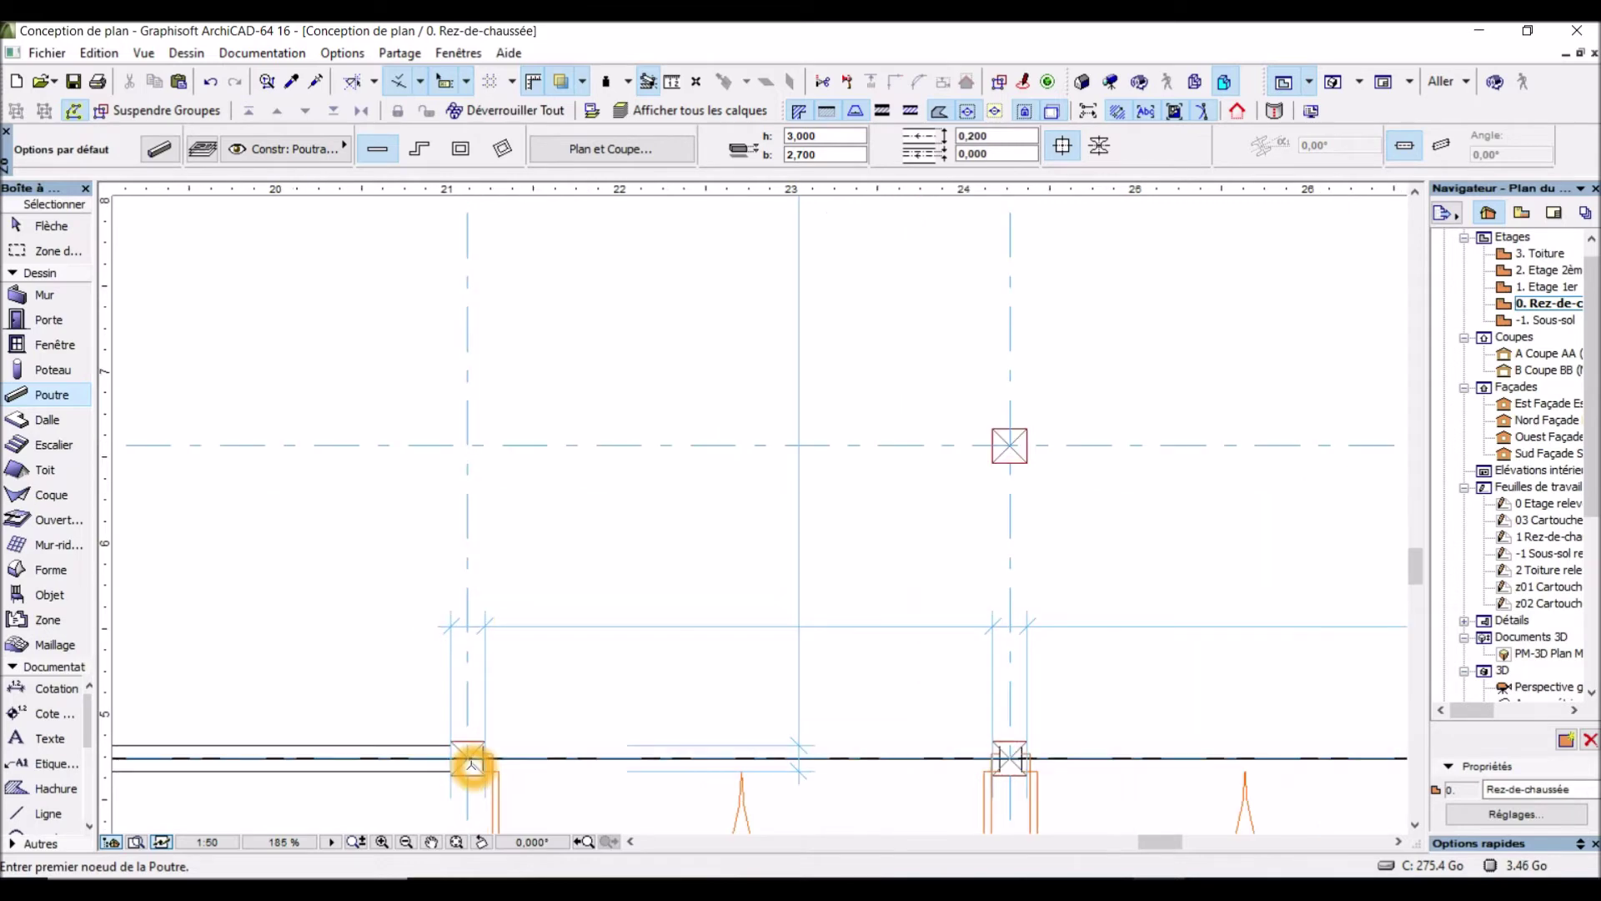
click(469, 755)
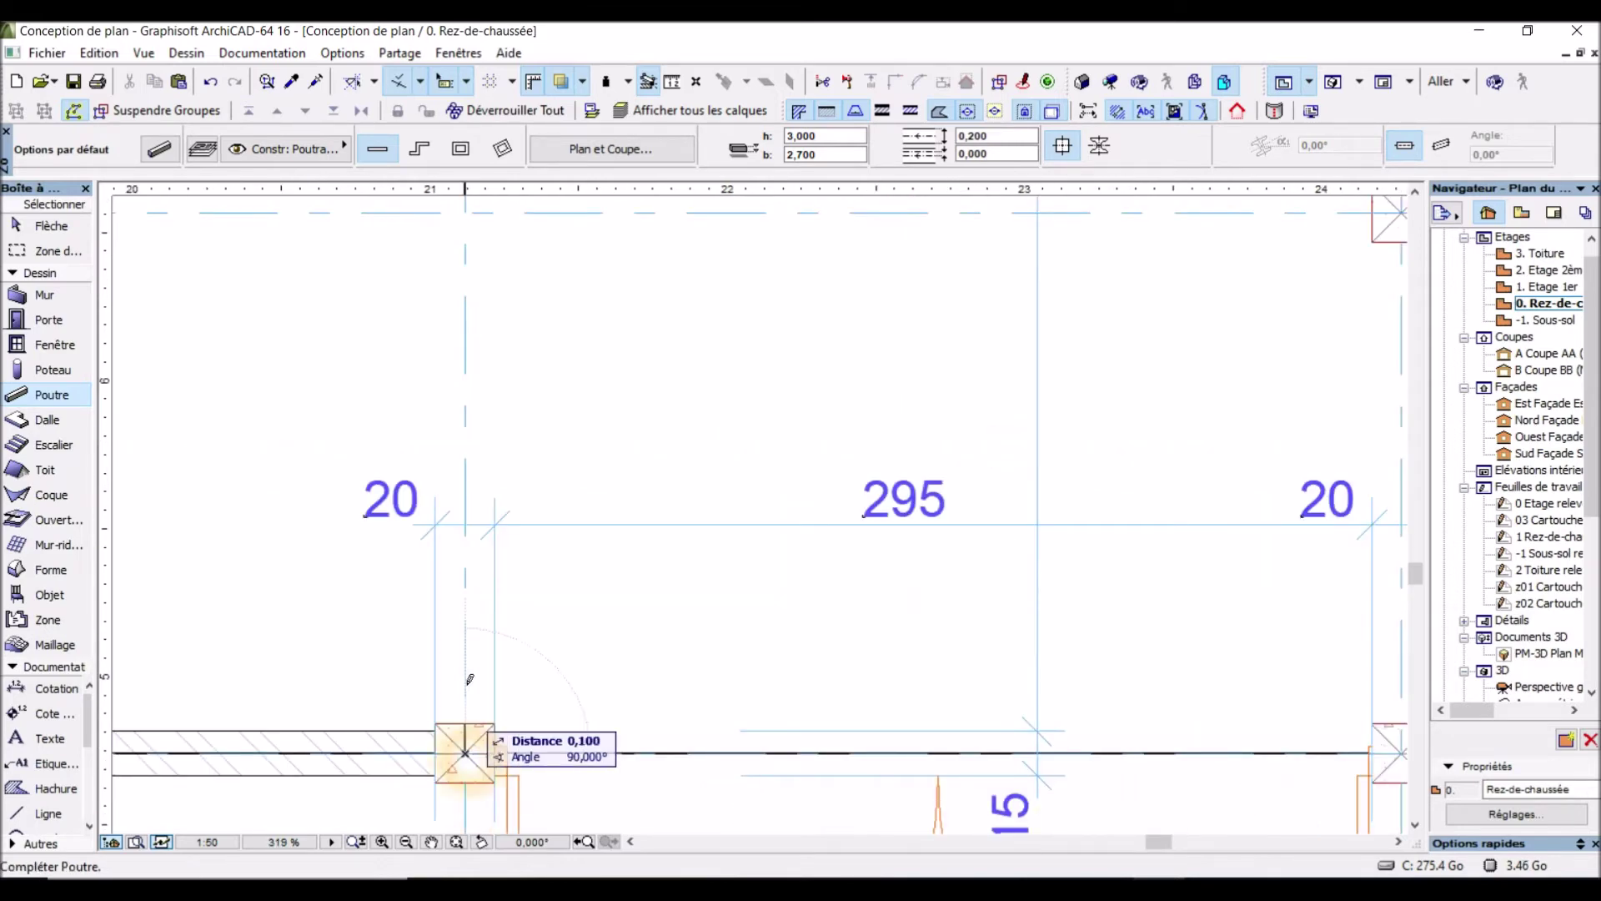
scroll(479, 676, down, 1)
scroll(479, 736, down, 6)
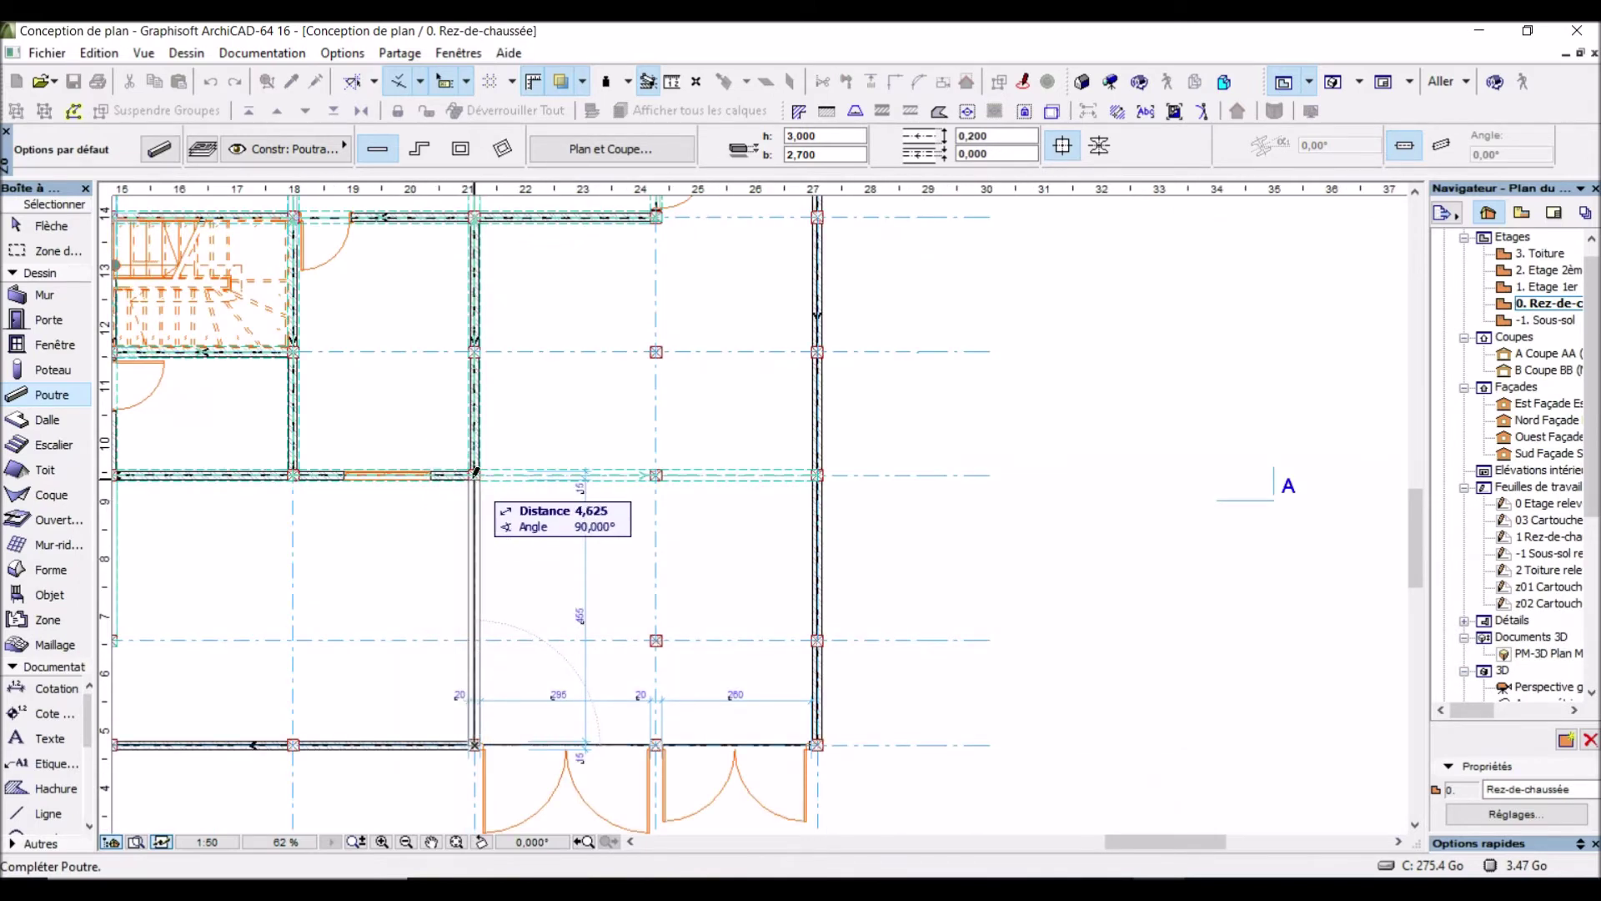
scroll(474, 482, up, 4)
scroll(477, 473, up, 5)
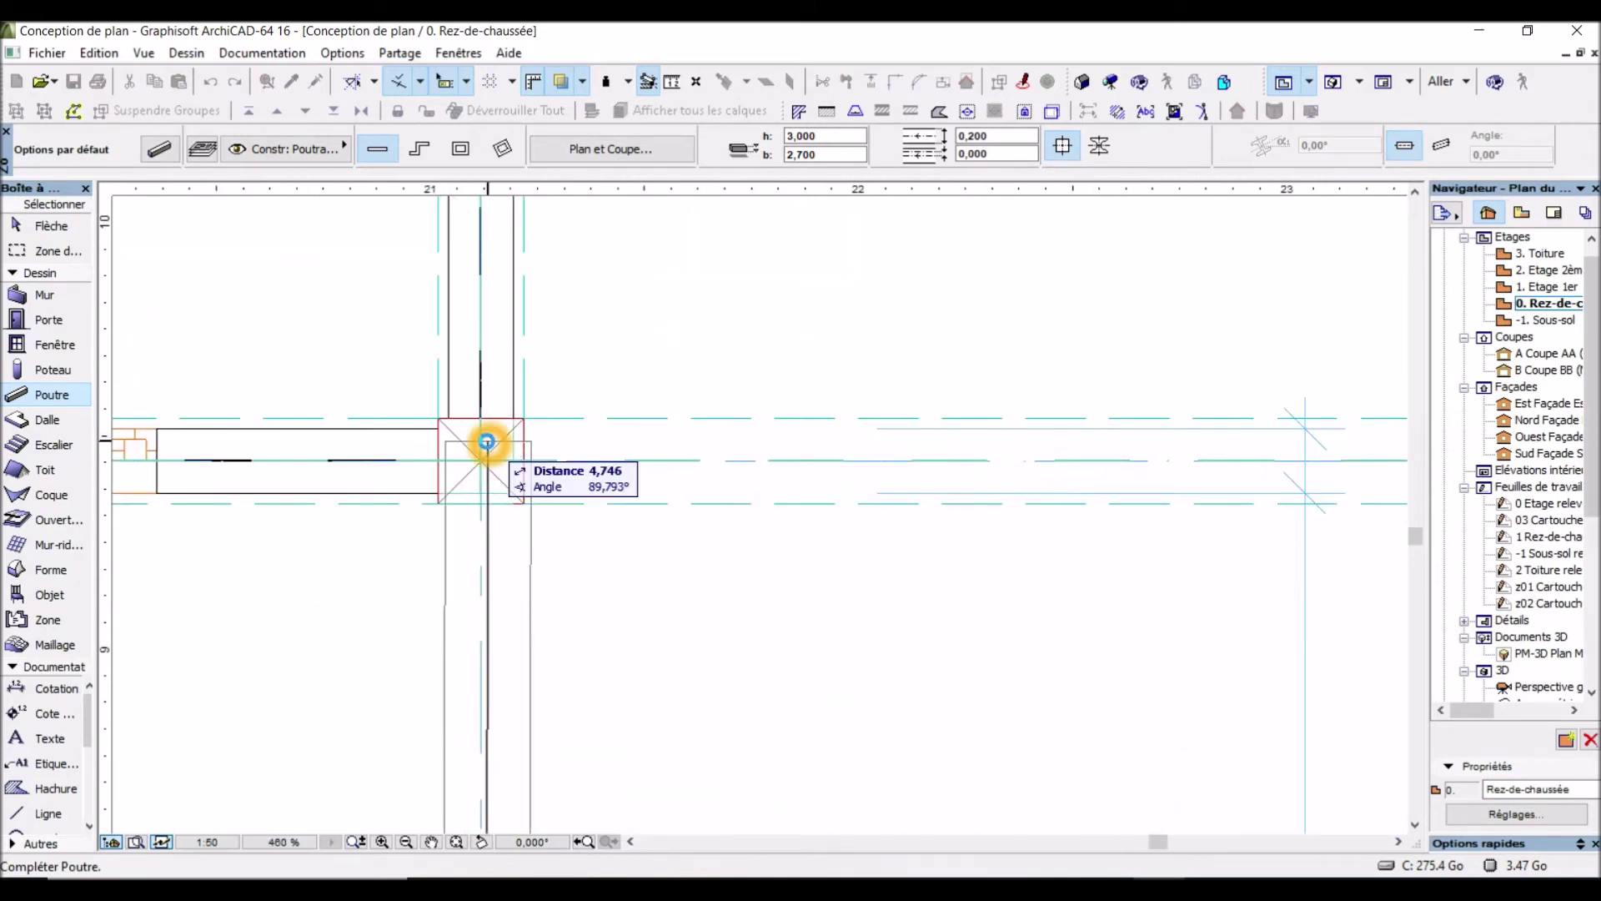
click(482, 455)
scroll(459, 428, down, 8)
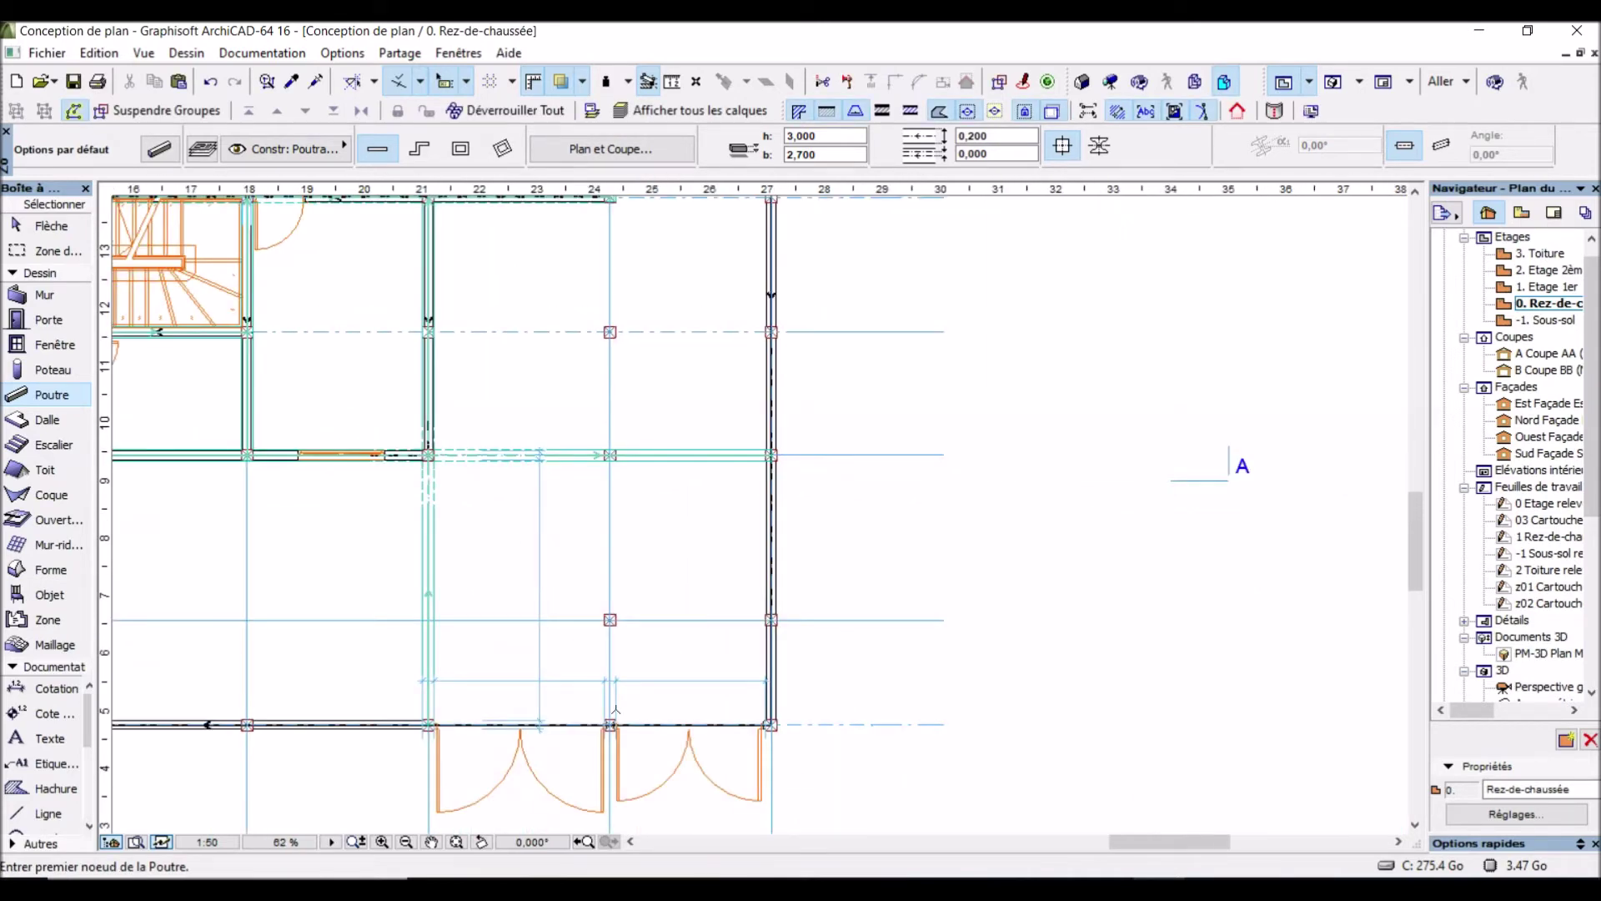
Draw a parallel beam about 4.7 m long from the column between the garage doors to the free-standing column under the cross beam
scroll(613, 713, up, 3)
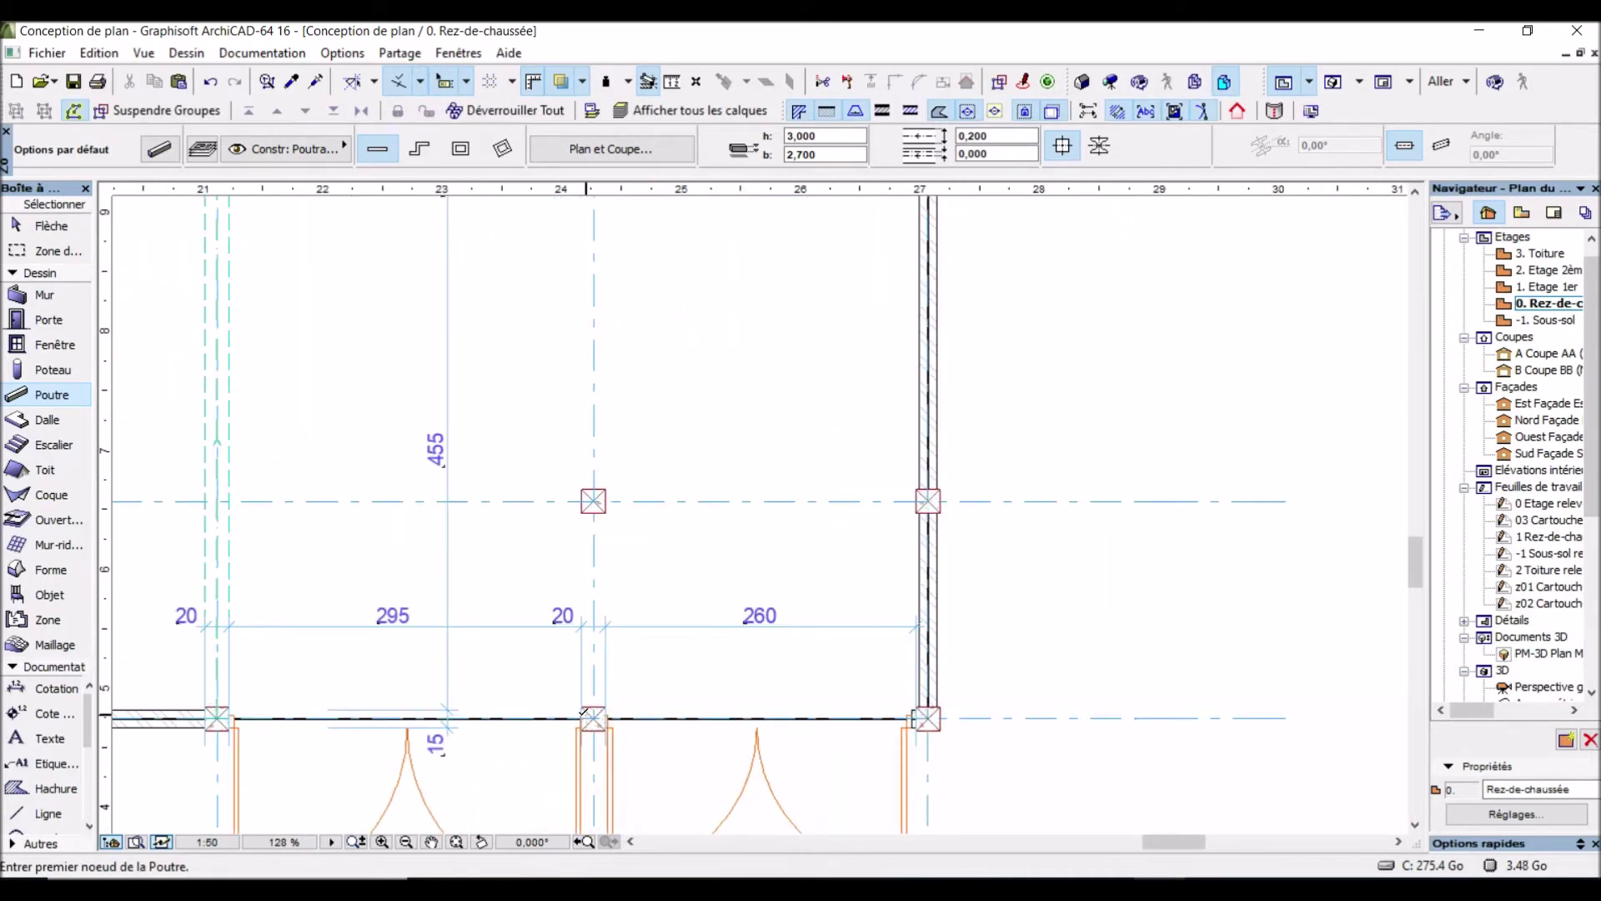
scroll(584, 714, up, 4)
click(593, 718)
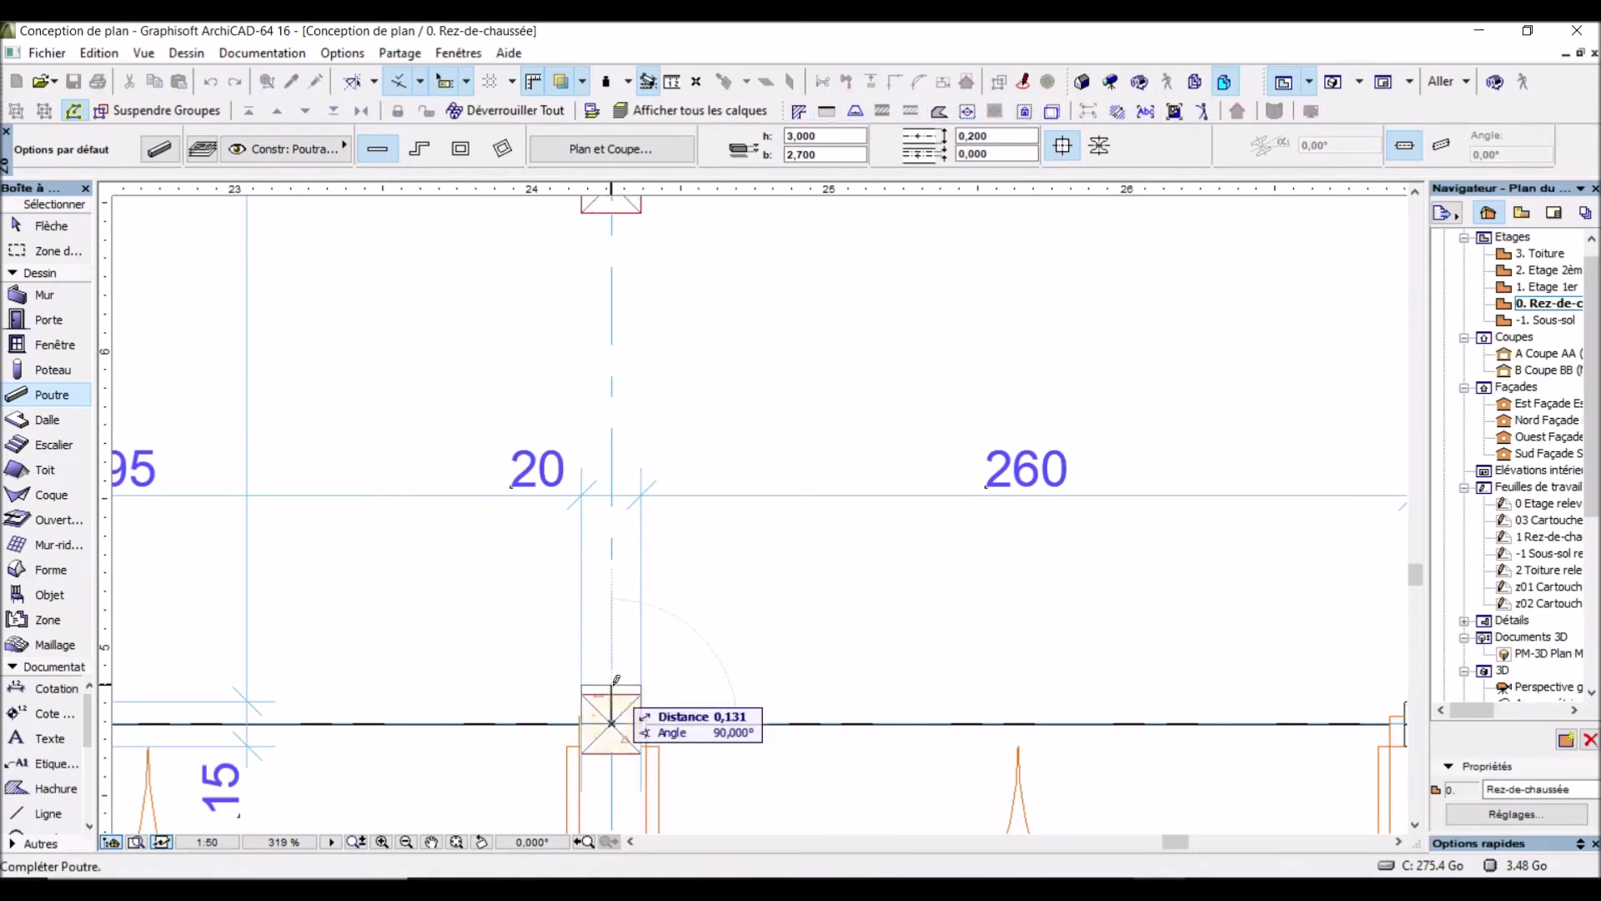
scroll(613, 718, down, 6)
scroll(611, 584, up, 2)
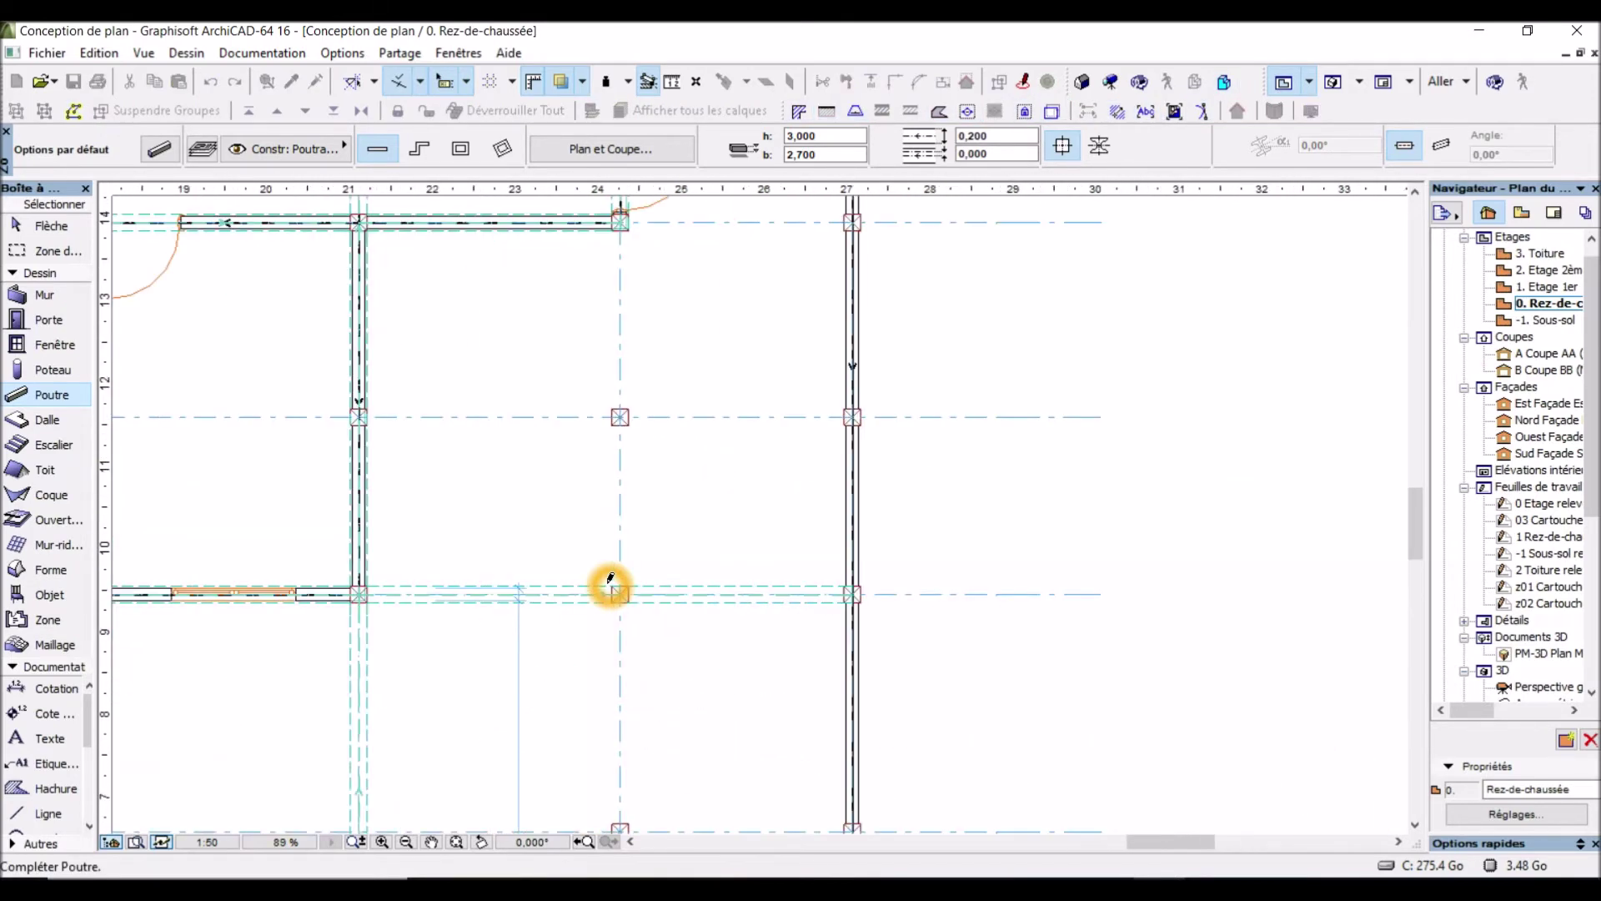
scroll(612, 583, up, 3)
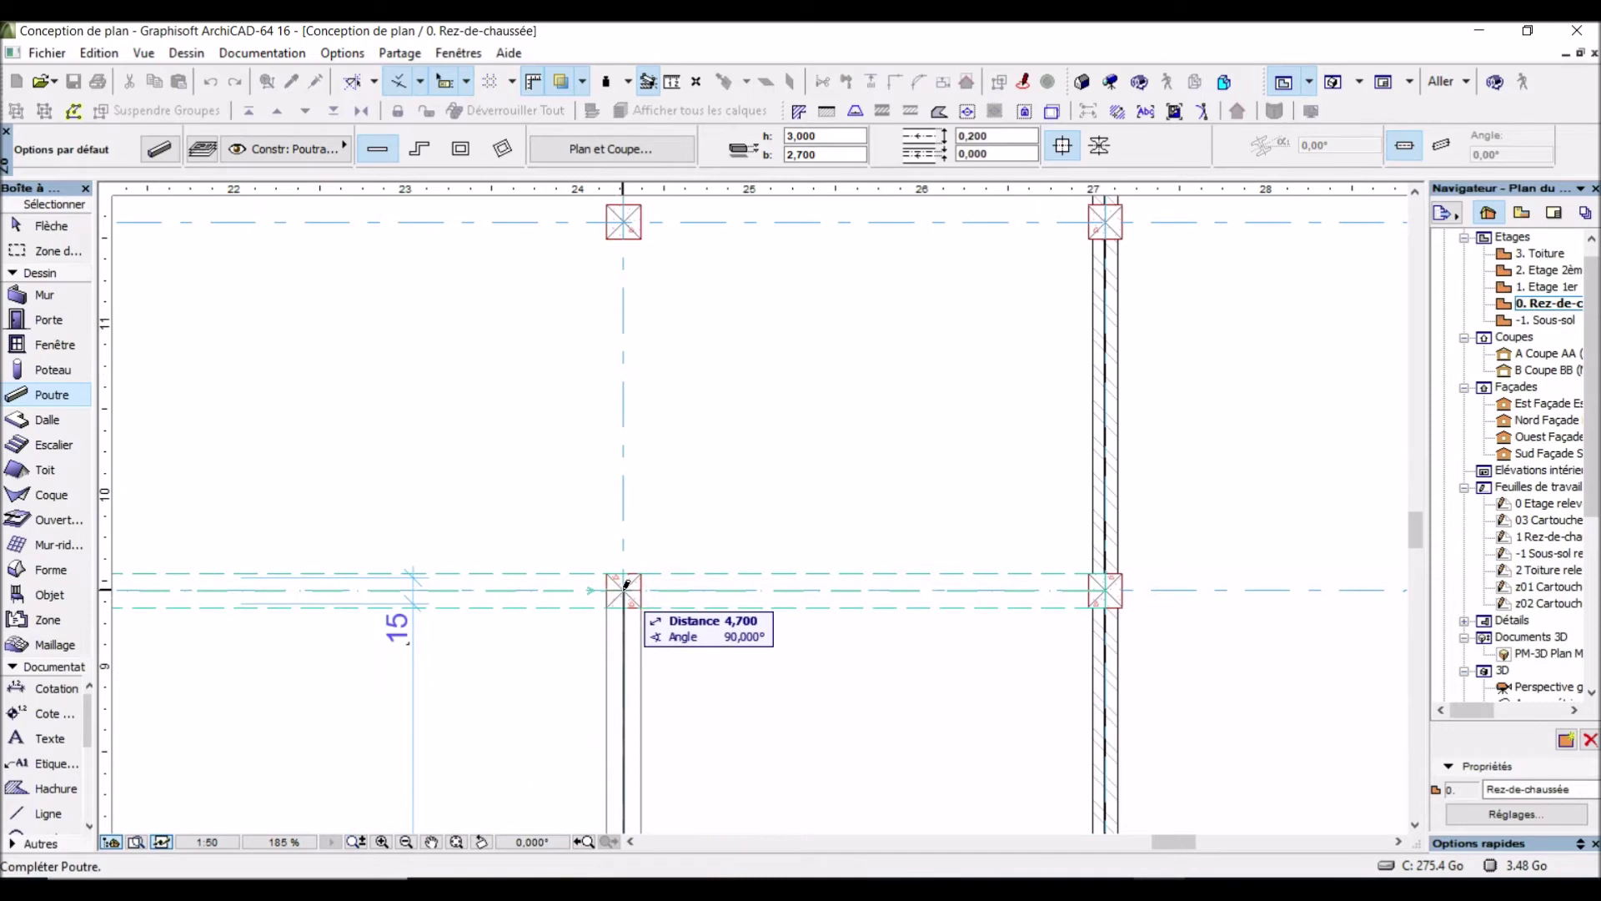
click(625, 588)
scroll(617, 583, down, 7)
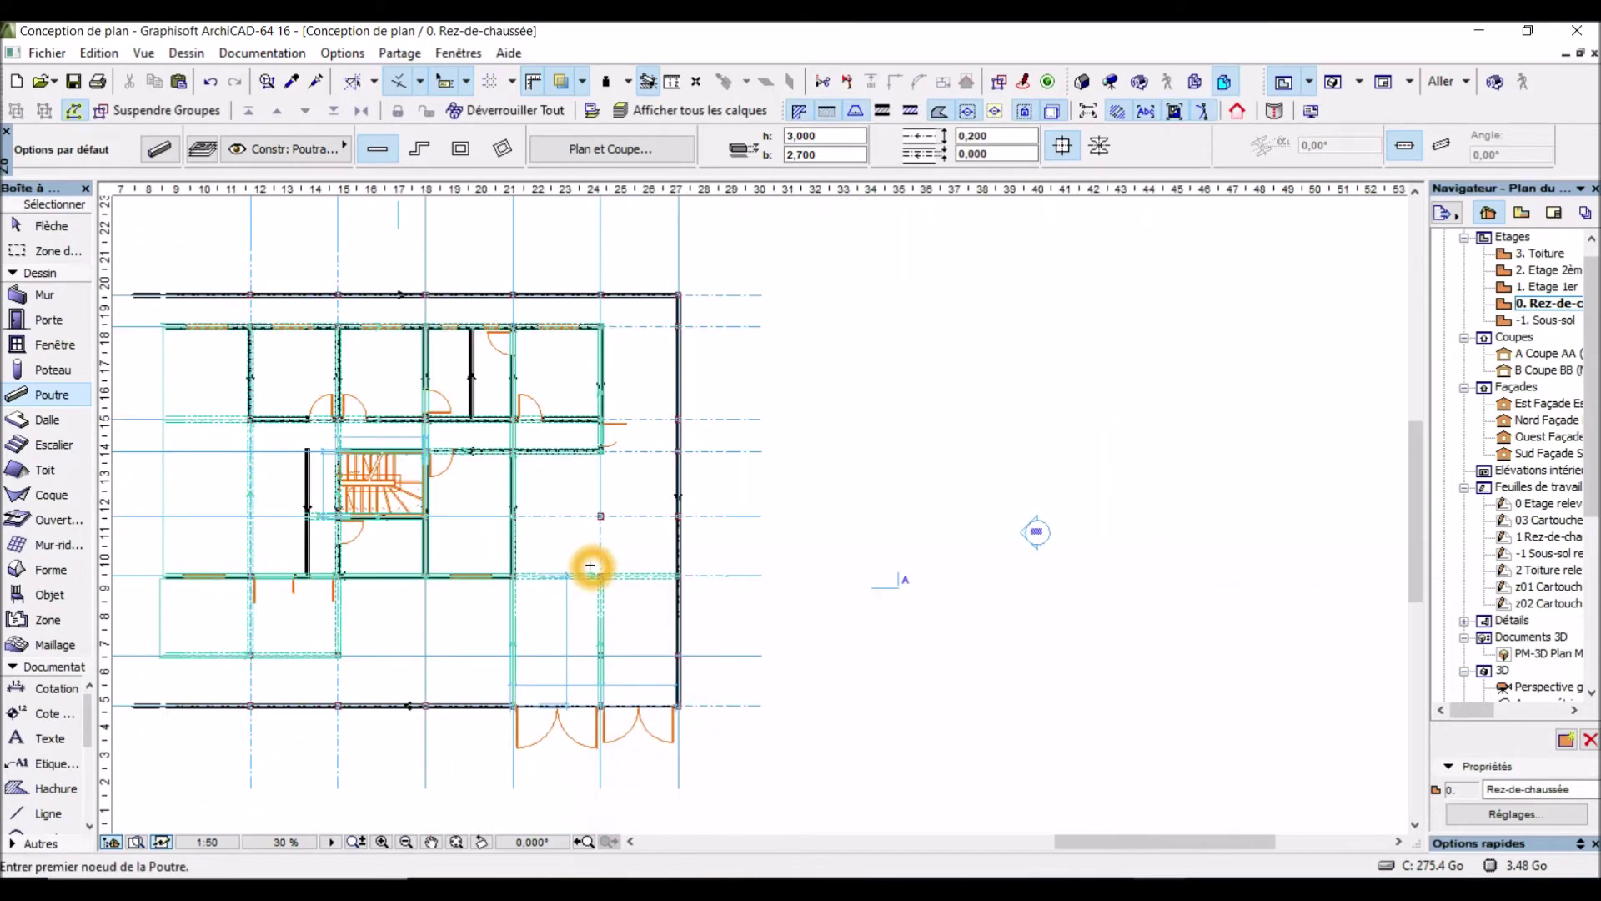
scroll(666, 718, up, 3)
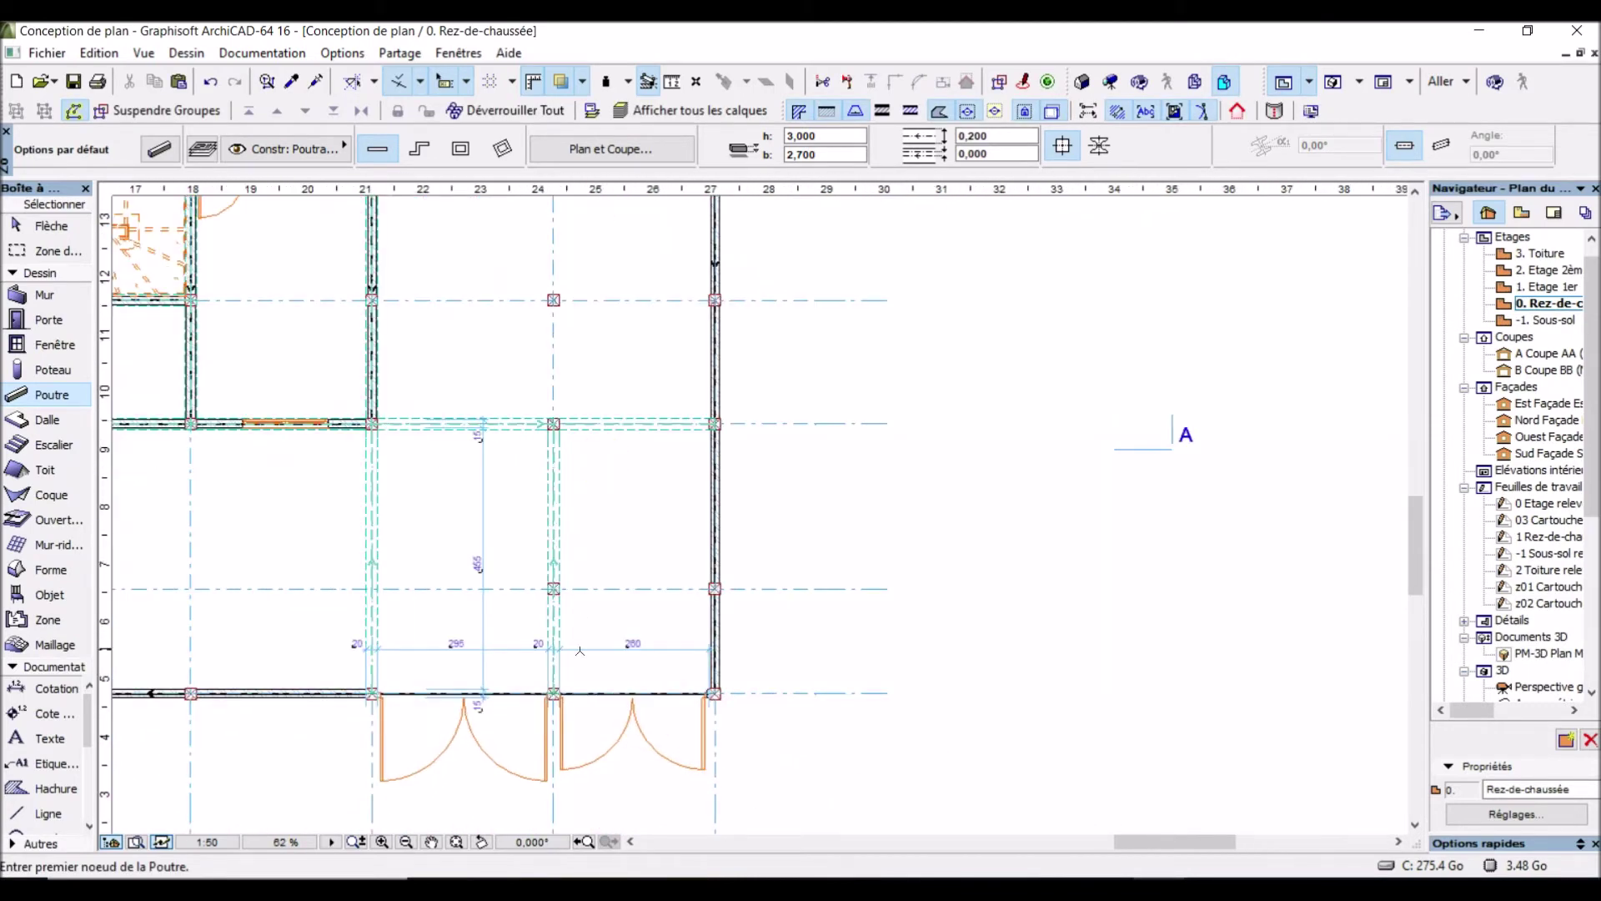
scroll(566, 688, down, 1)
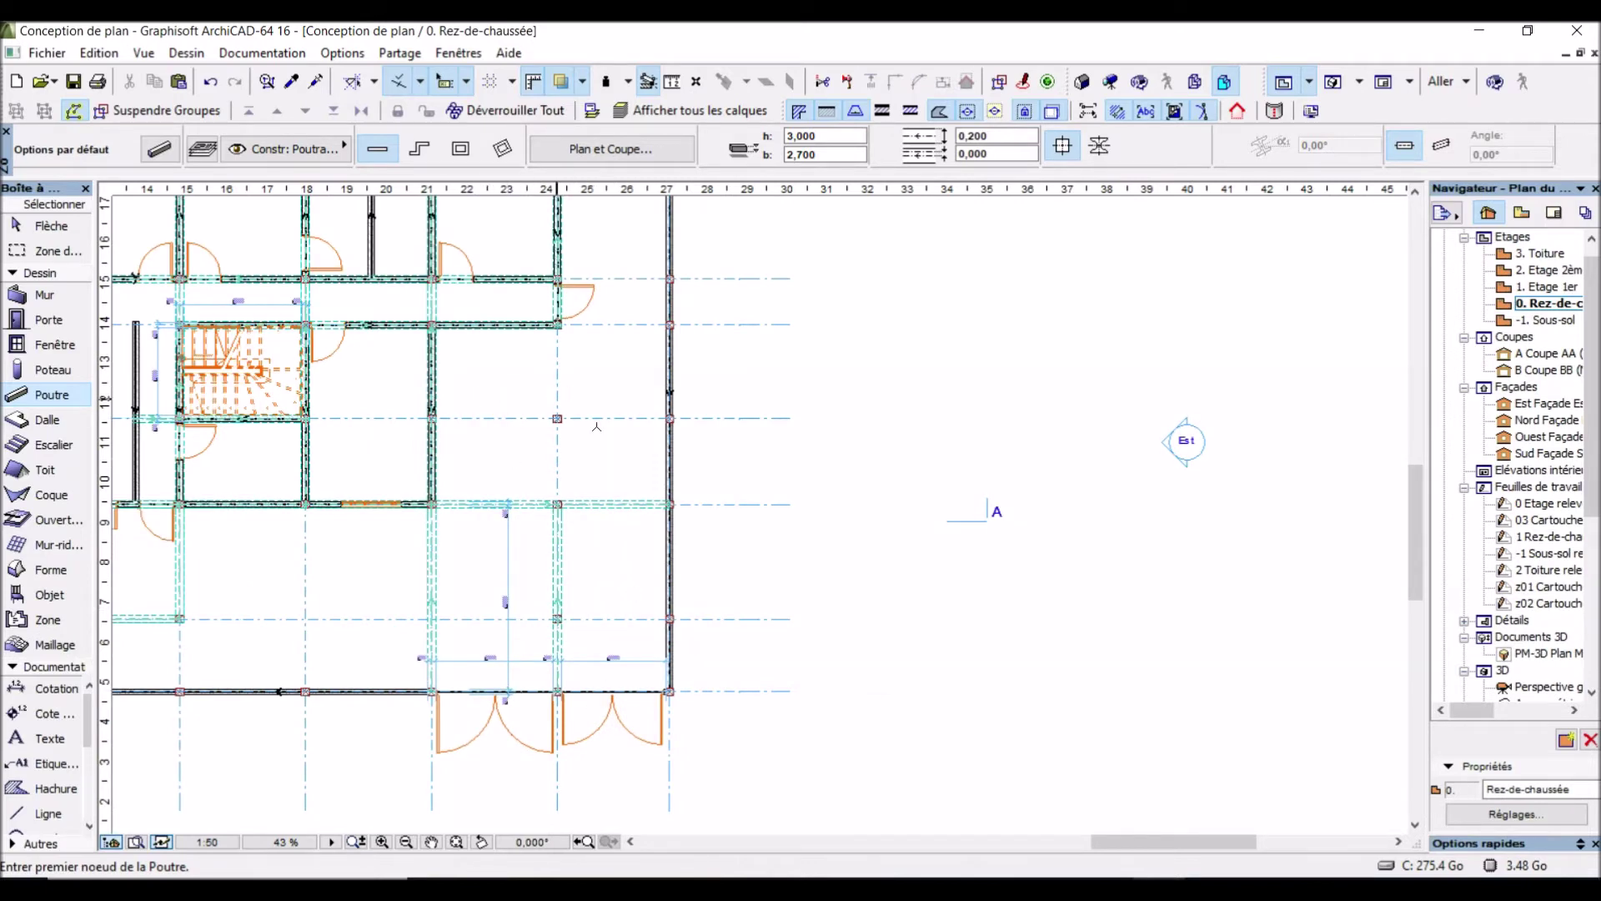
scroll(575, 691, up, 1)
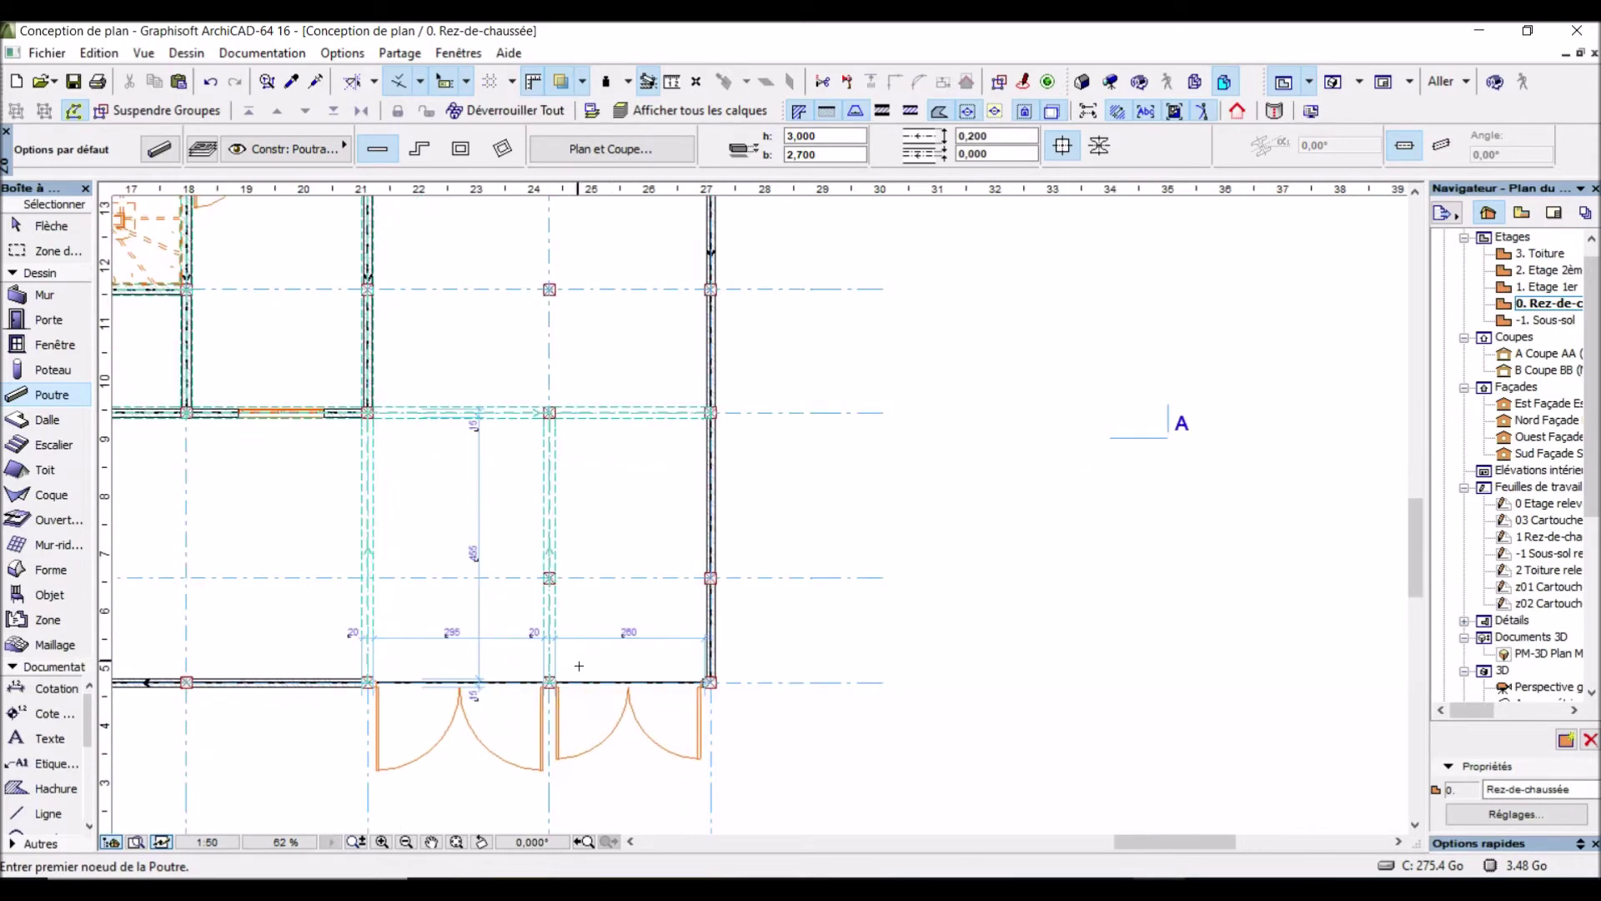
Draw a beam about 4.7 m long over the exterior side wall, from the garage's outer corner column to the column at the cross beam's end
click(711, 684)
scroll(712, 681, up, 5)
click(678, 707)
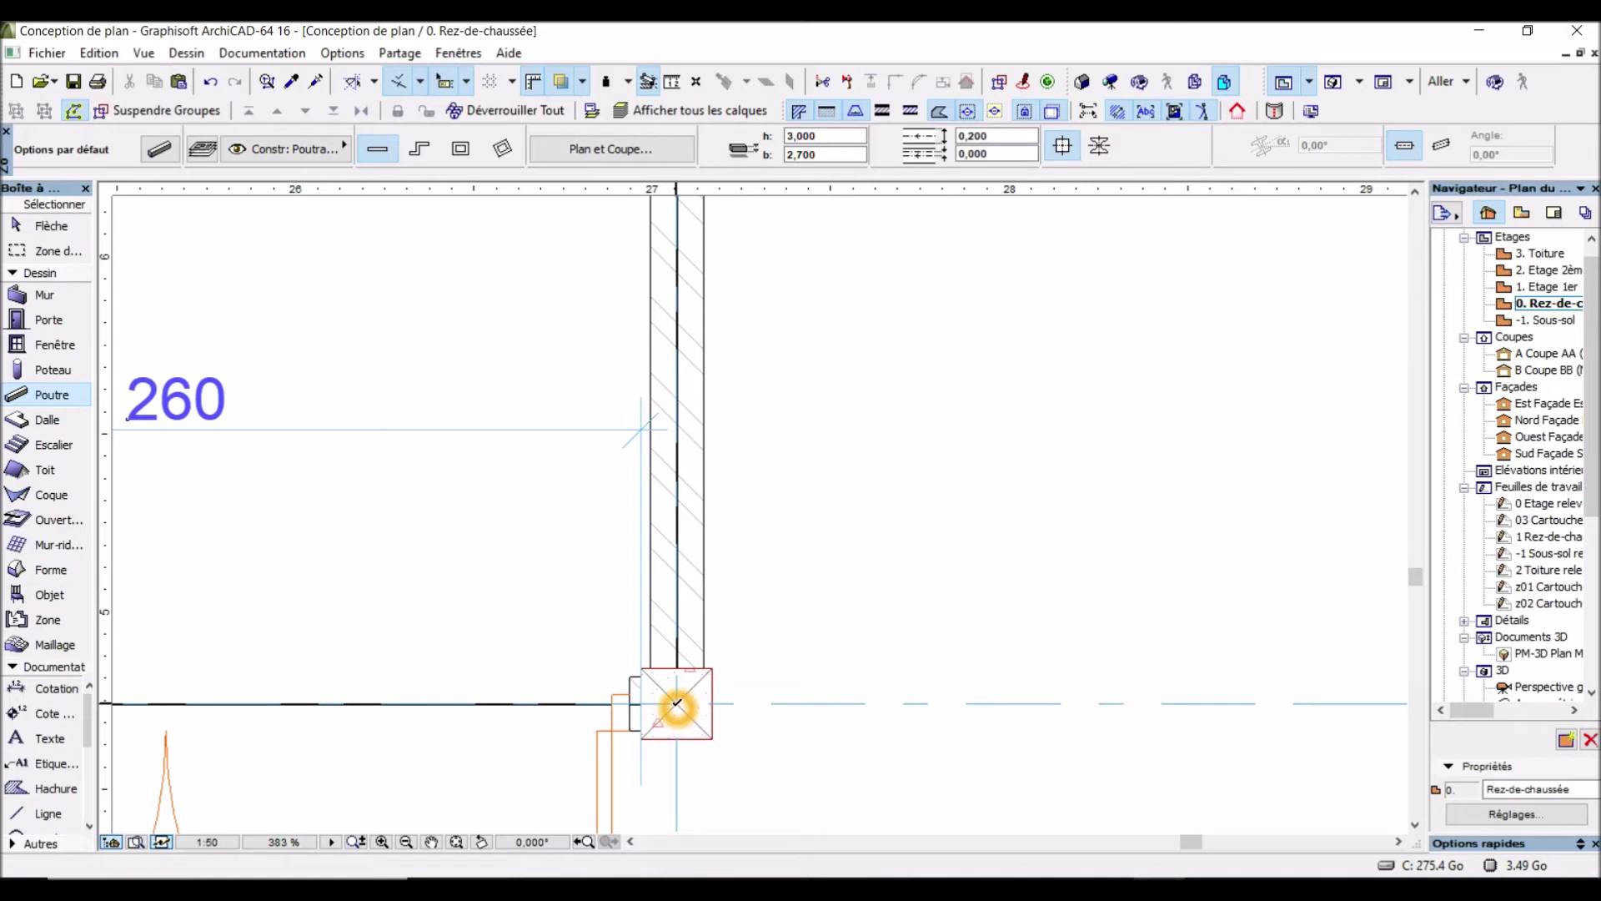
scroll(678, 734, down, 1)
scroll(677, 738, down, 2)
scroll(682, 399, up, 2)
scroll(681, 400, up, 2)
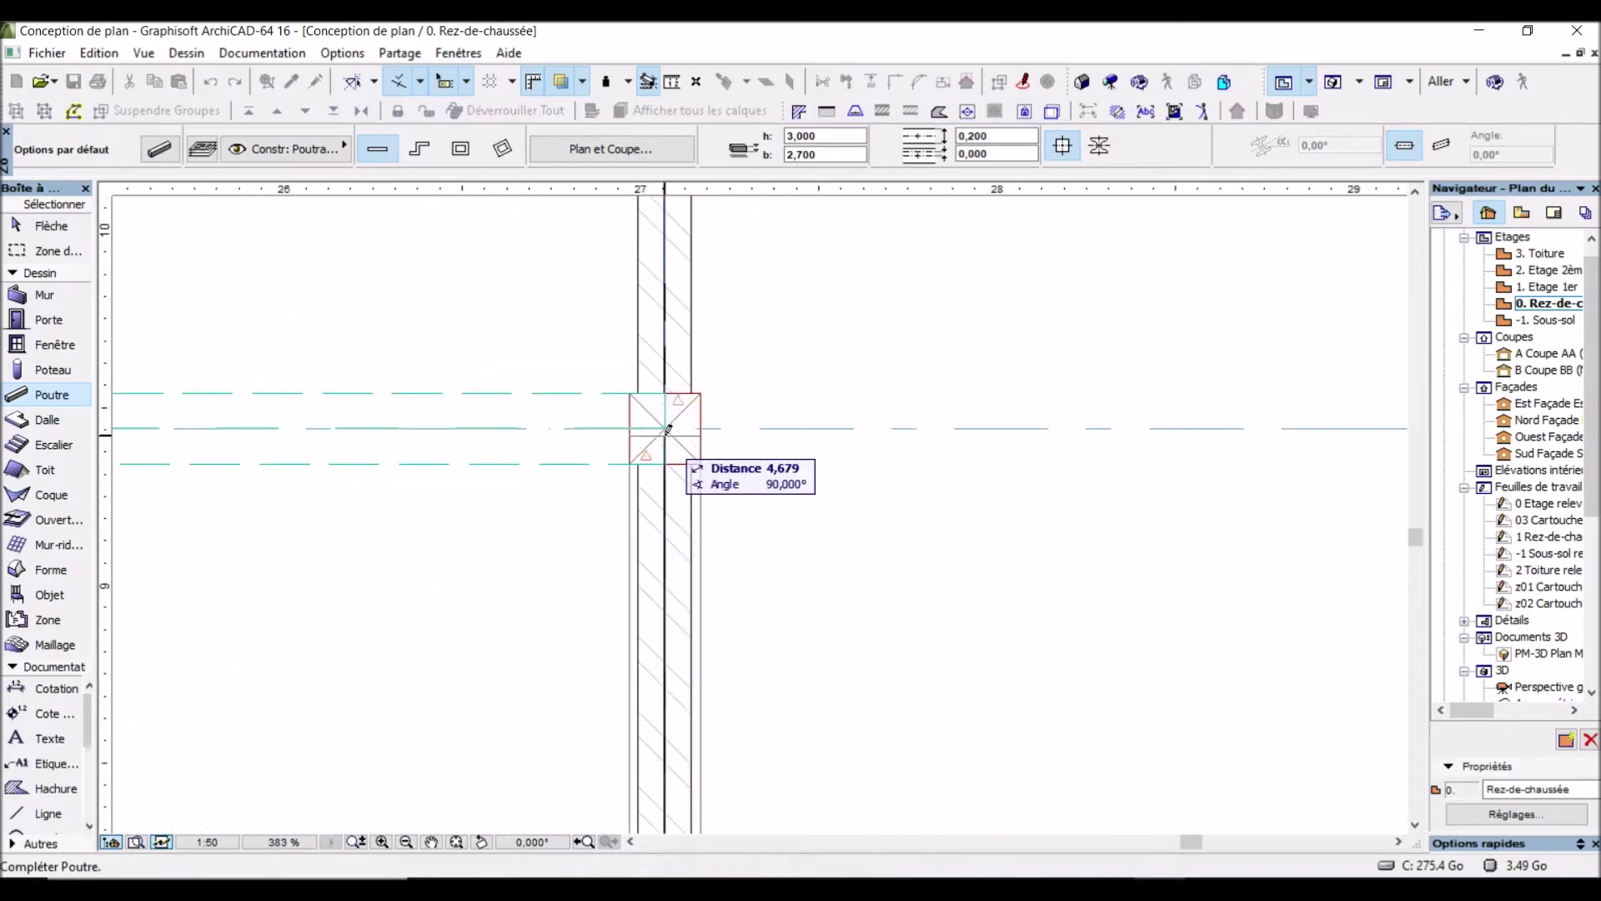
click(666, 418)
scroll(664, 423, down, 5)
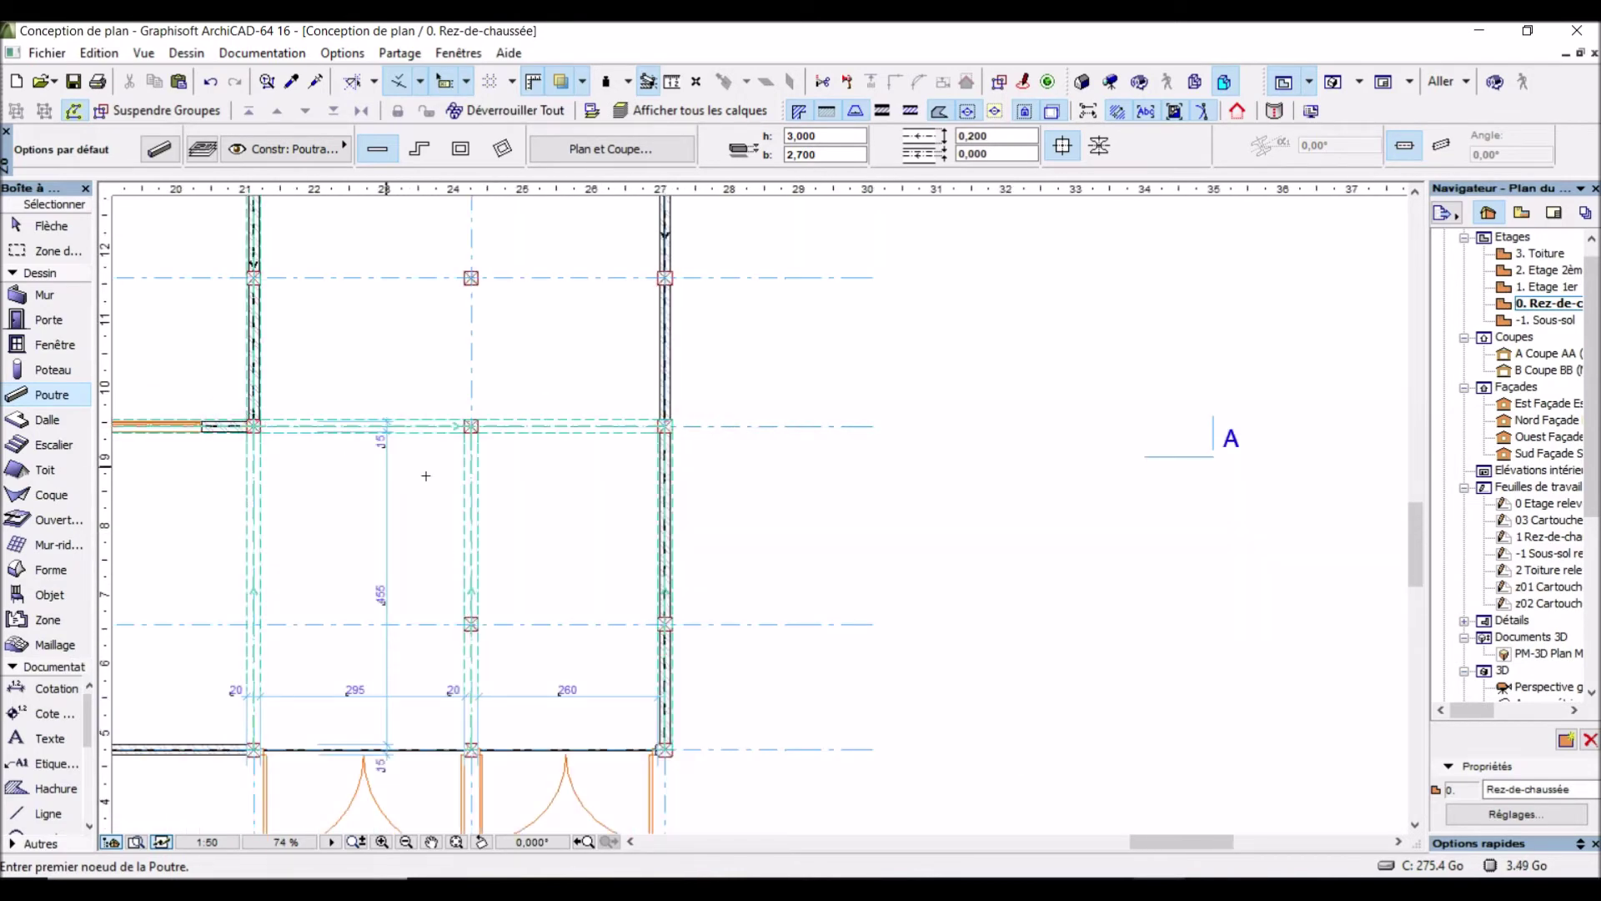
scroll(669, 611, down, 2)
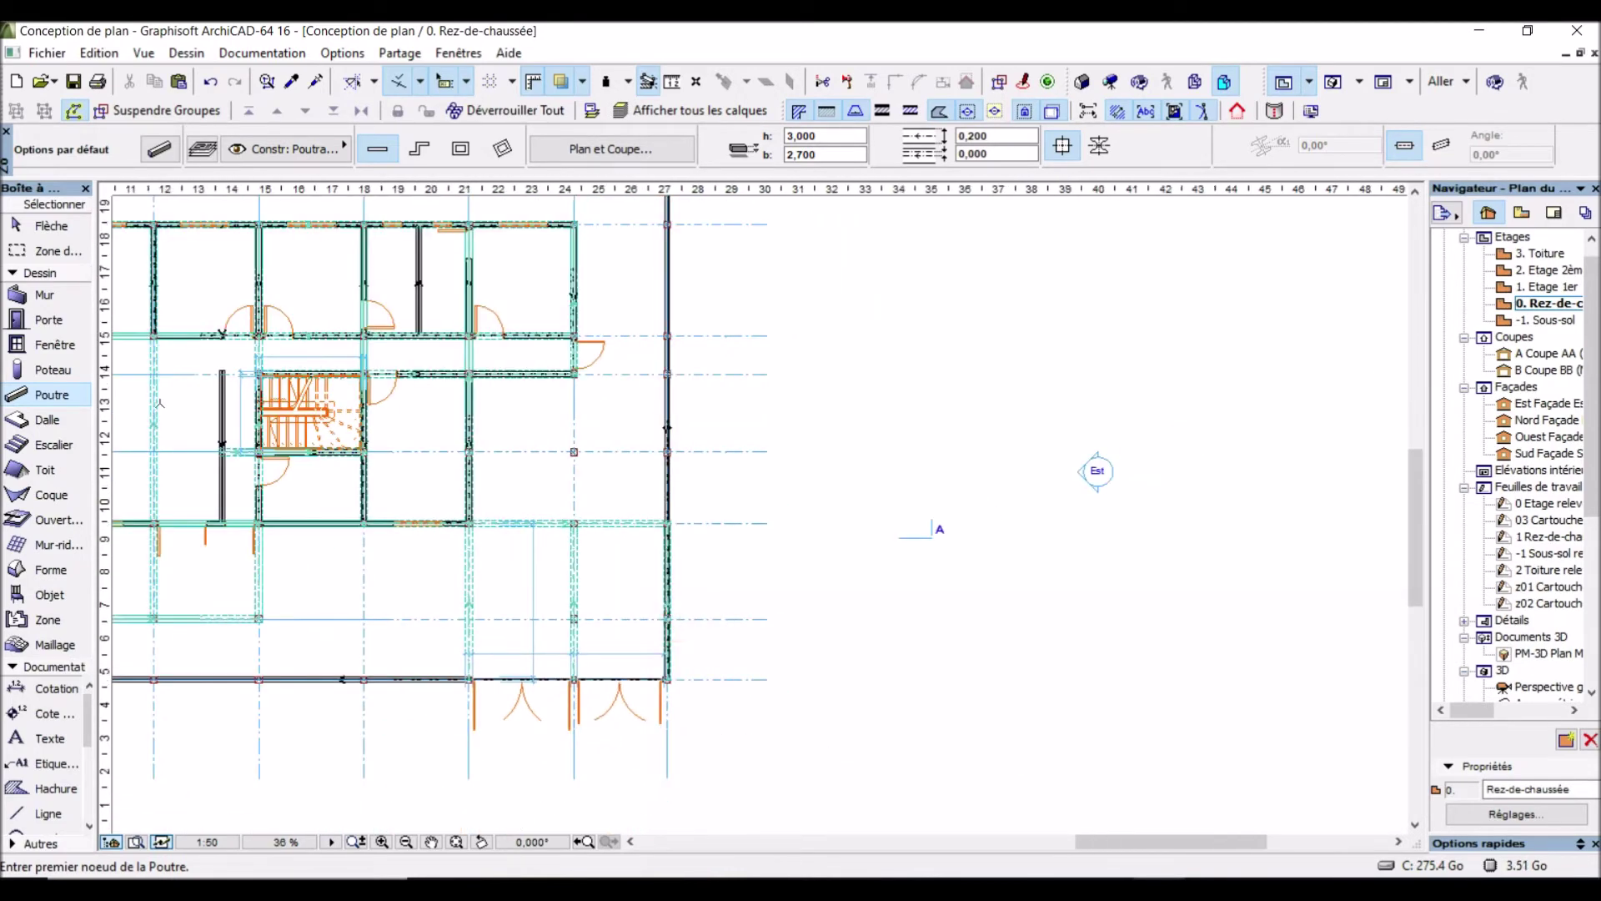
click(42, 423)
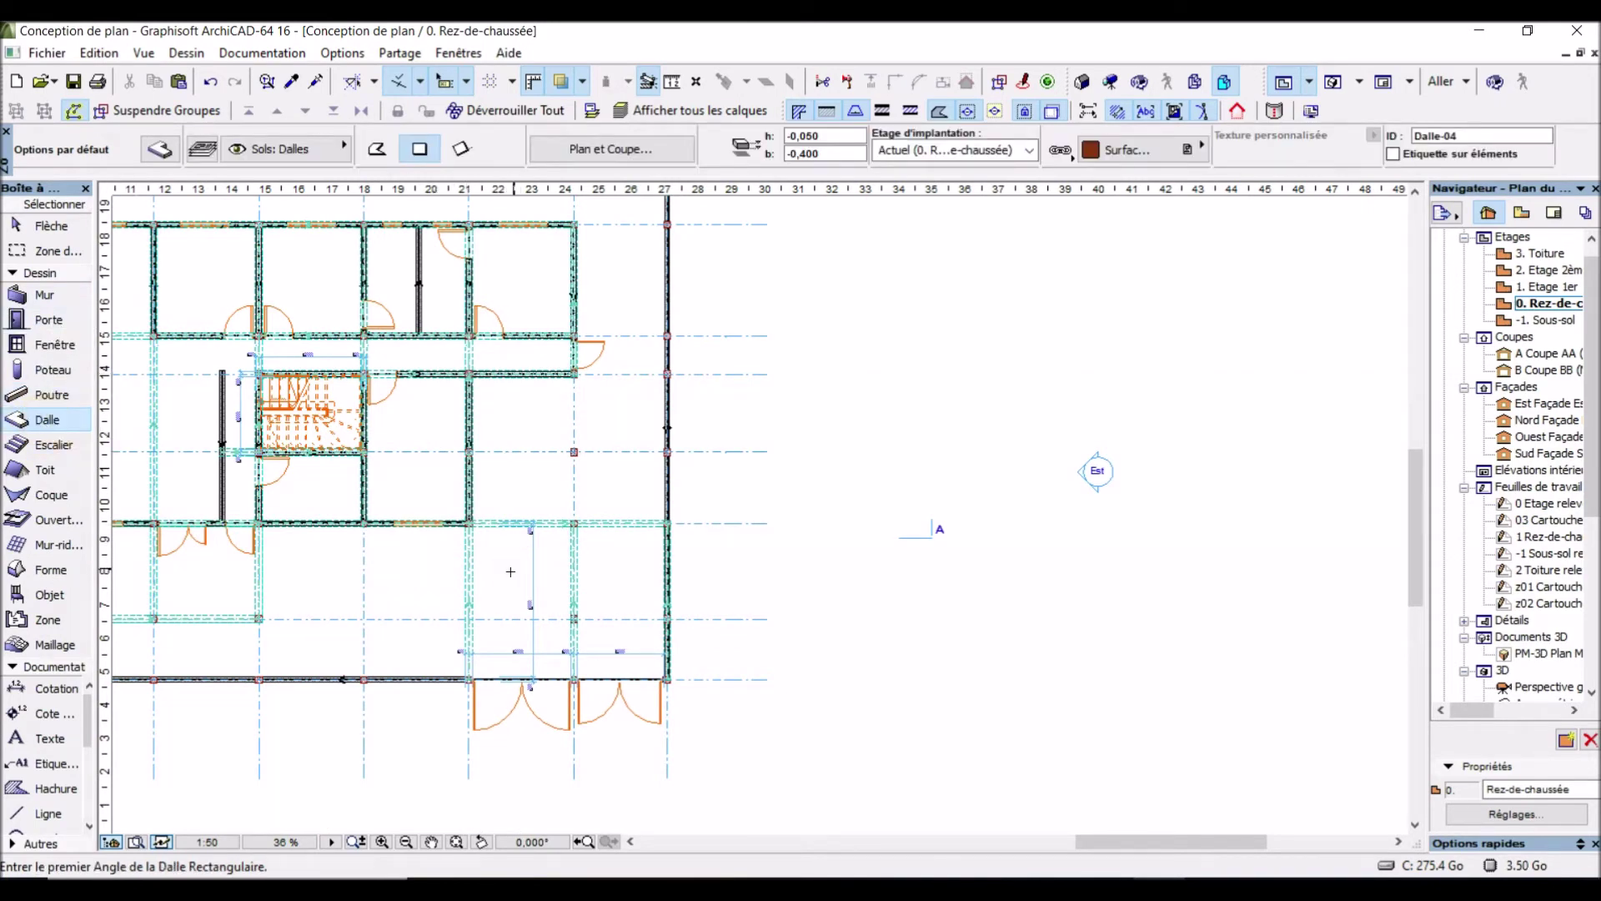
scroll(510, 571, up, 3)
scroll(420, 456, up, 5)
scroll(420, 454, up, 1)
click(416, 344)
click(472, 294)
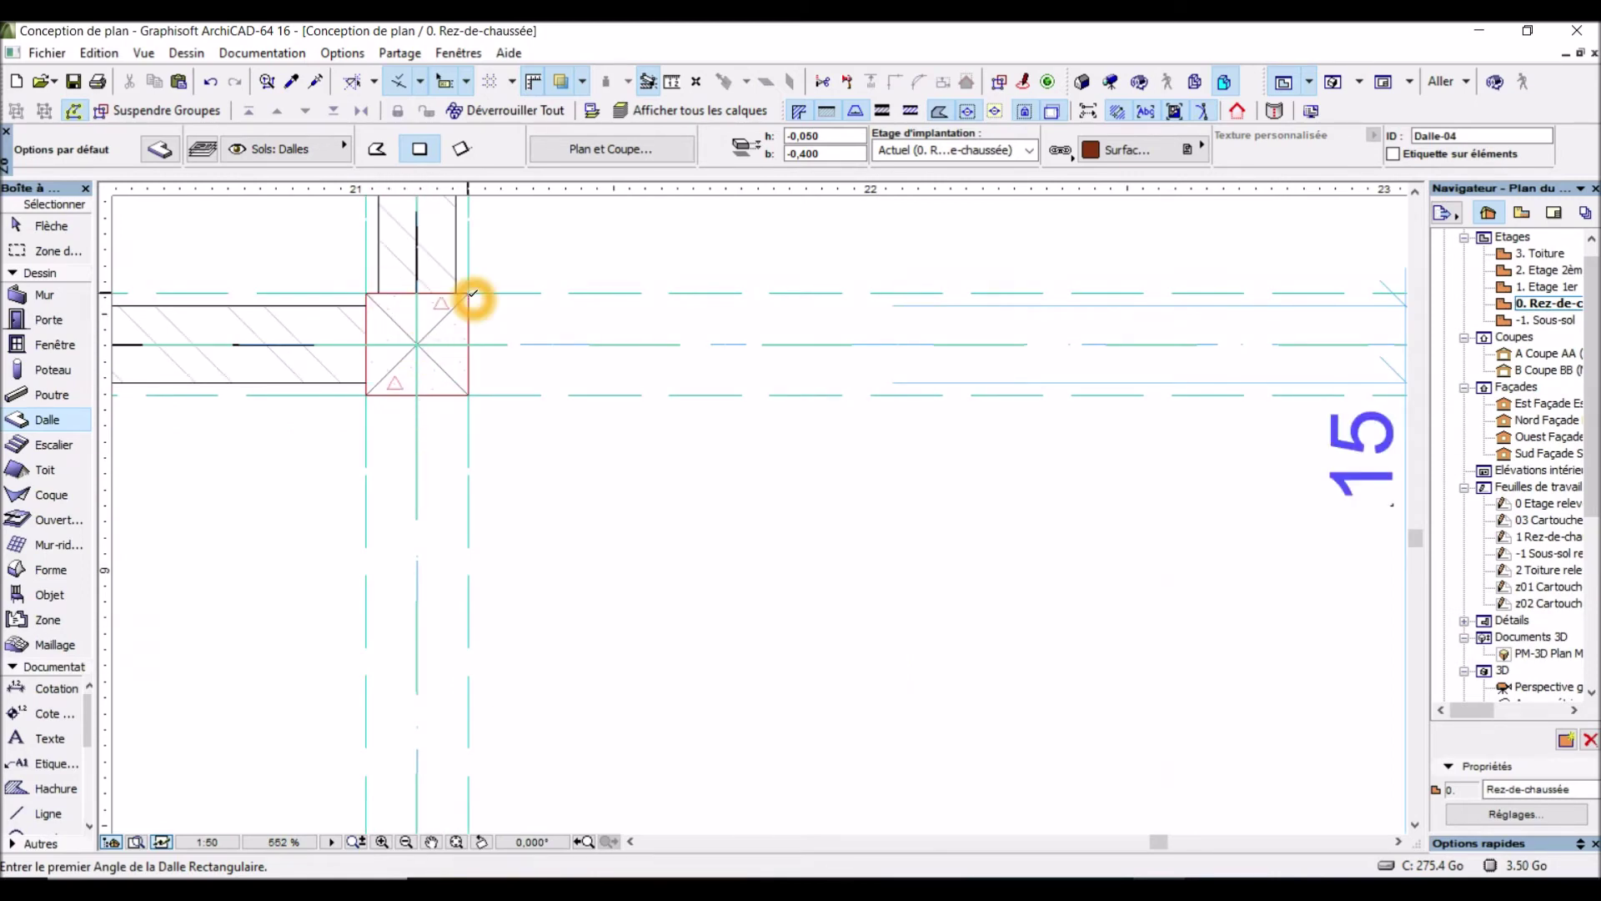
click(472, 293)
click(371, 289)
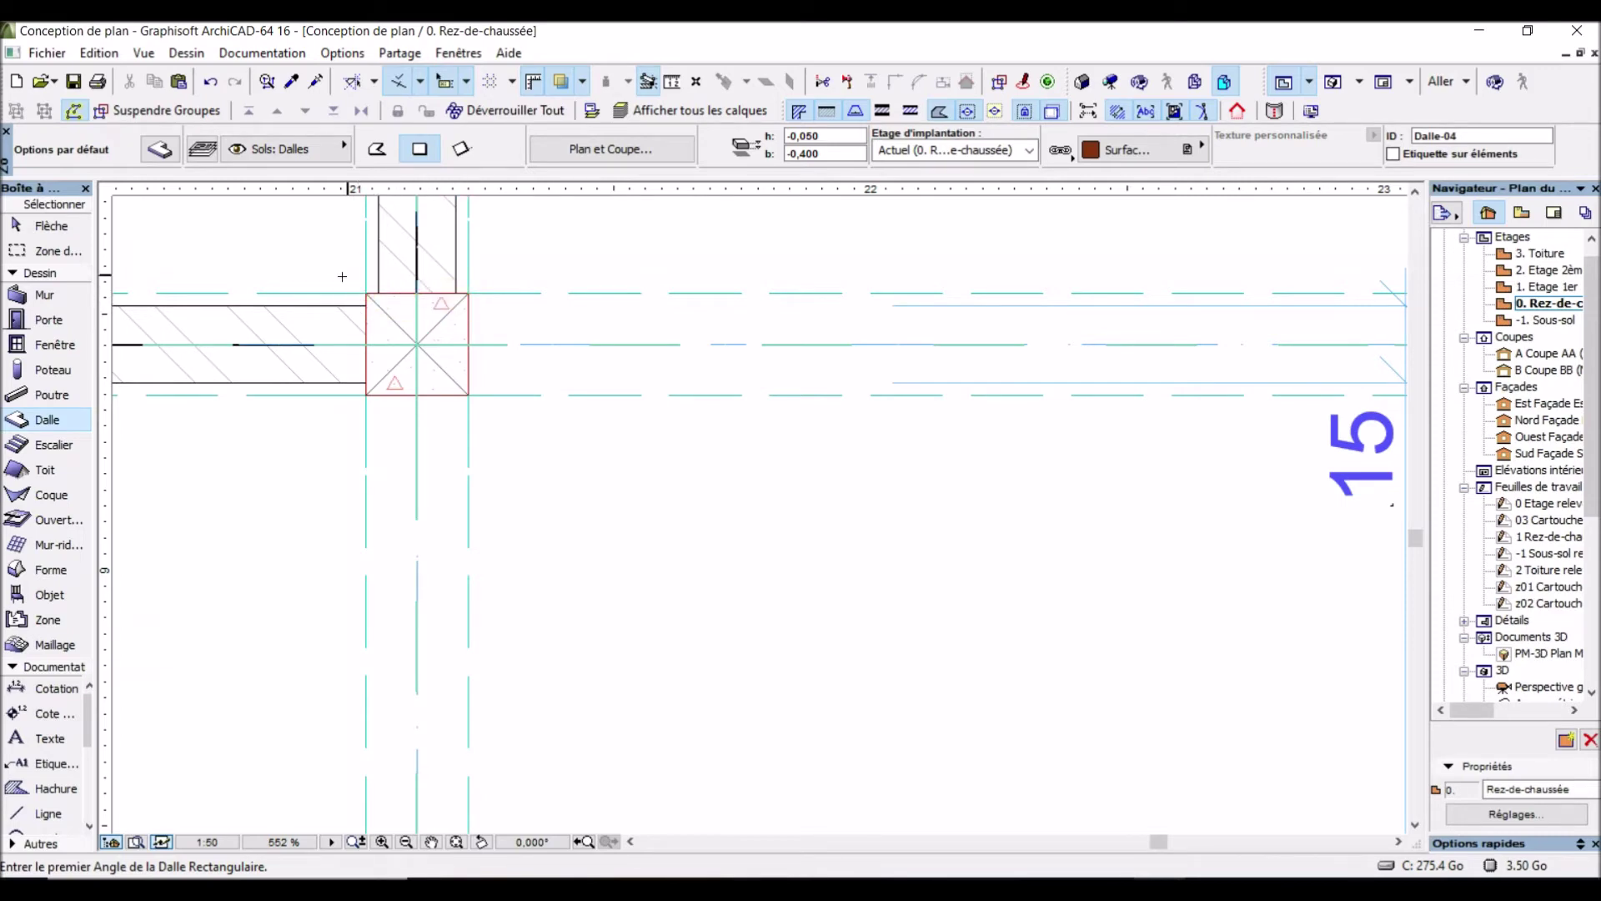
scroll(354, 322, down, 1)
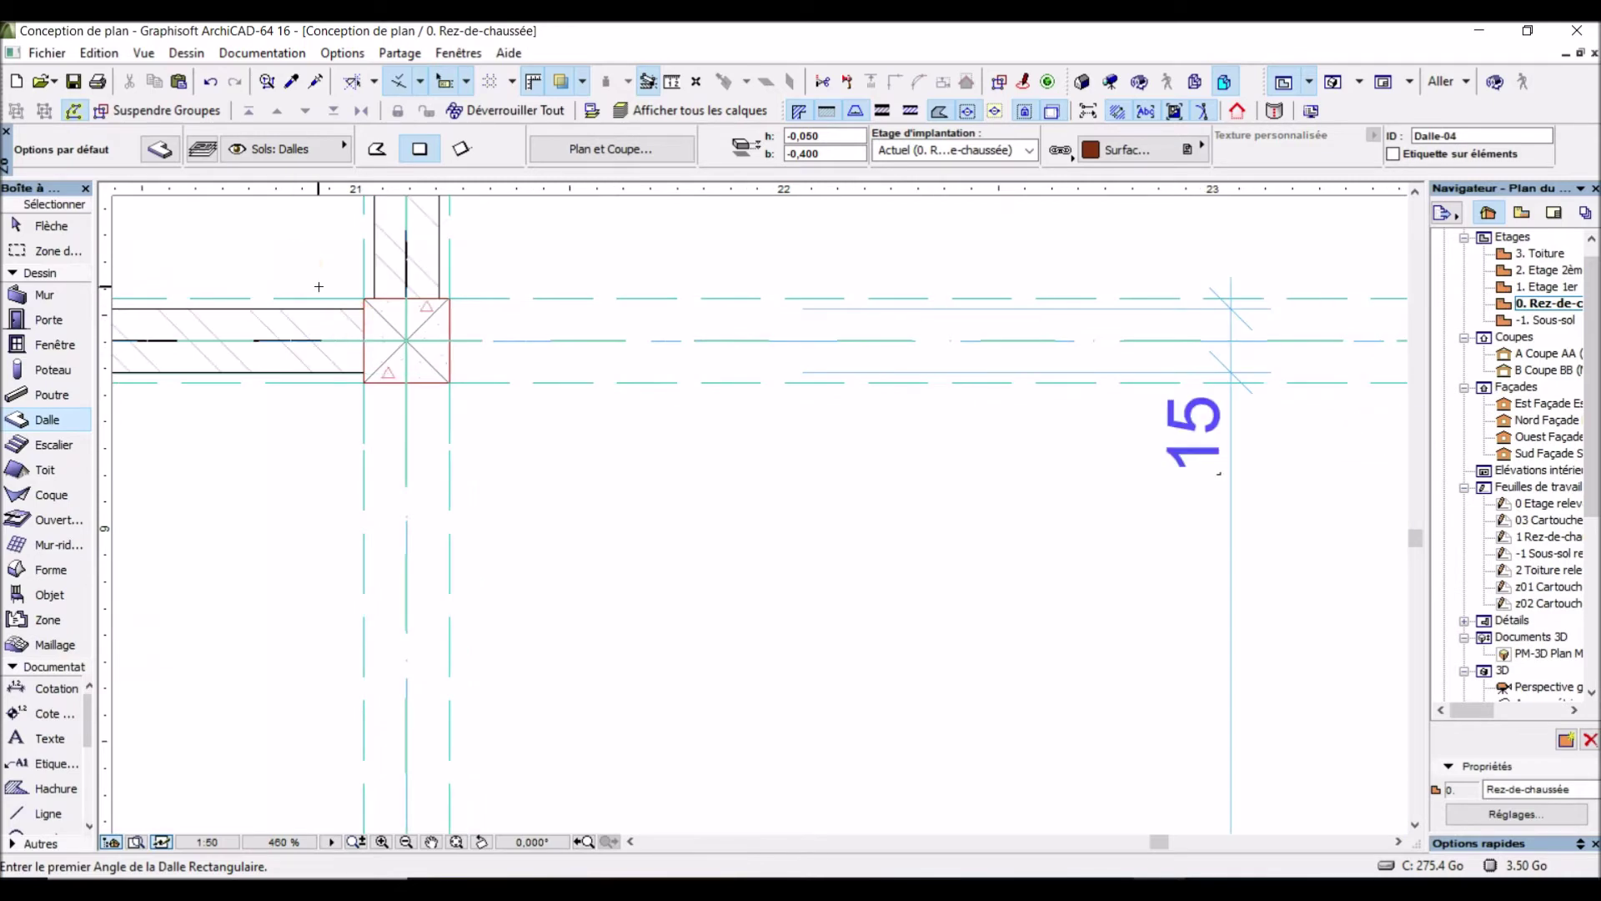
Examine where the existing house slab's edges end at the house corner column
click(63, 227)
click(300, 248)
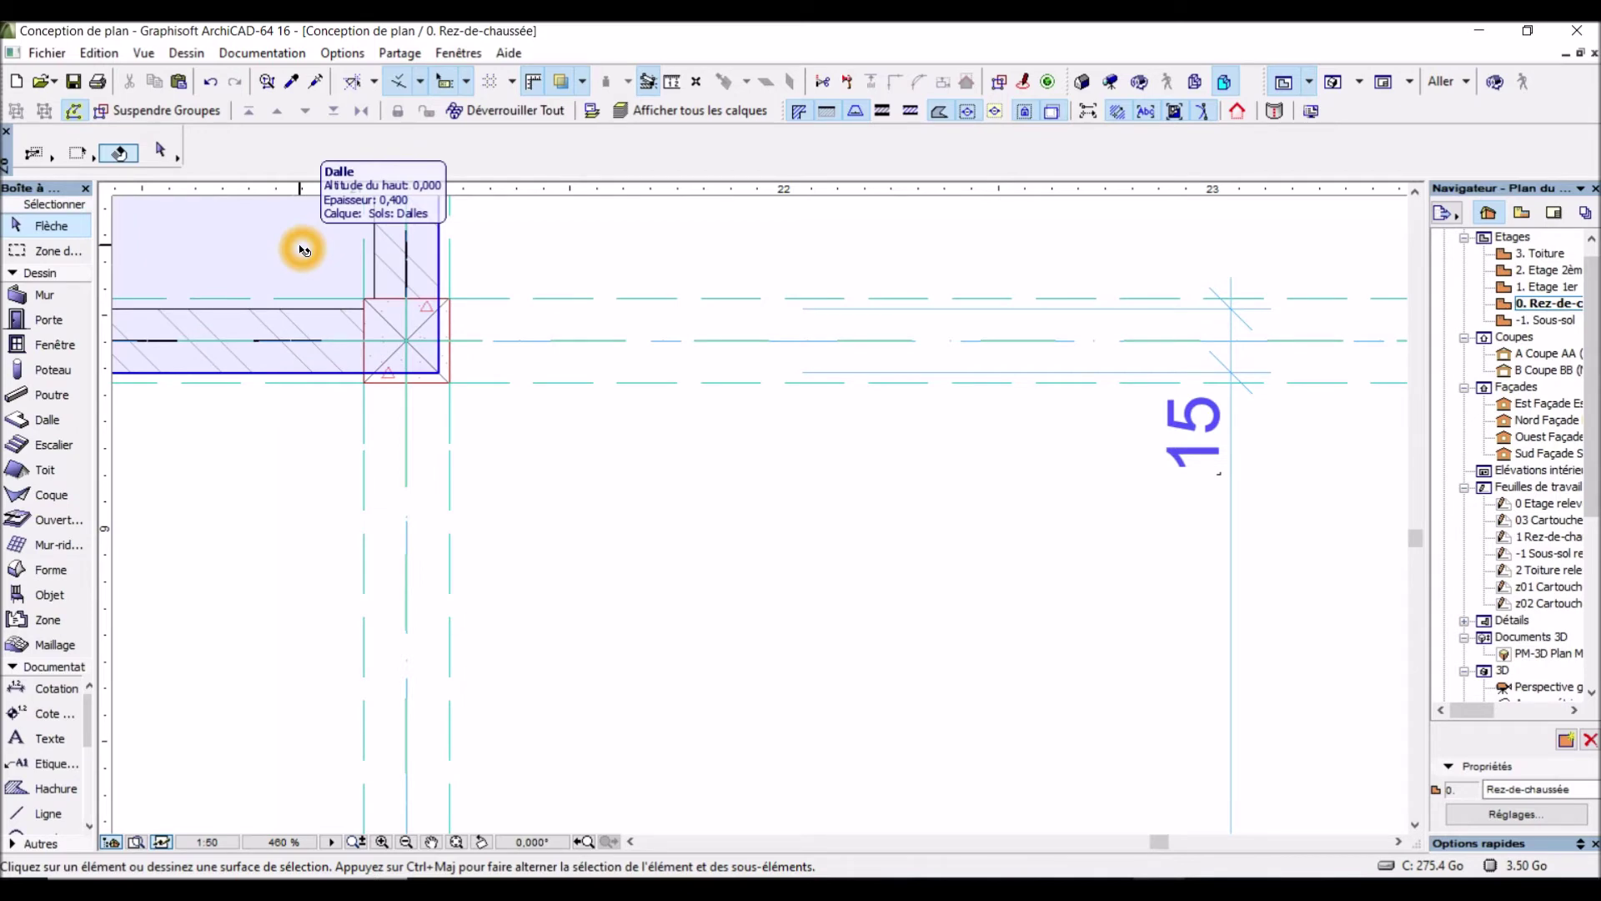
click(440, 326)
click(439, 374)
click(440, 334)
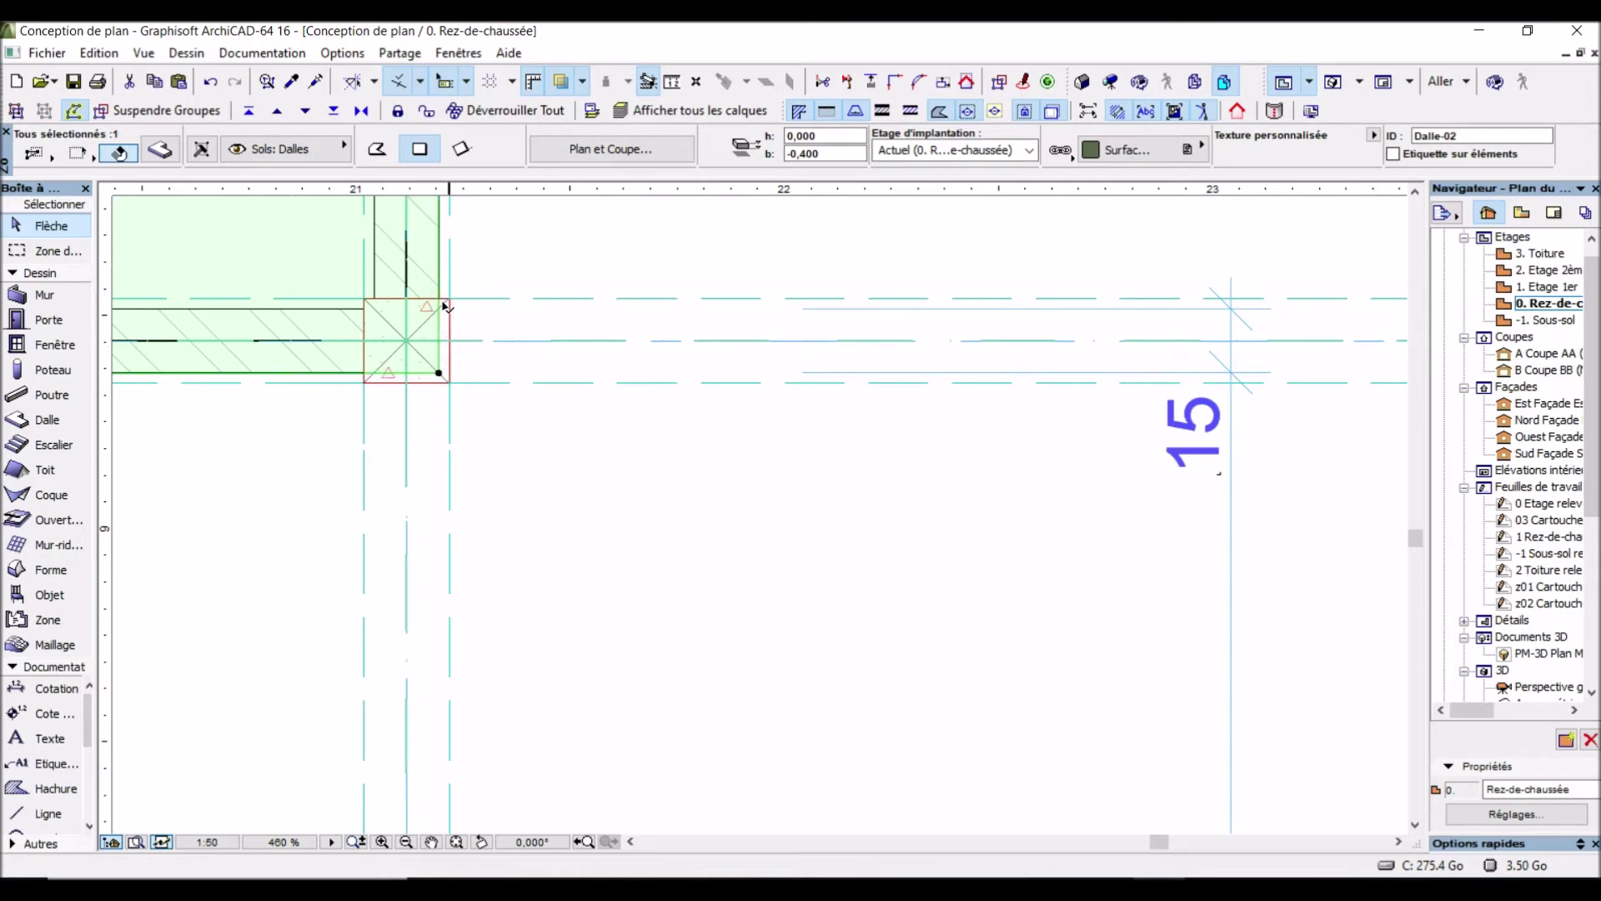
click(443, 302)
click(439, 372)
click(461, 359)
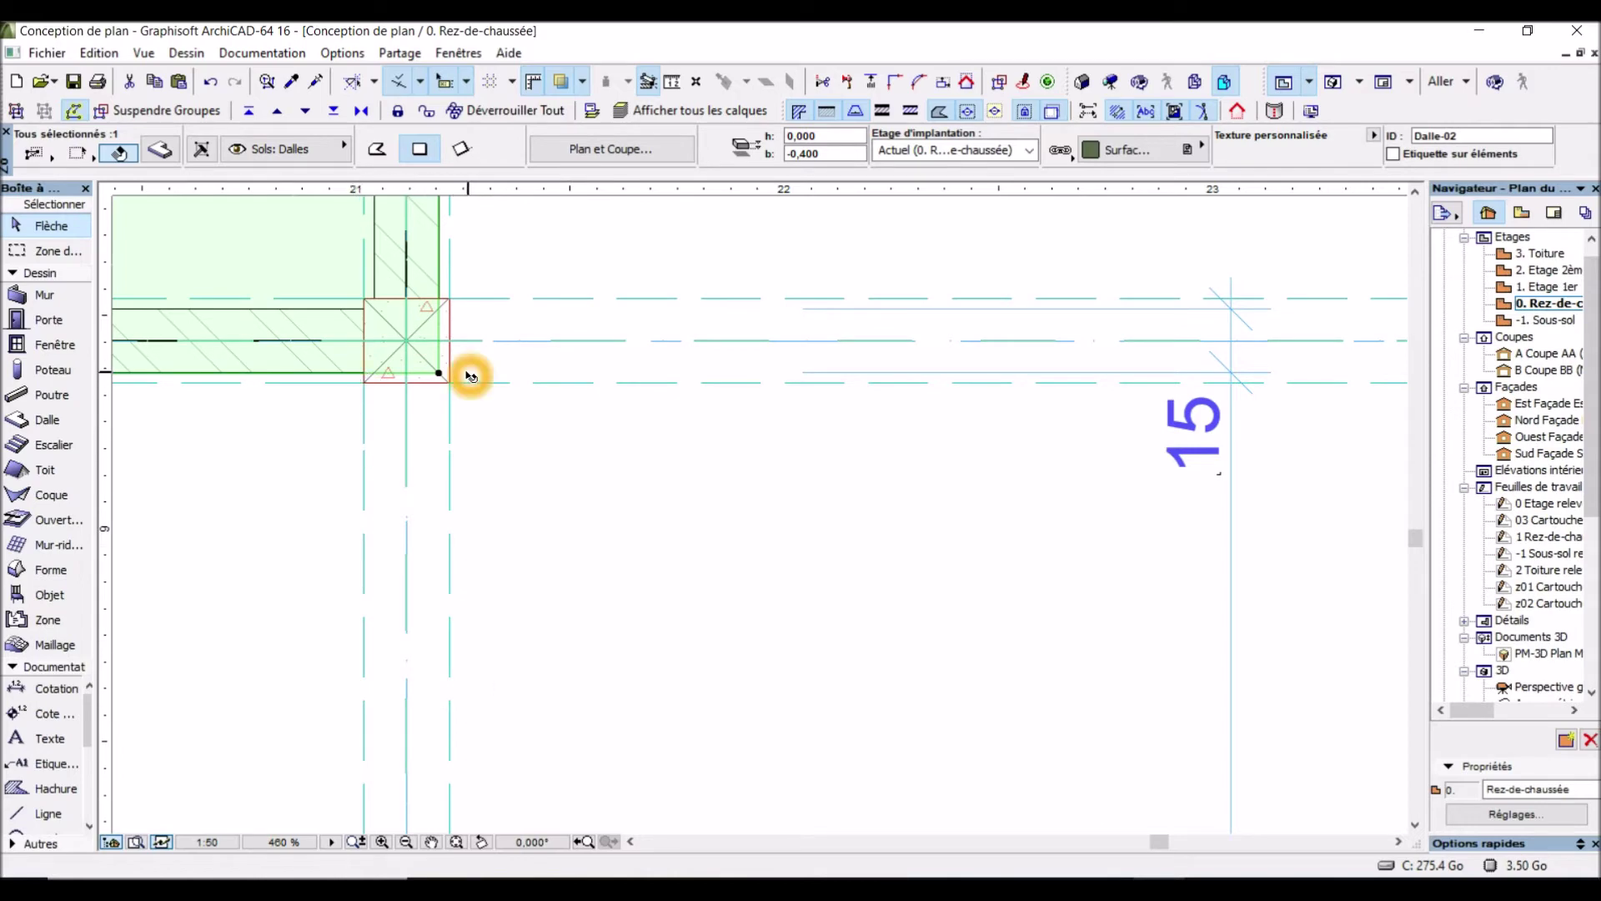
click(226, 455)
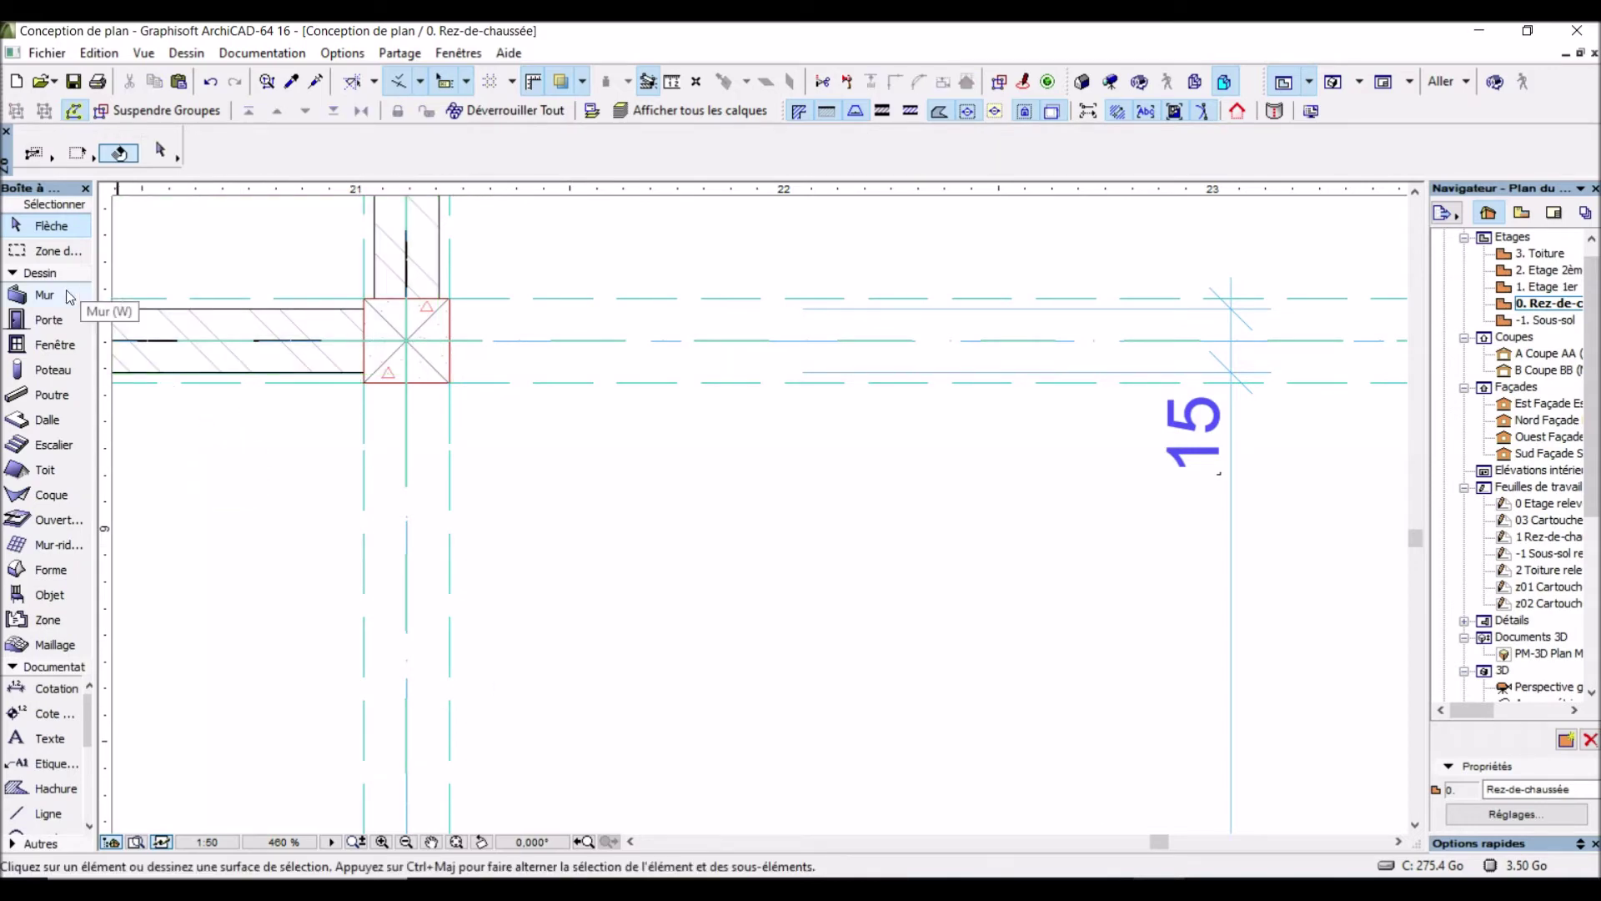
Draw a rectangular garage slab, top at -0.050 and bottom at -0.400, from the house corner column's garage-side corner to the outer corner column's opposite corner
click(70, 420)
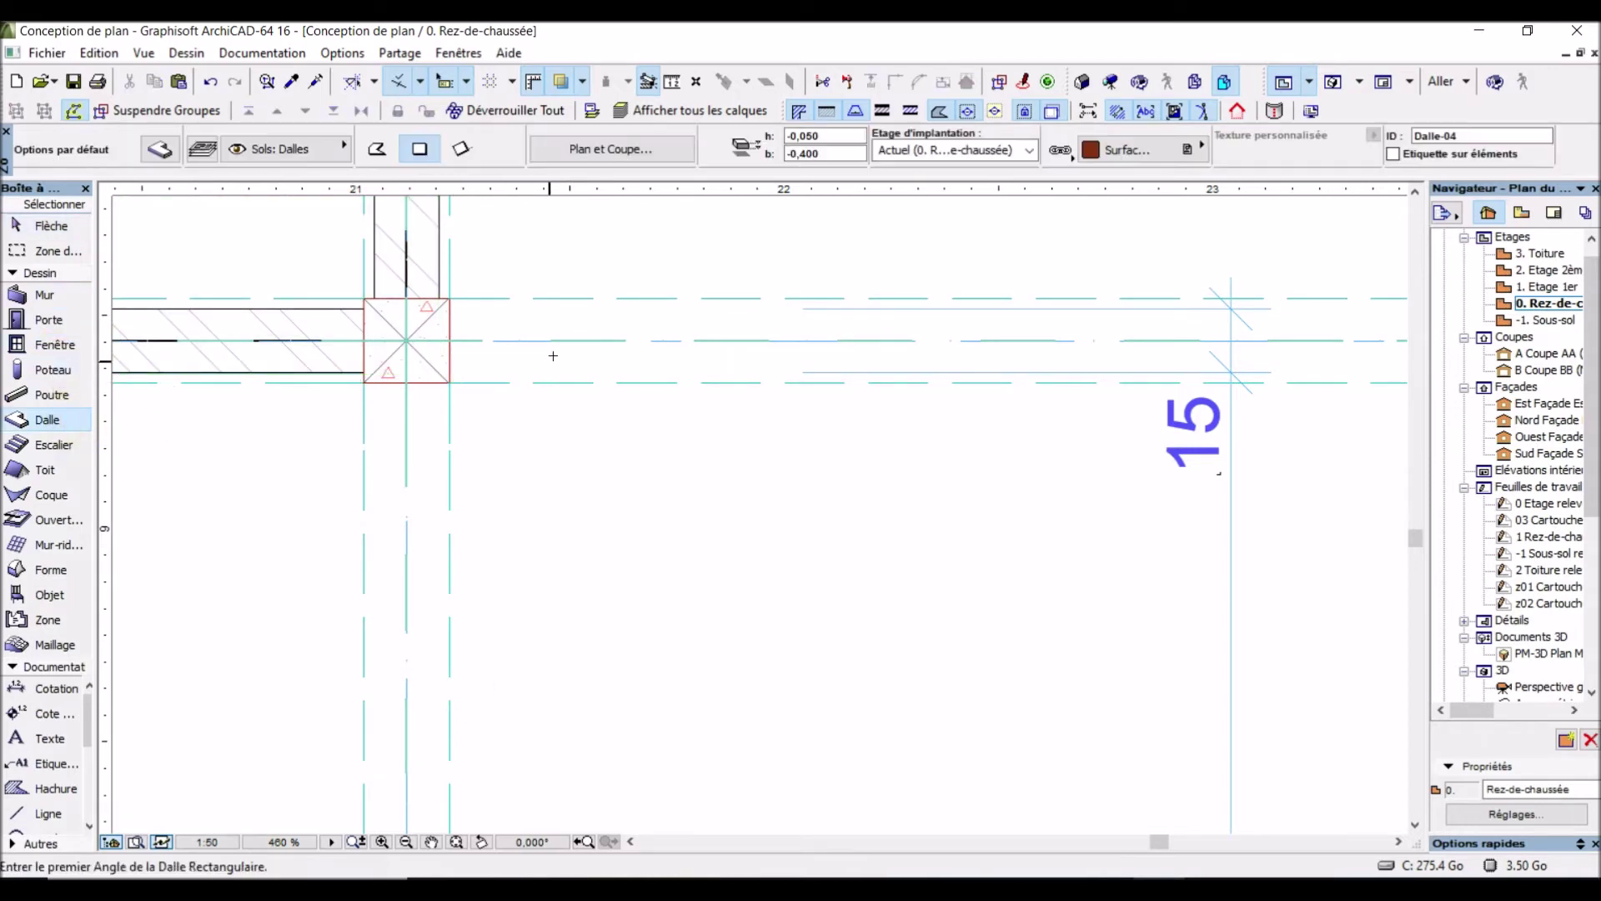
click(451, 297)
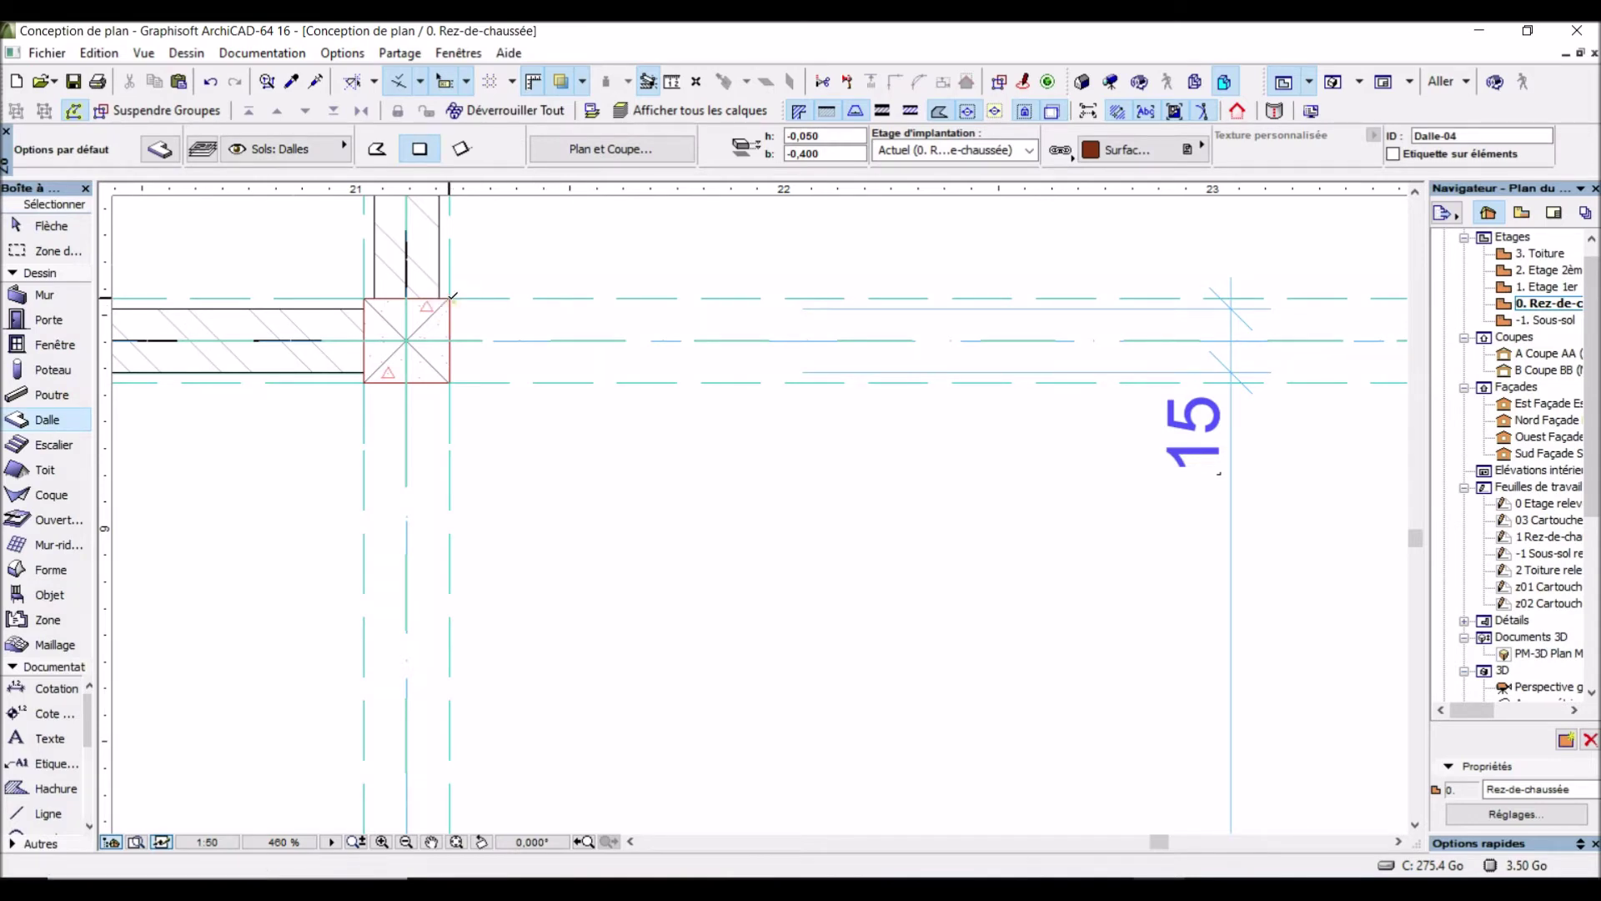
scroll(447, 322, down, 8)
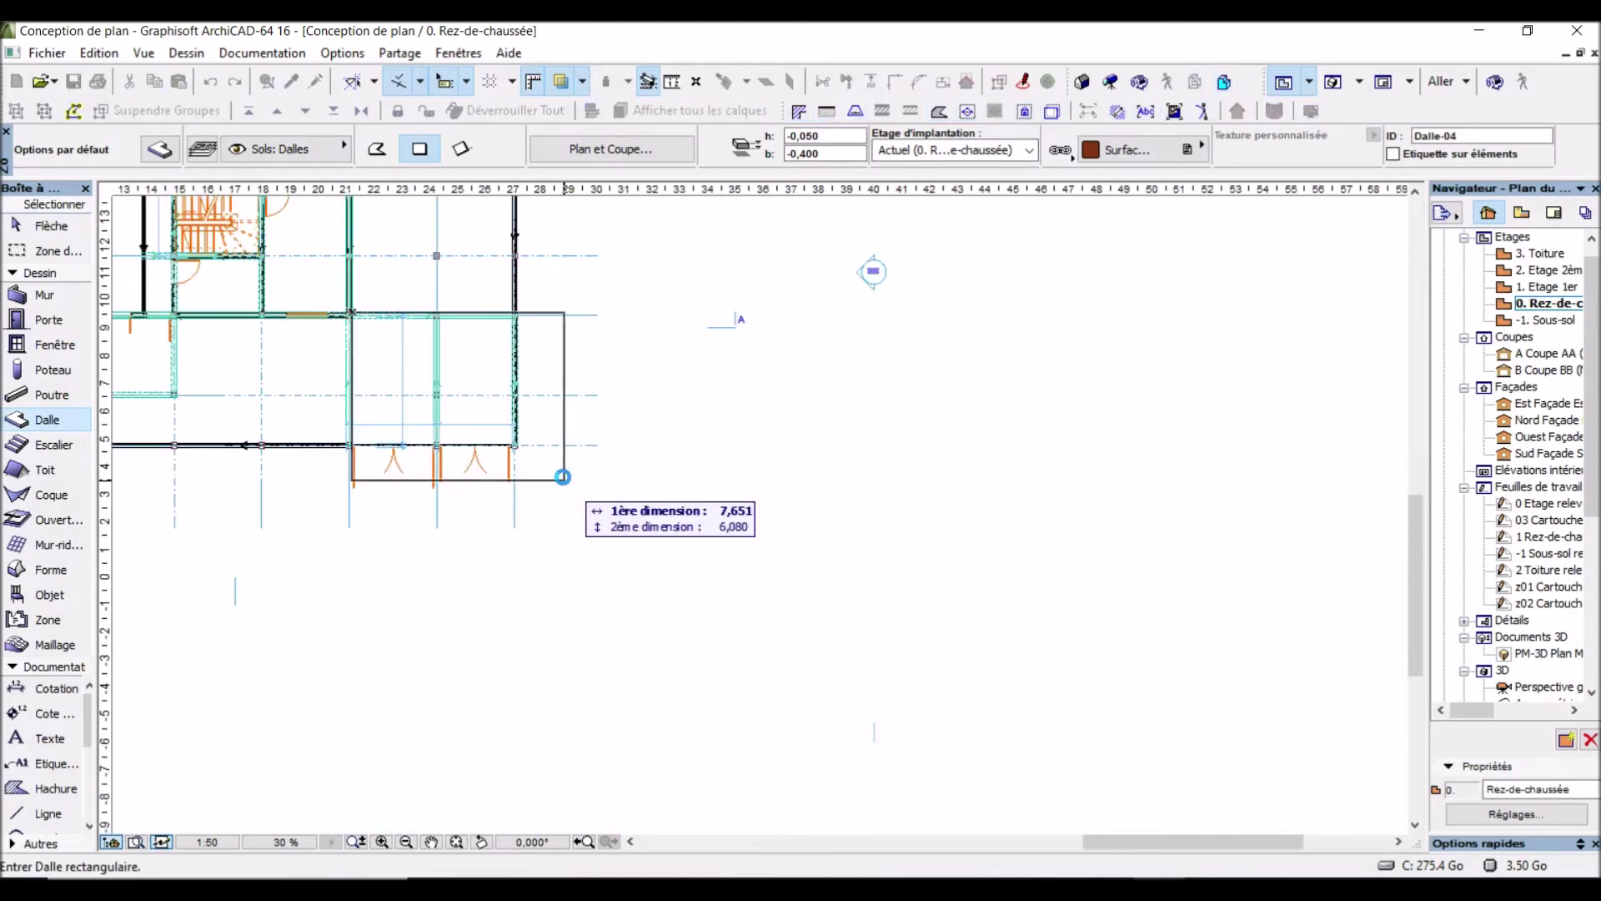
scroll(442, 400, up, 8)
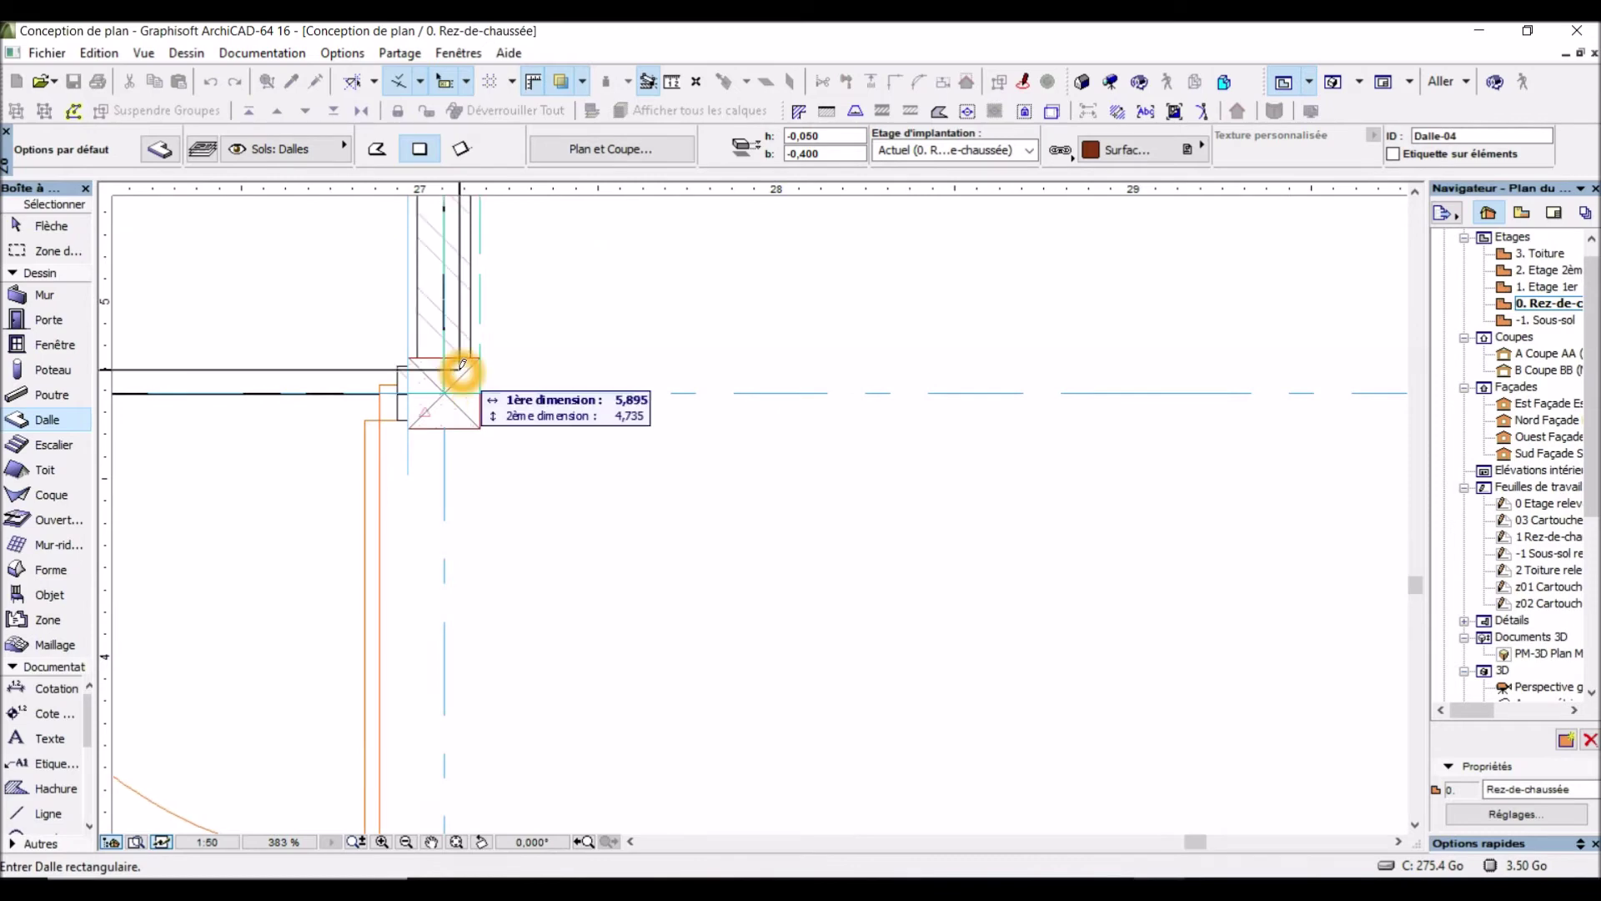
click(483, 422)
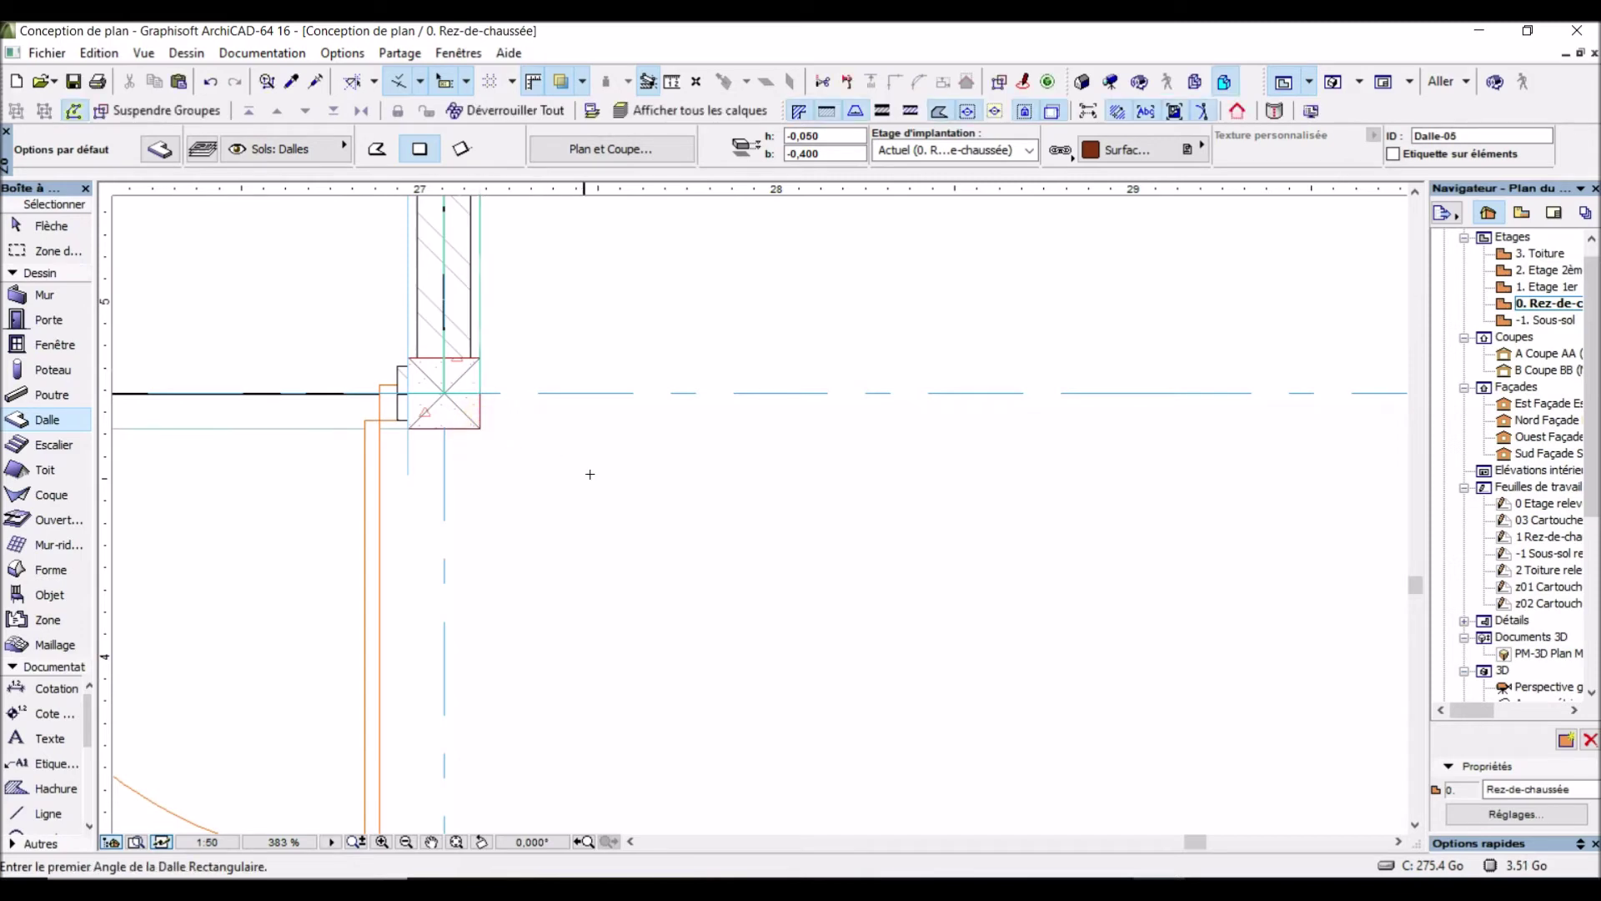
scroll(643, 536, down, 6)
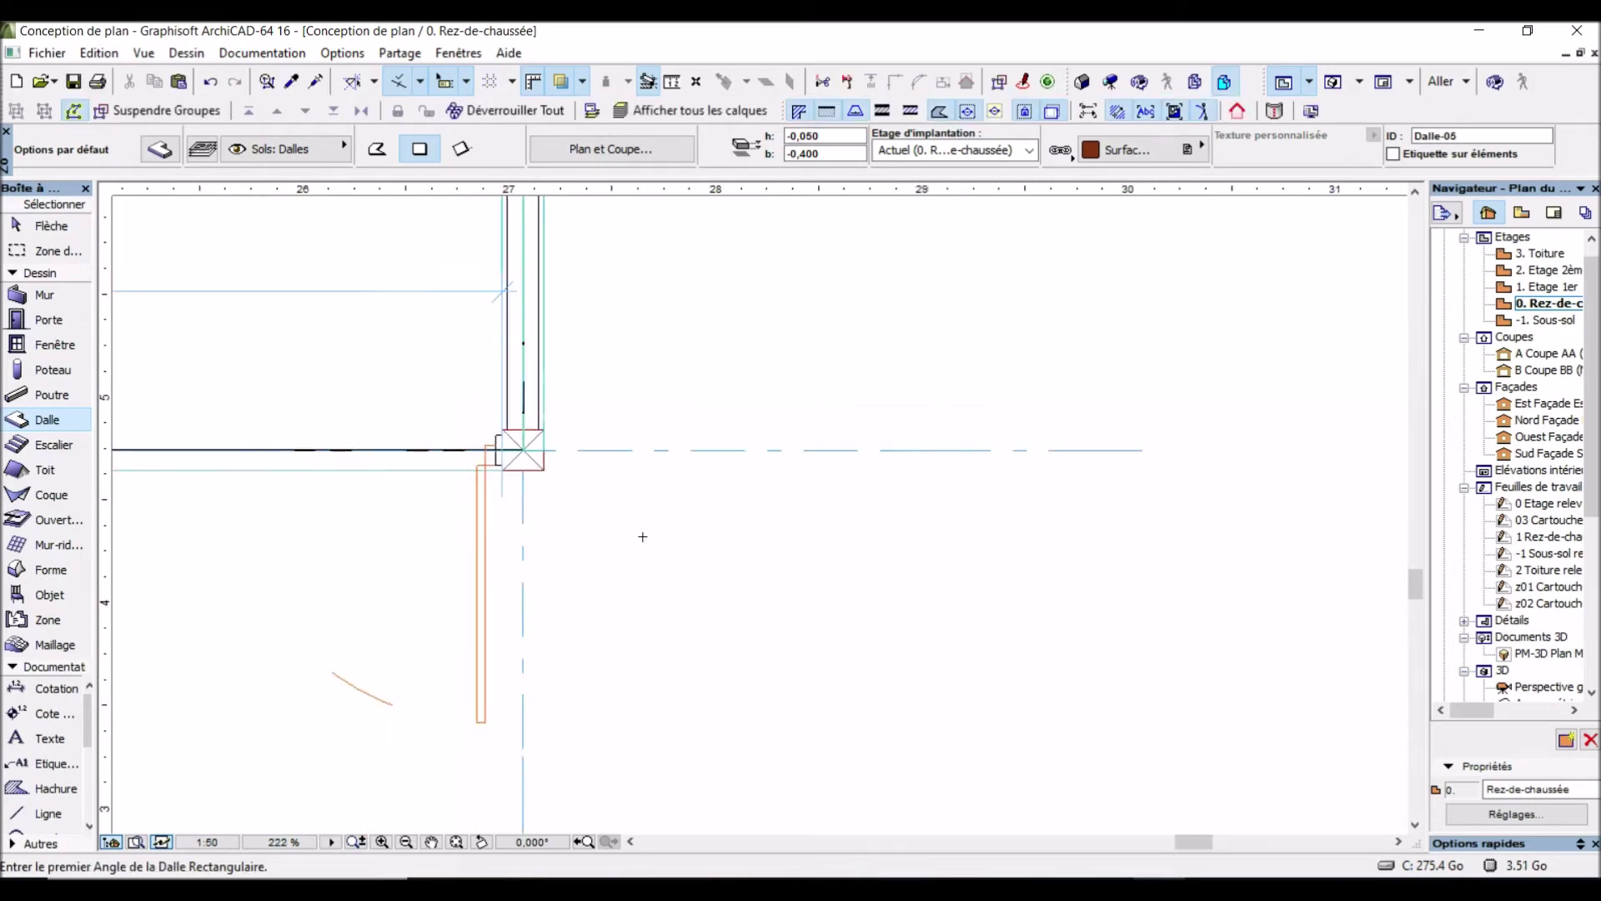
Insert a new node on the garage slab's house-side edge, at the lower corner of the house corner column
click(66, 233)
click(389, 325)
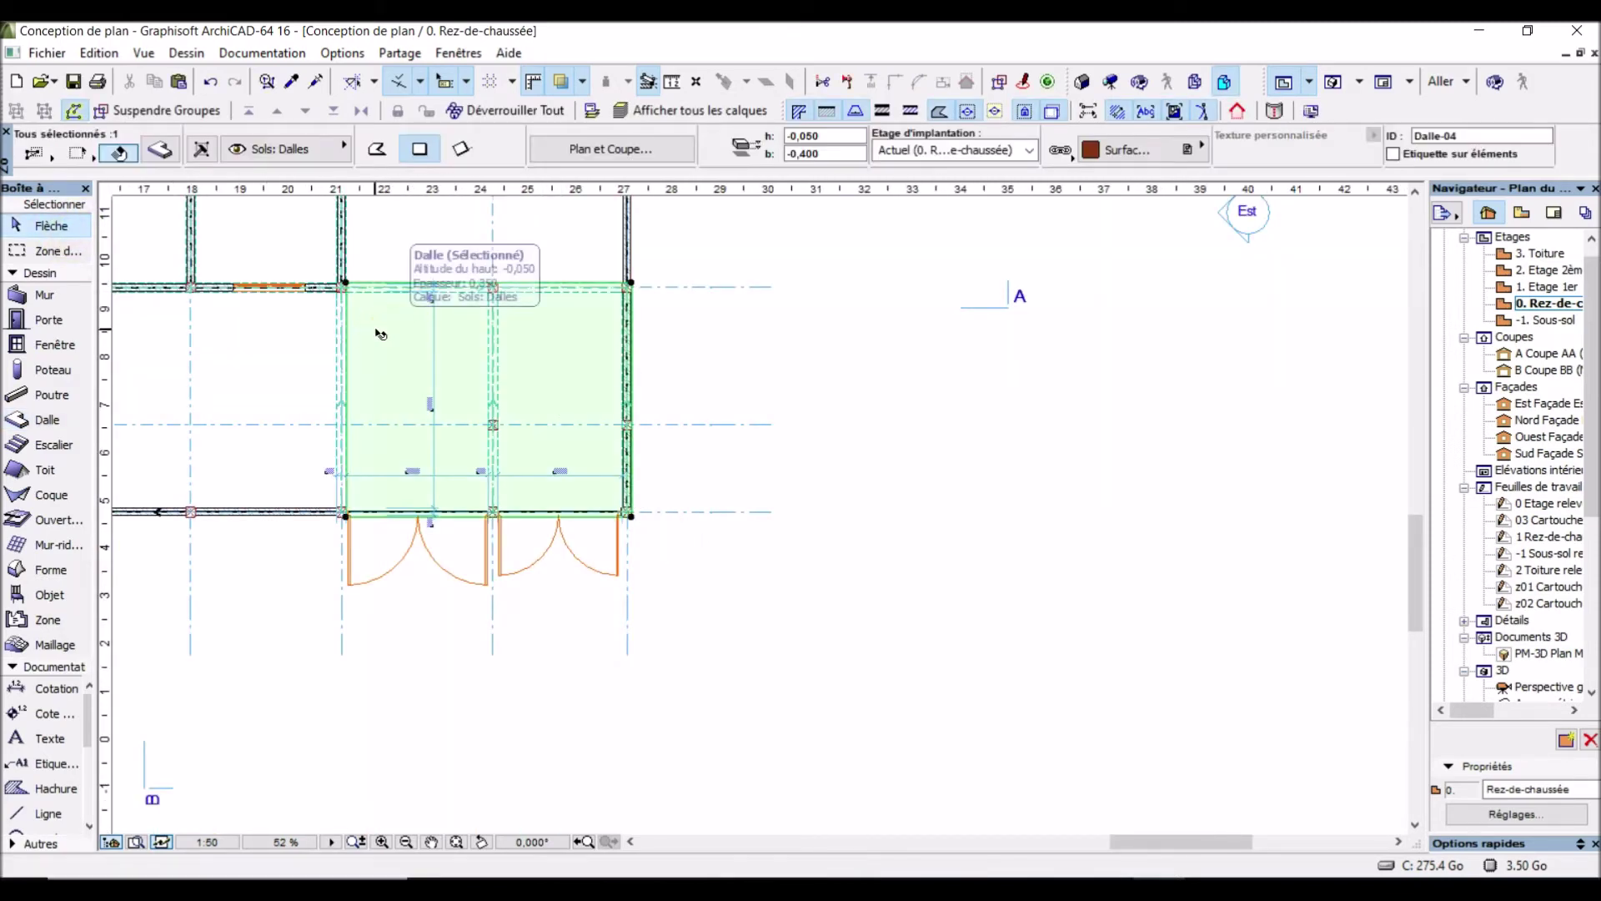
scroll(288, 230, up, 3)
scroll(383, 367, up, 6)
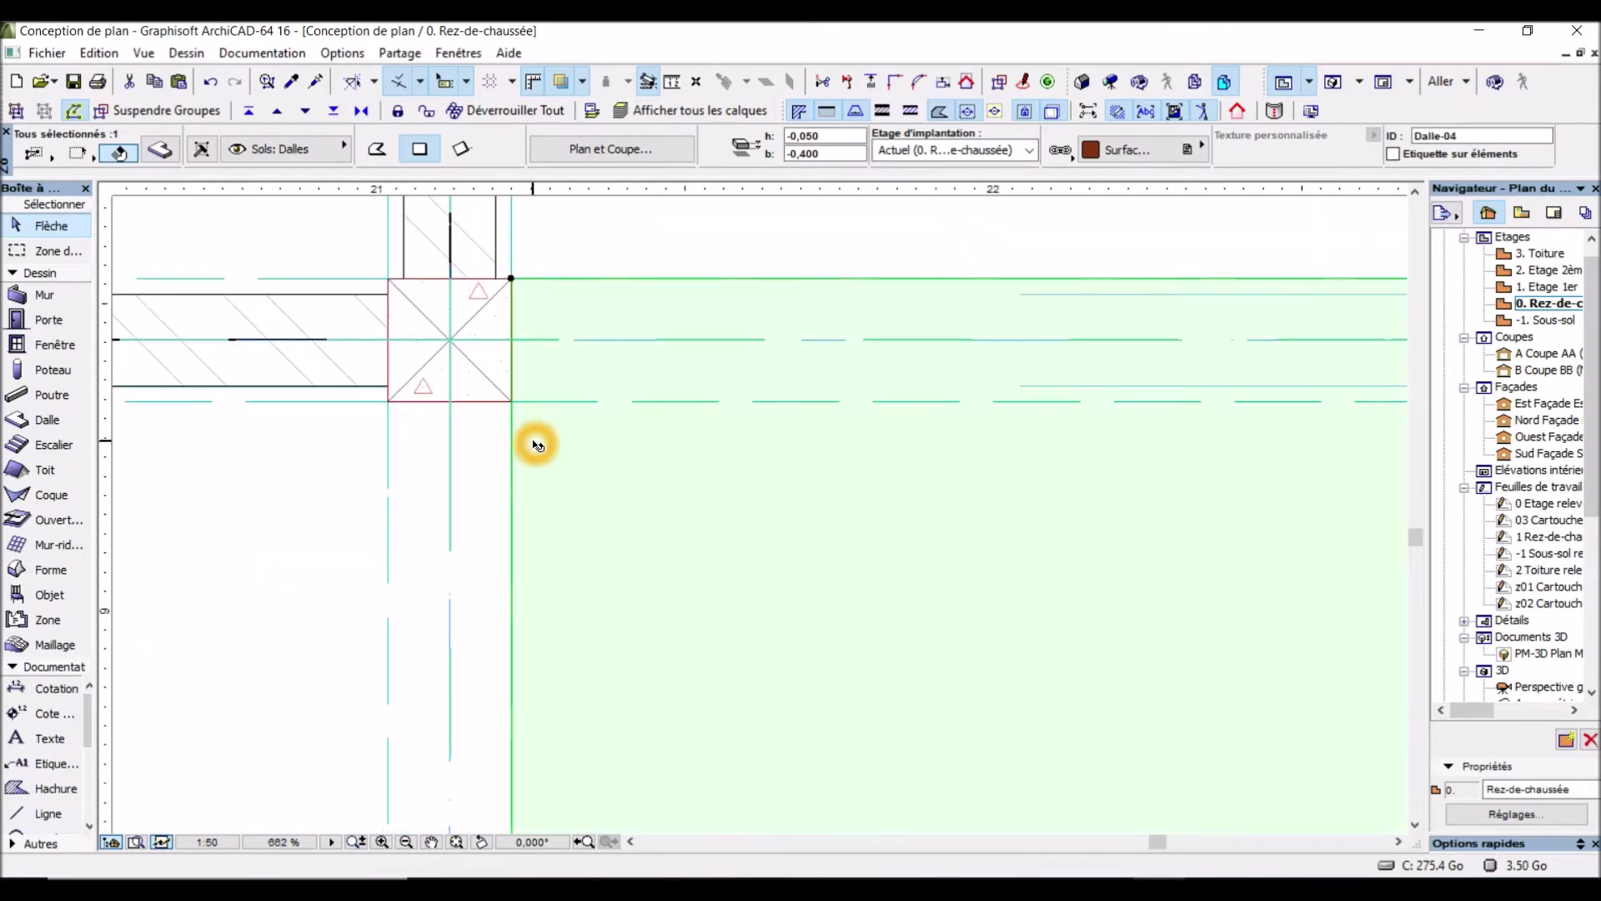
scroll(462, 431, up, 2)
scroll(462, 431, up, 1)
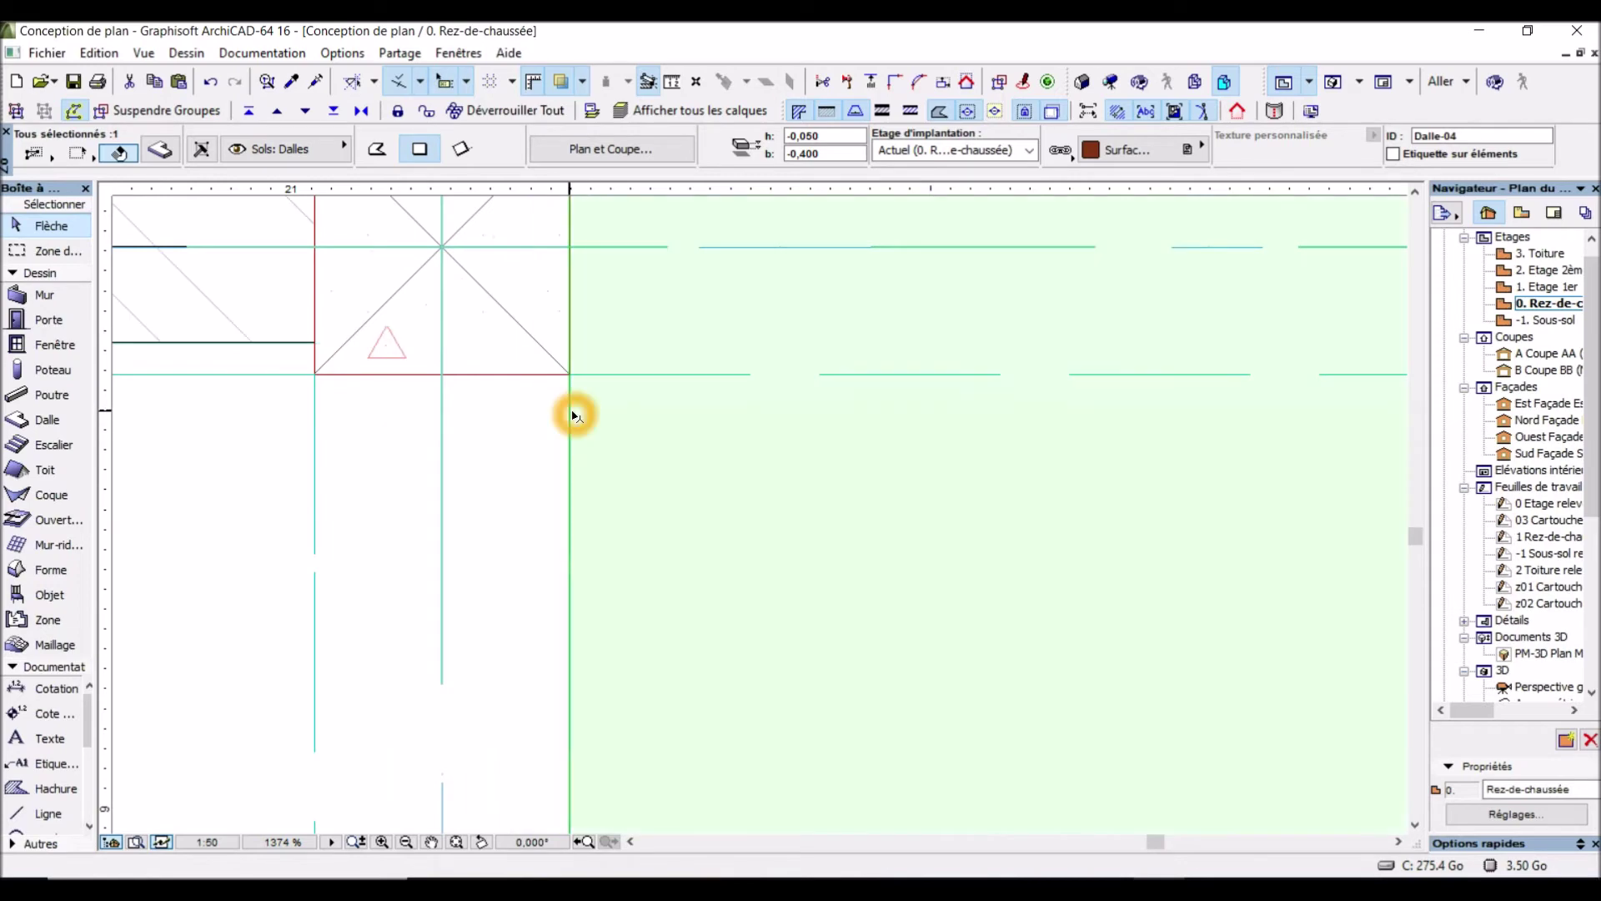
click(571, 412)
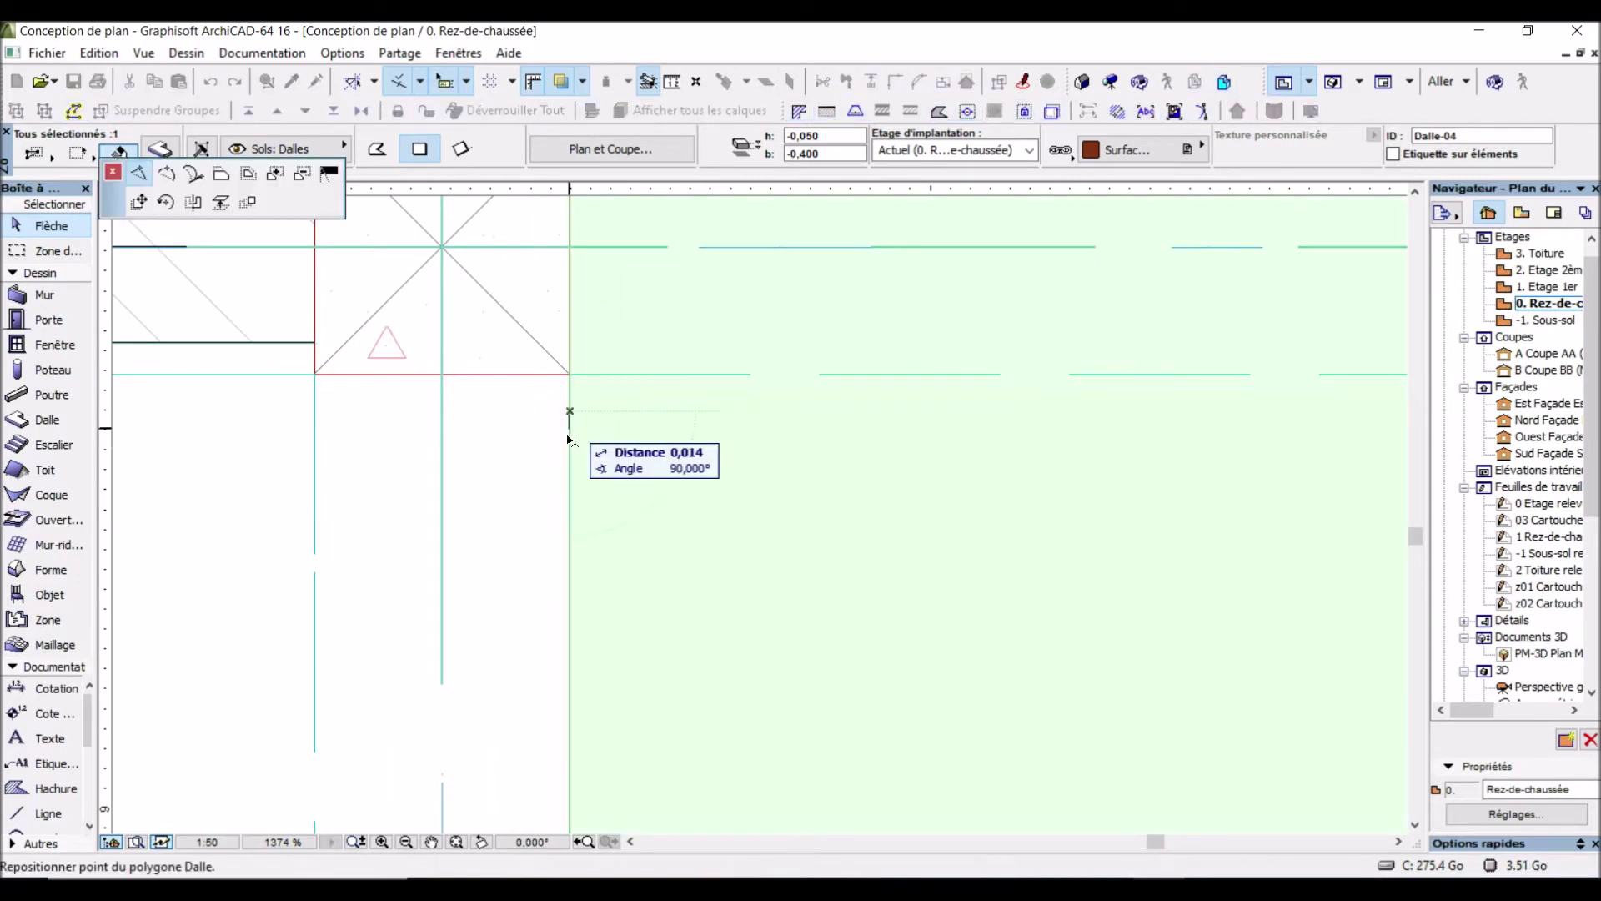
click(571, 413)
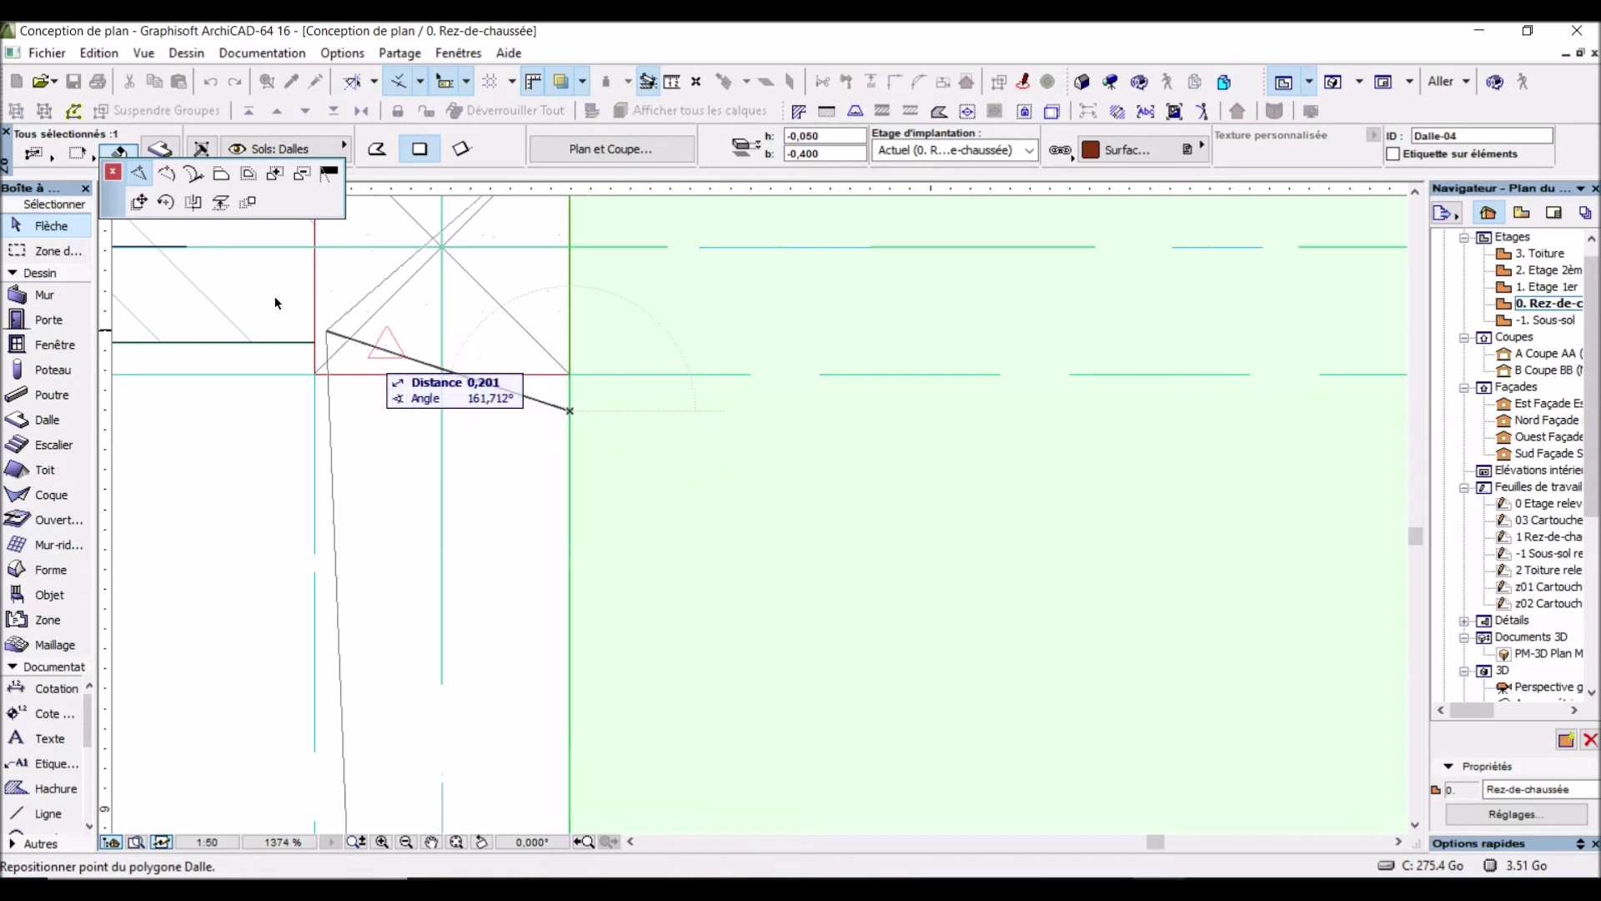
click(139, 208)
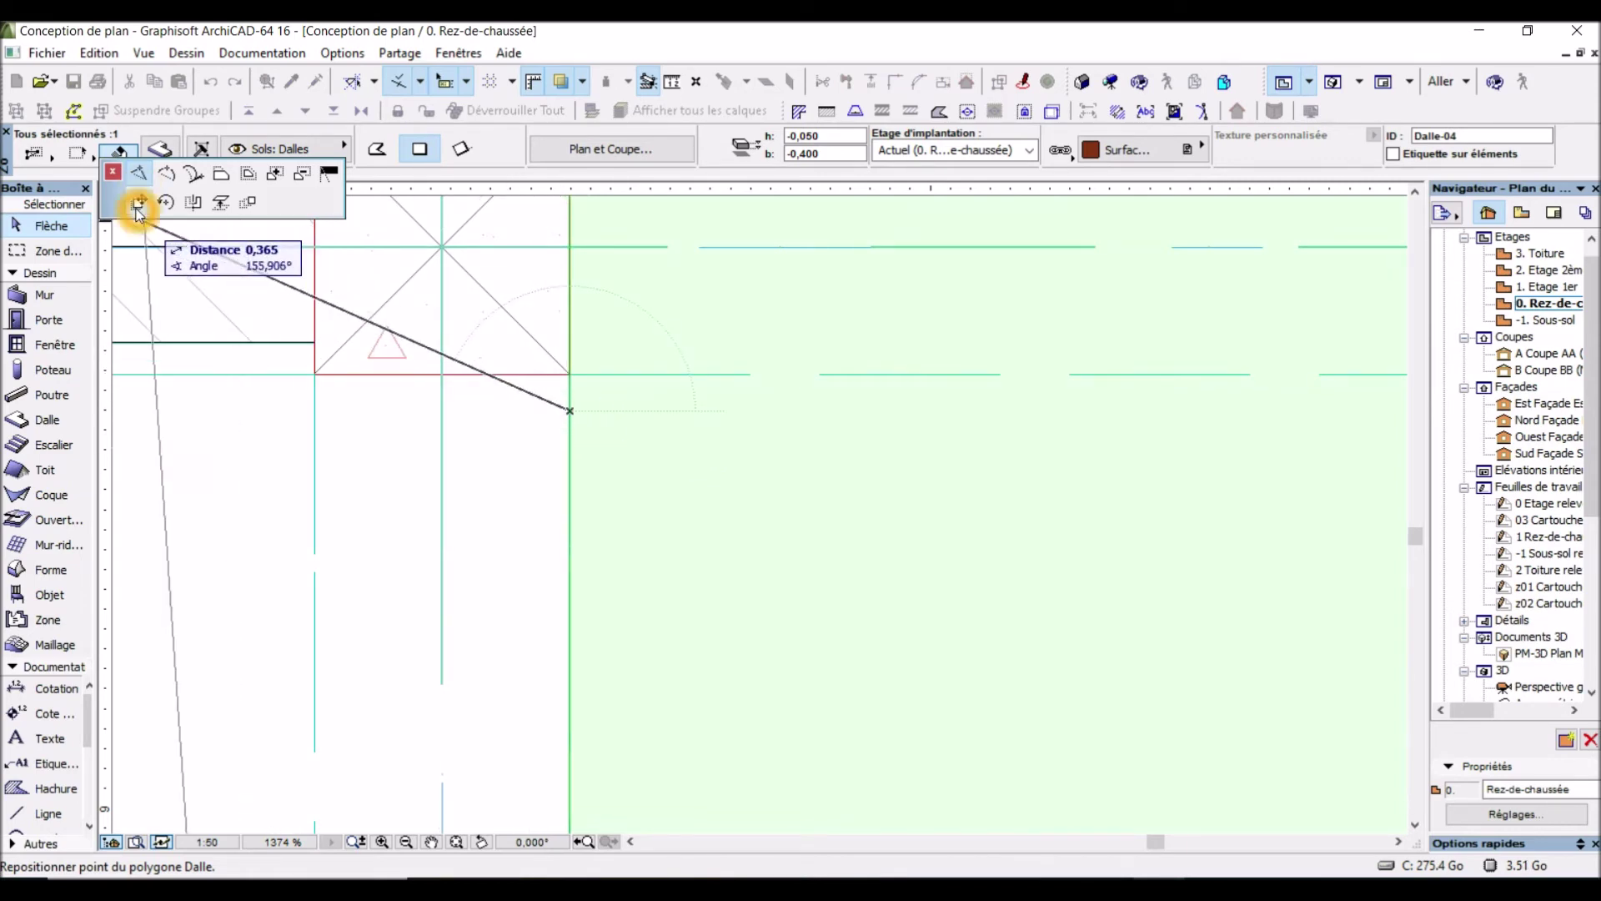
click(115, 200)
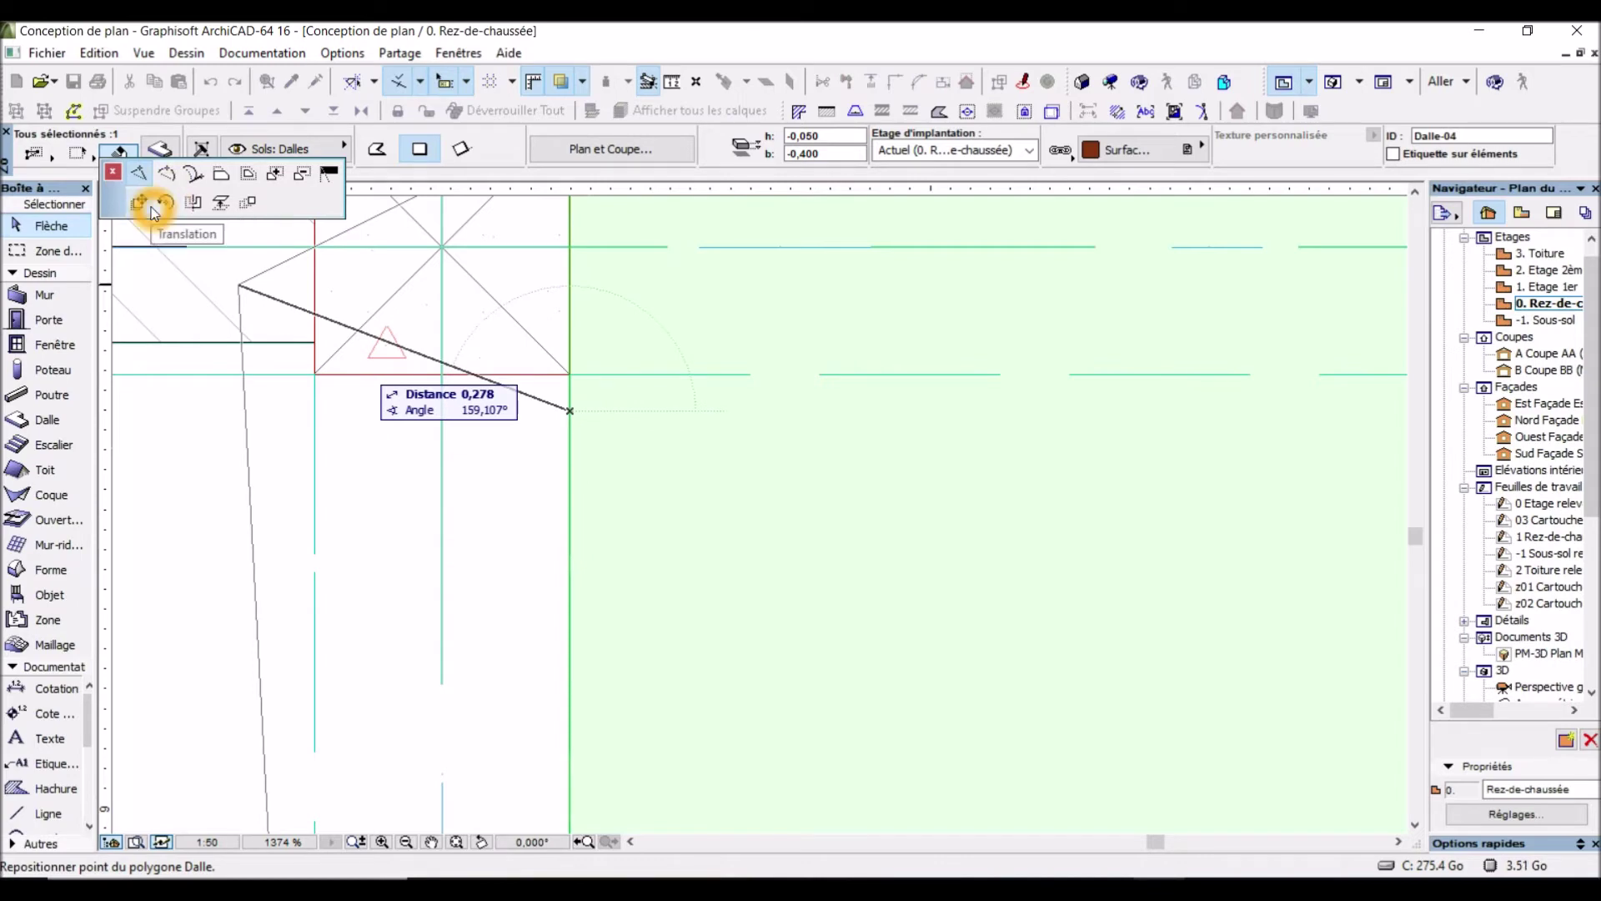
click(139, 204)
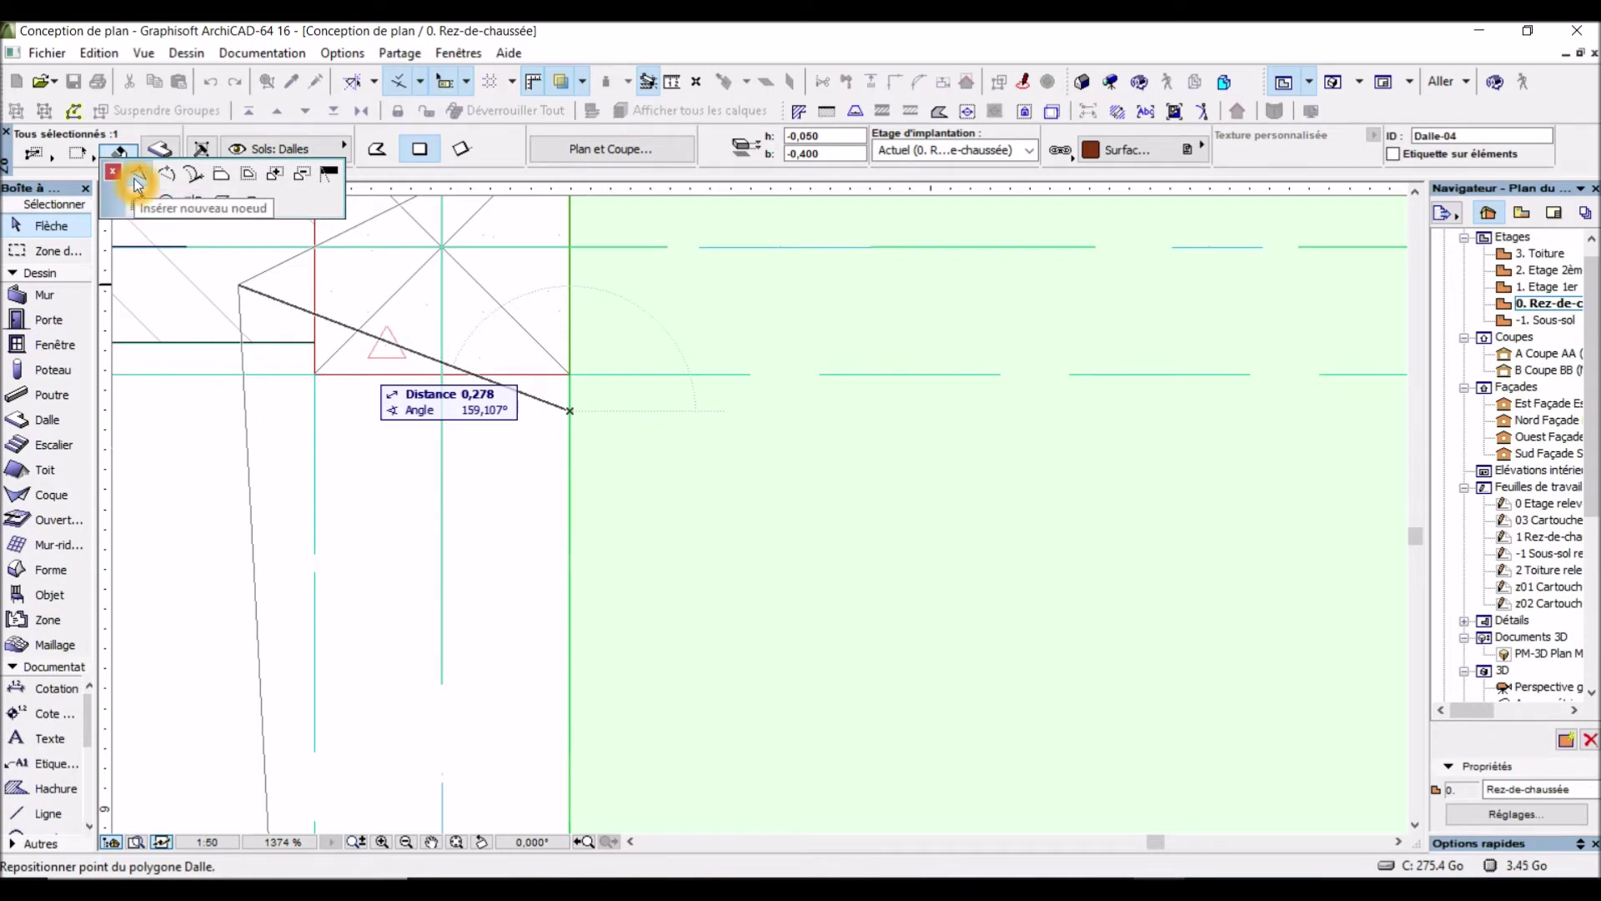
click(137, 177)
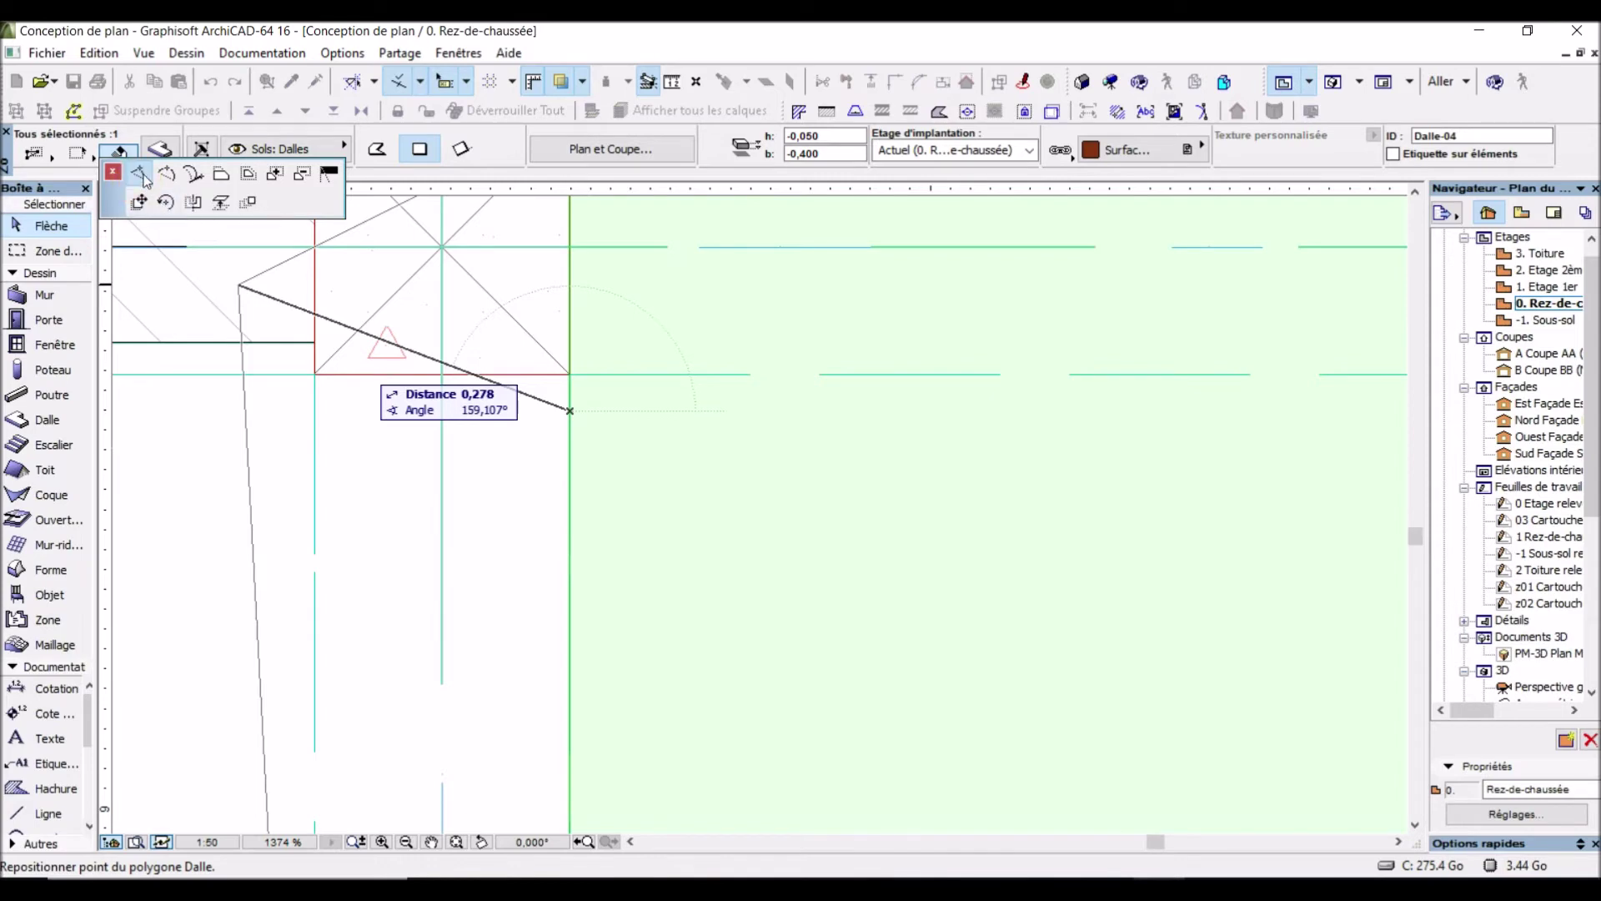
scroll(572, 385, up, 4)
click(571, 380)
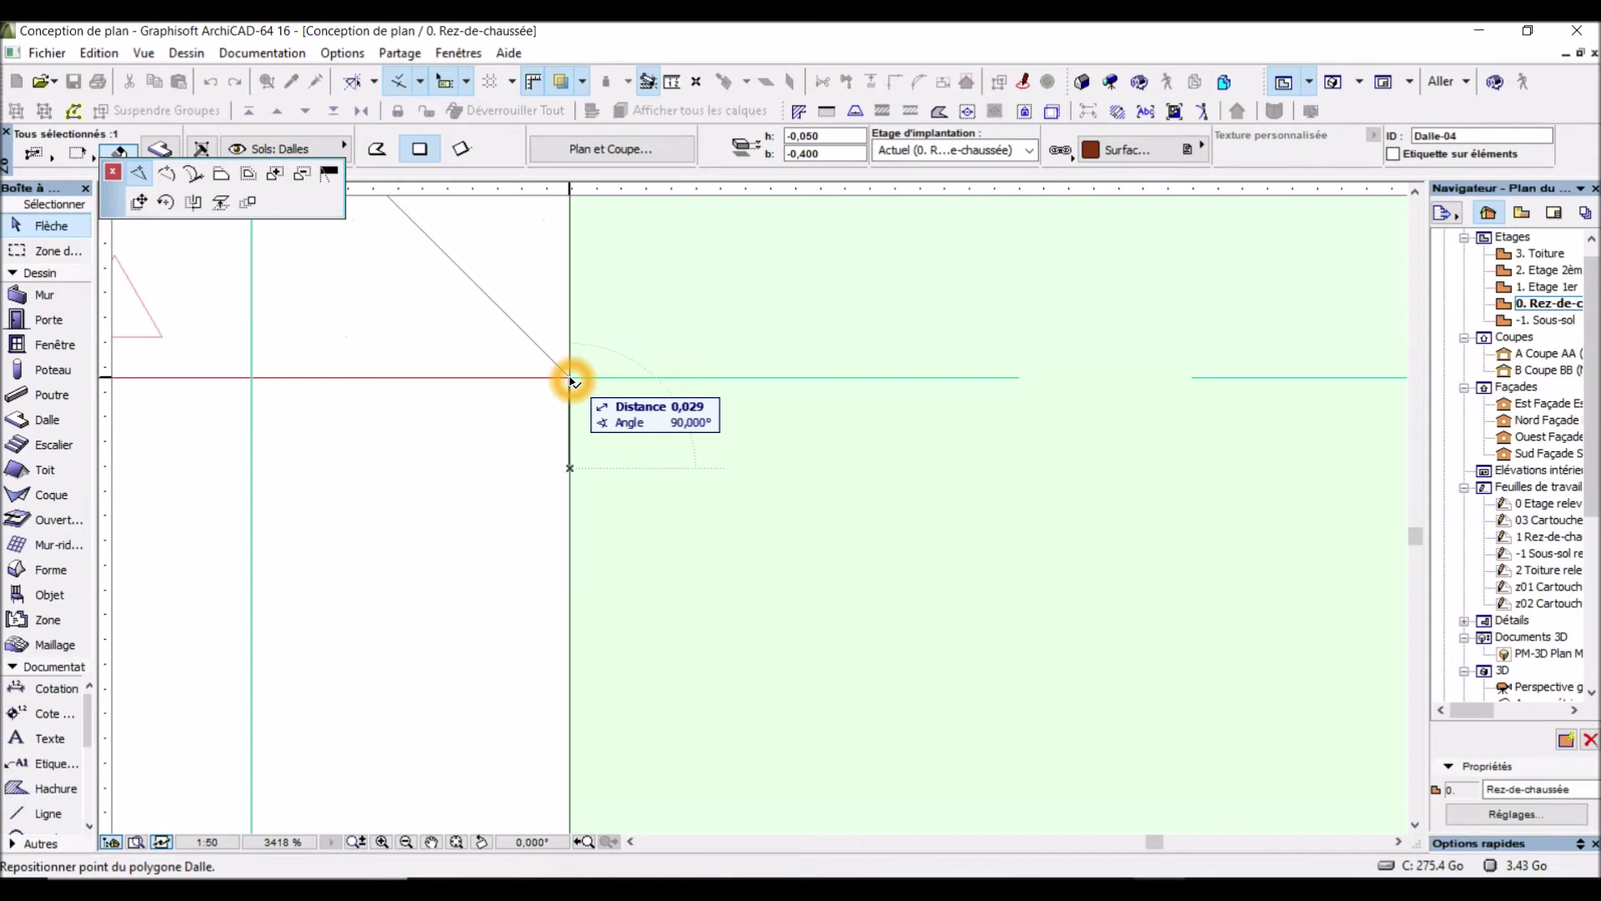
scroll(604, 399, down, 4)
click(615, 447)
scroll(554, 417, down, 5)
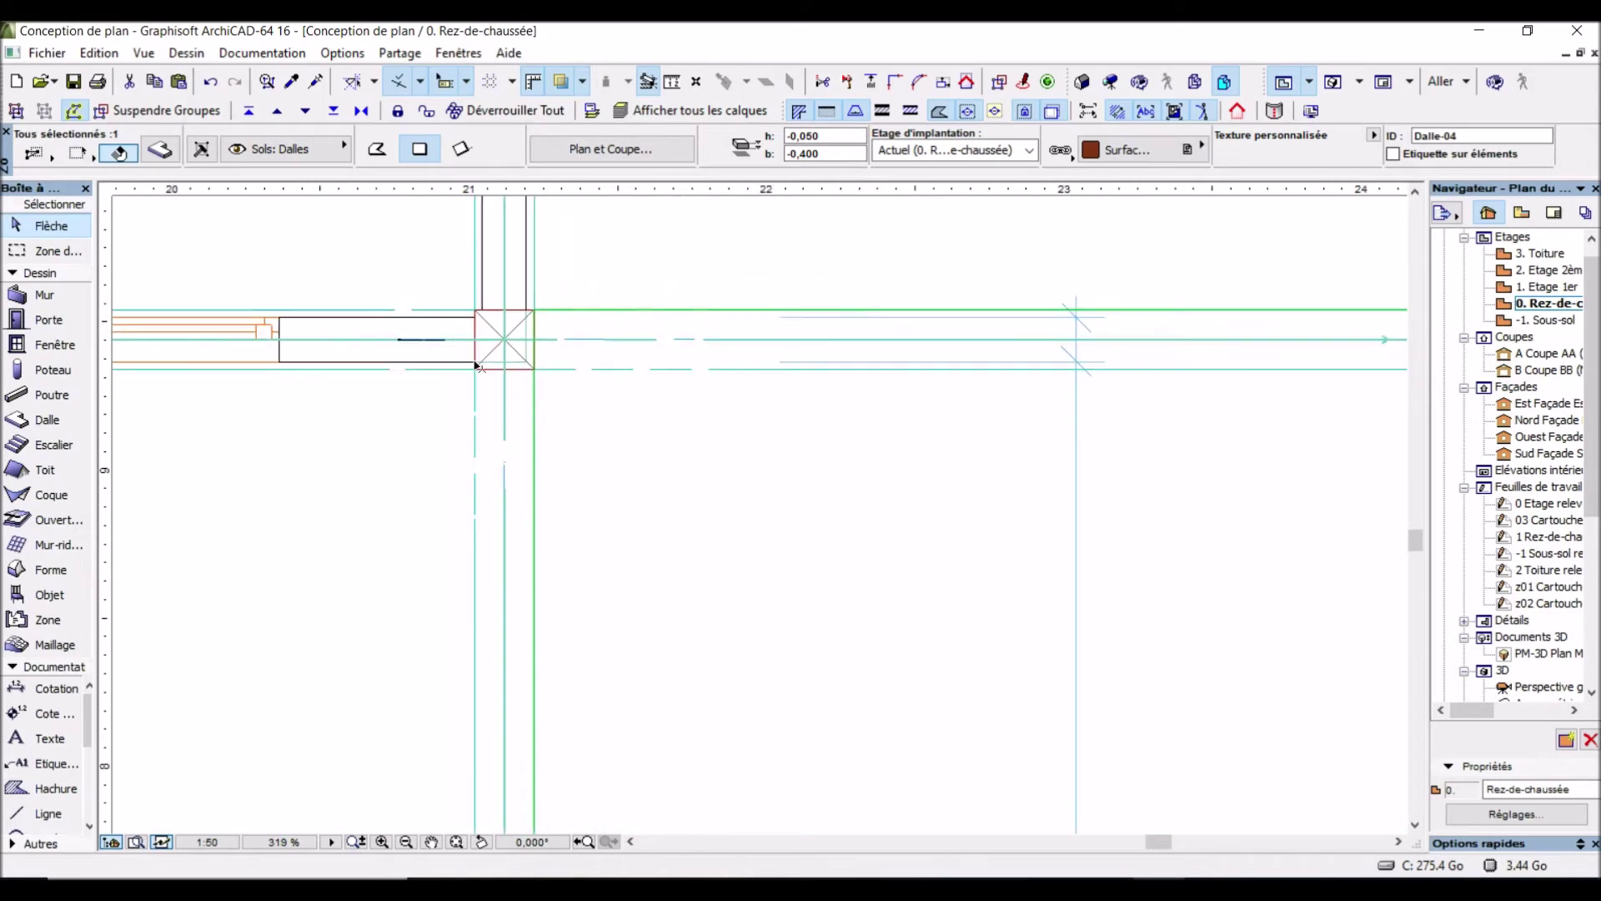
Offset the slab's house-side edge below the new node outward by about 0.20 m, to the far face of the house corner column
click(533, 514)
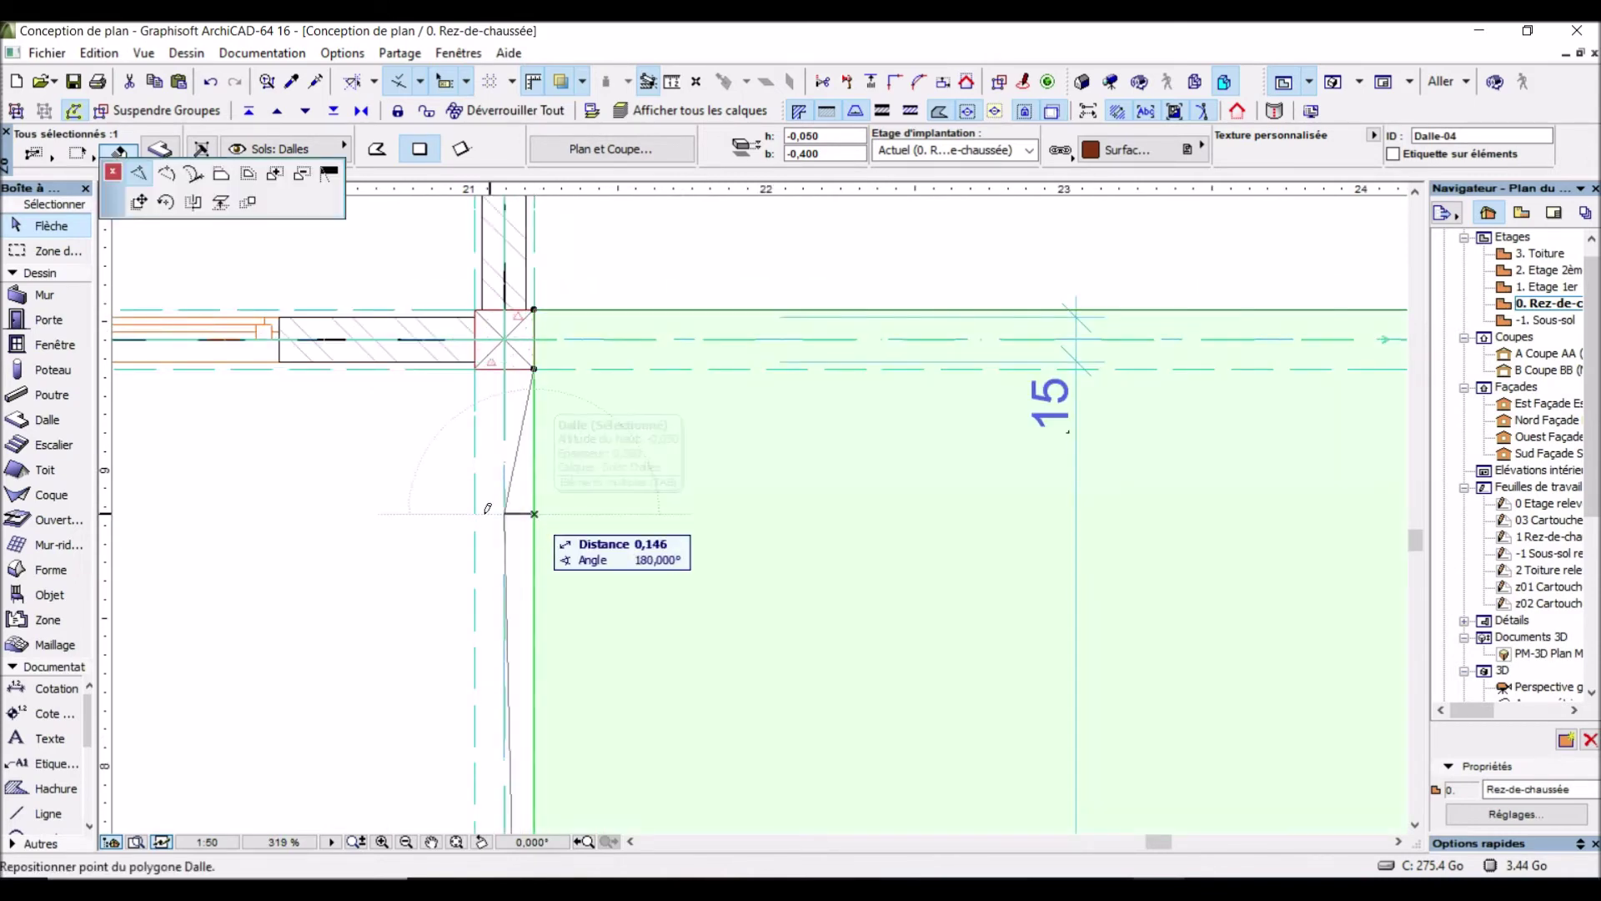
click(475, 503)
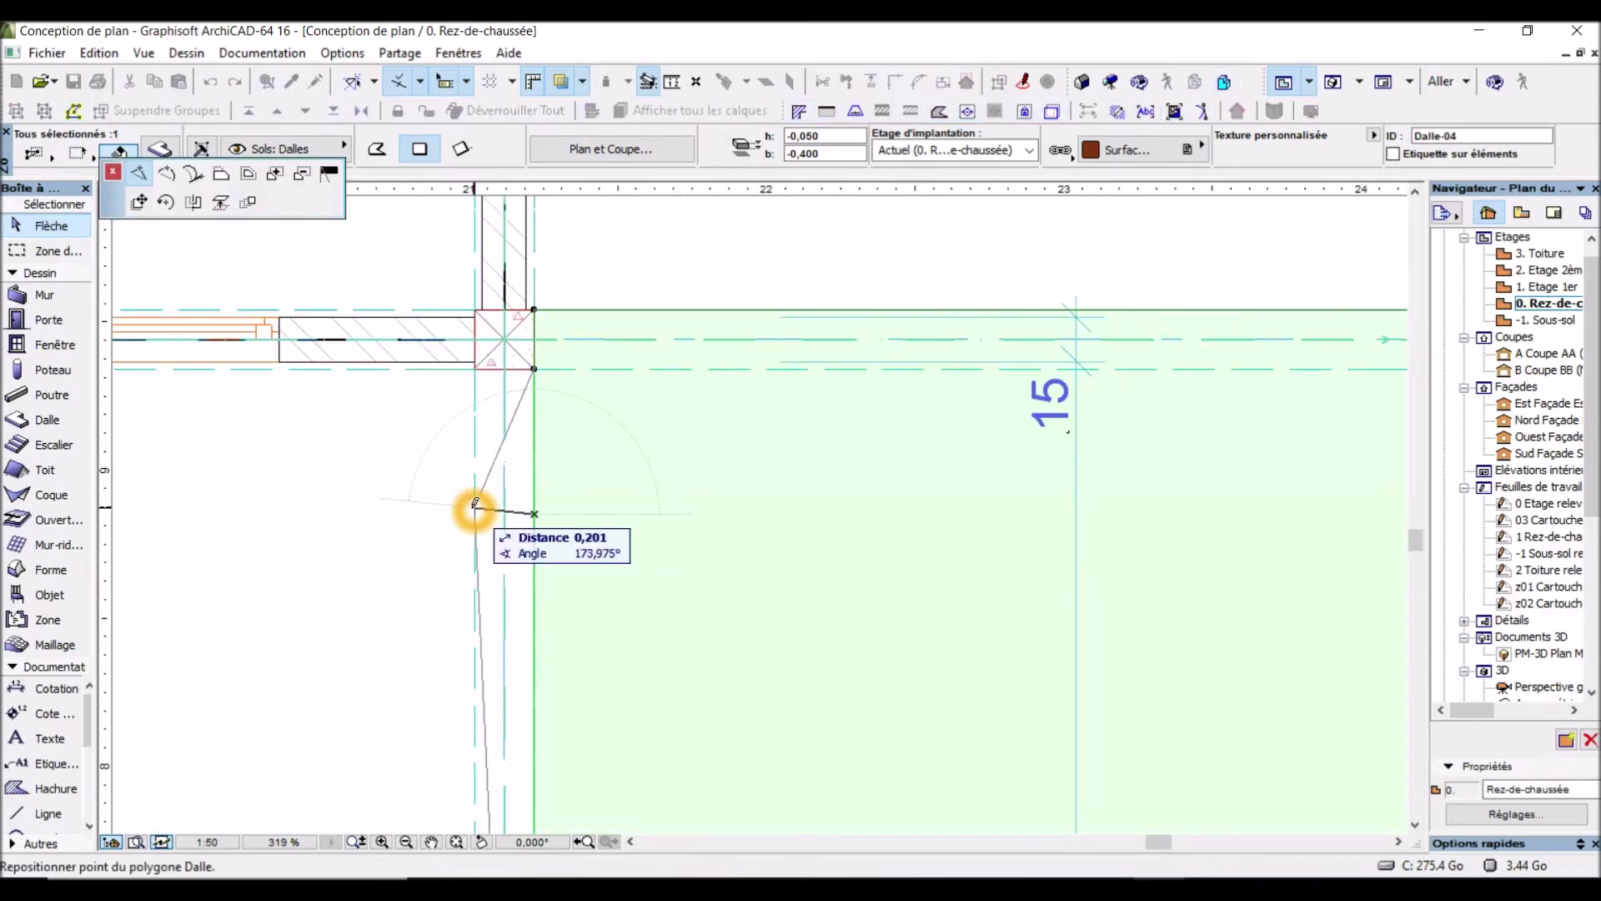
click(218, 177)
click(511, 572)
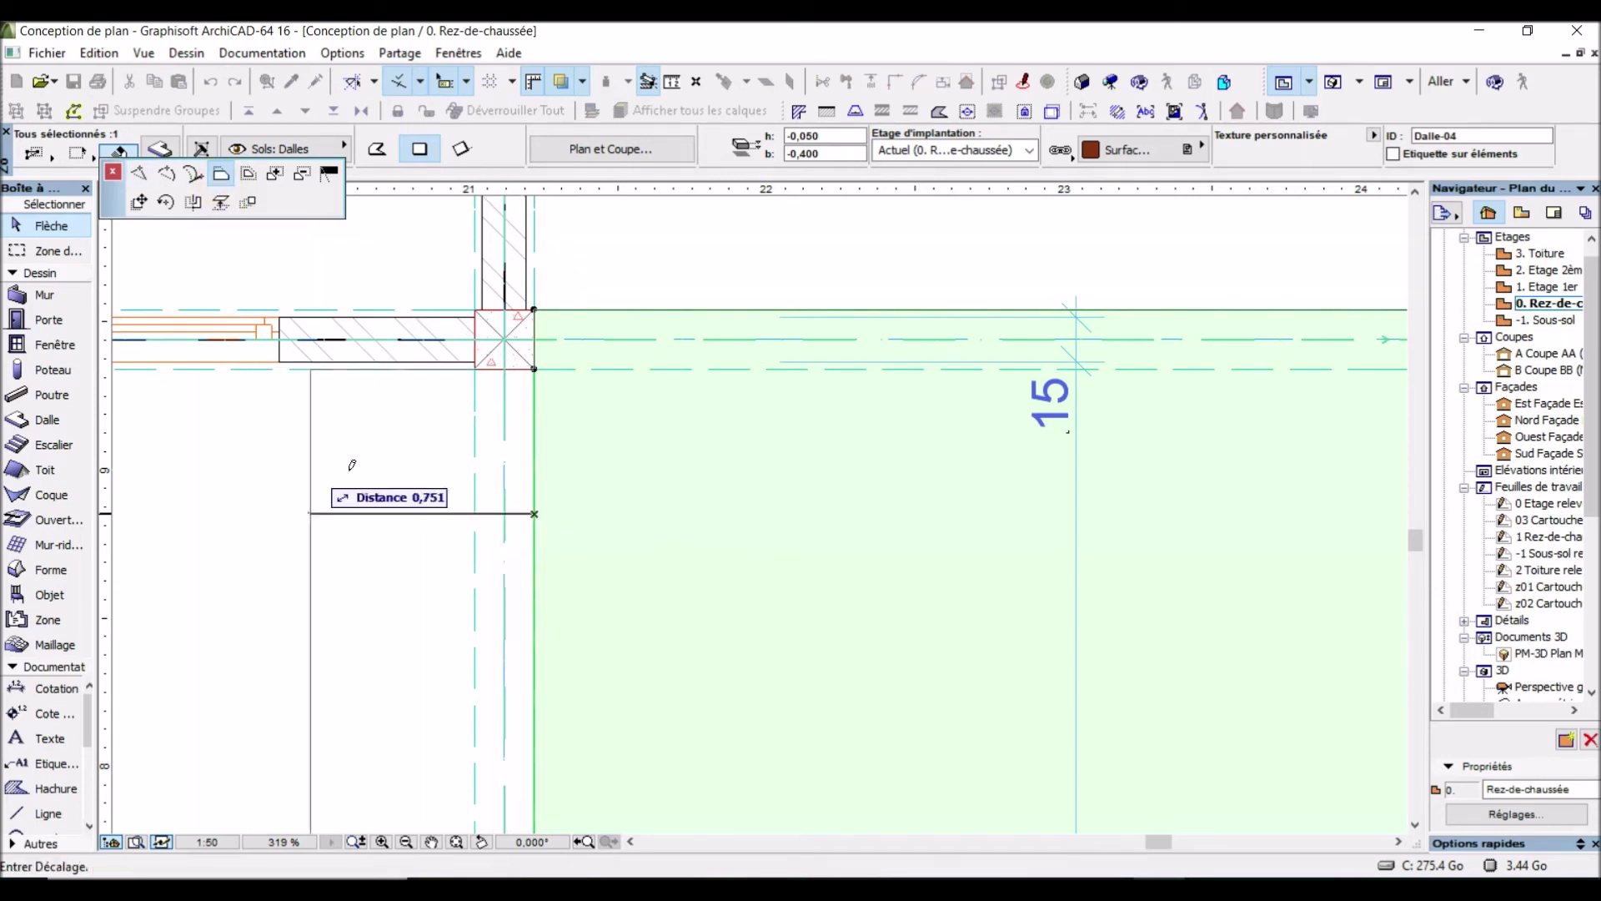
scroll(482, 393, up, 3)
click(466, 334)
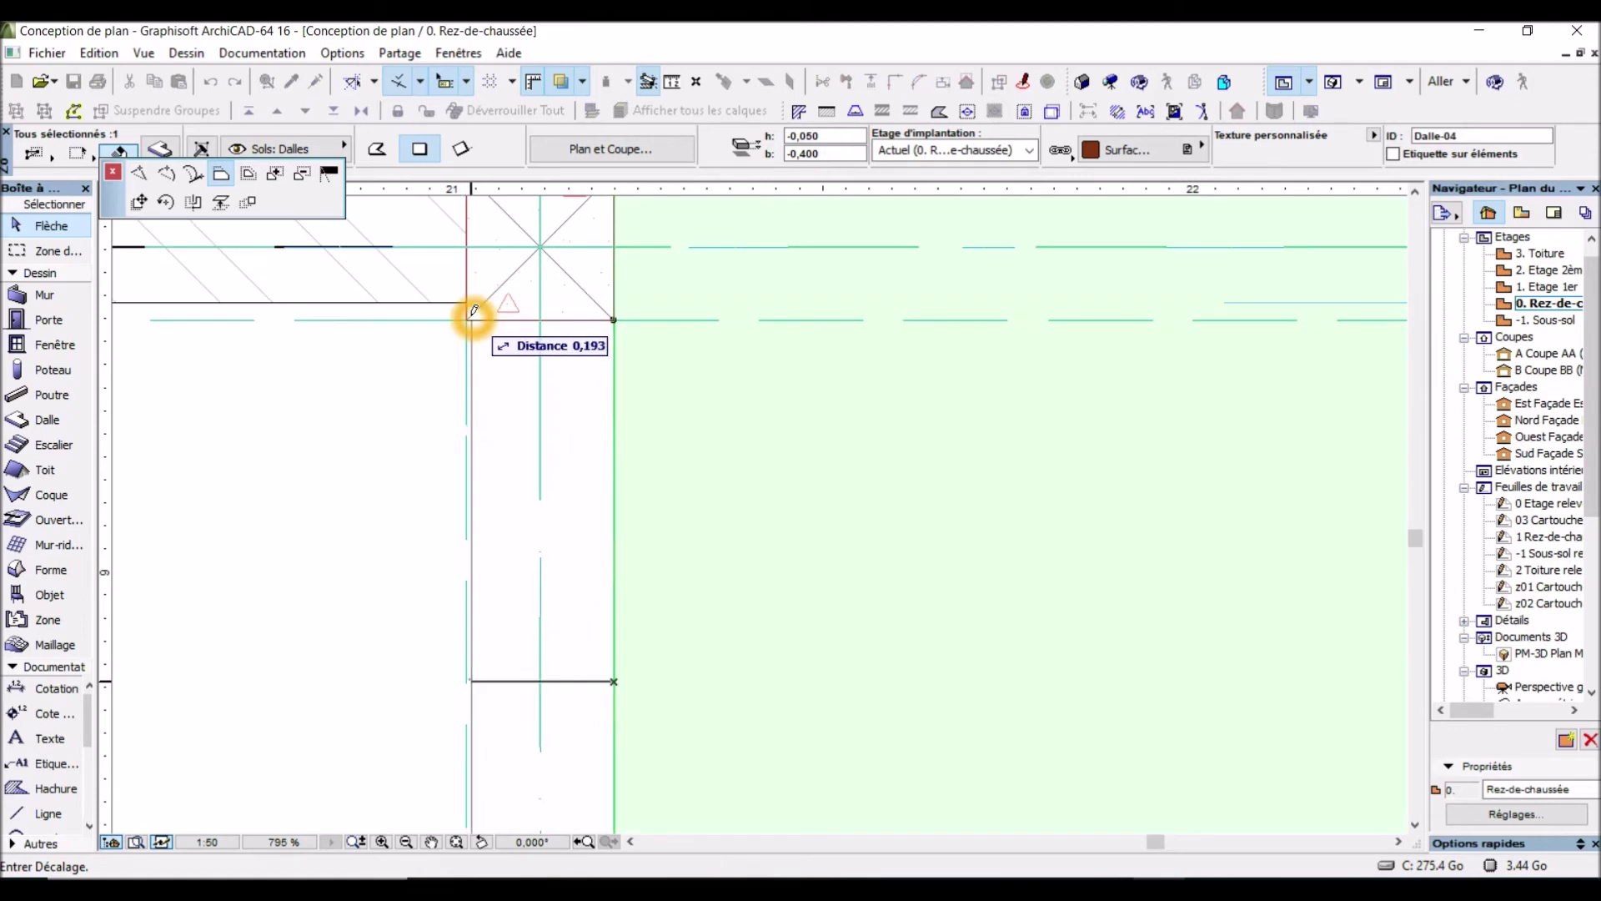
click(469, 319)
scroll(463, 330, down, 7)
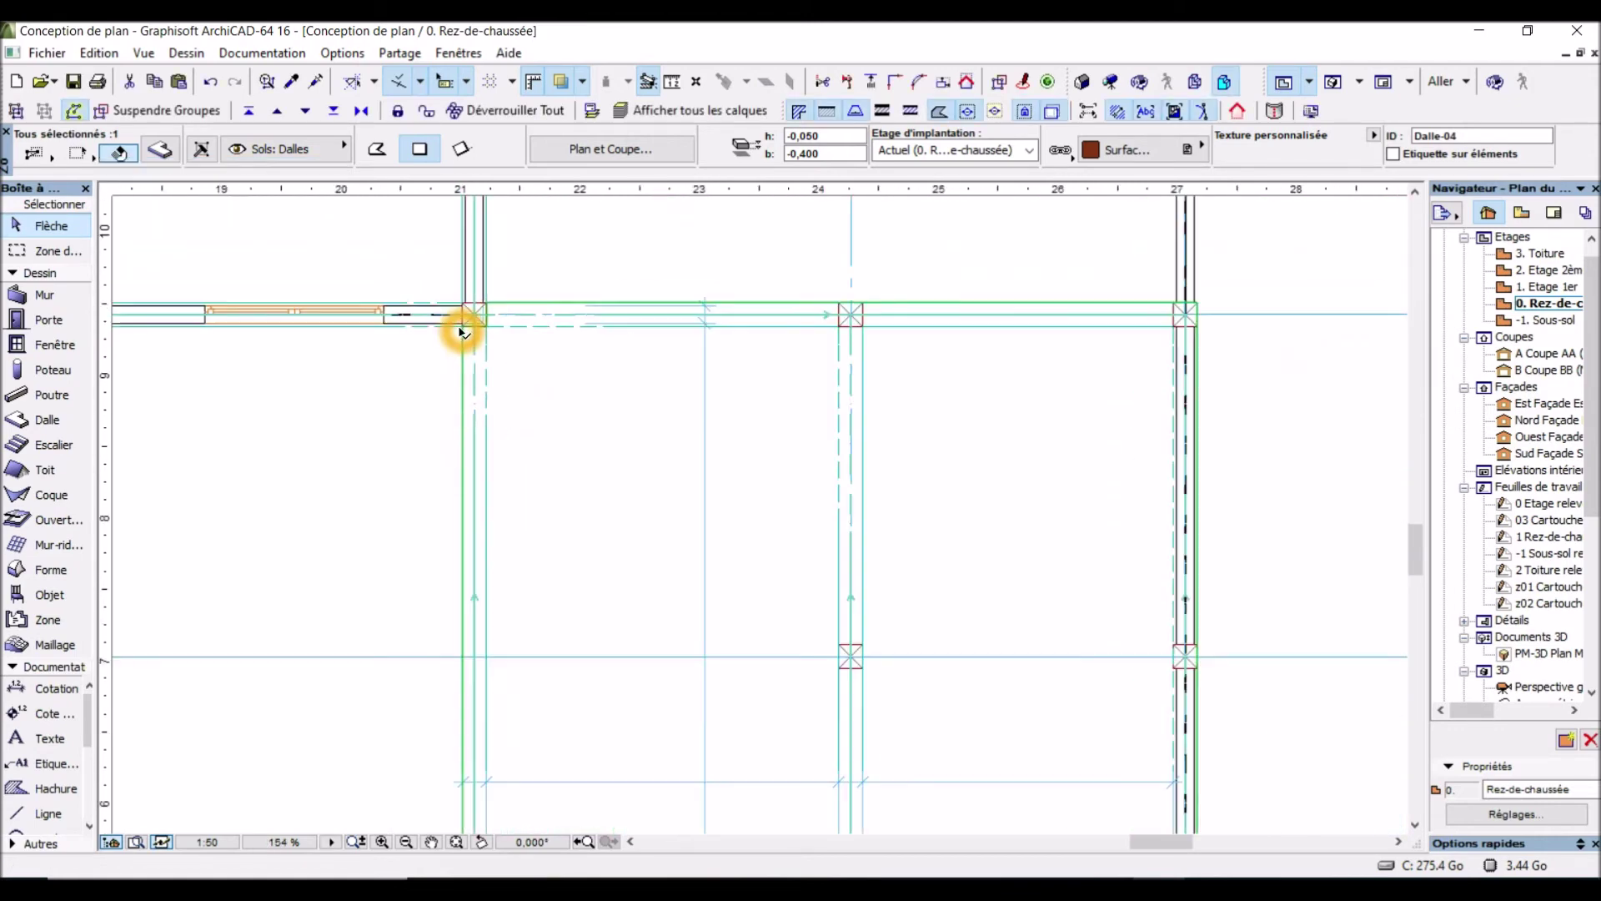
scroll(714, 318, down, 4)
click(968, 554)
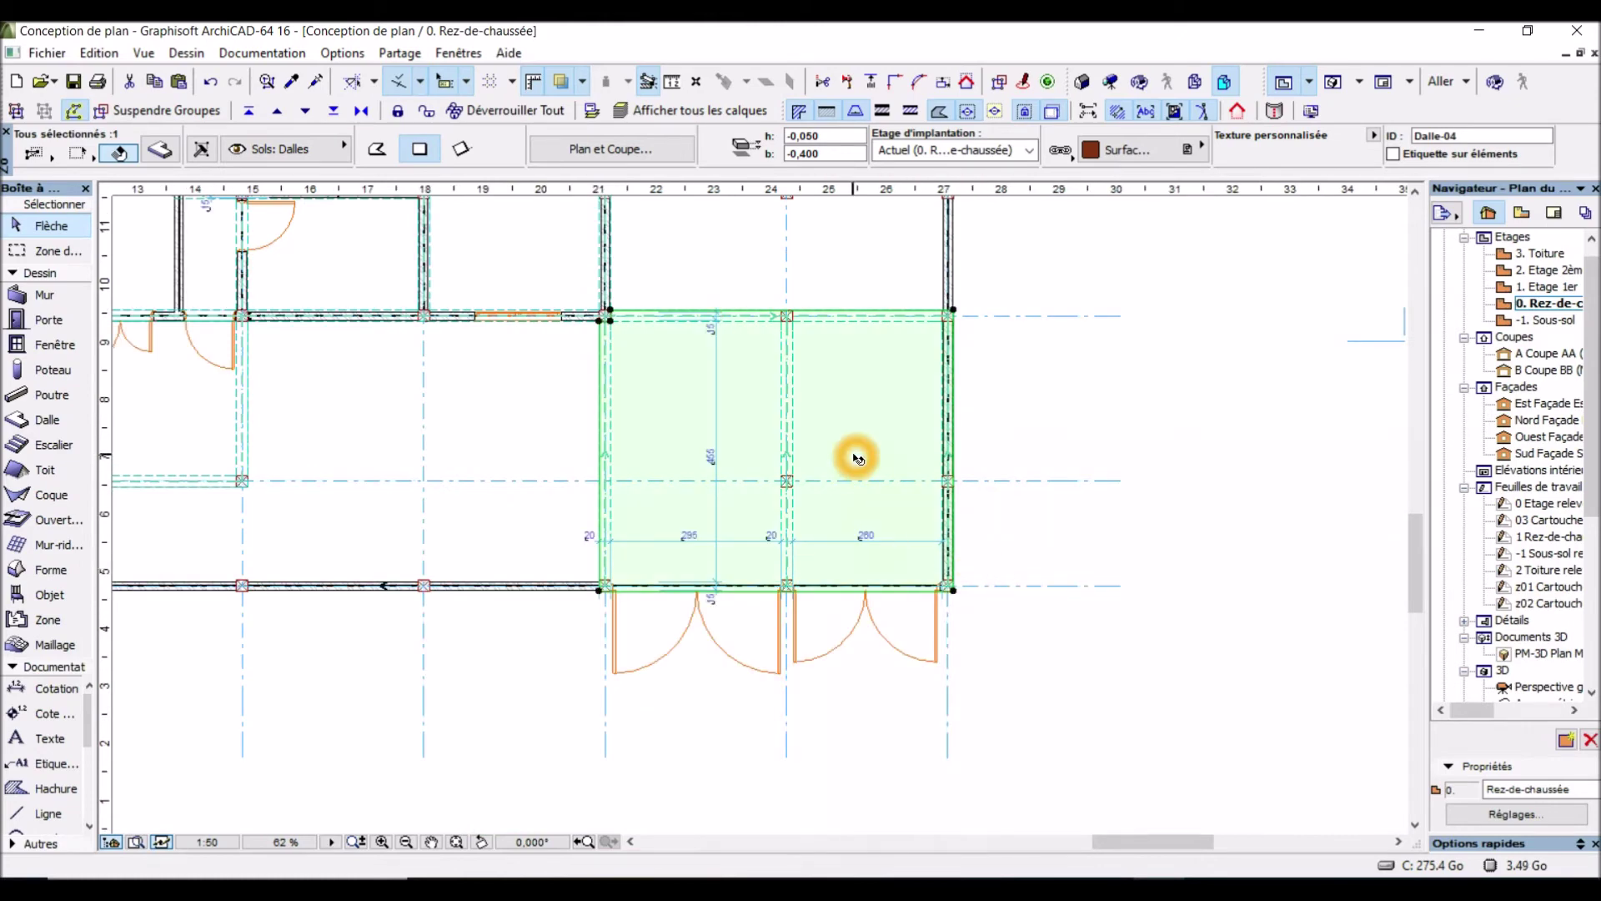
Compare the levels of the new garage slab with those of the existing house slab on the ground floor
scroll(819, 679, down, 3)
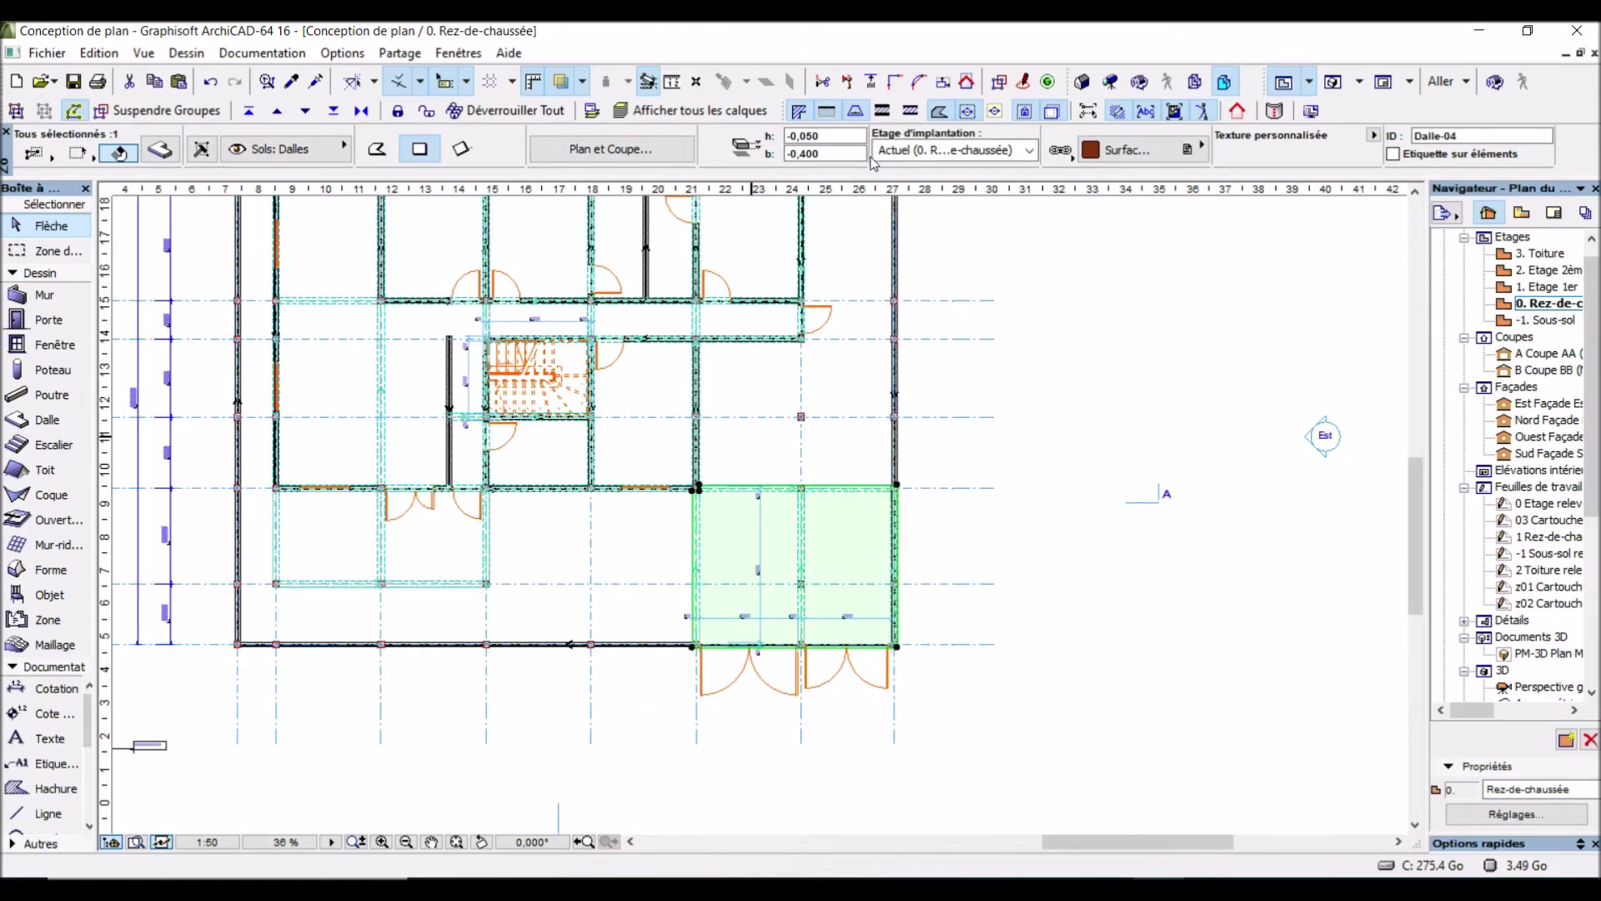
click(780, 513)
scroll(776, 553, up, 2)
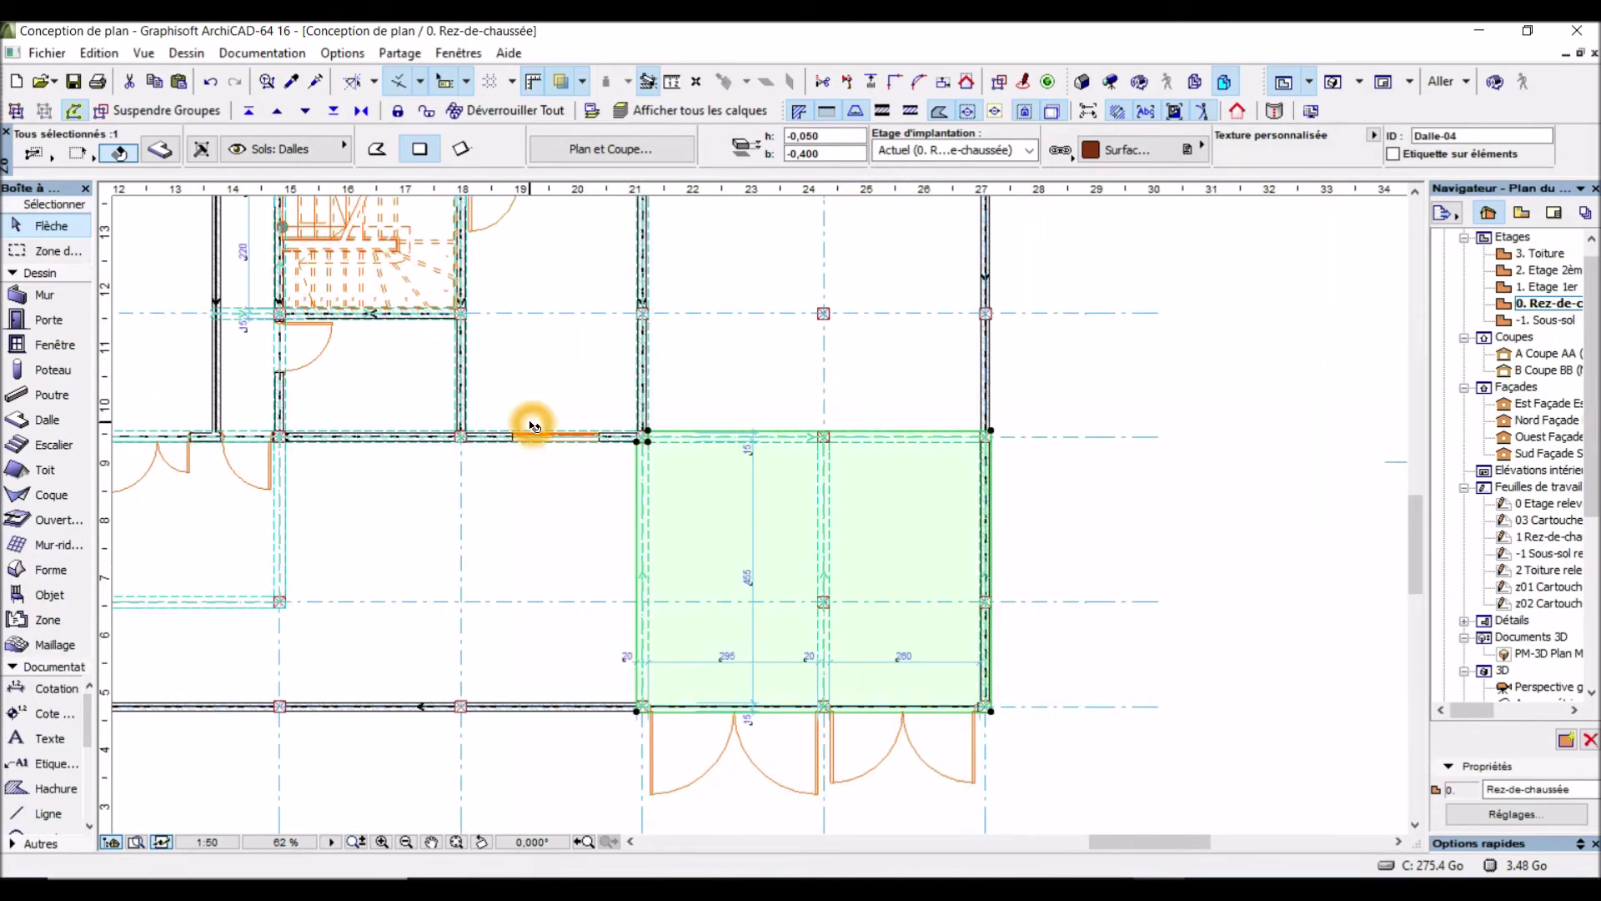
mouse_move(561, 418)
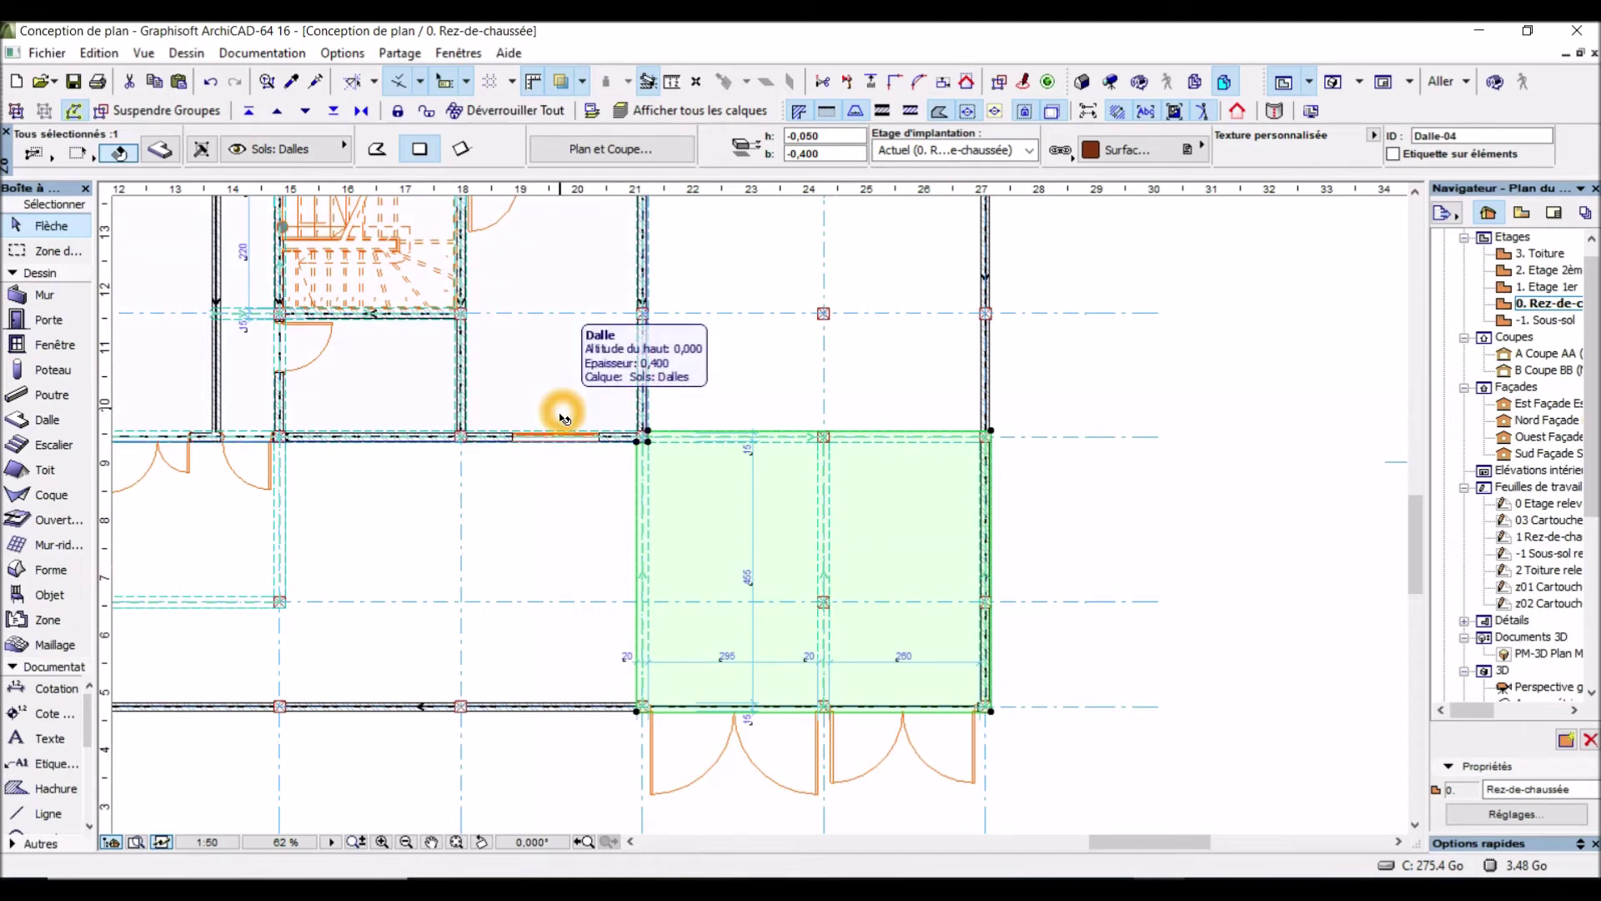
click(585, 389)
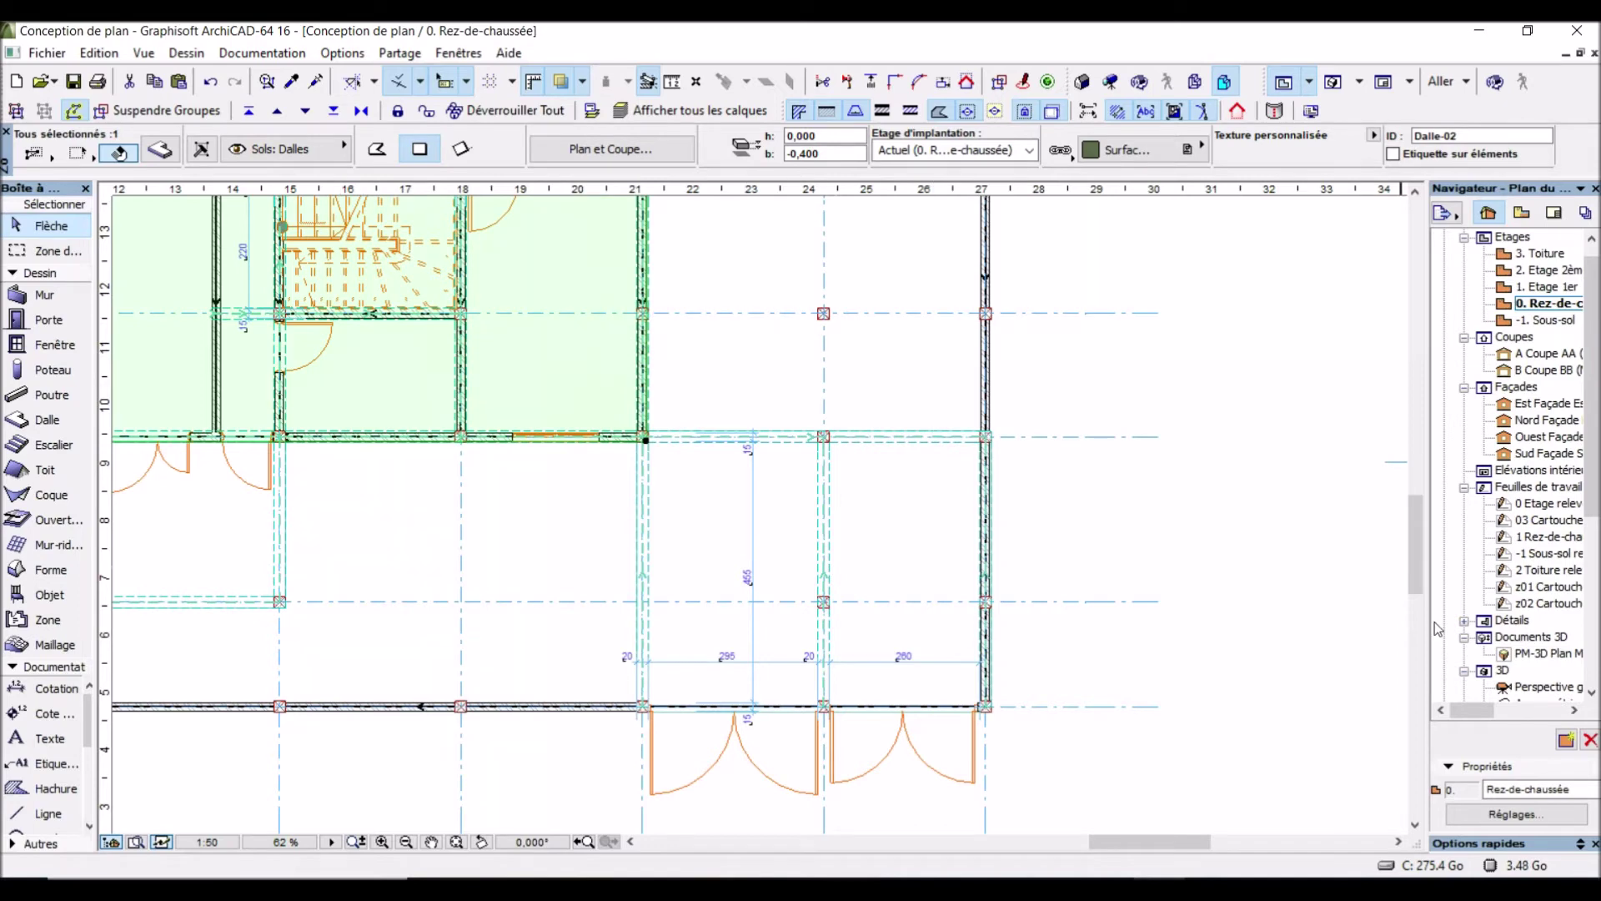
click(1163, 508)
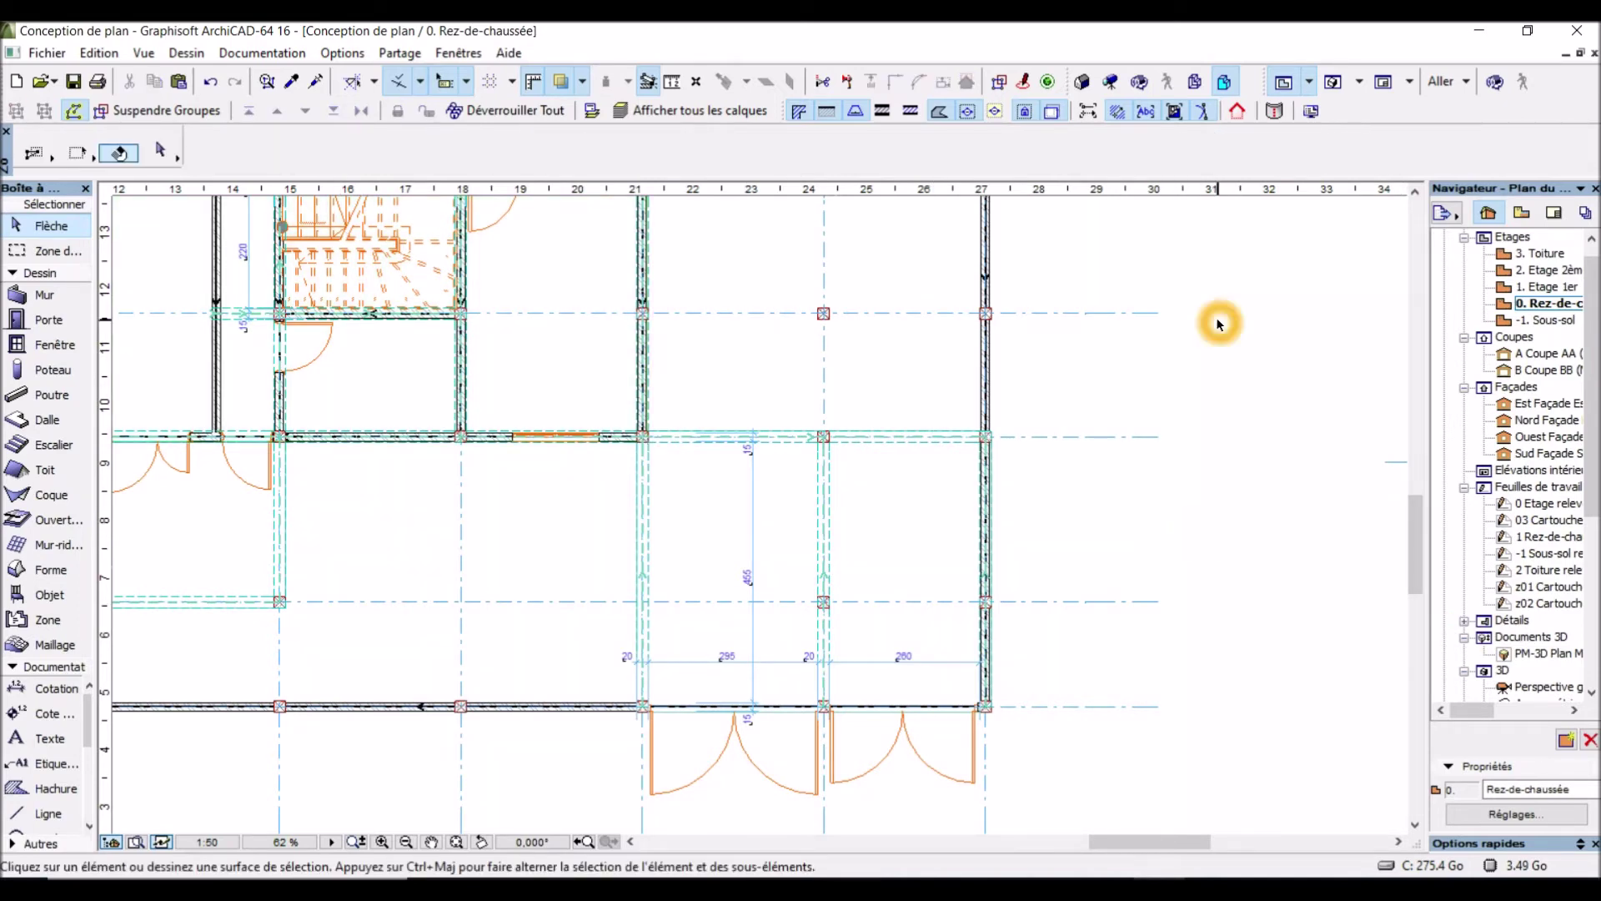
Inspect the garage floor slab, beams and doors from several angles in the 3D view
click(1337, 81)
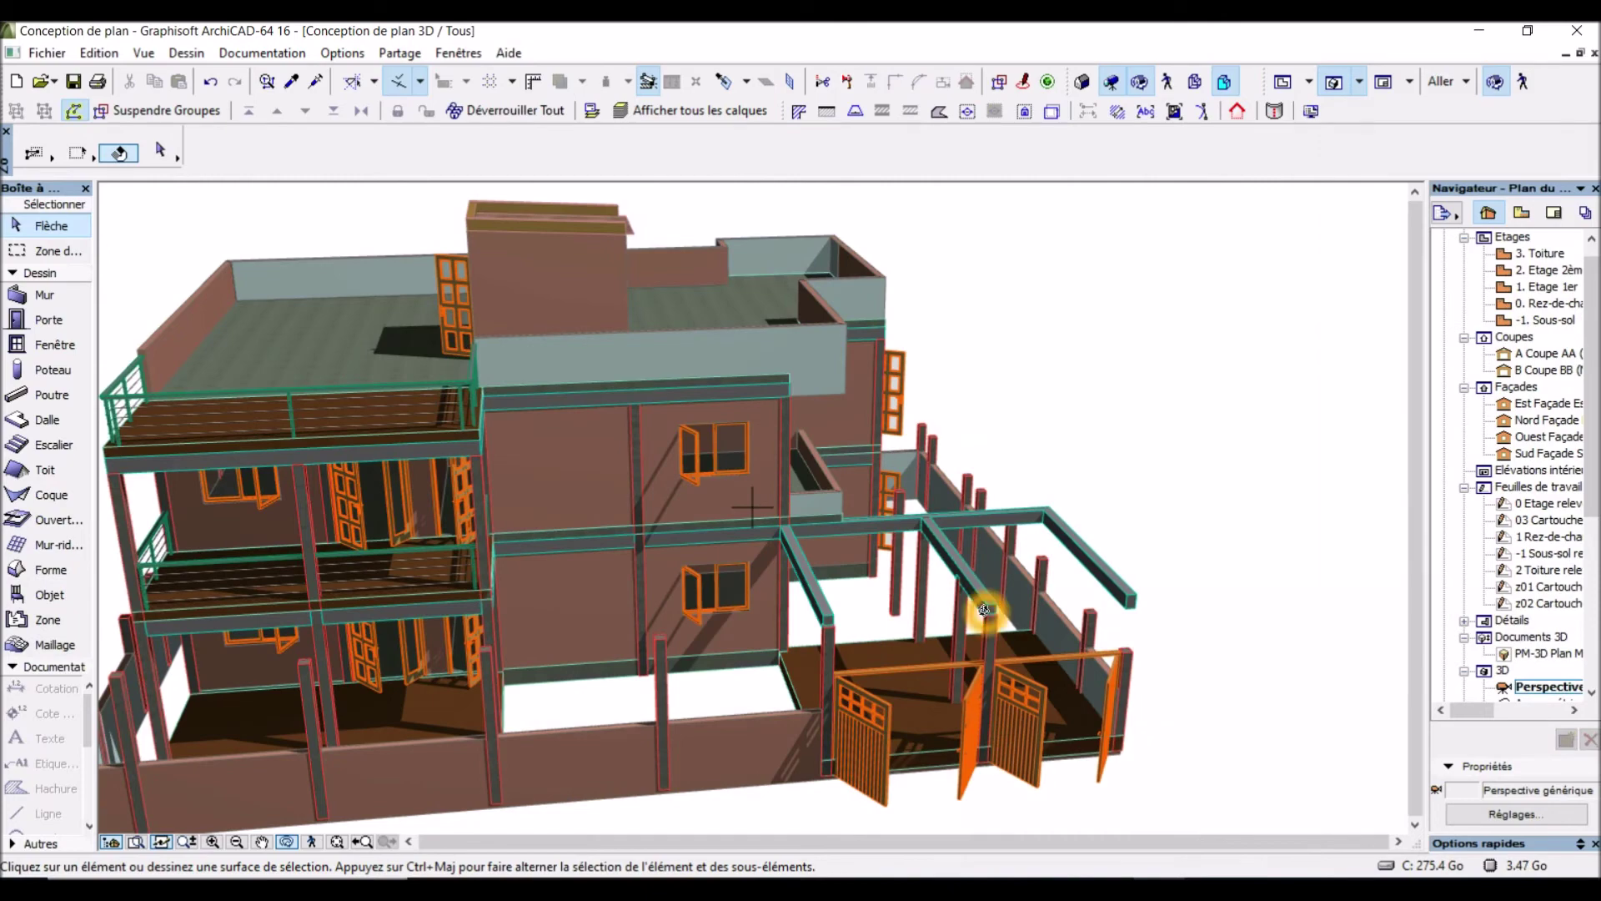
mouse_move(985, 610)
mouse_down()
mouse_move(1179, 626)
mouse_move(991, 539)
mouse_move(1119, 647)
mouse_move(787, 581)
mouse_move(1022, 613)
mouse_up()
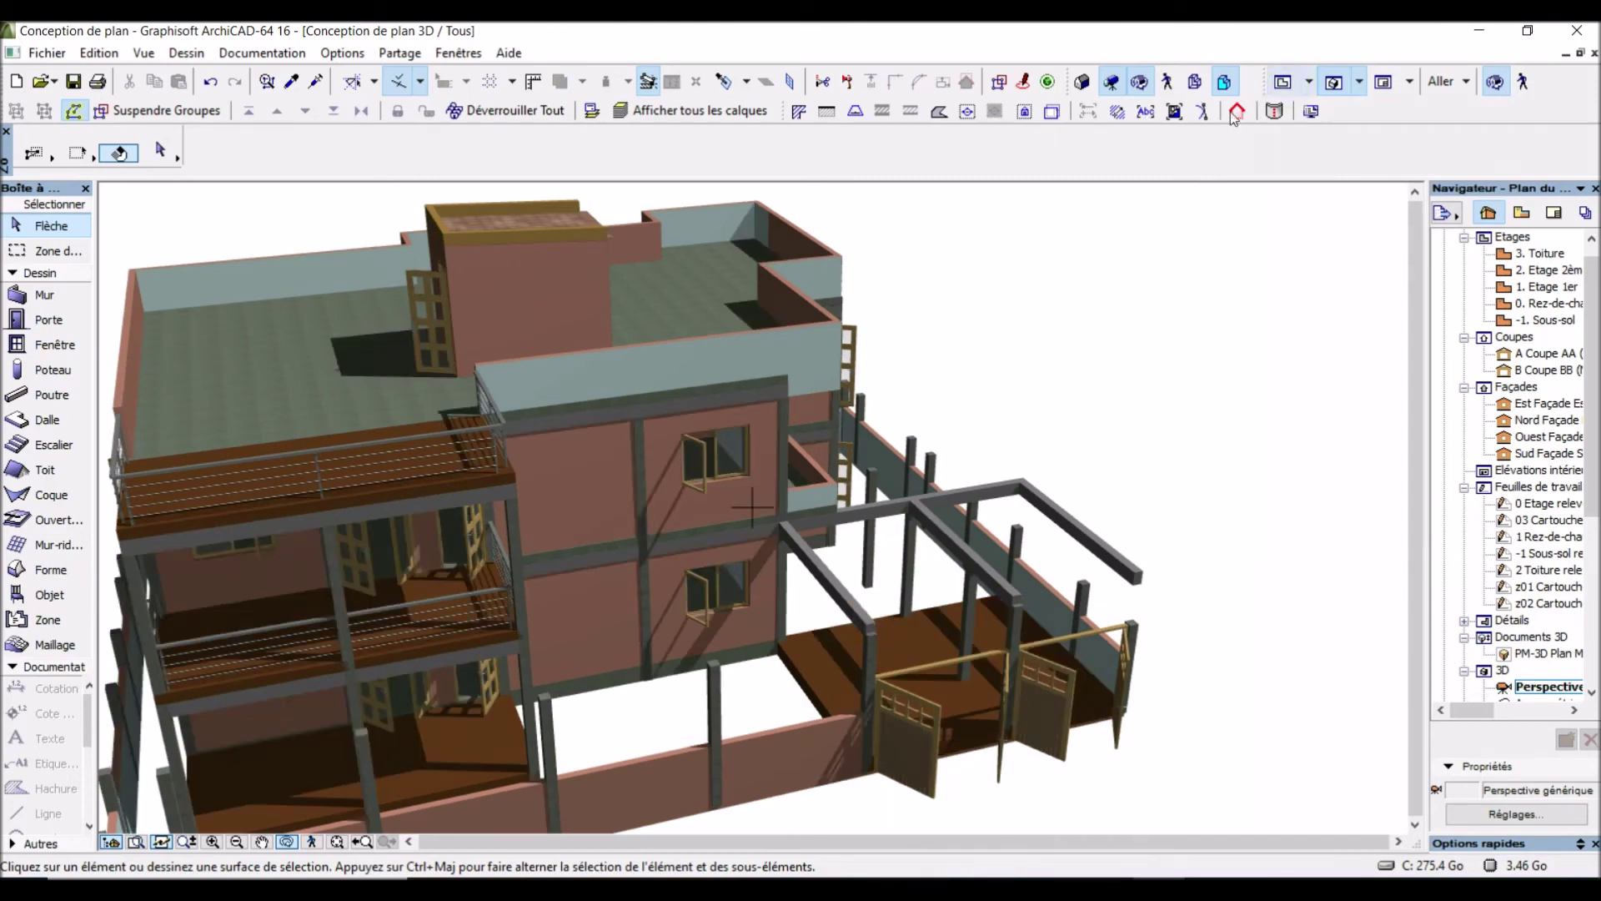
scroll(1111, 619, up, 5)
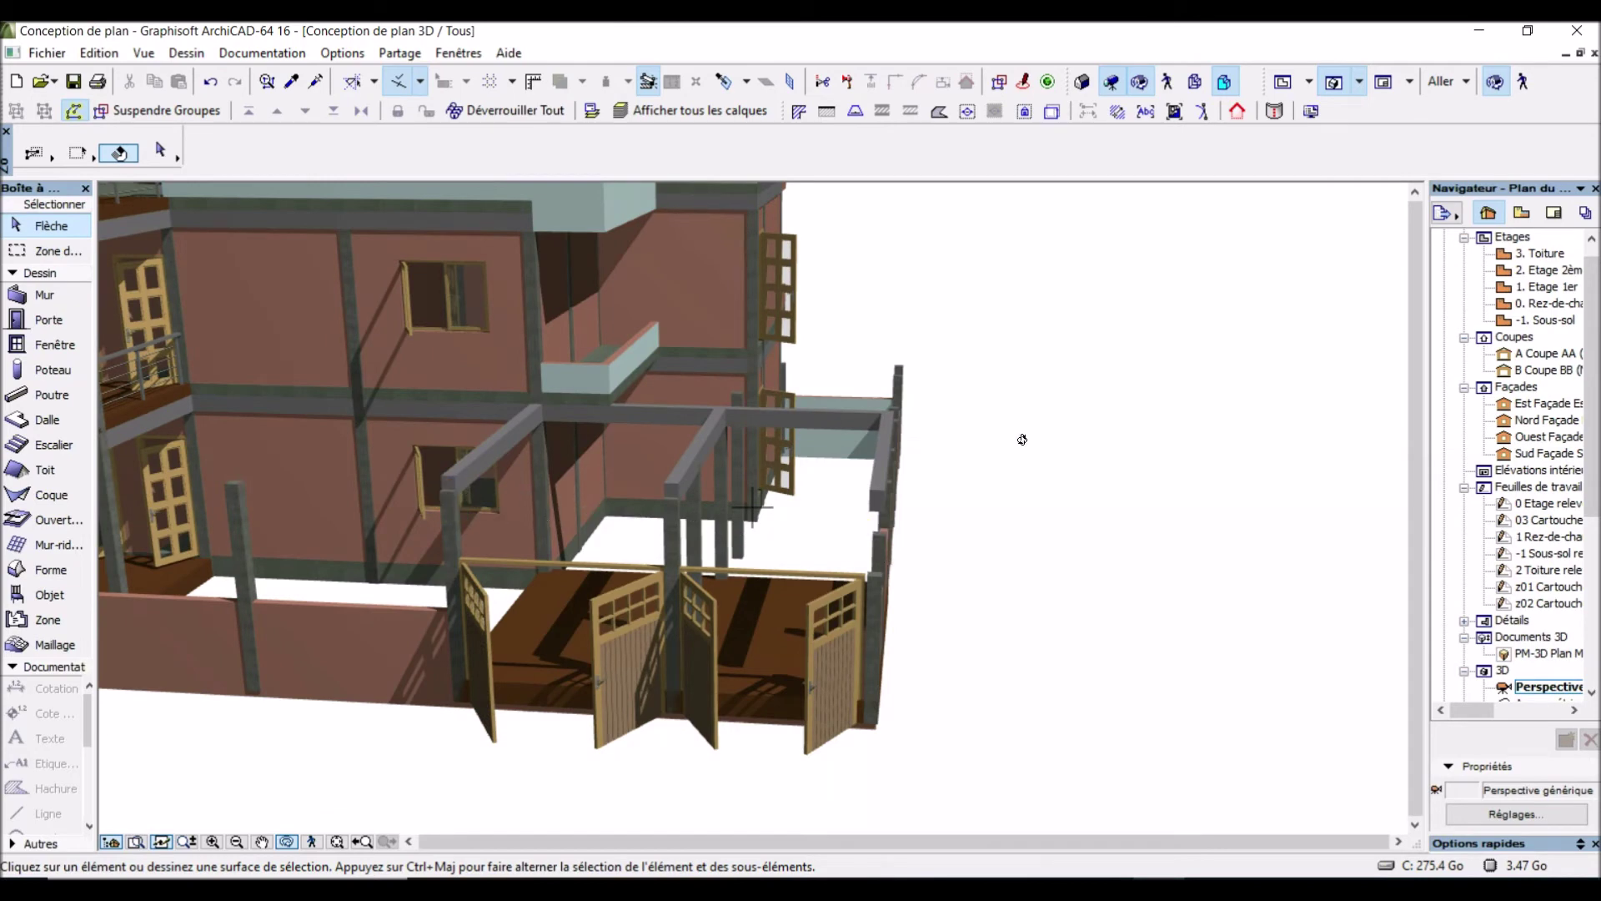
drag(733, 457, 575, 458)
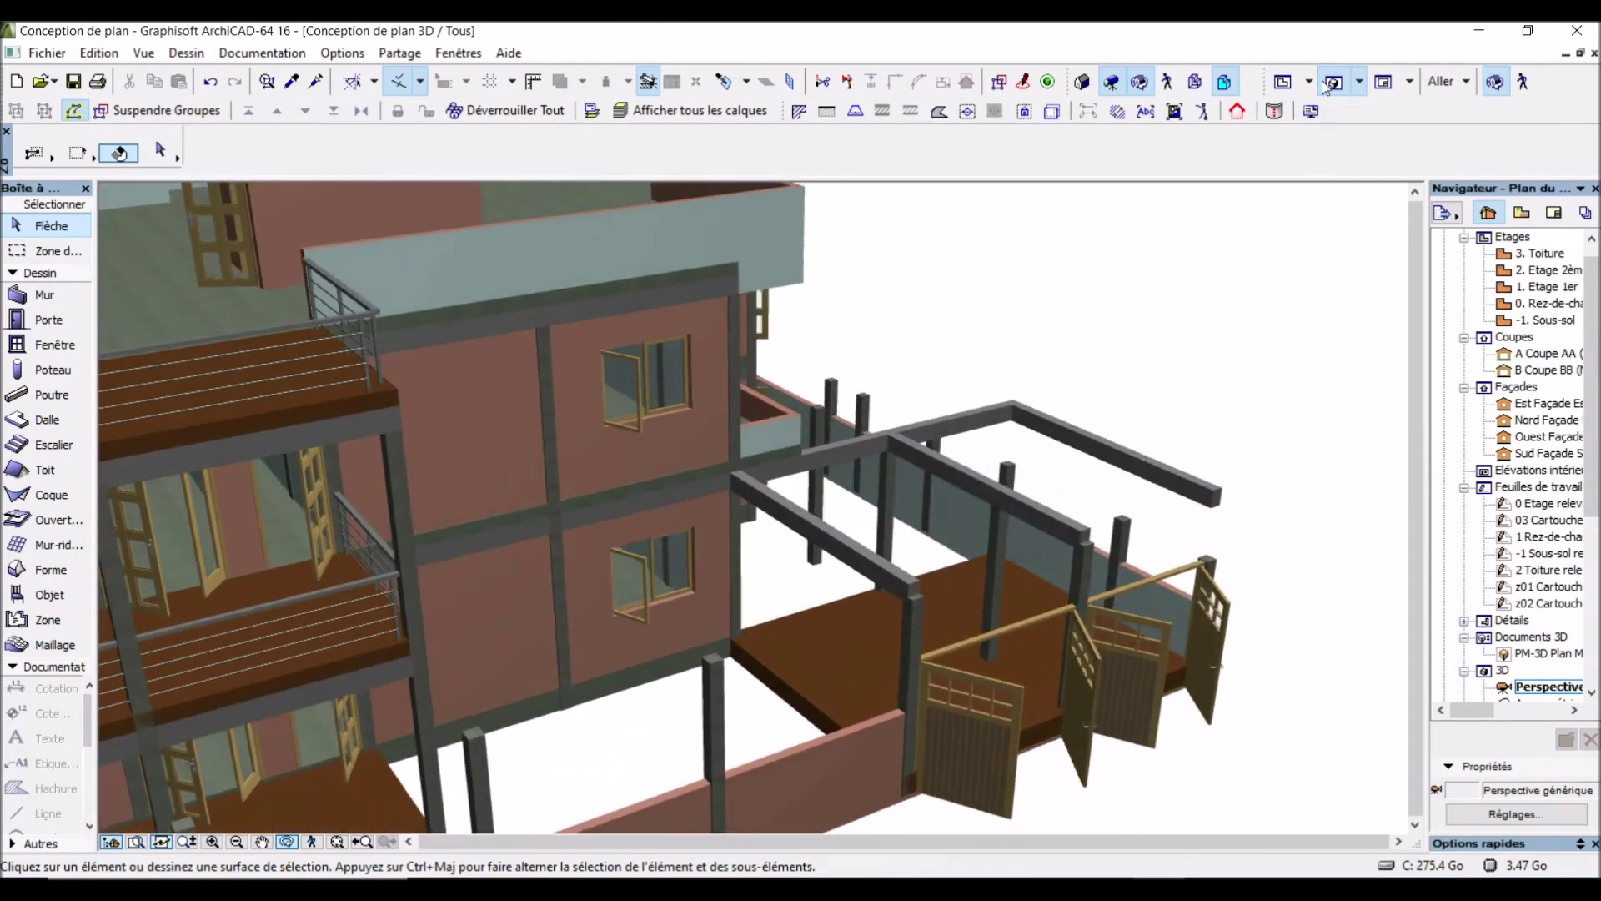
Check the level and thickness of the house slab on the ground-floor plan and on the first-floor plan
click(1287, 85)
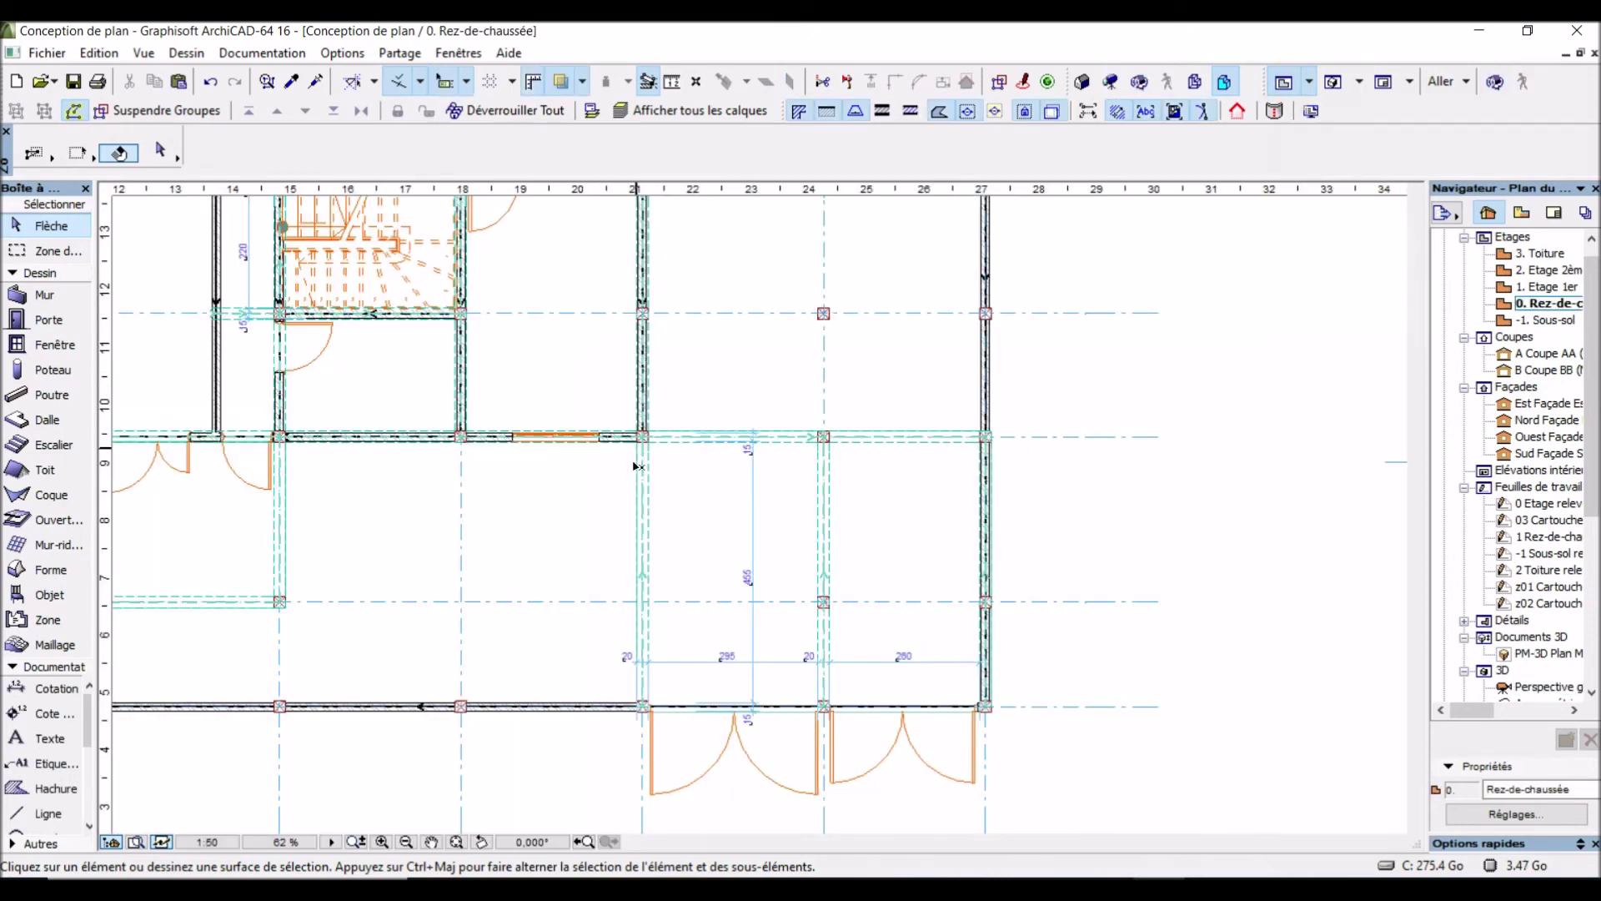
click(561, 372)
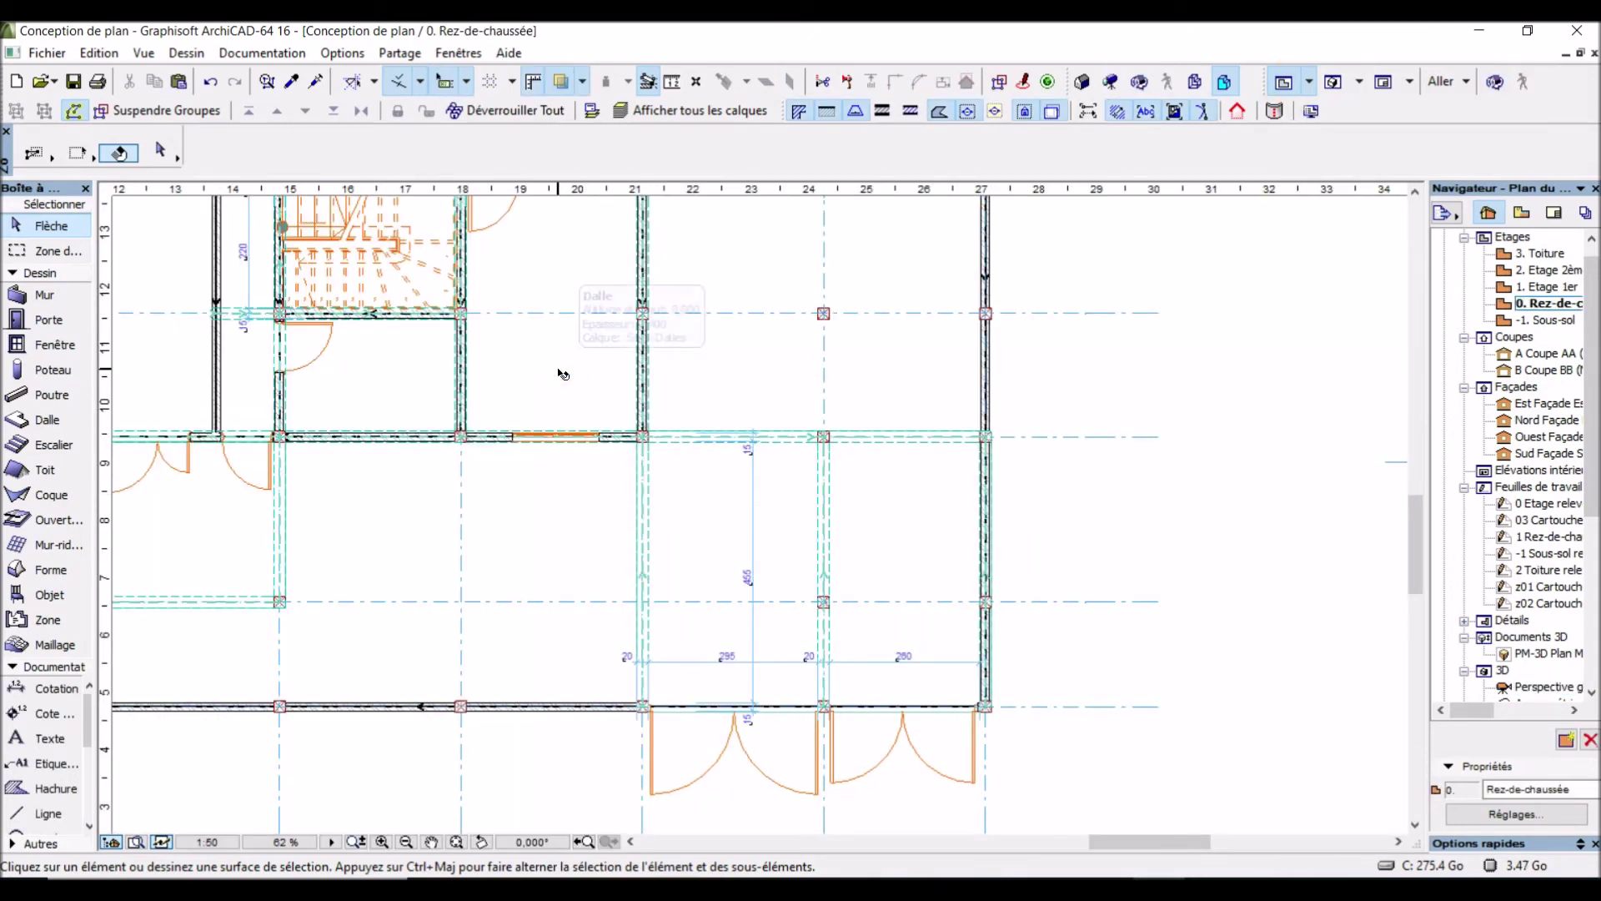
click(561, 373)
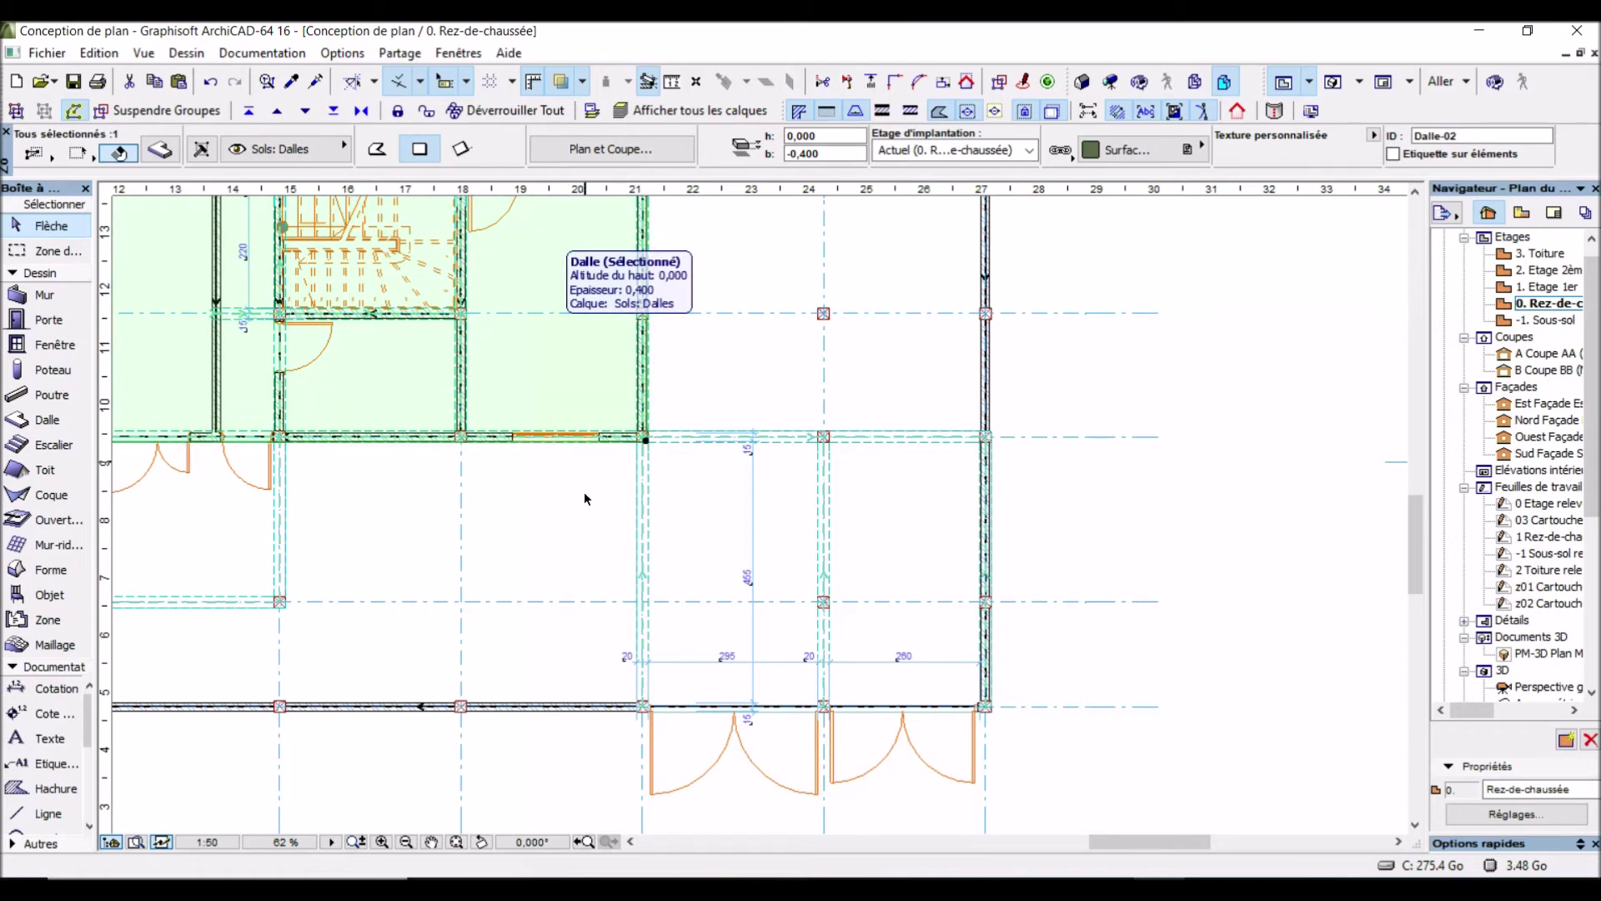
scroll(557, 439, down, 3)
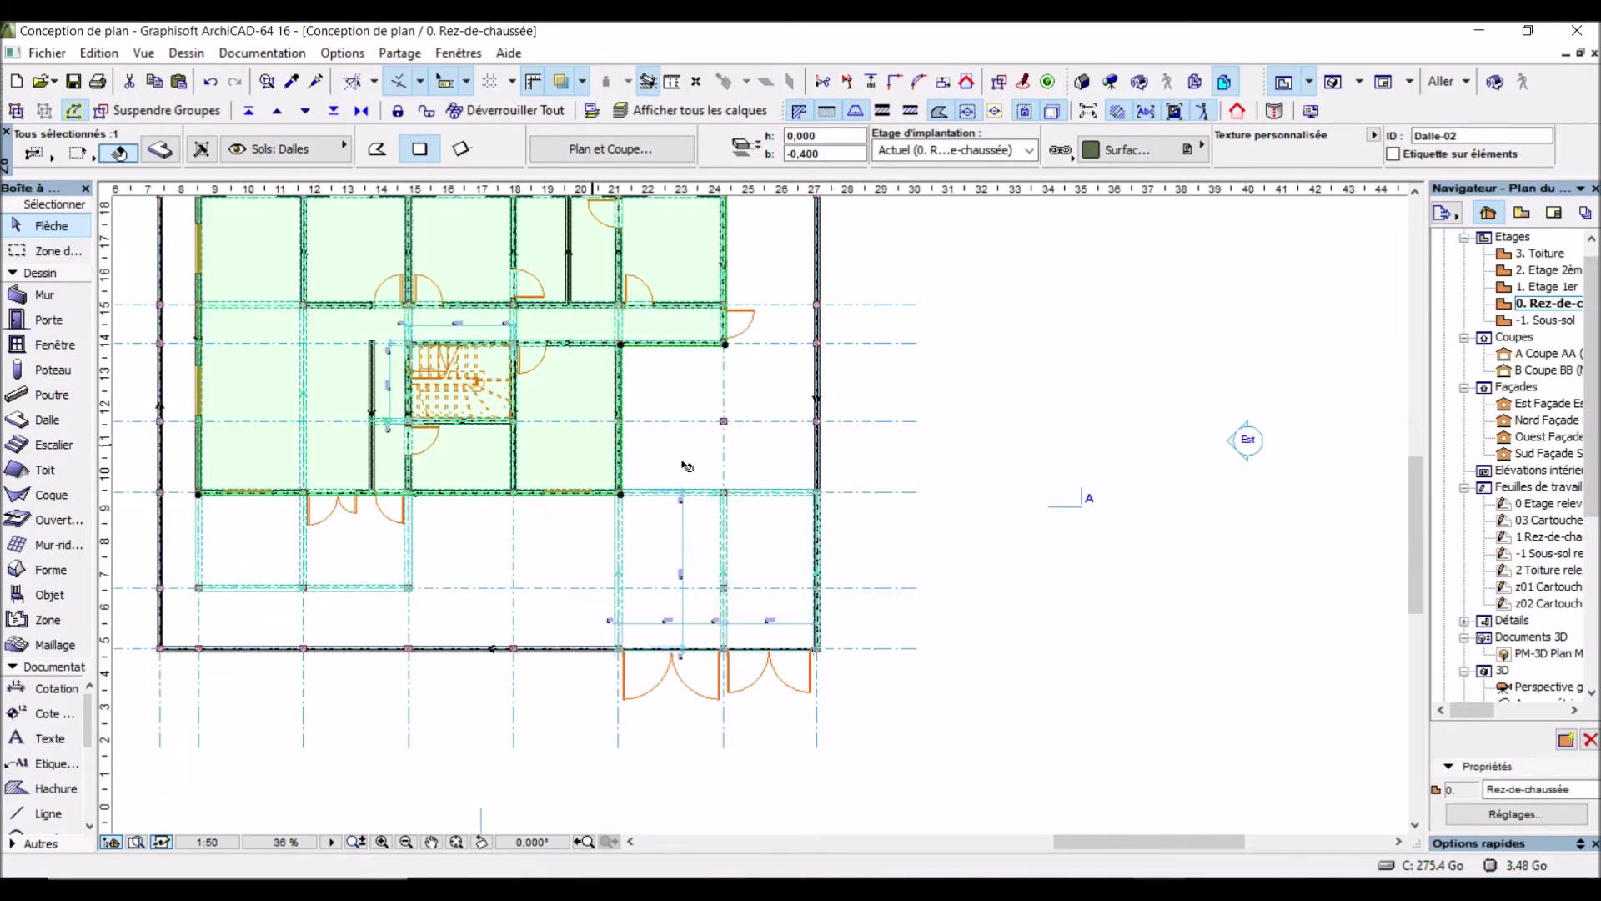
click(1028, 415)
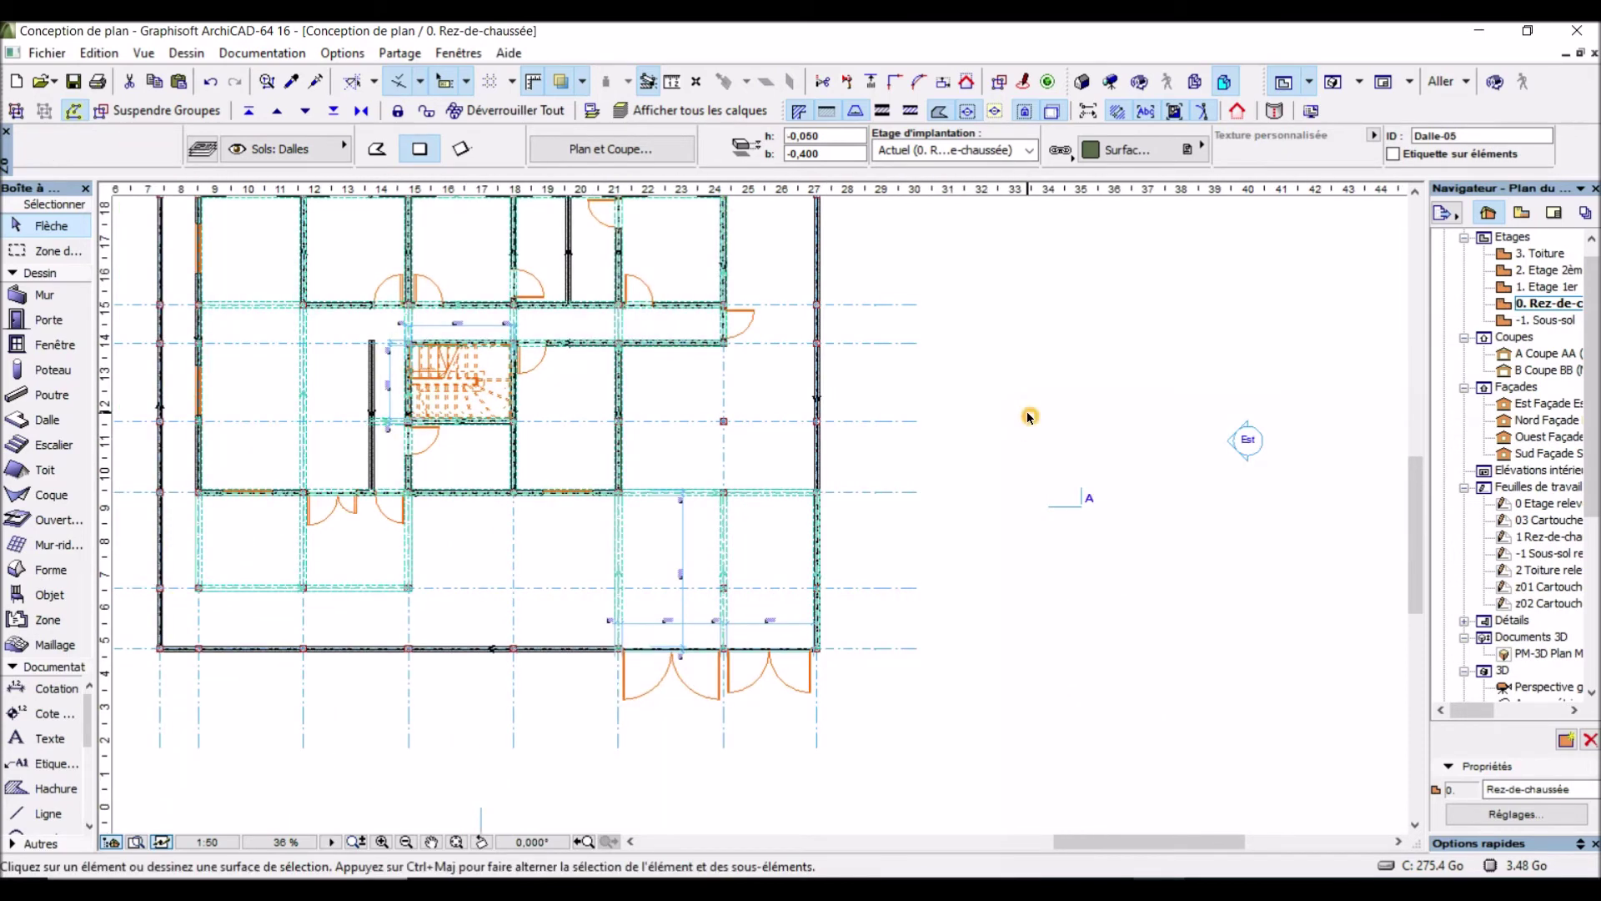
double_click(1548, 289)
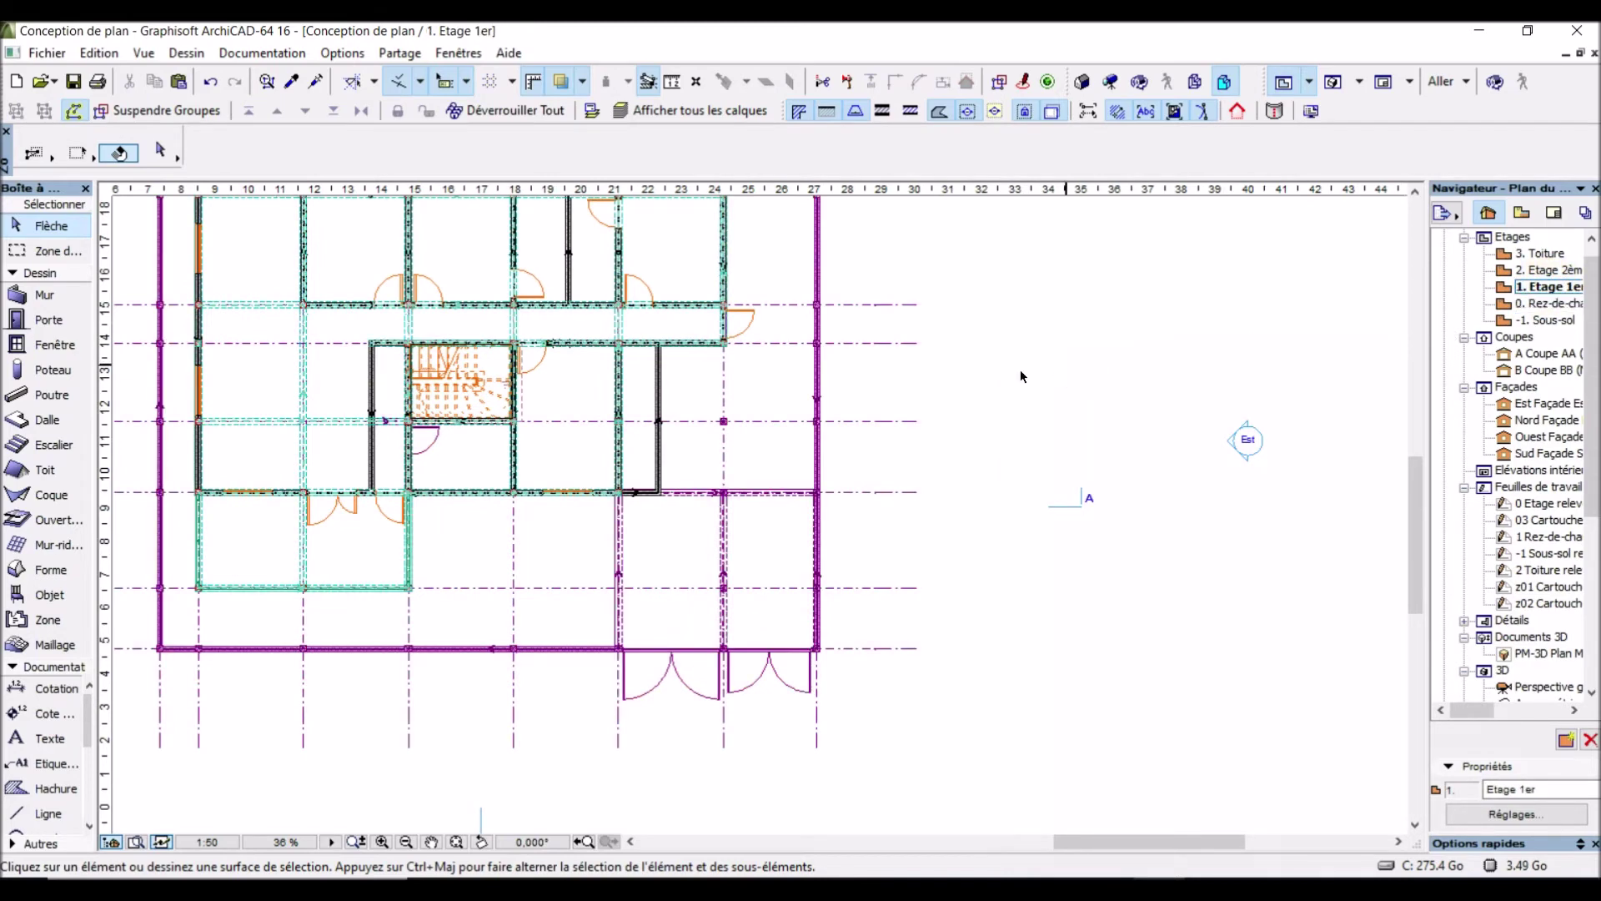
click(575, 440)
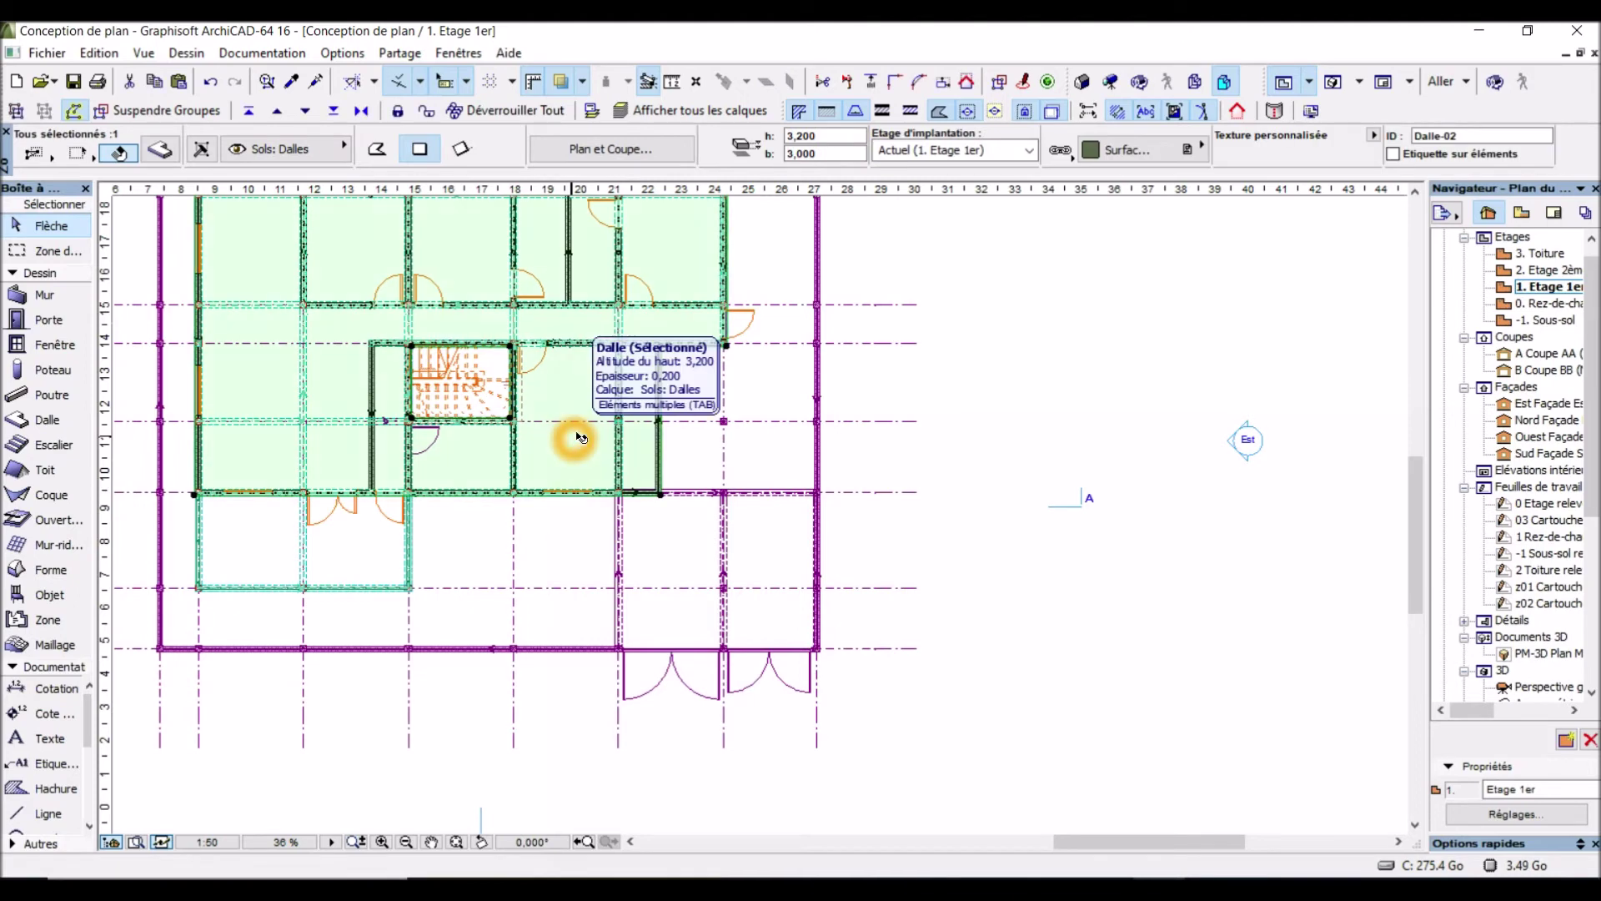
click(158, 151)
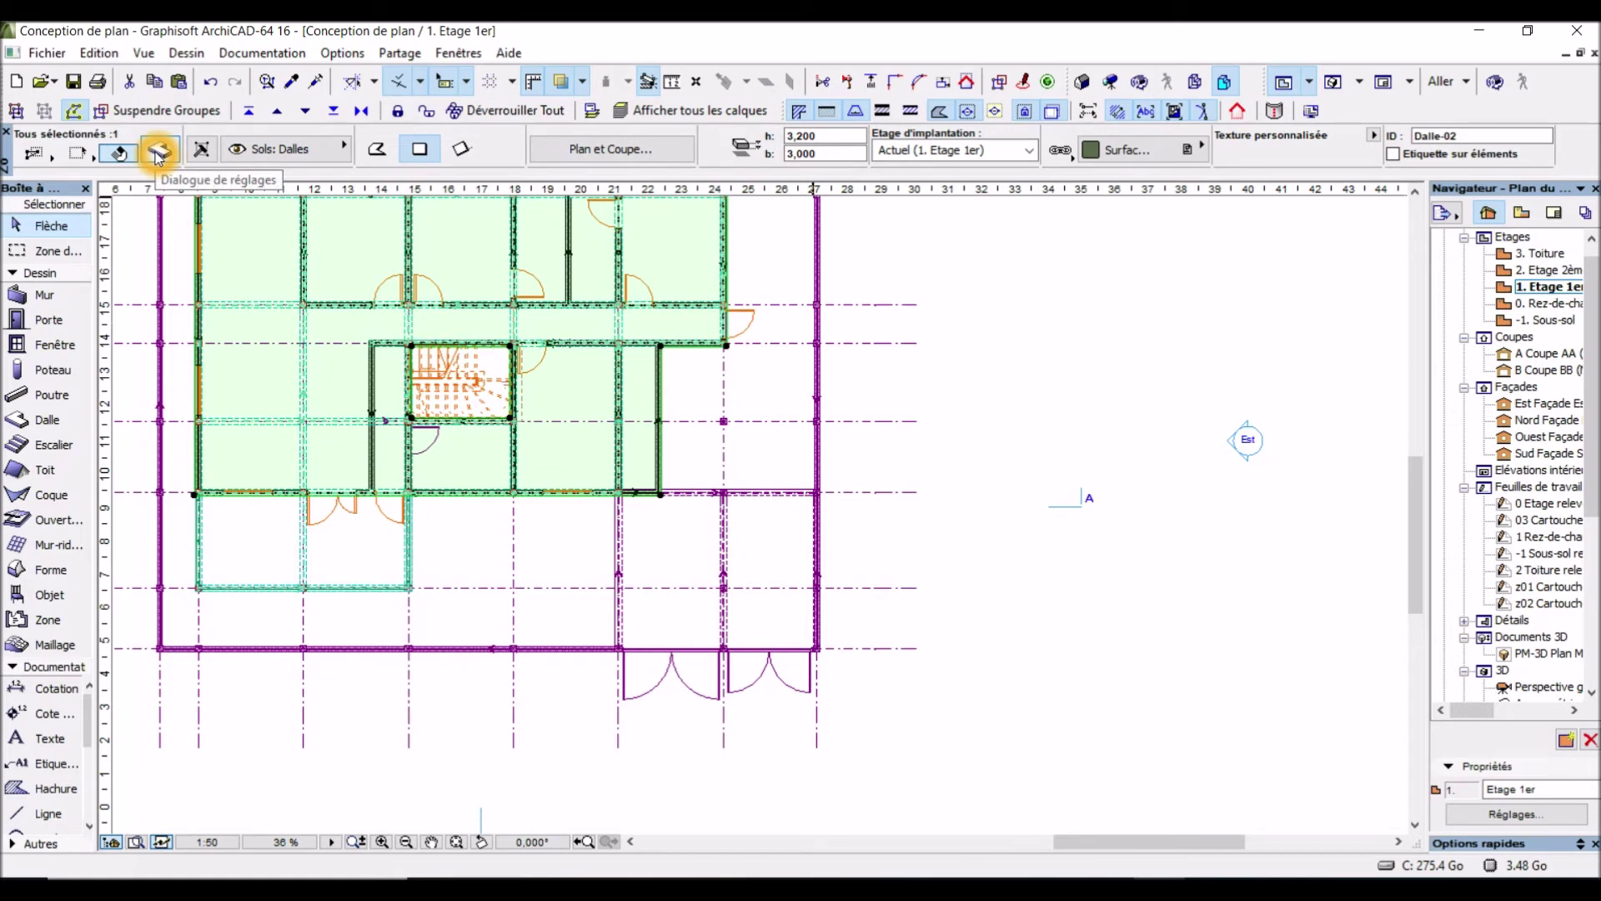
click(1244, 385)
Copy the garage slab from the ground floor and paste it on the first floor at its original location
click(1561, 305)
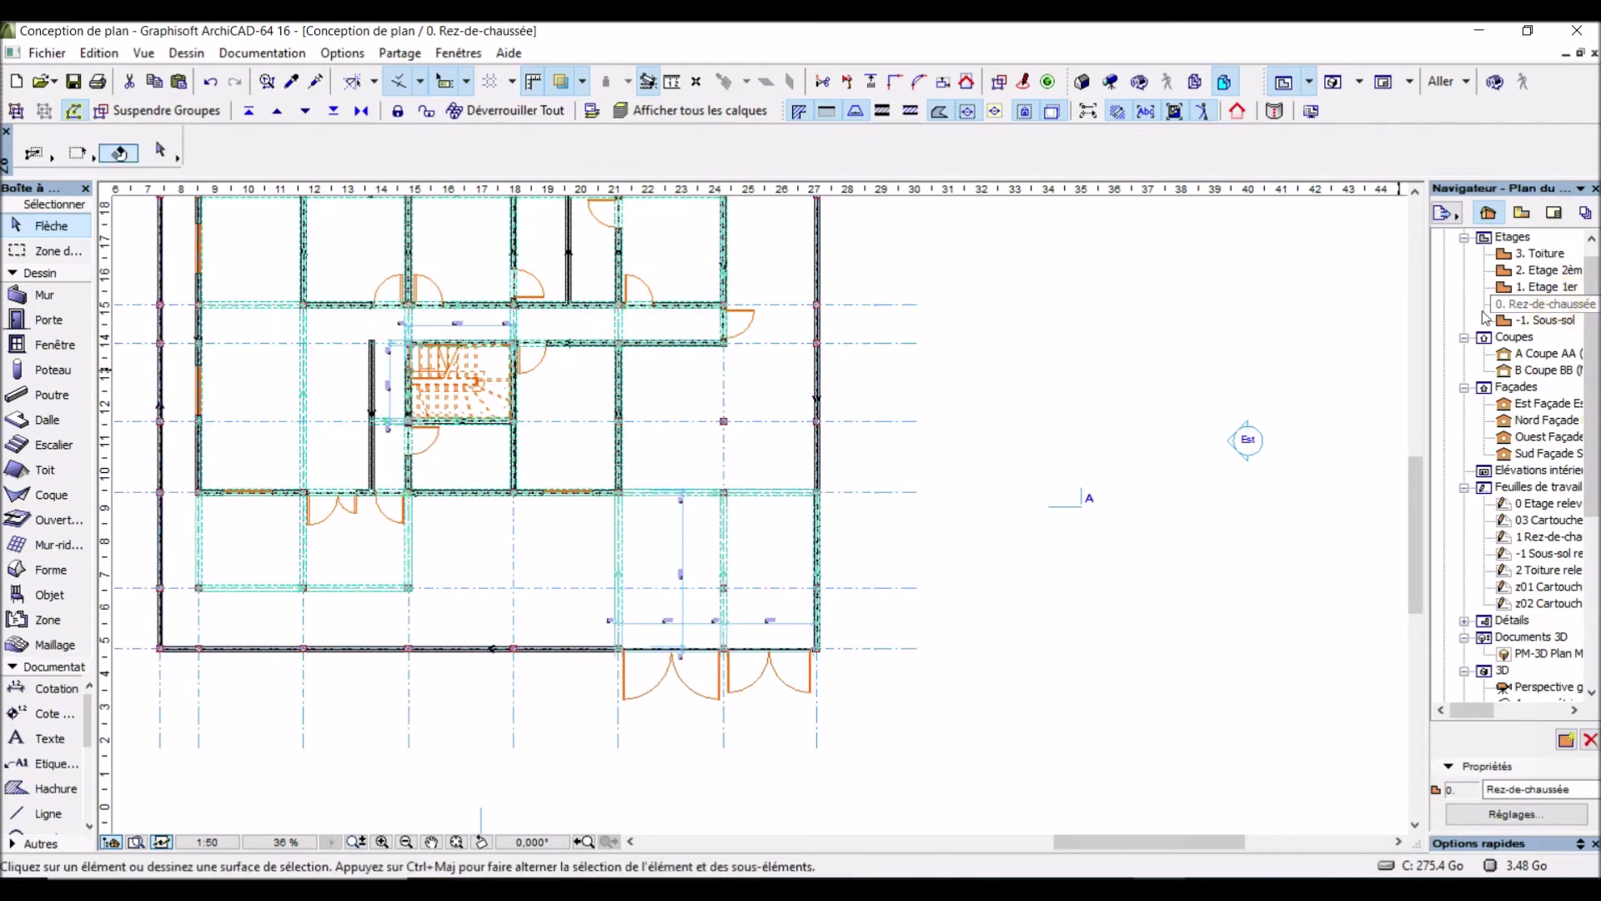
click(768, 534)
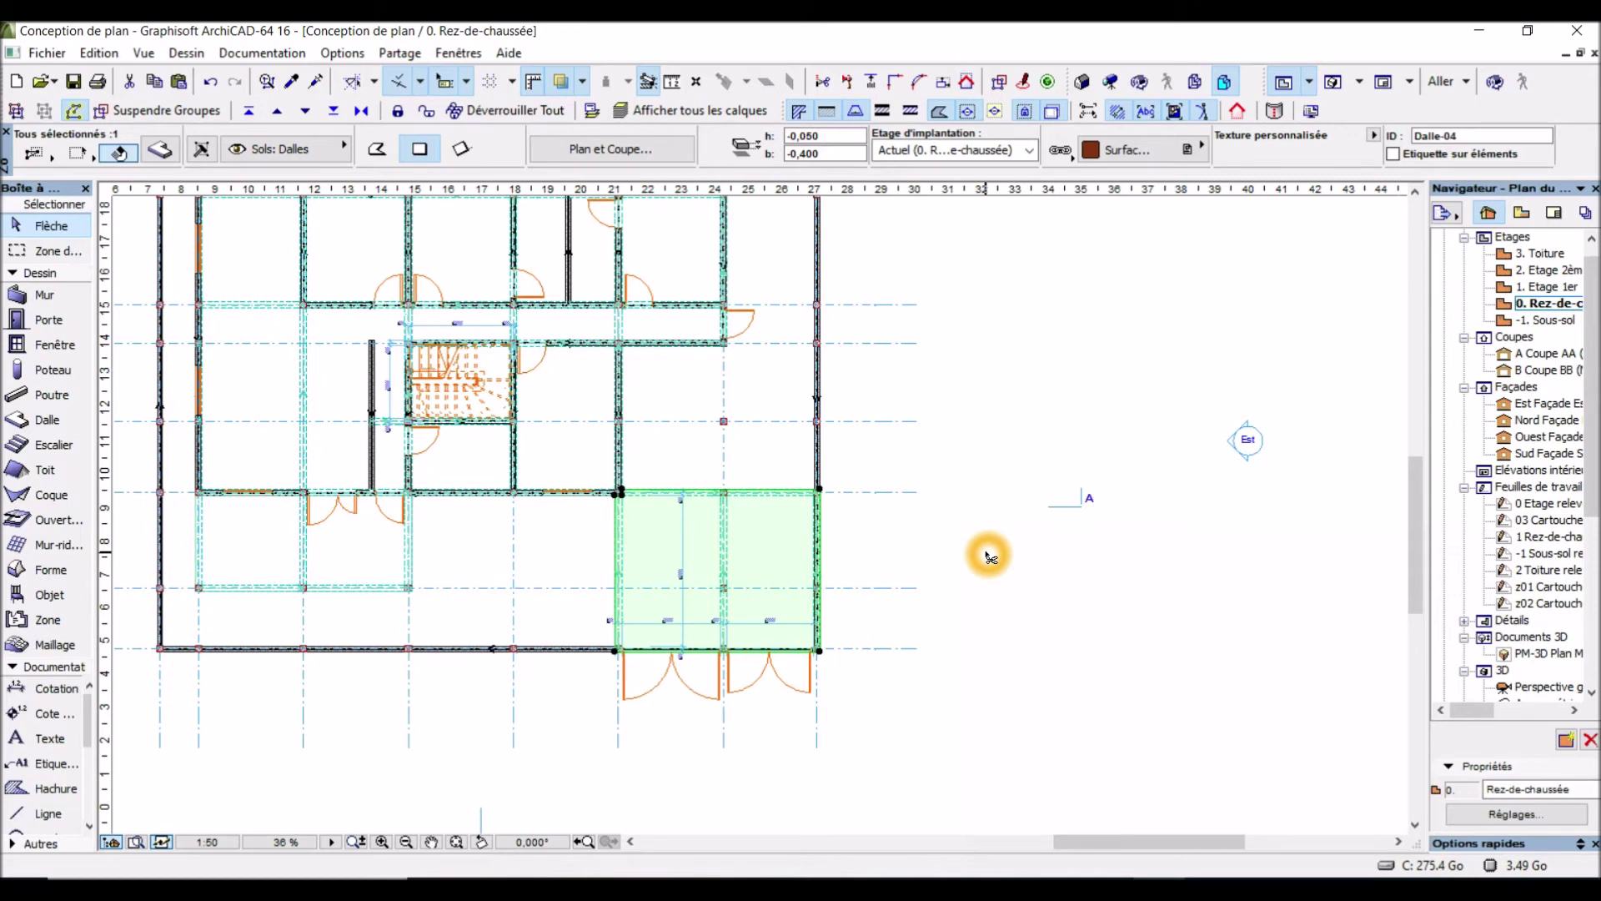
click(986, 553)
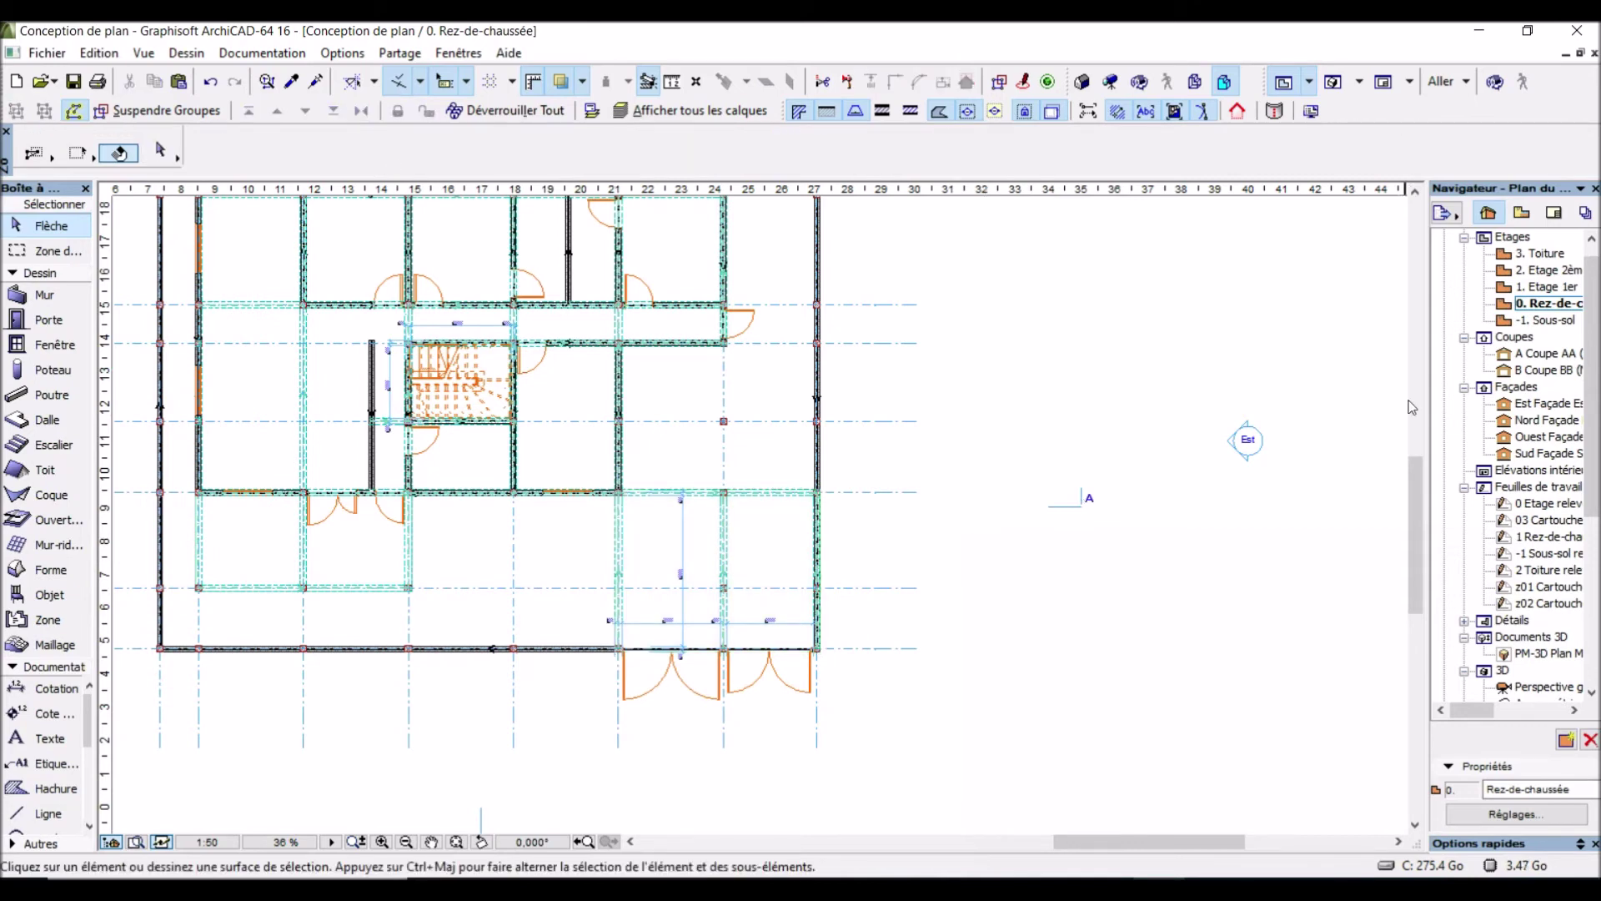
double_click(1544, 288)
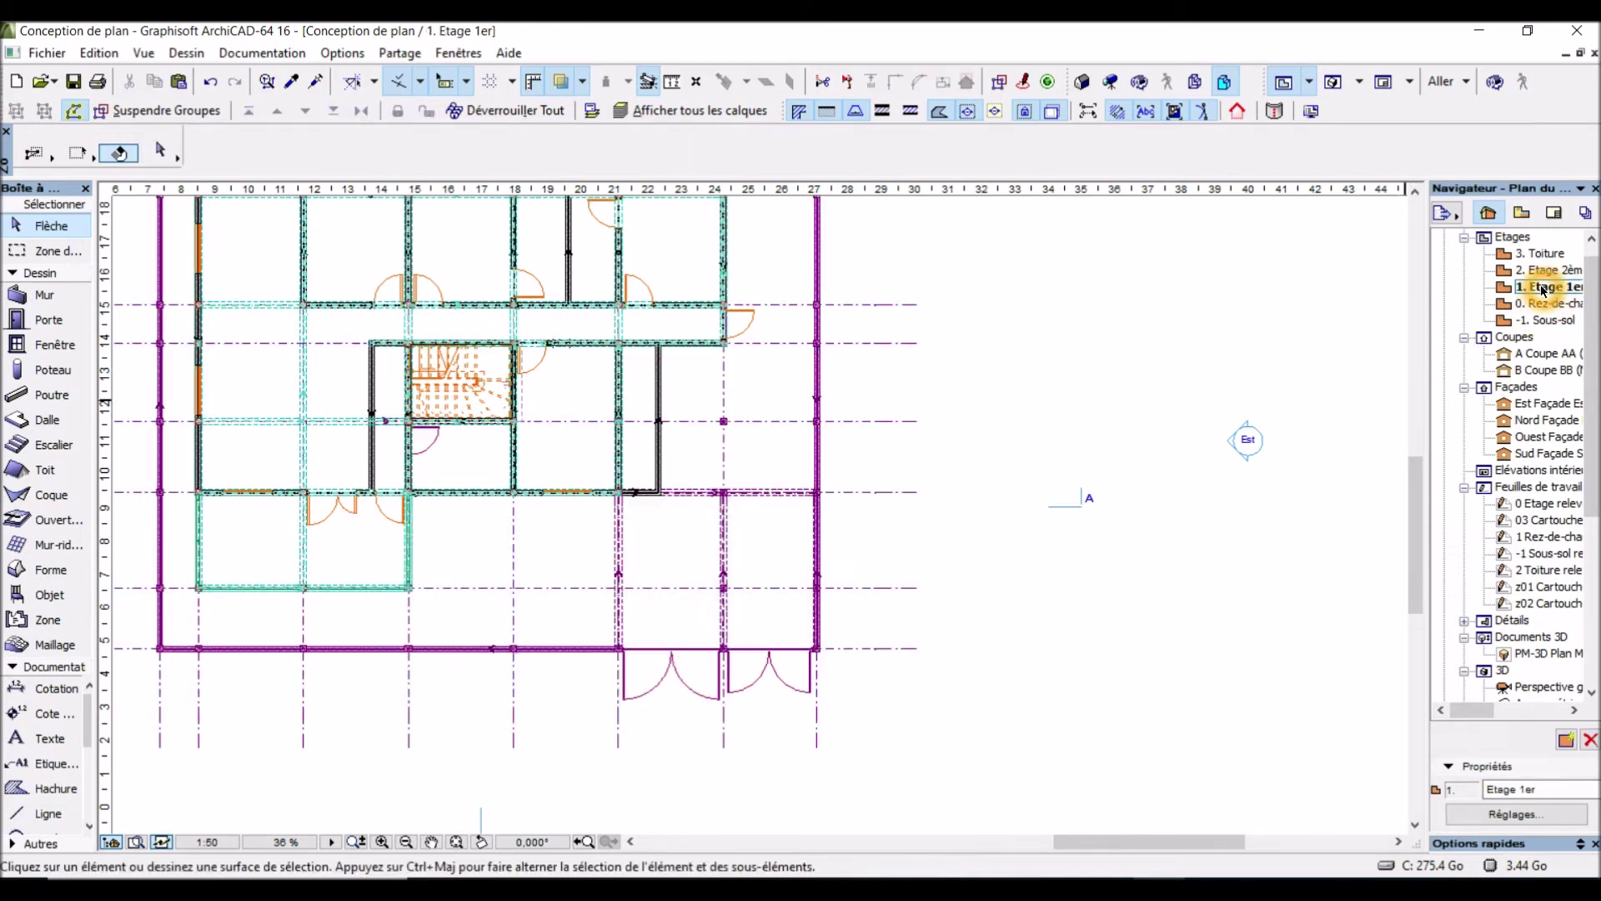
click(1086, 490)
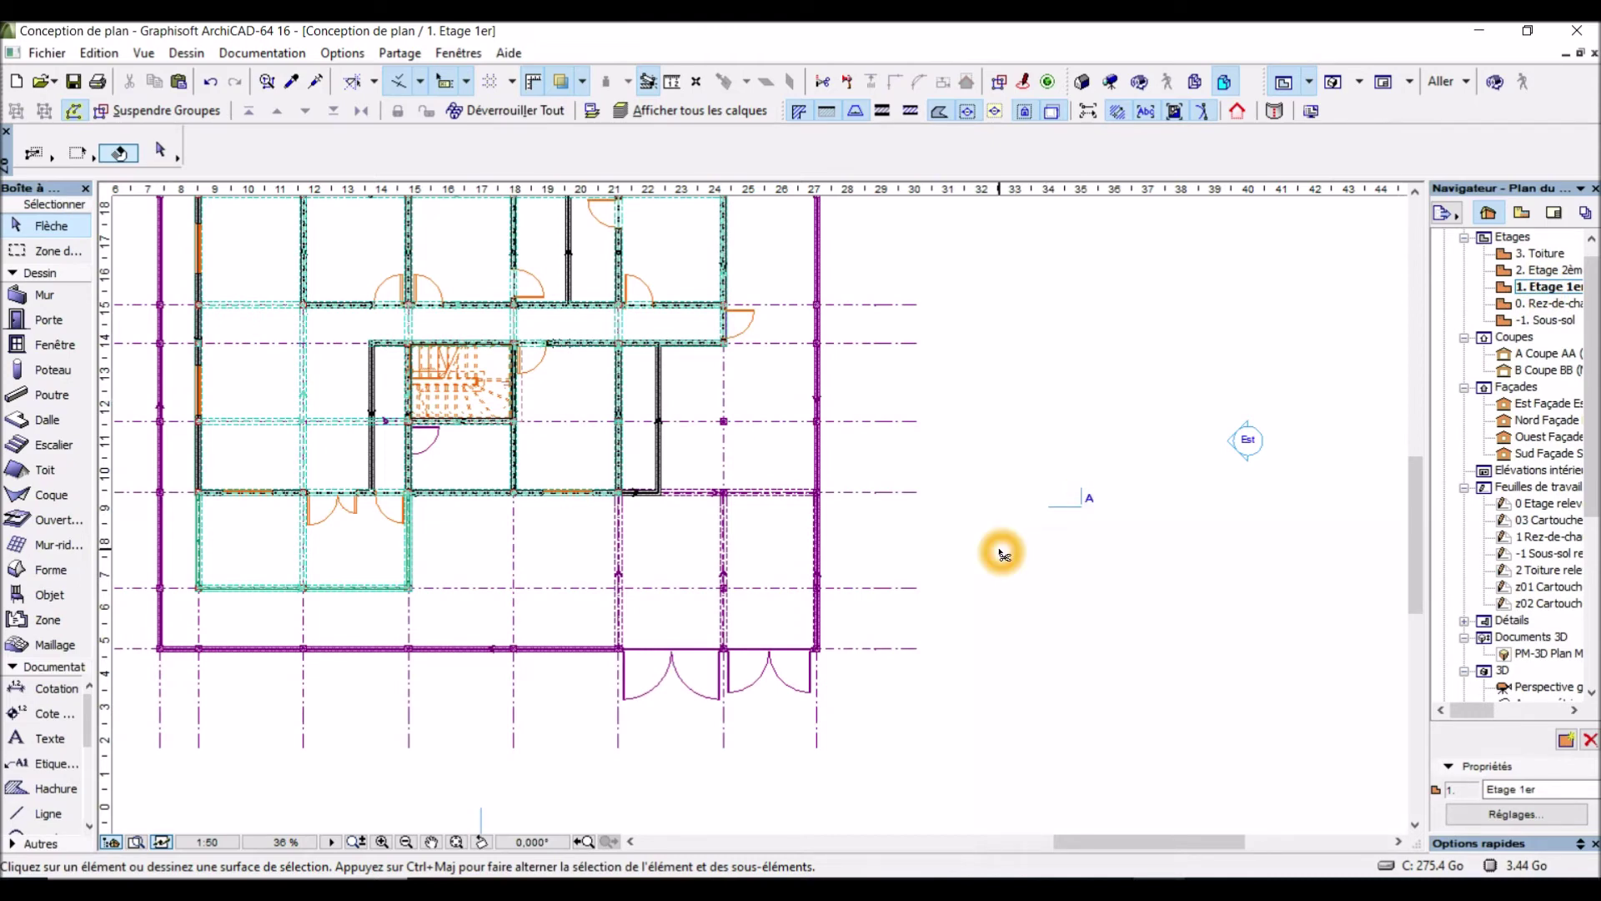
key(ctrl+v)
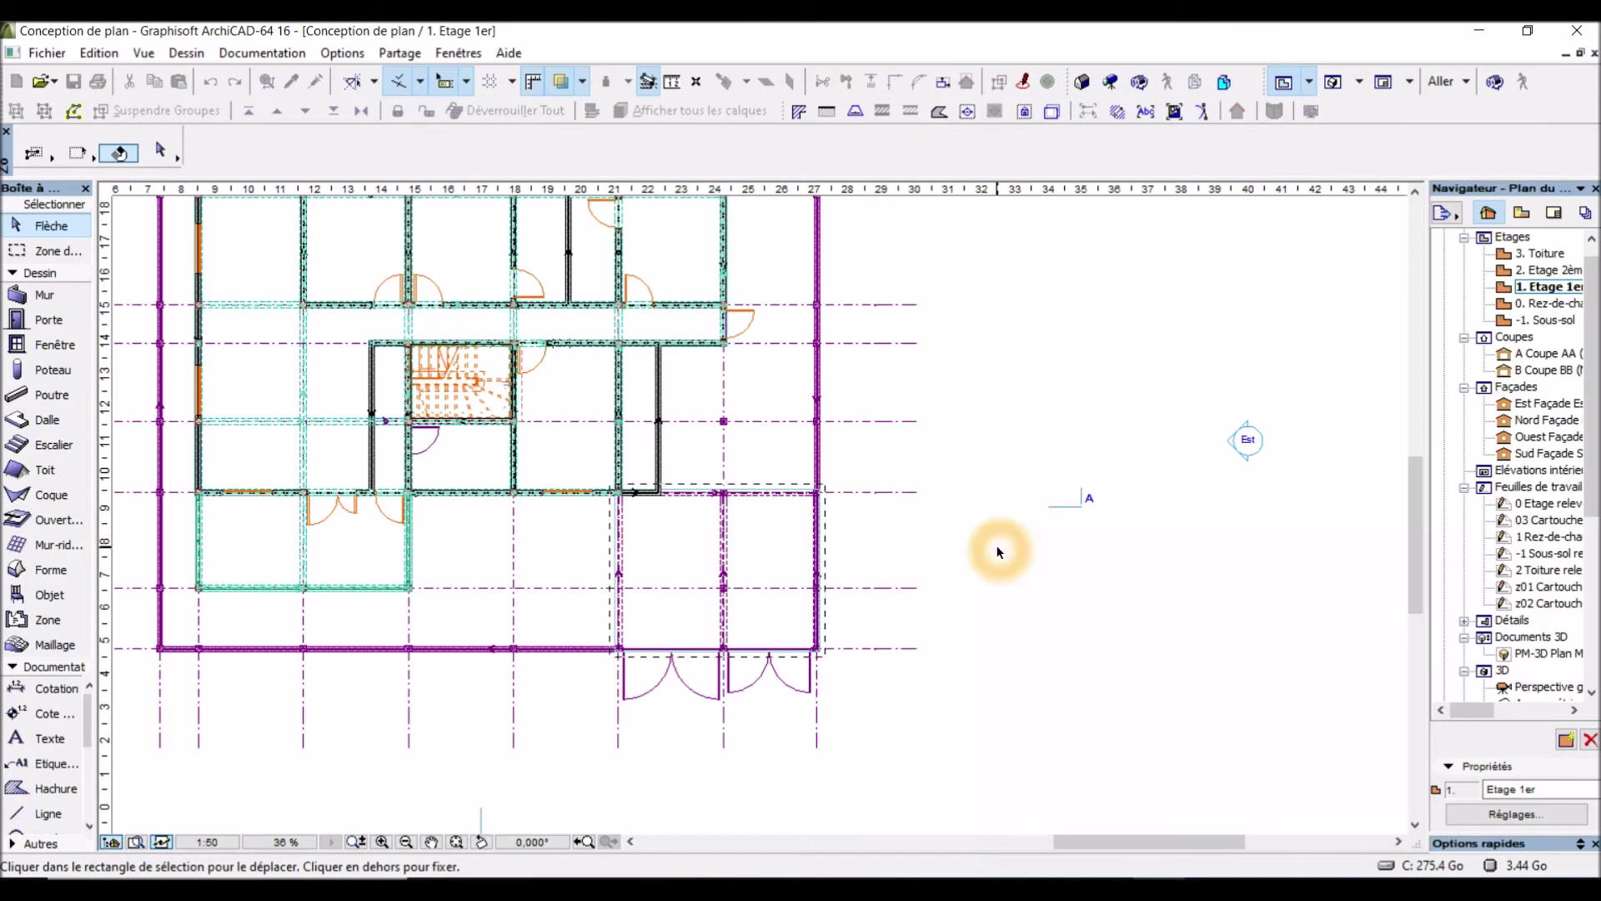
right_click(1000, 551)
click(1048, 594)
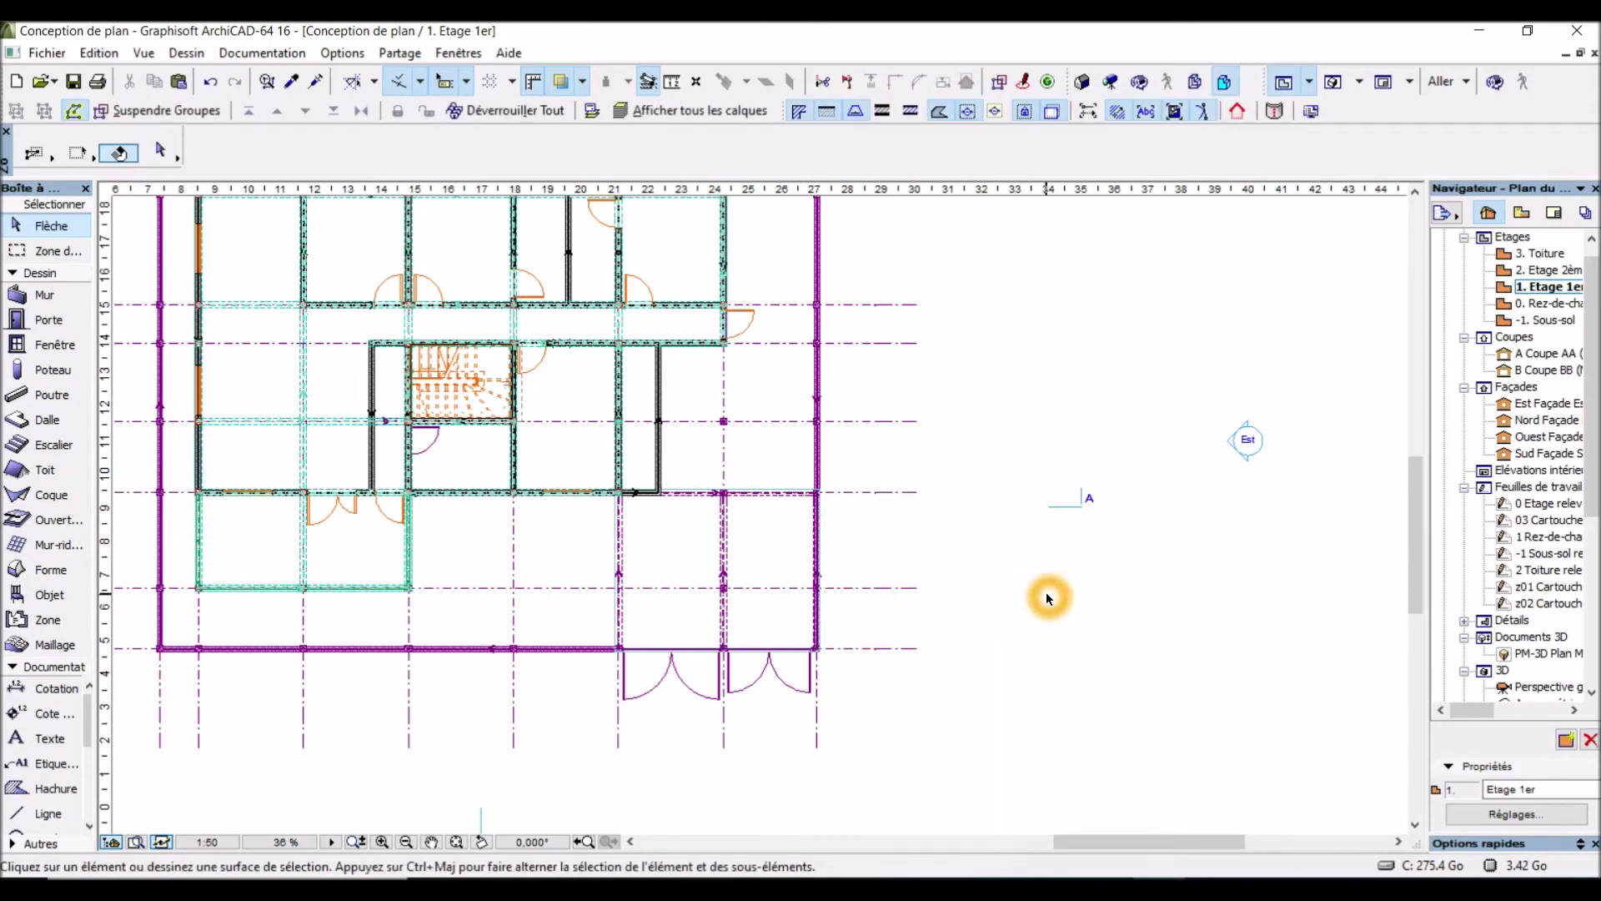
Examine the pasted slab above the garage in the 3D view and its outline from the second-floor plan
click(1333, 81)
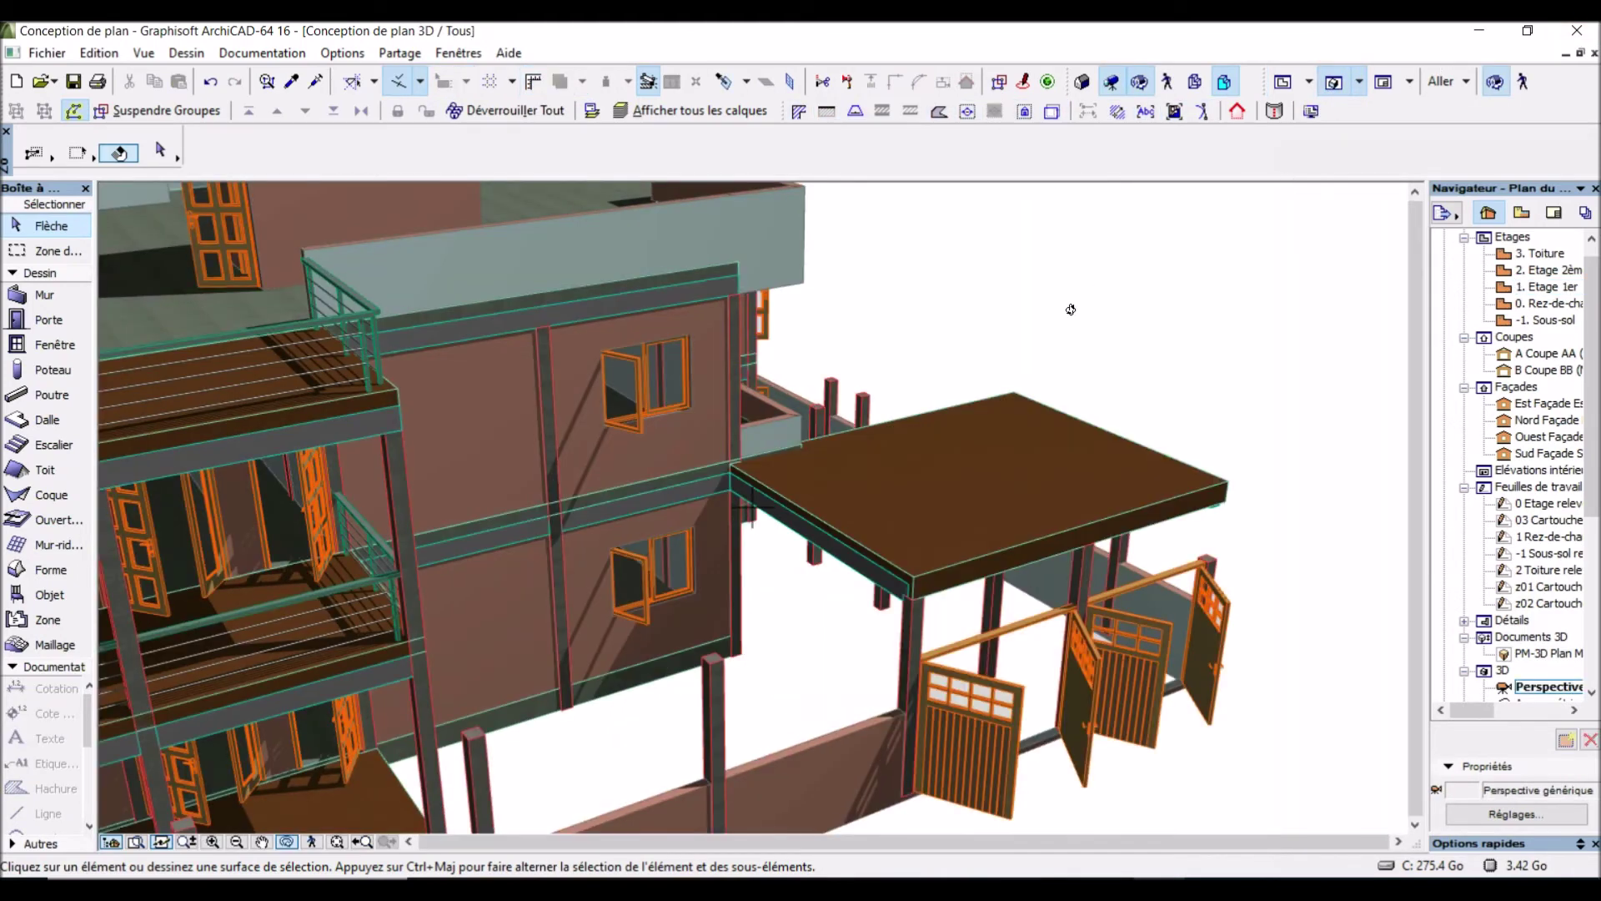
drag(1032, 458, 1071, 342)
drag(907, 320, 1088, 426)
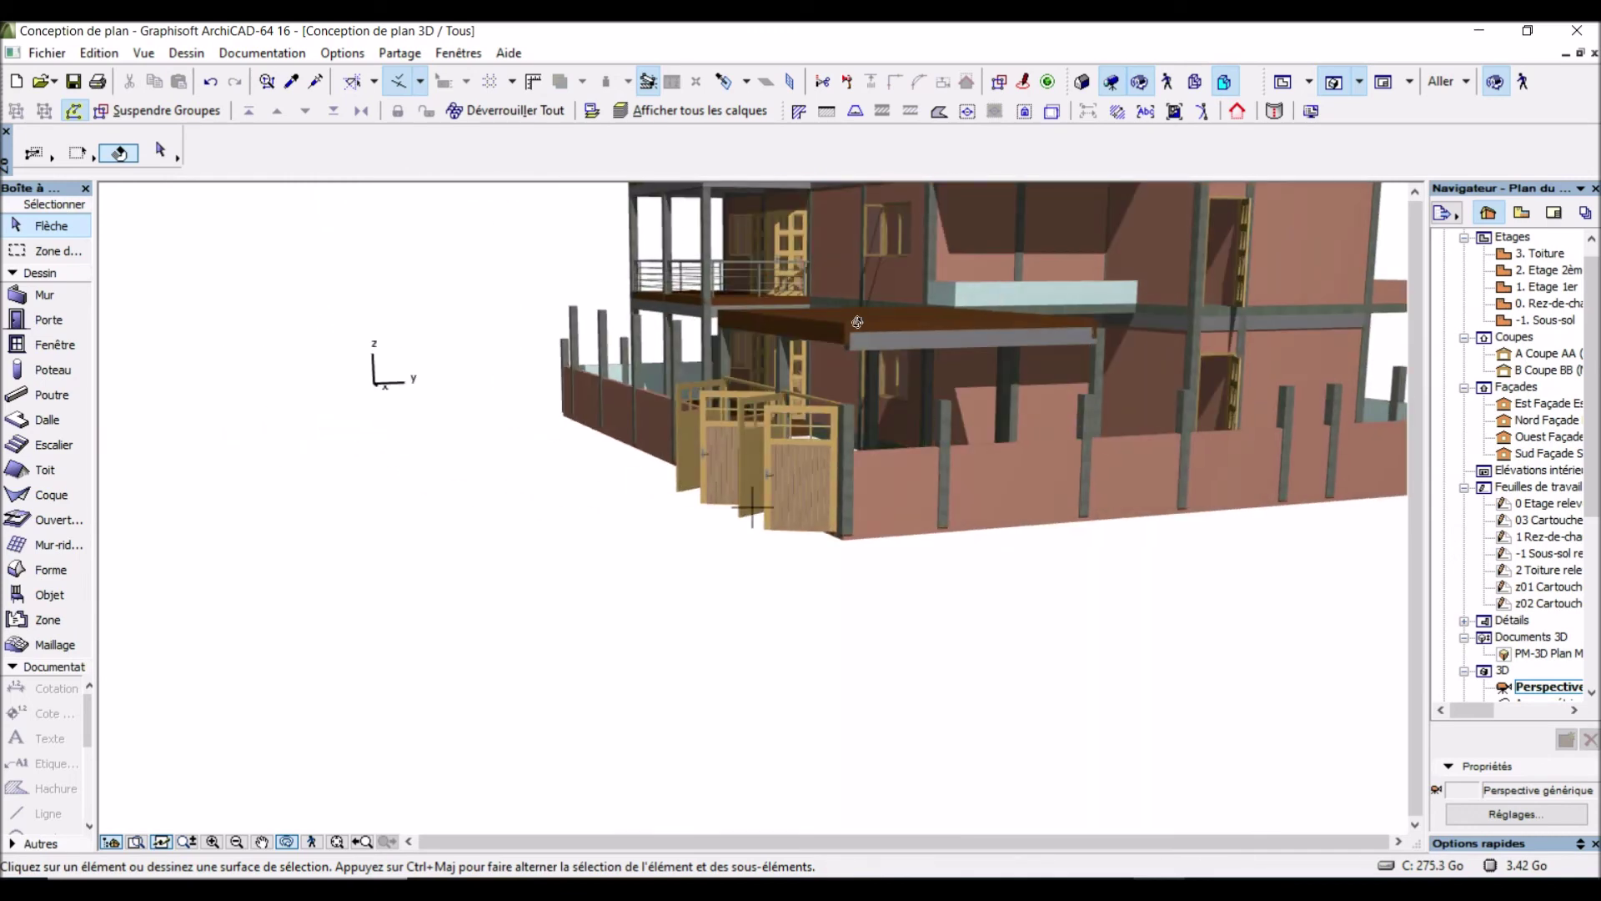
drag(930, 346, 871, 338)
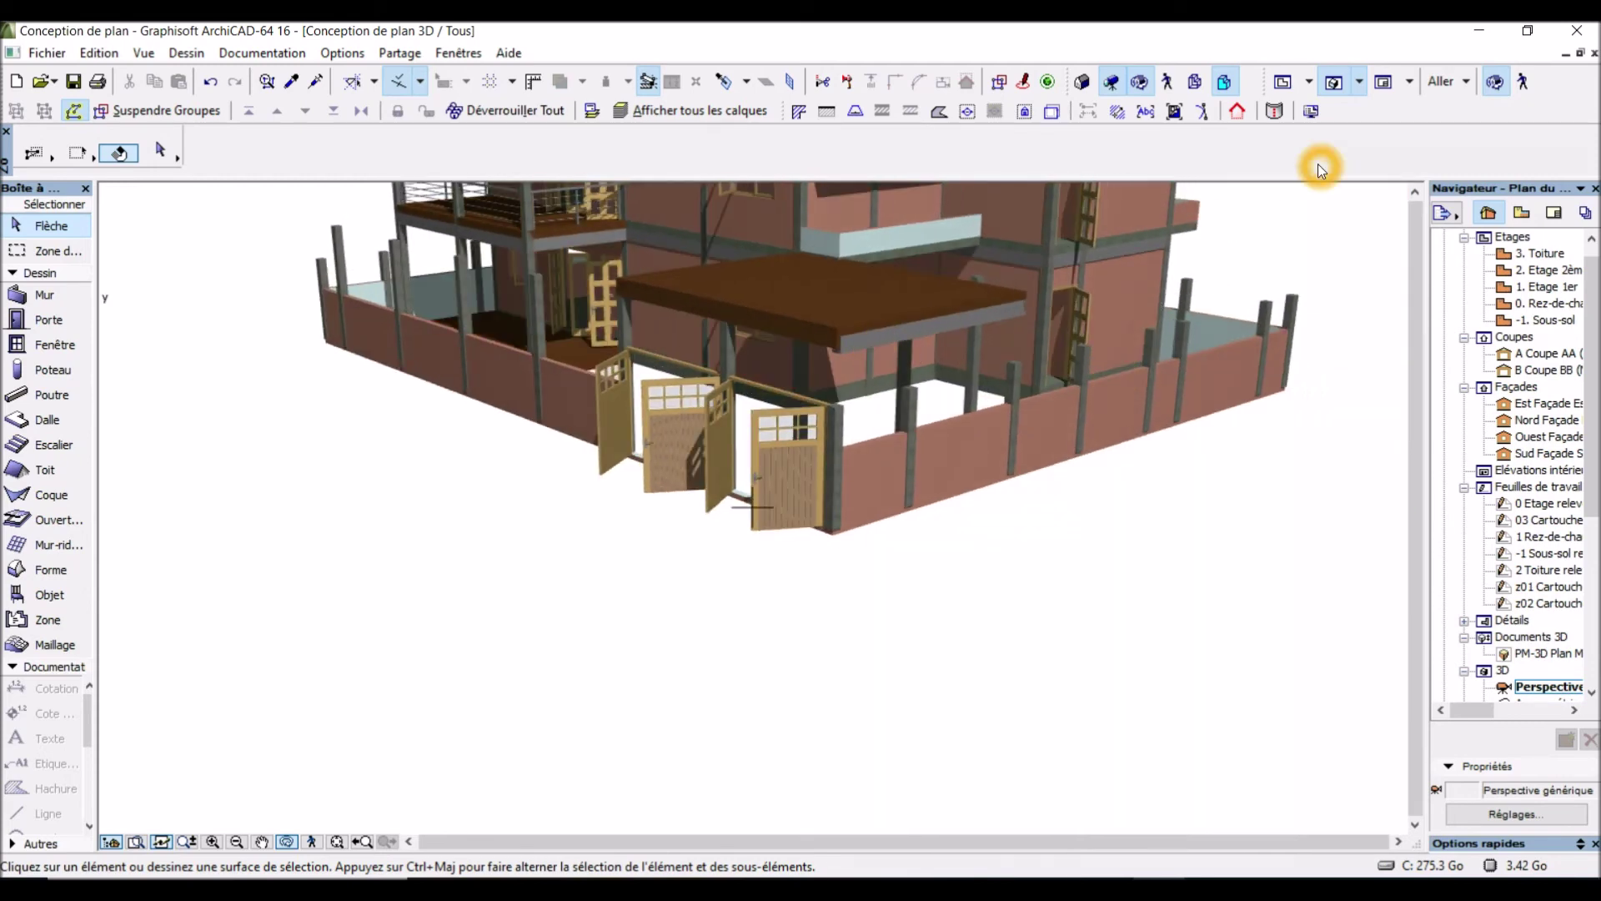
click(1284, 82)
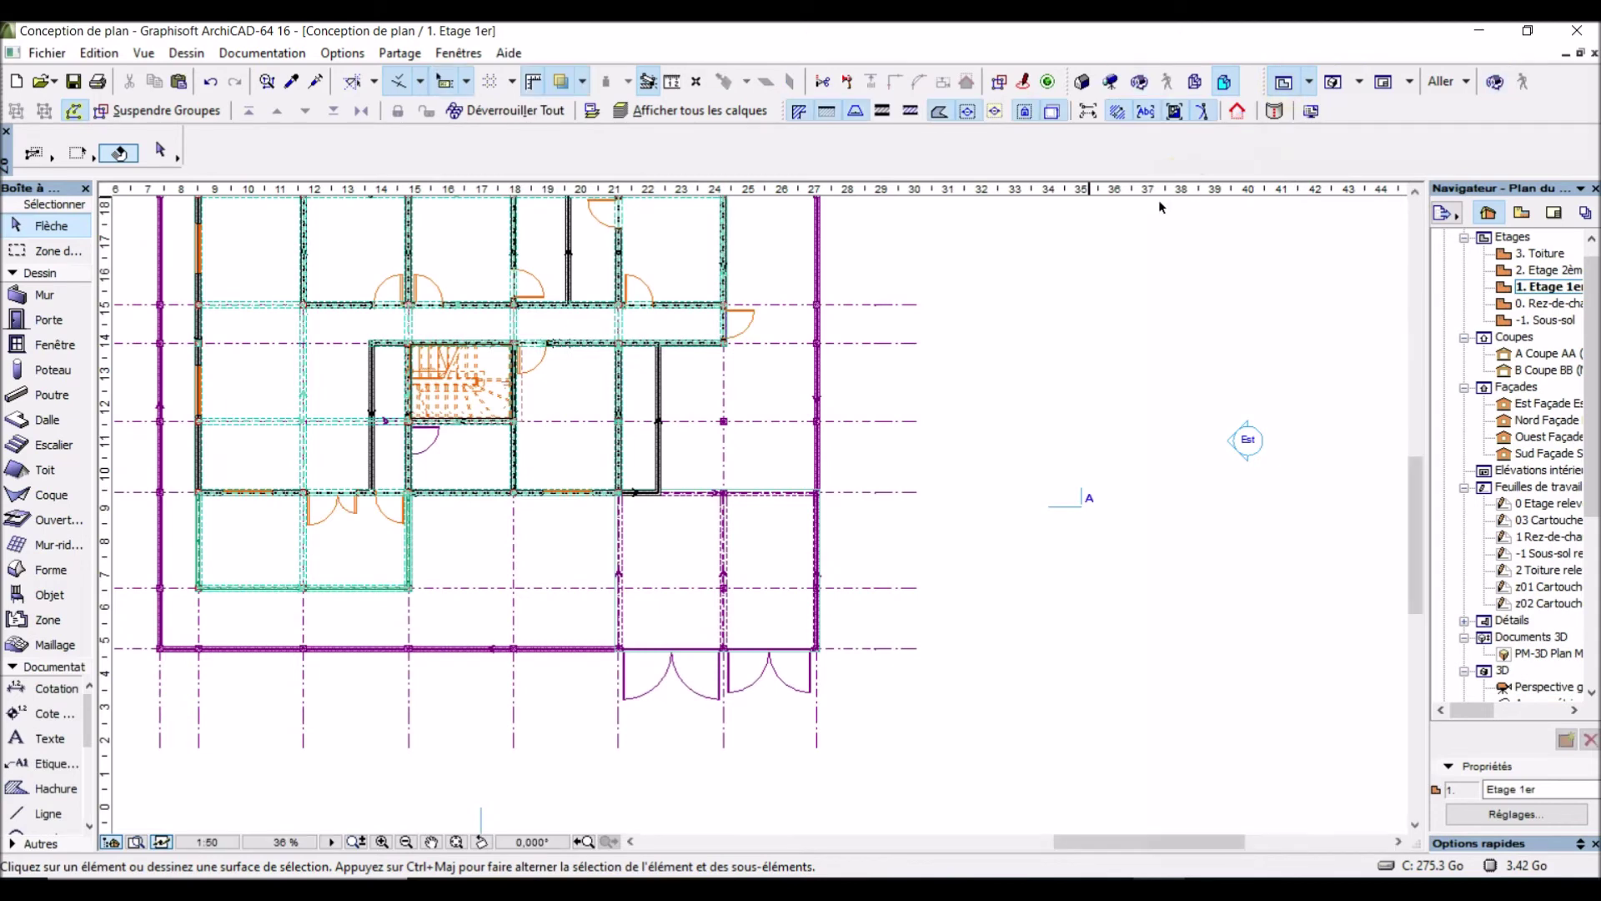
click(1545, 270)
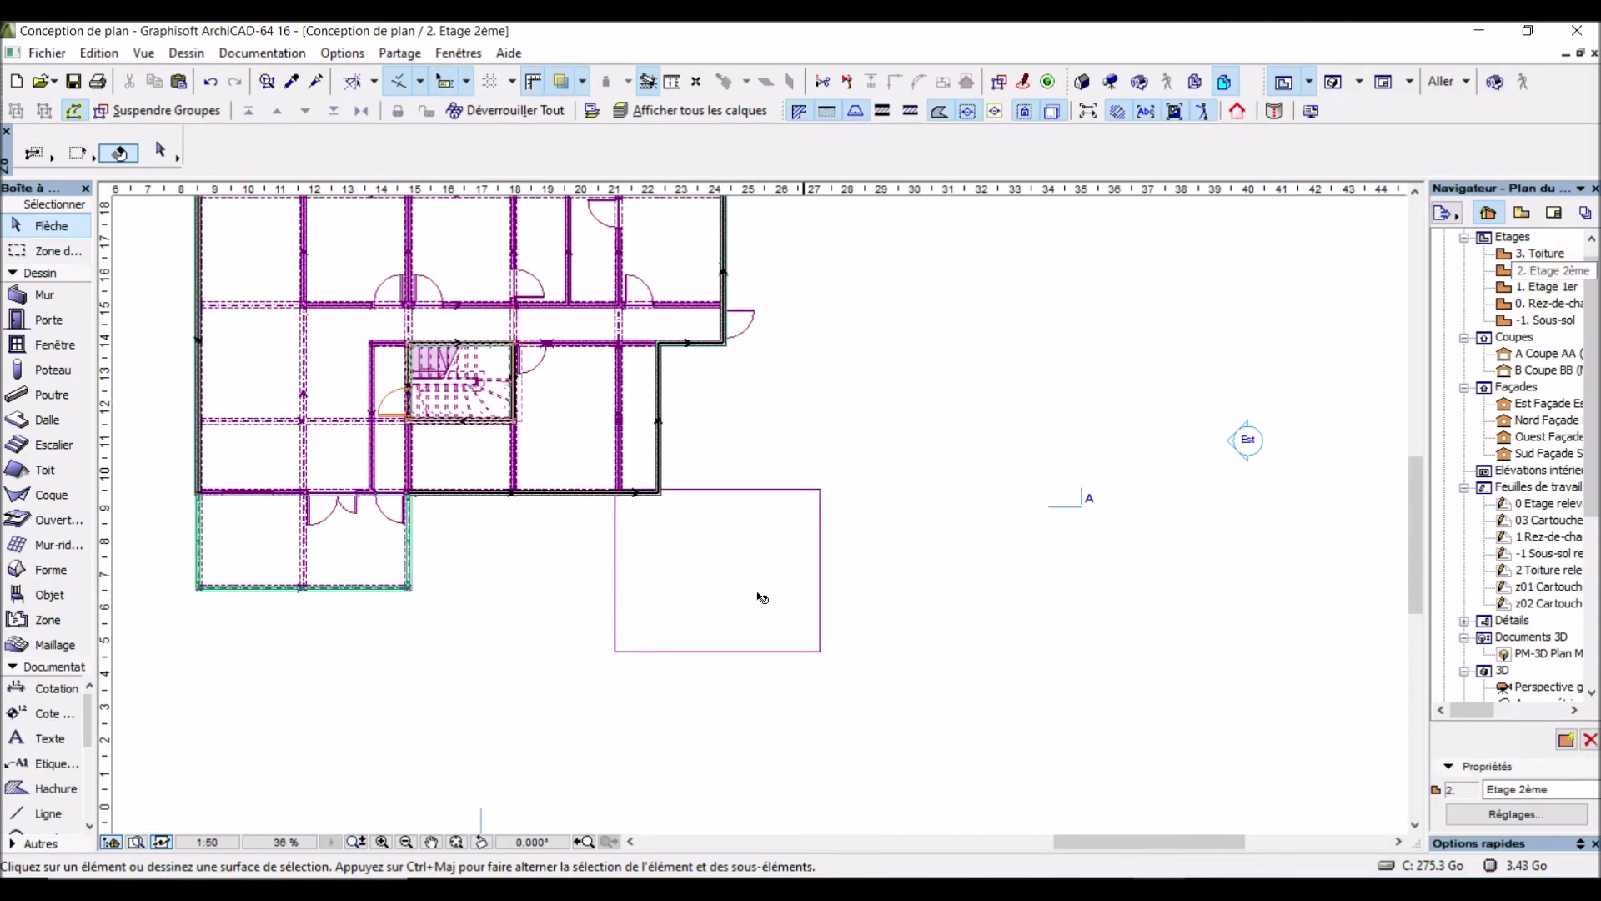
On the ground-floor plan, draw a beam along the garage front above both double doors, from the inner column to the outer corner column
click(1542, 303)
click(589, 439)
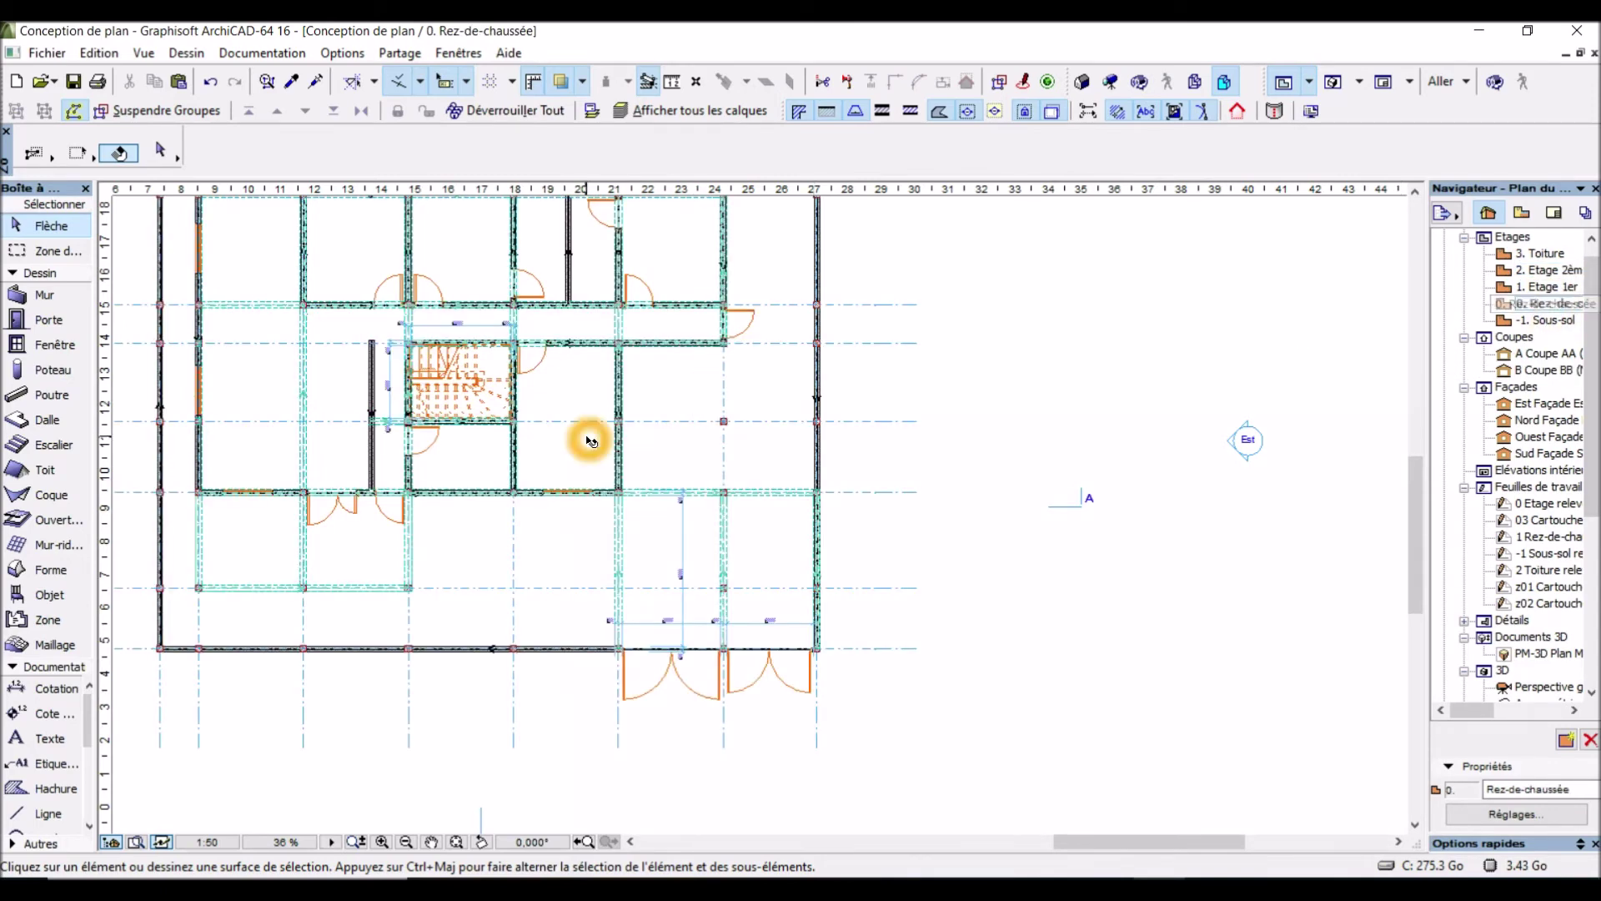
scroll(575, 466, up, 1)
scroll(832, 764, up, 5)
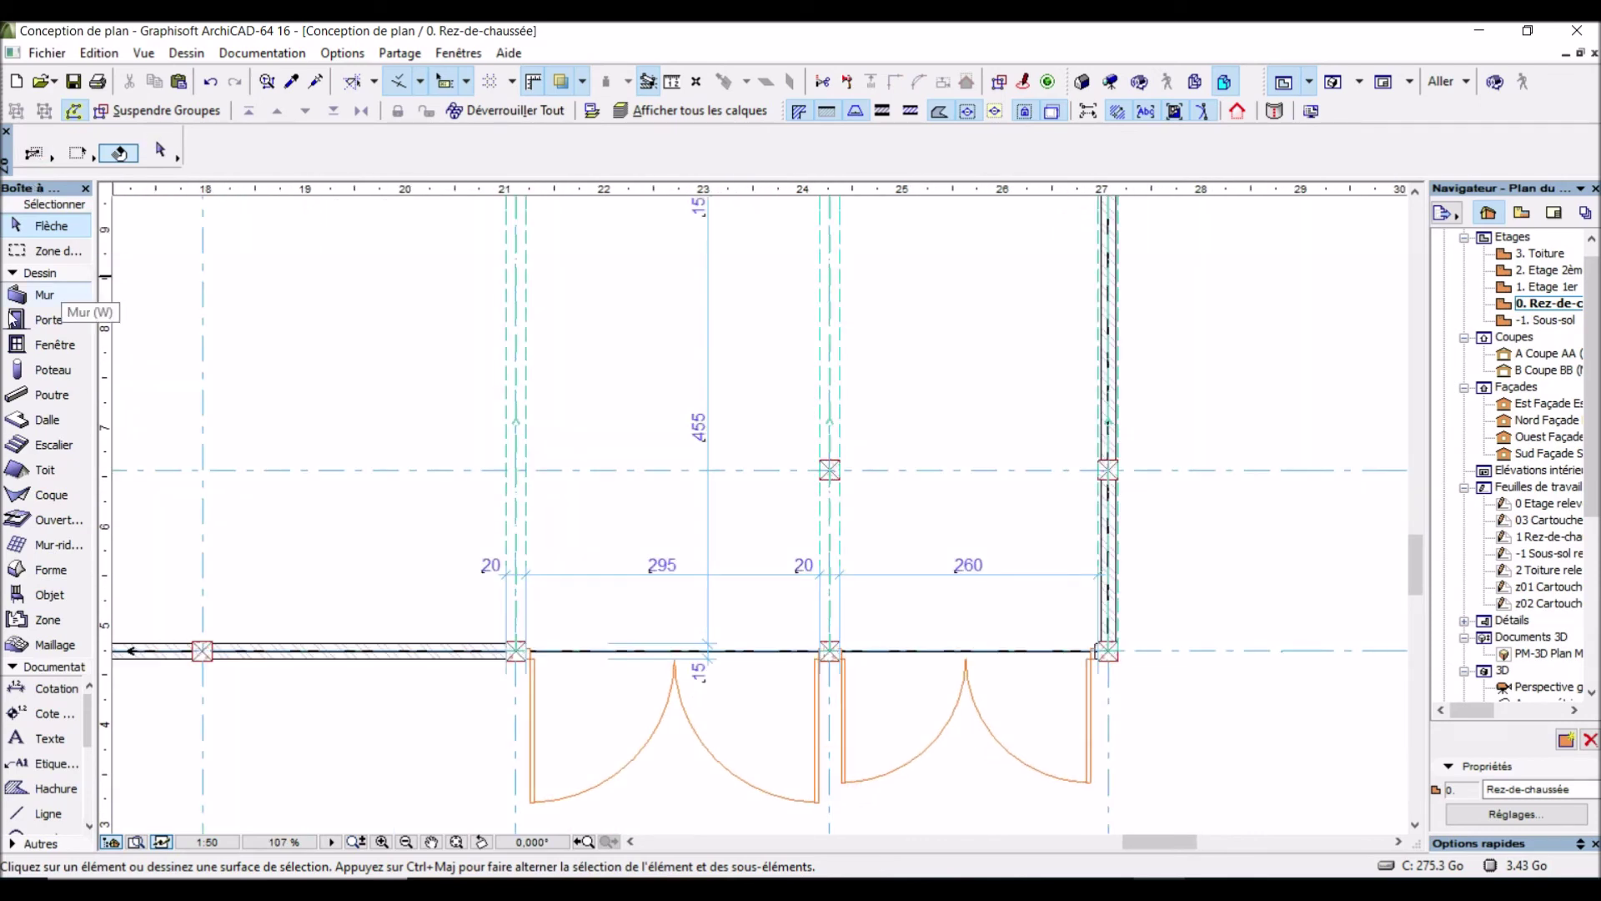
click(52, 395)
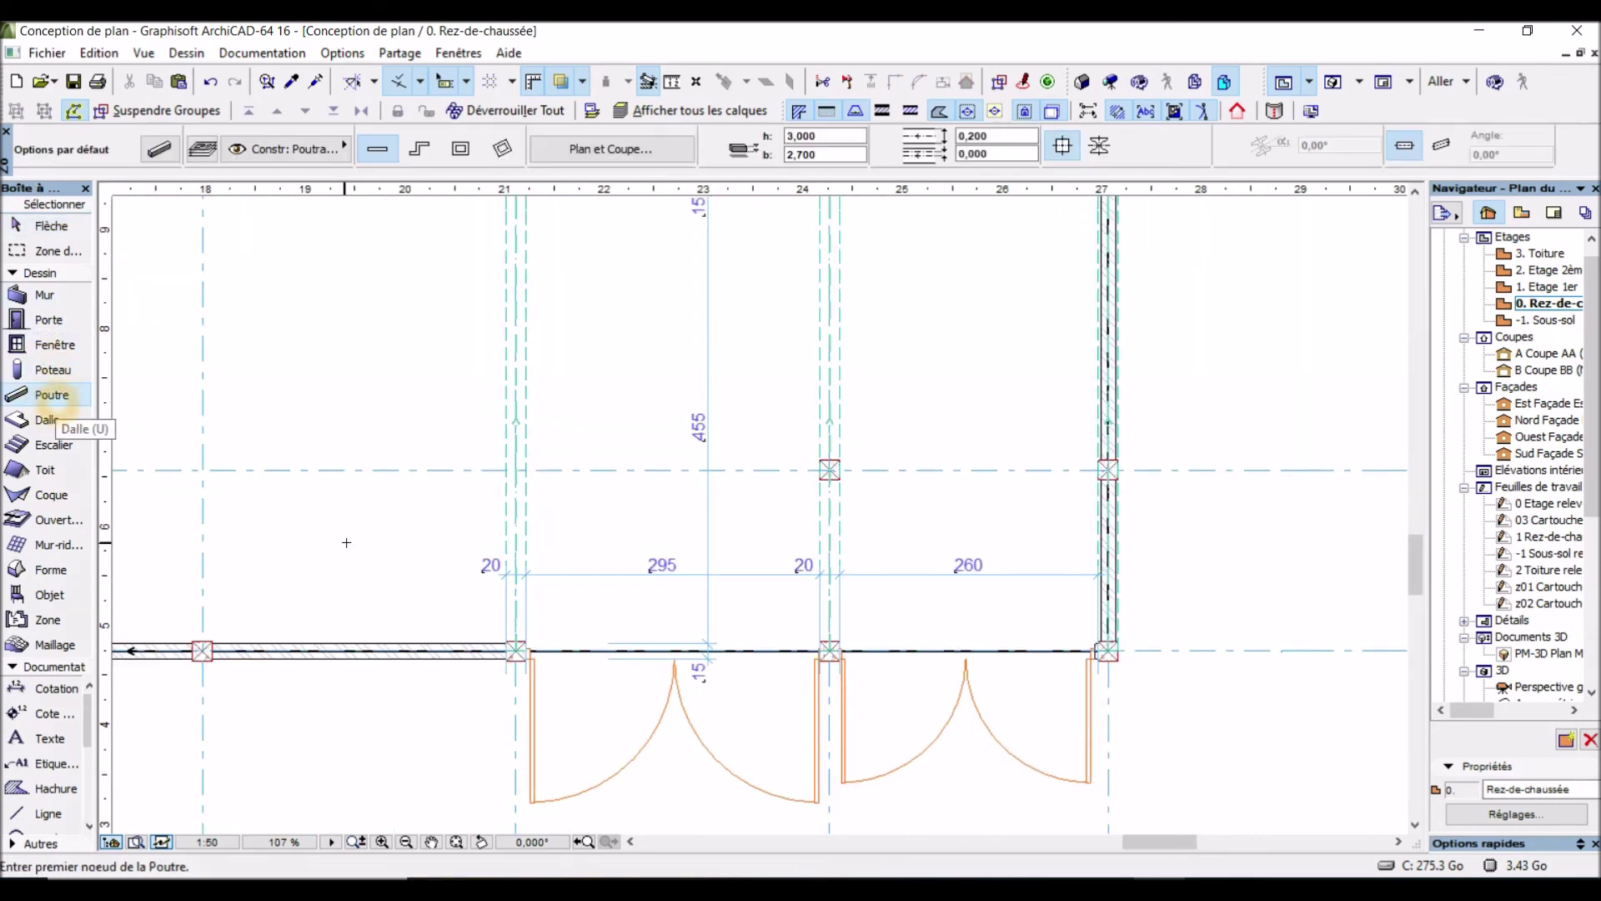
scroll(505, 657, up, 2)
scroll(507, 656, up, 4)
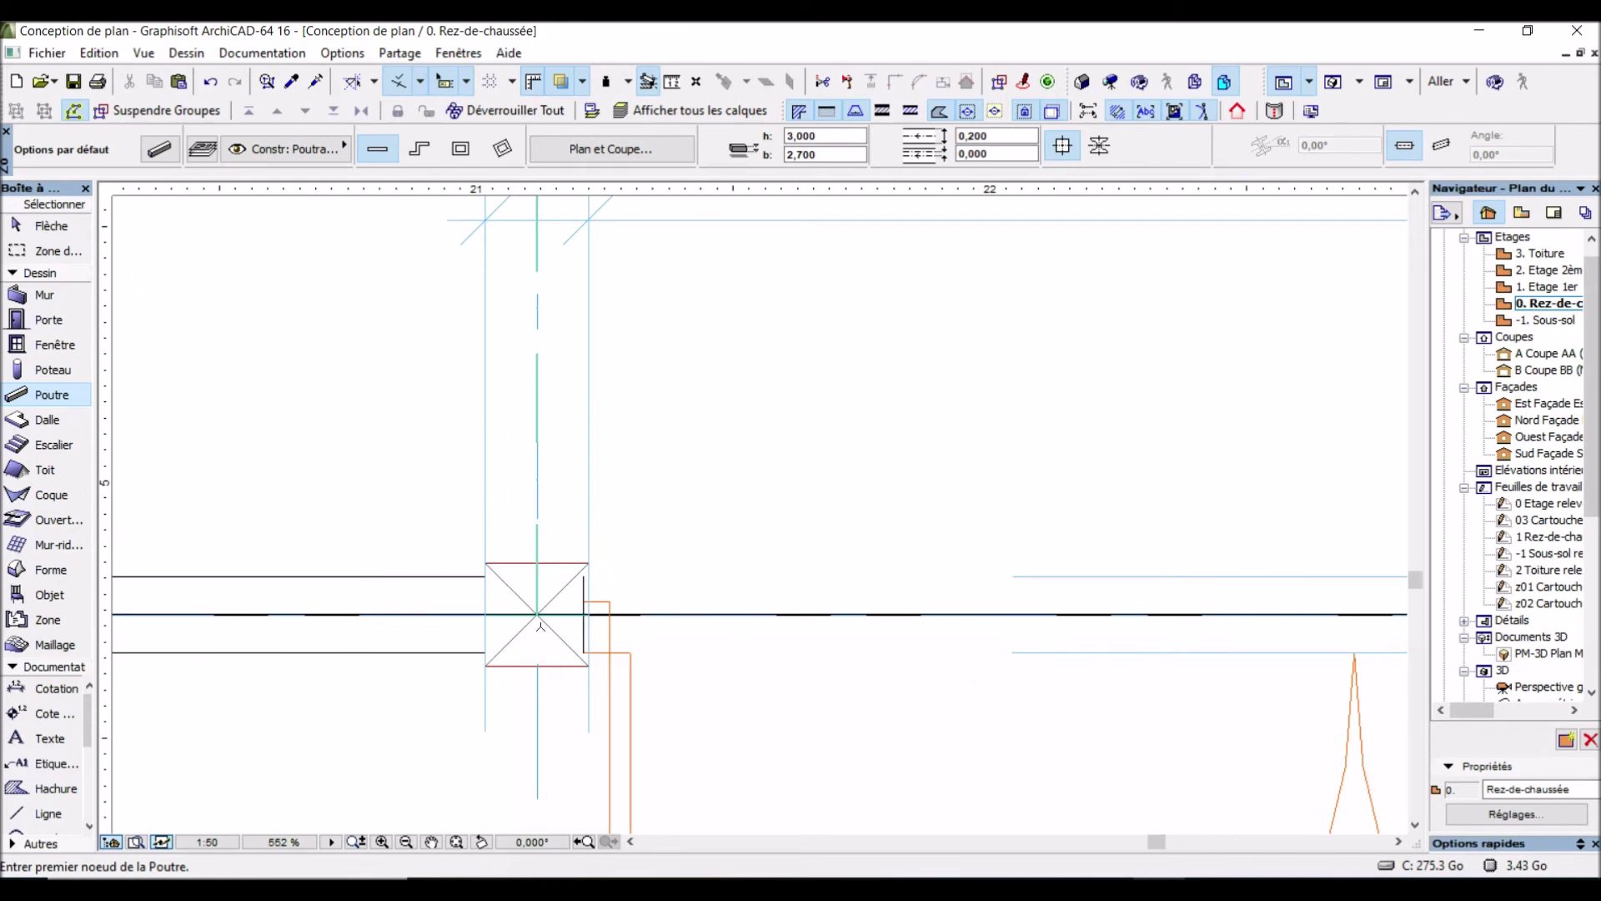
click(526, 646)
scroll(403, 588, down, 5)
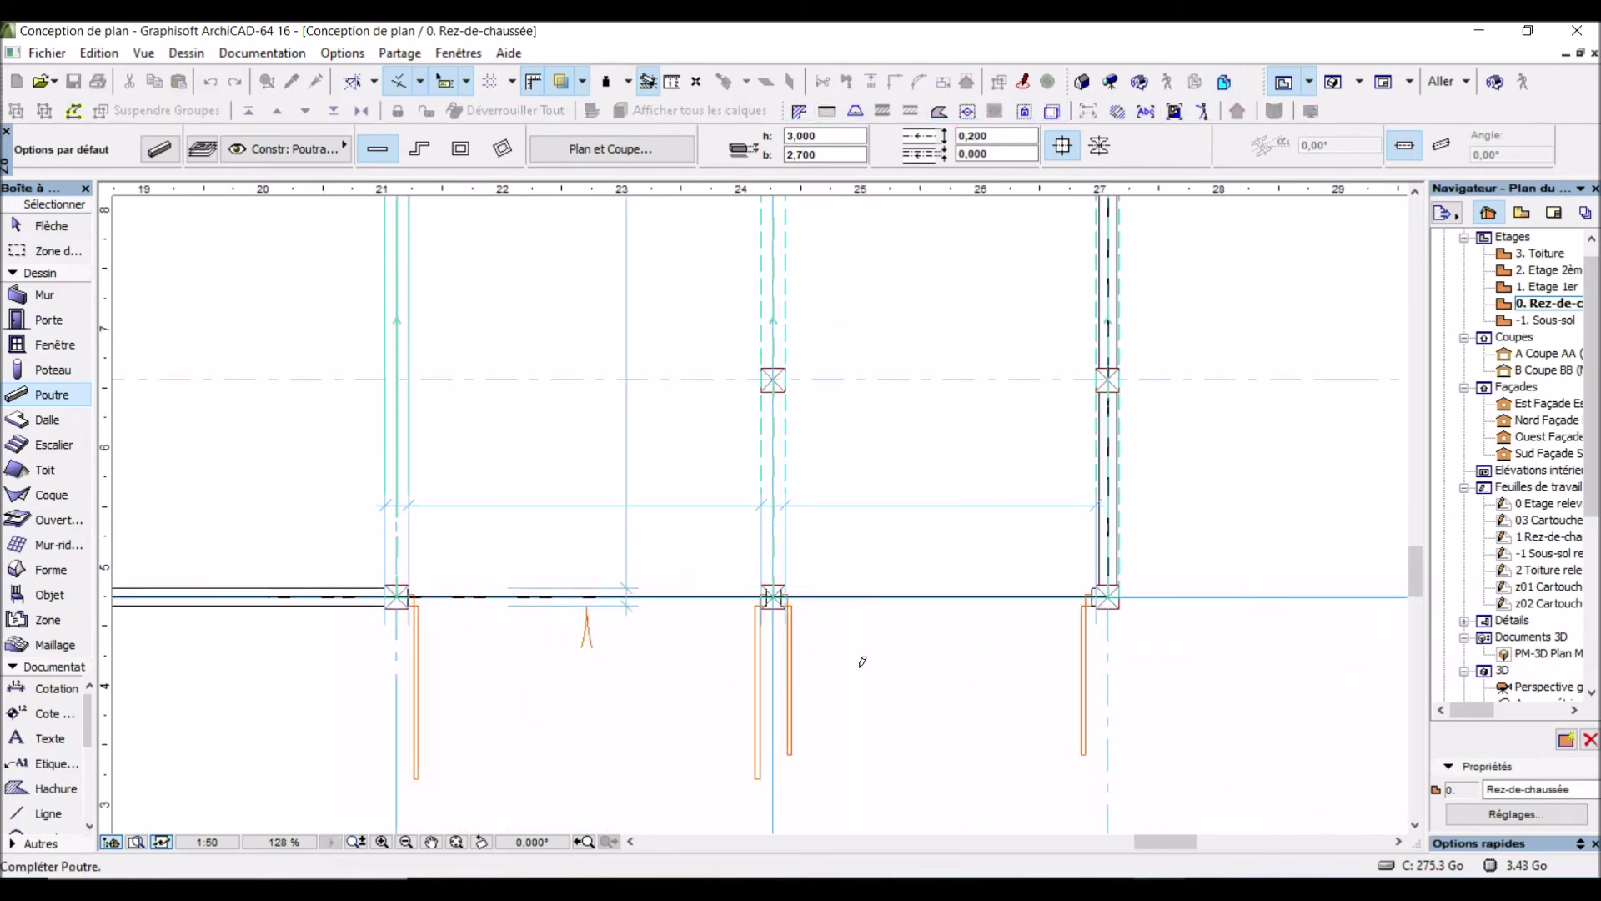
scroll(1119, 629, up, 3)
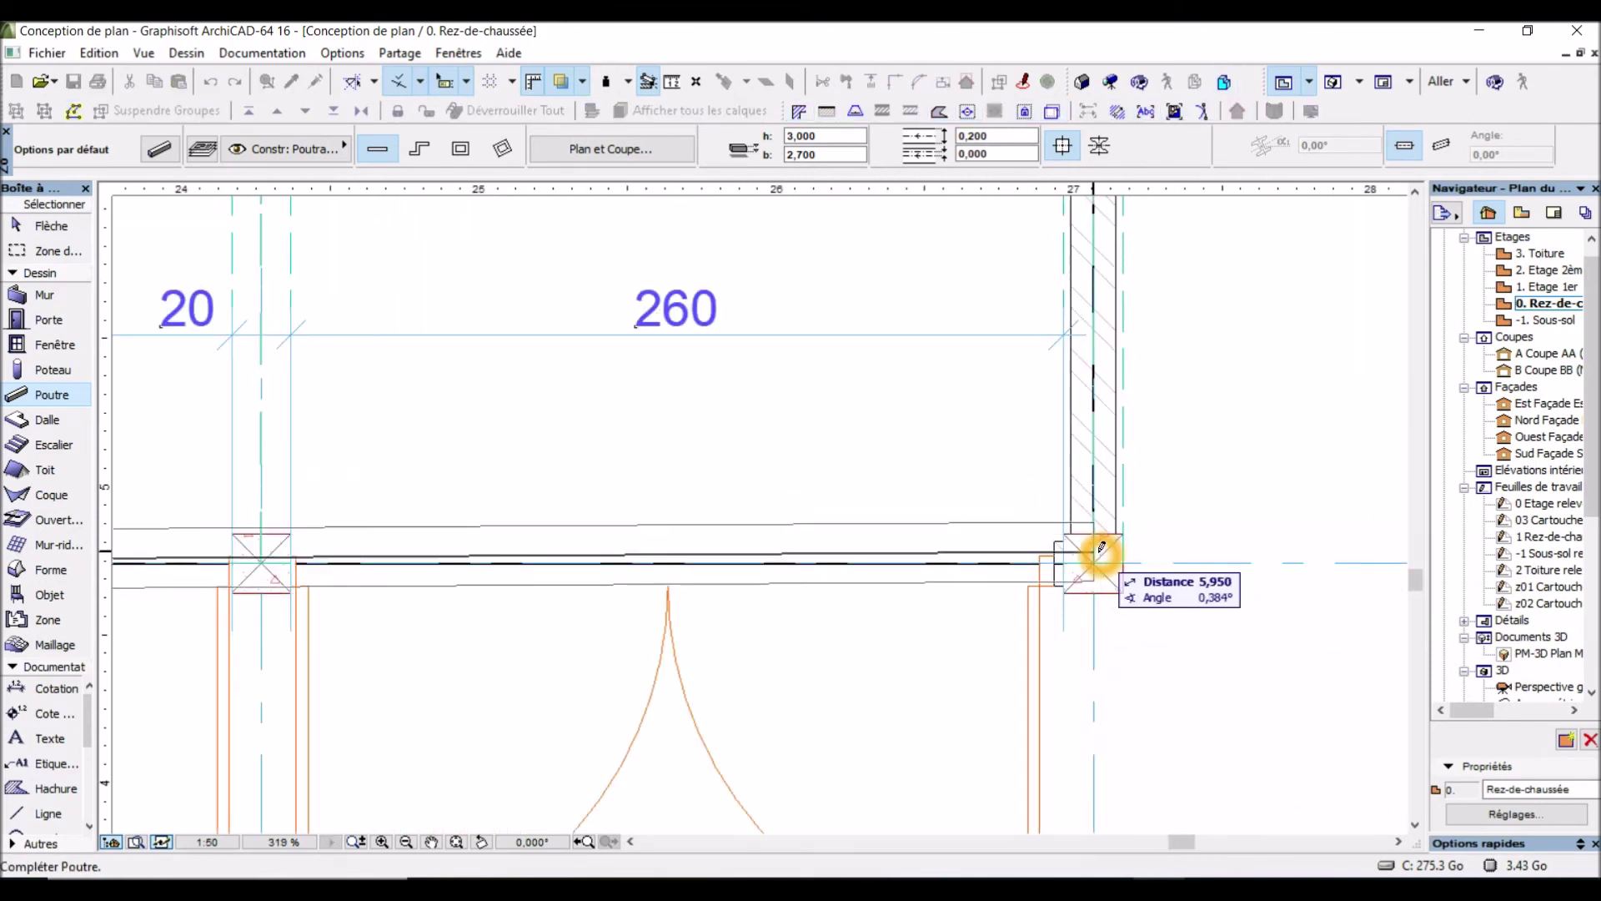
click(1101, 561)
scroll(904, 659, down, 4)
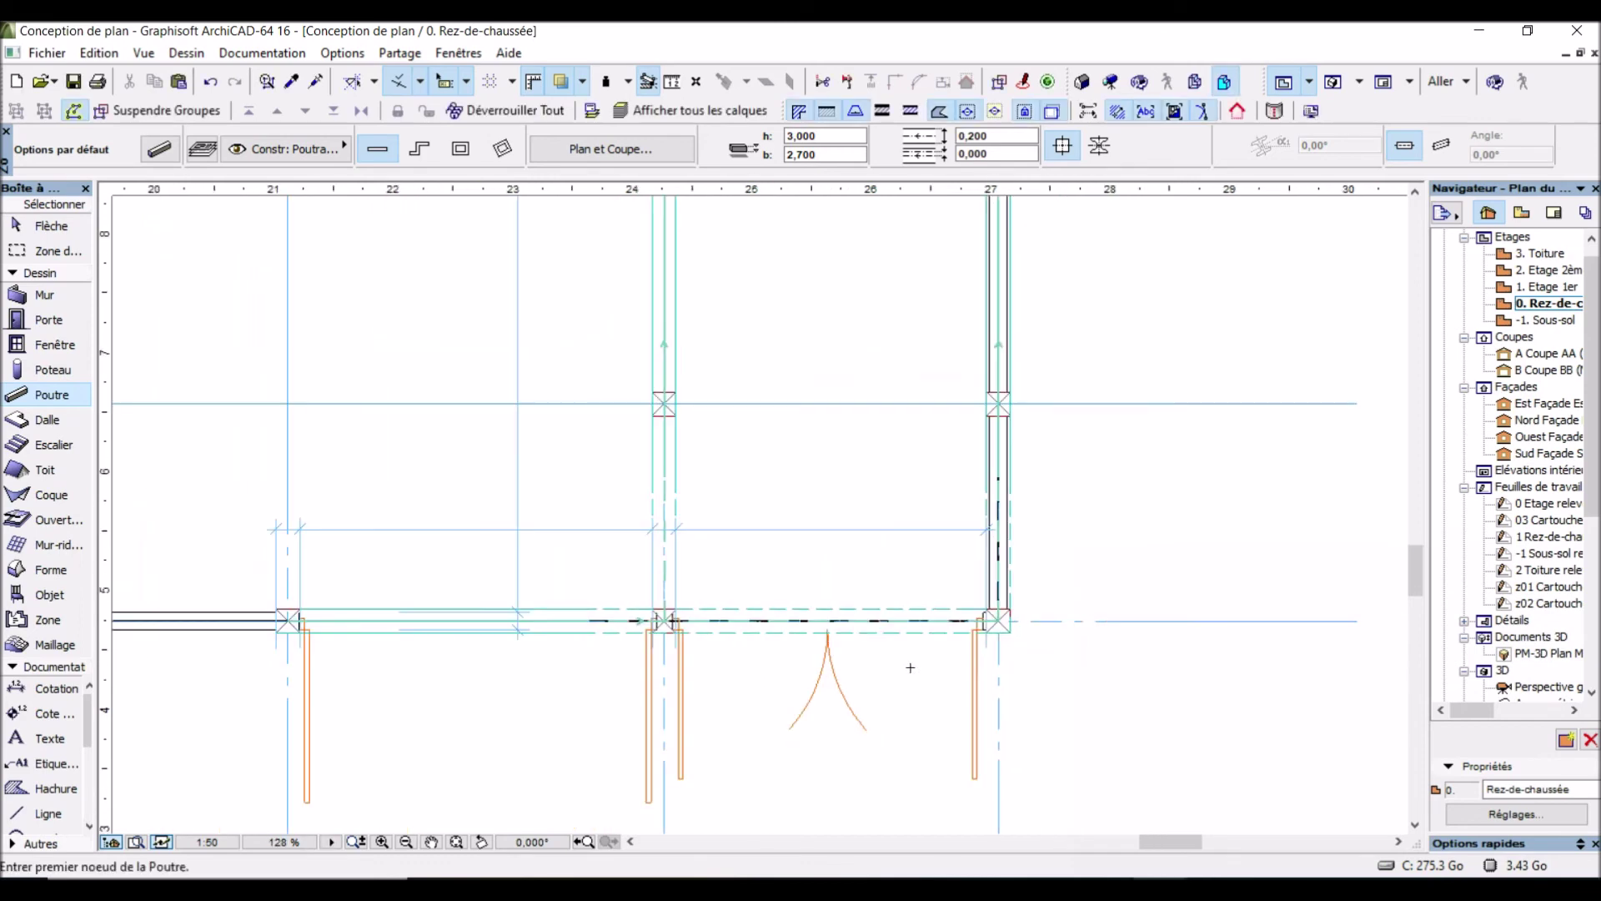
scroll(659, 649, down, 1)
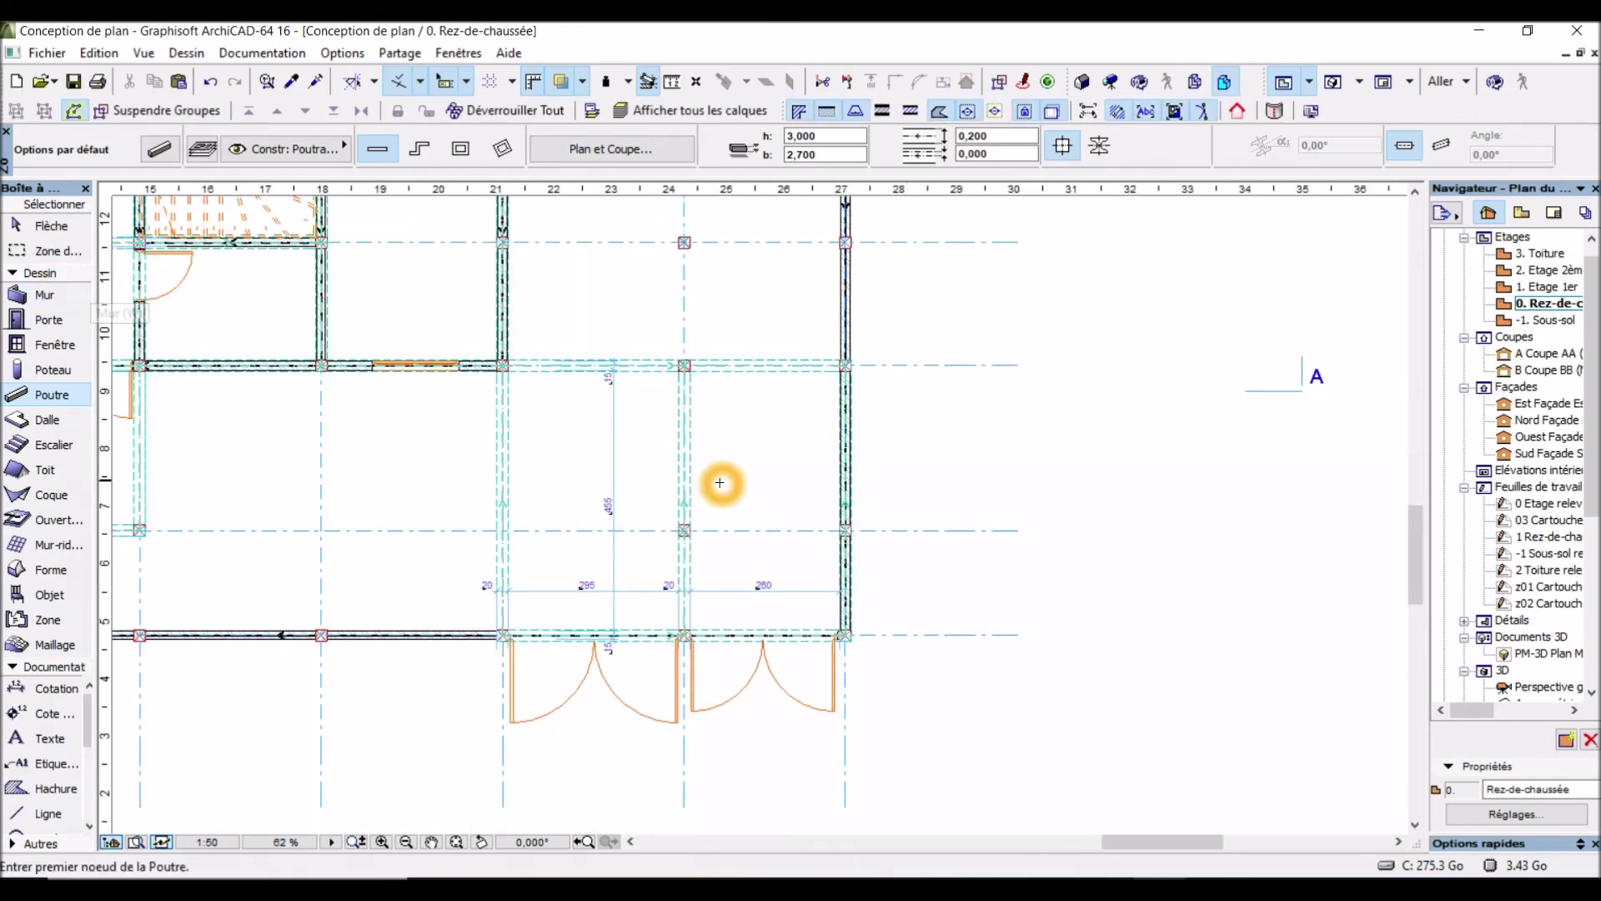
Inspect the garage's front beam in the 3D view and check the top height of the column between the two doors
click(1345, 83)
click(998, 366)
drag(998, 366, 963, 367)
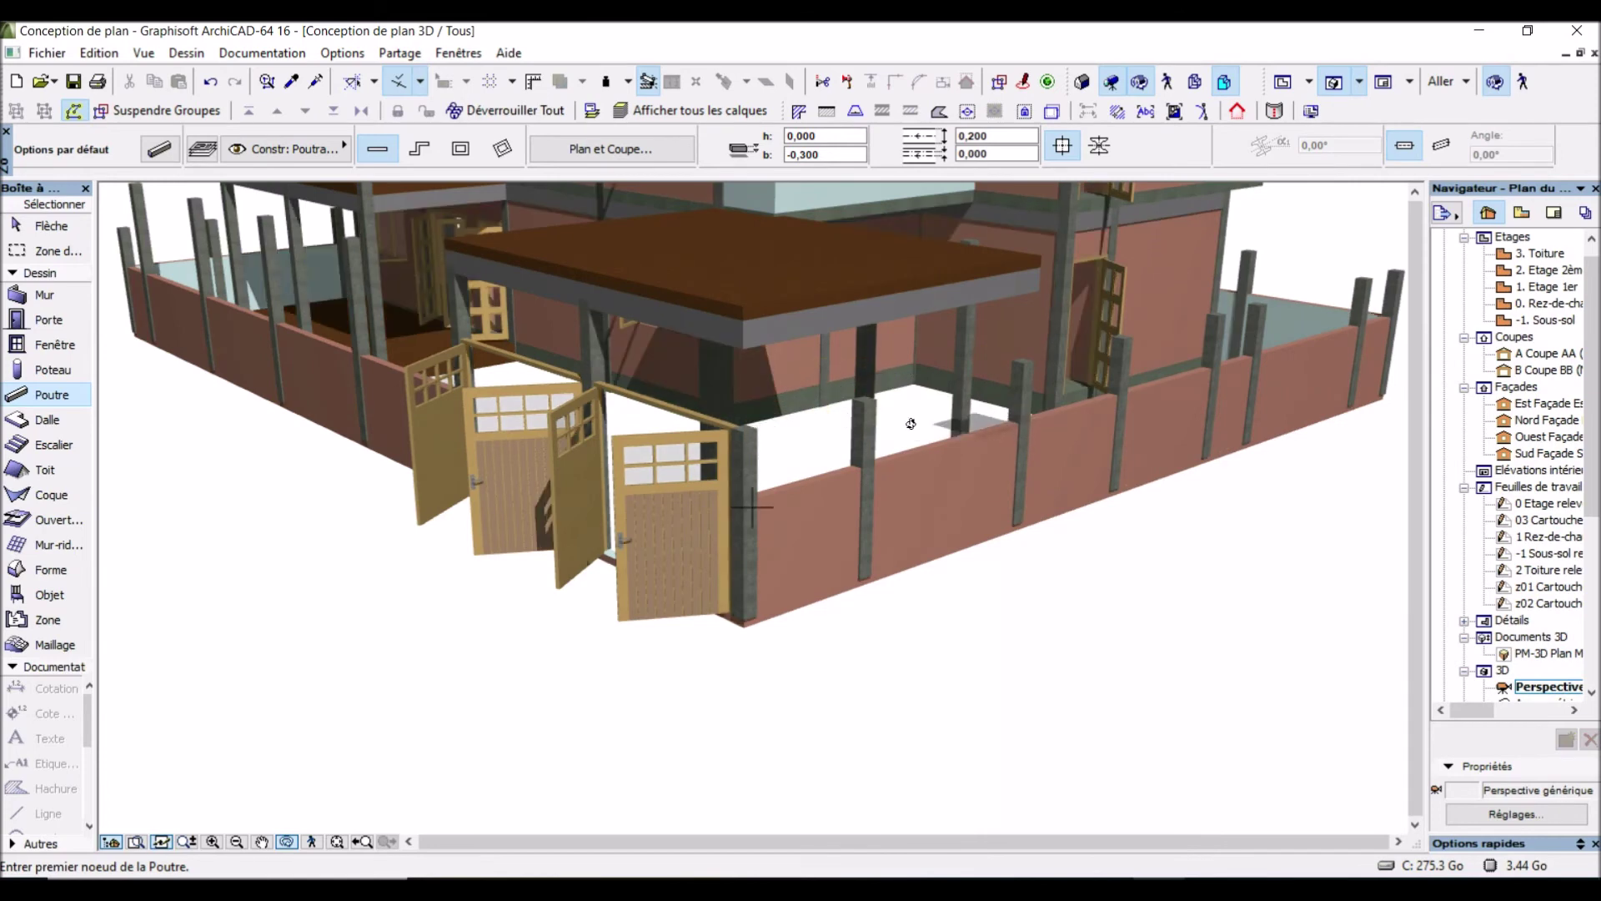
drag(838, 425, 462, 268)
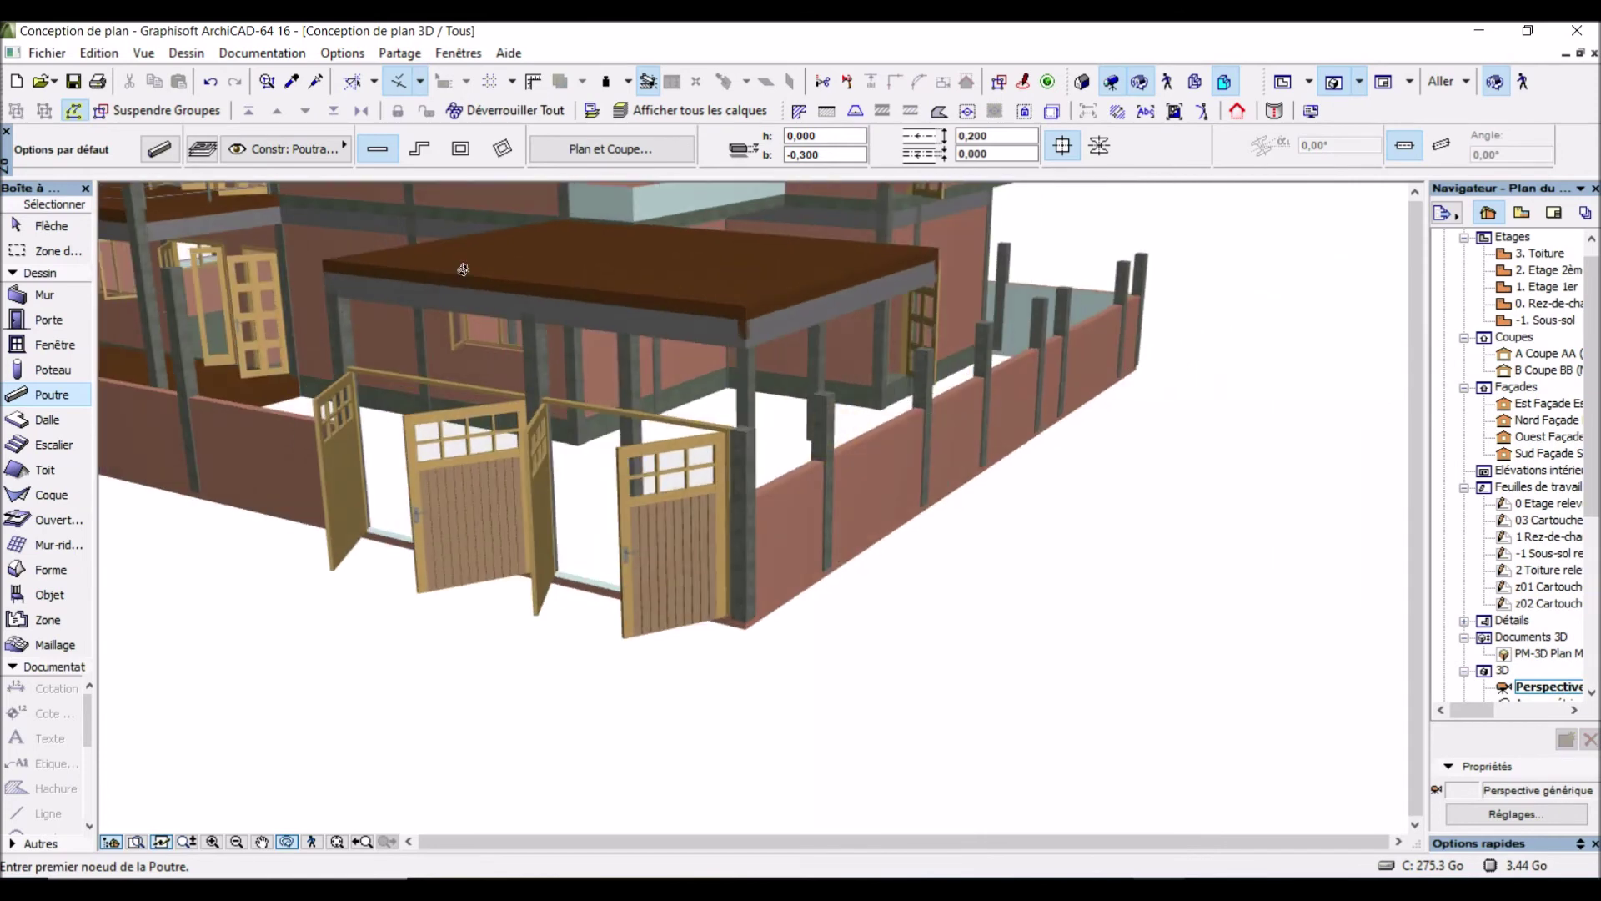
click(66, 230)
click(547, 367)
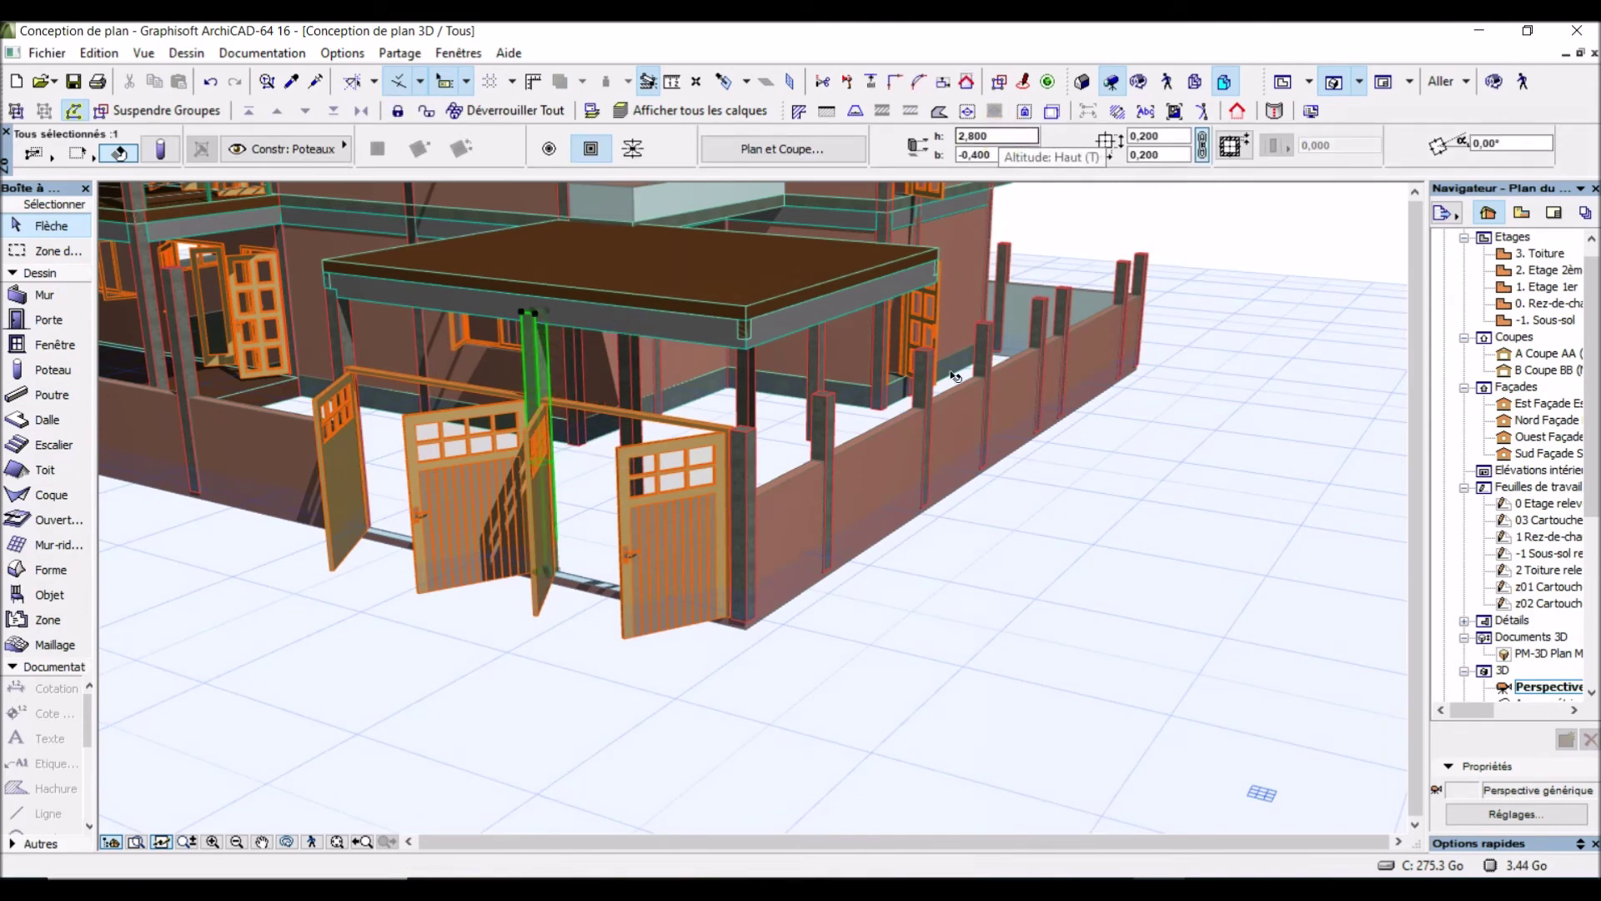
click(836, 417)
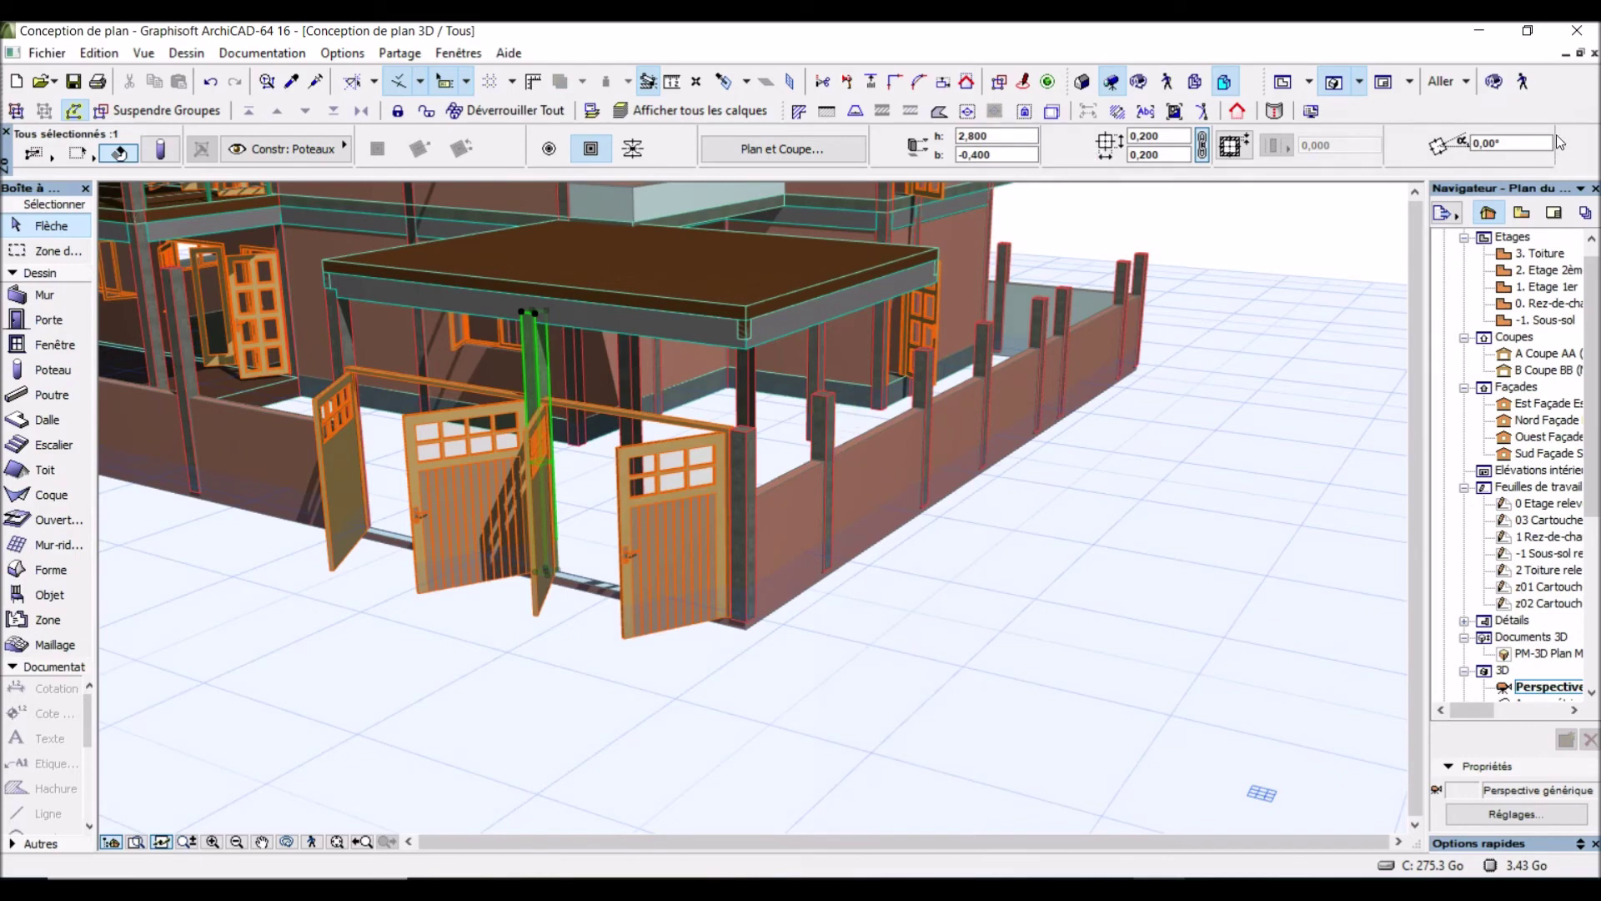
View the garage from its side wall in 3D and deselect the column between the doors
click(1494, 81)
drag(1162, 343, 832, 451)
click(733, 525)
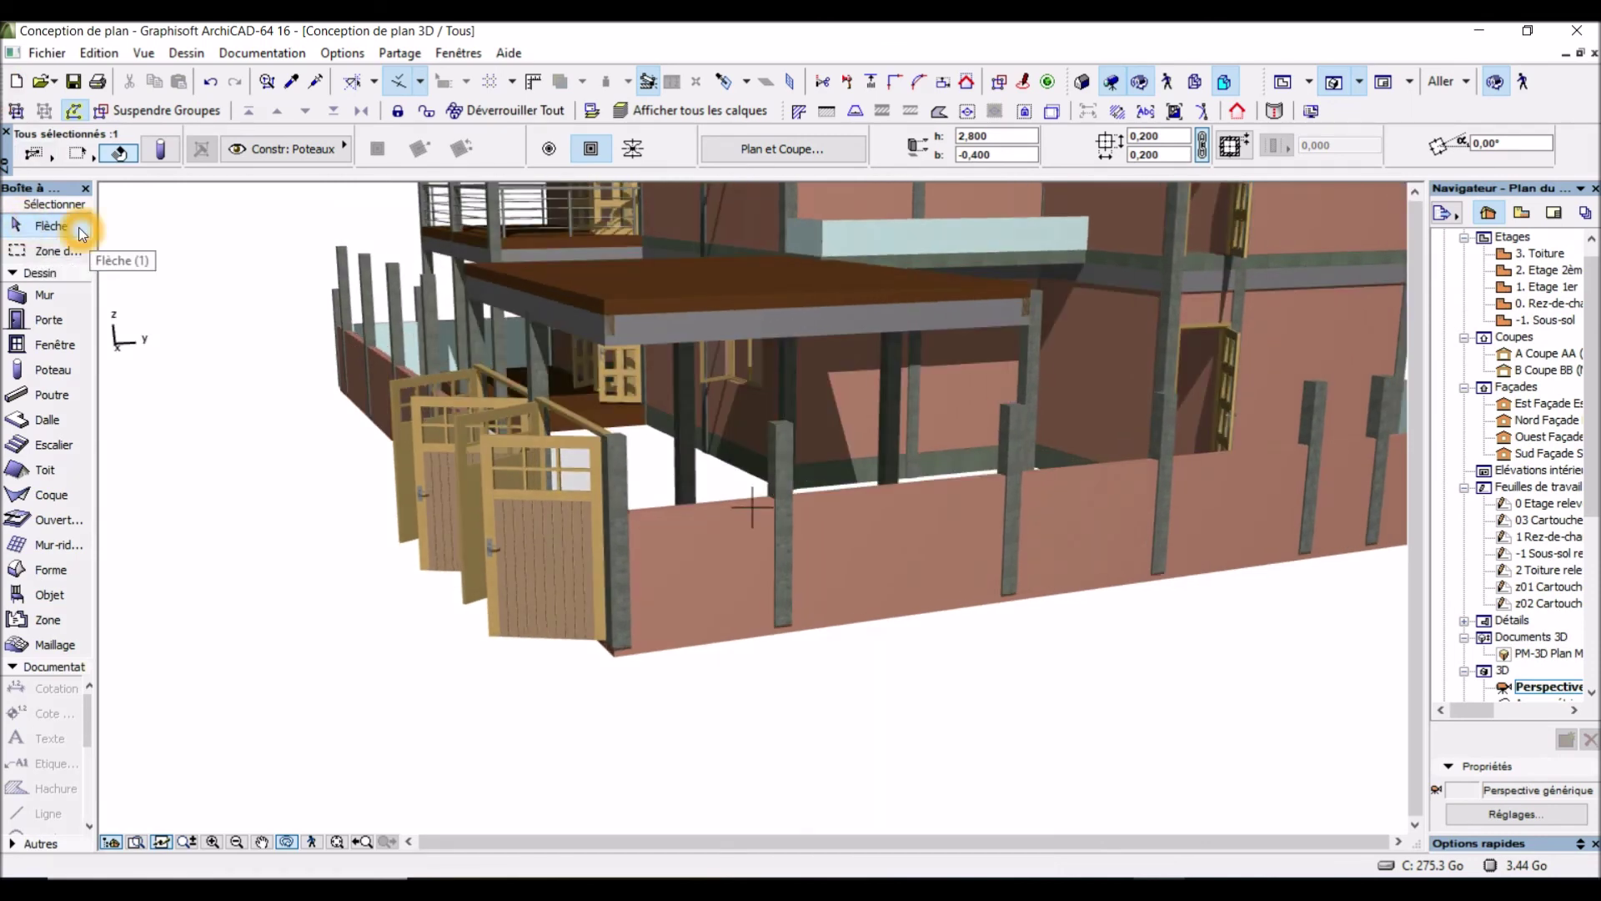
click(51, 235)
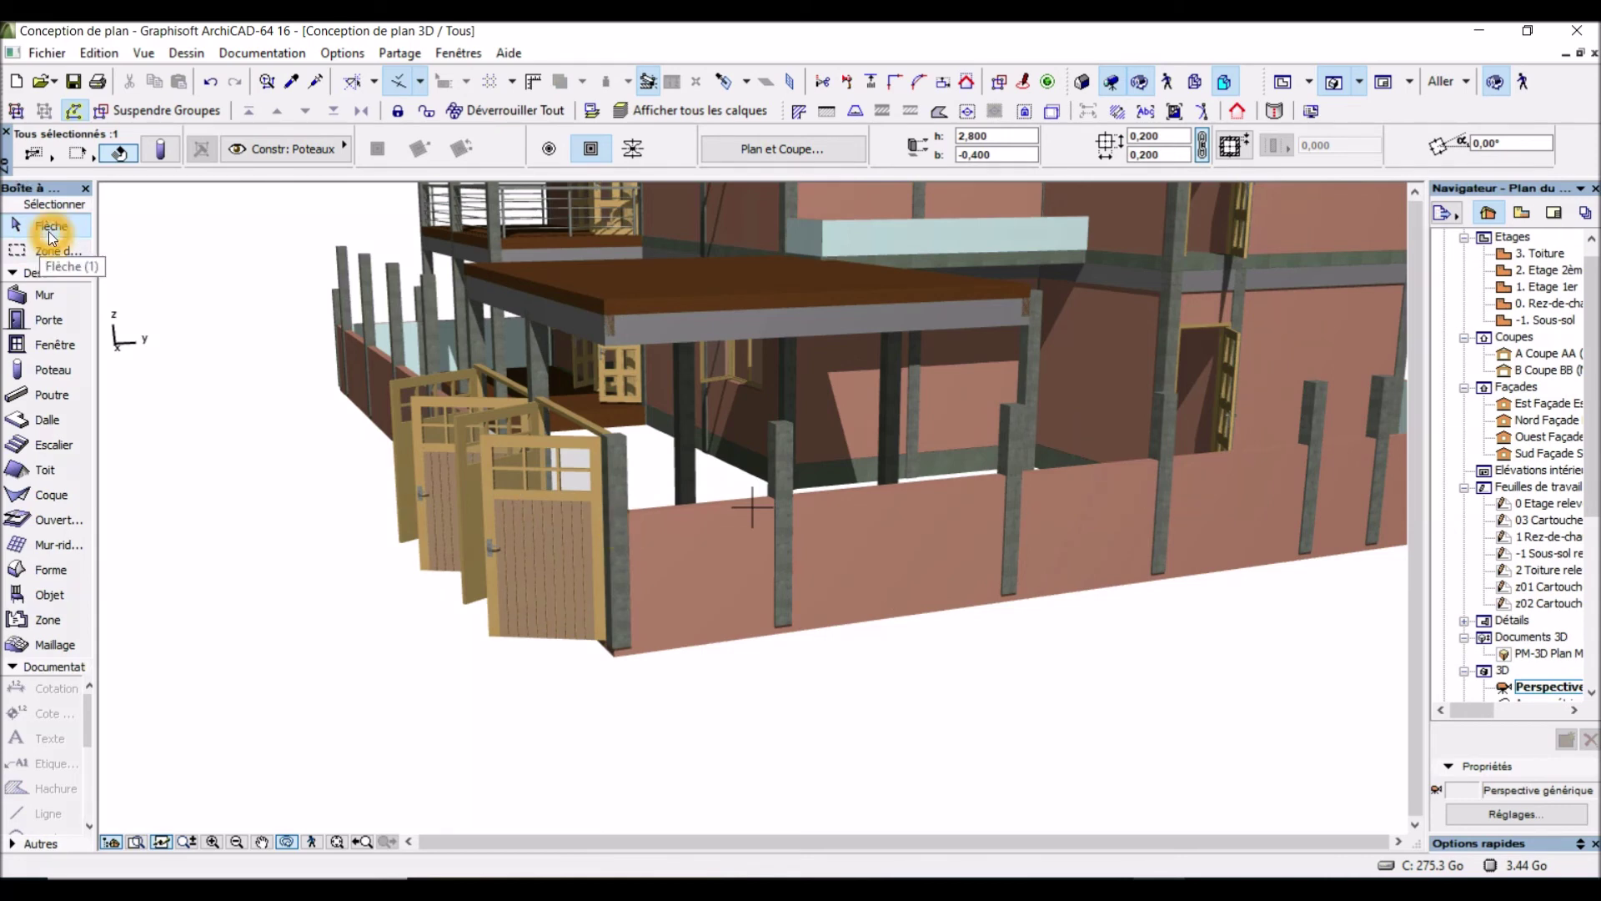
click(276, 423)
click(248, 476)
click(246, 480)
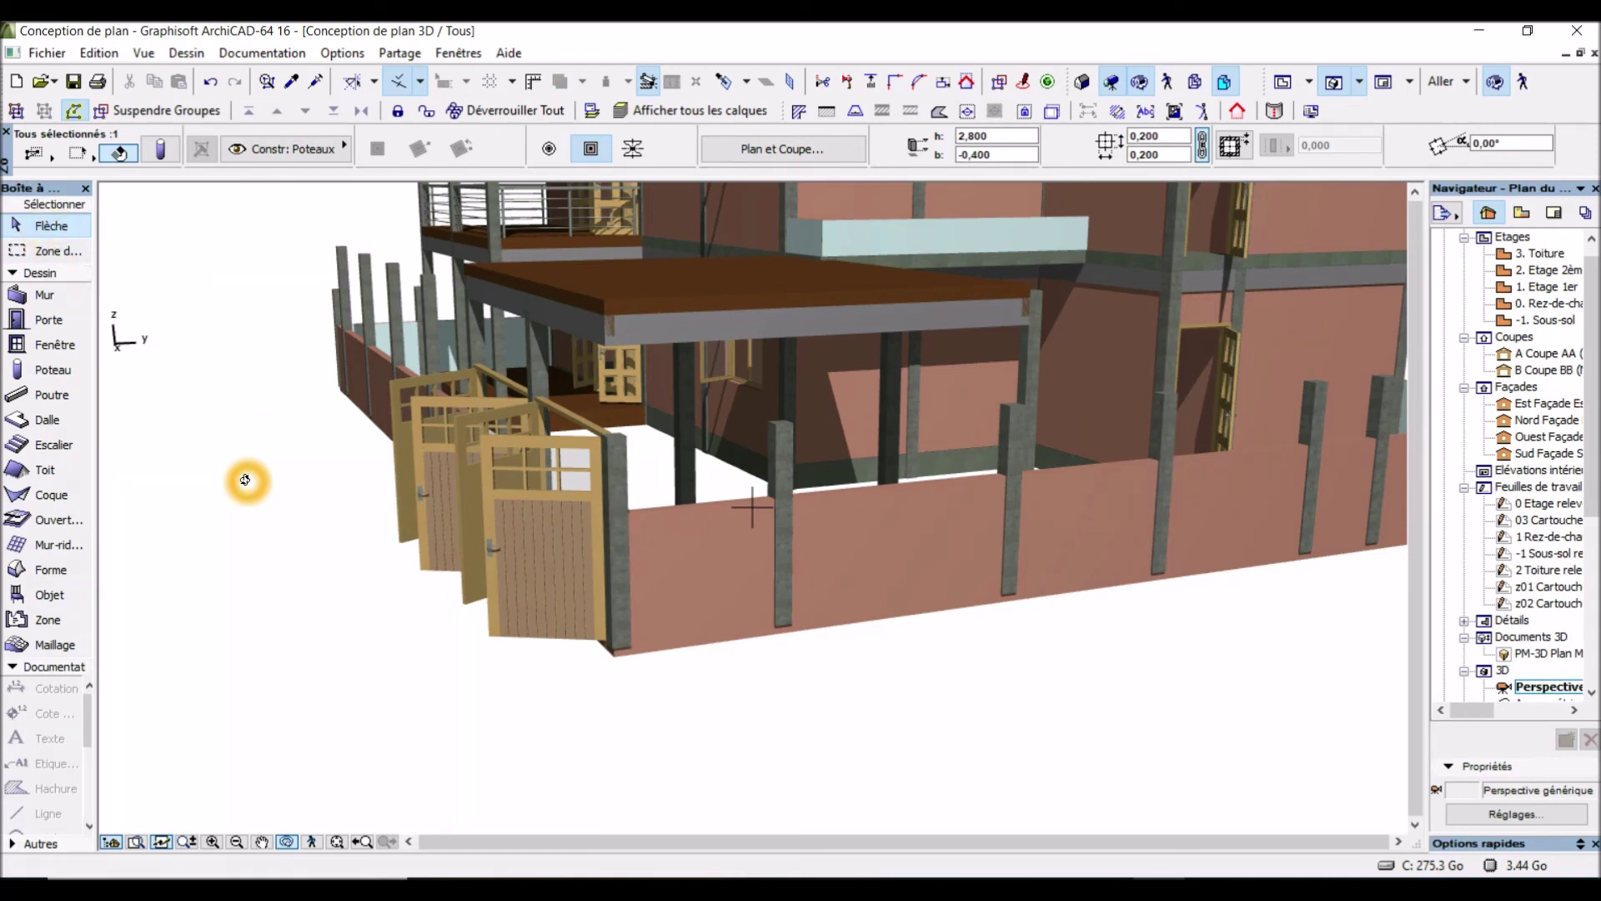
key(ctrl+a)
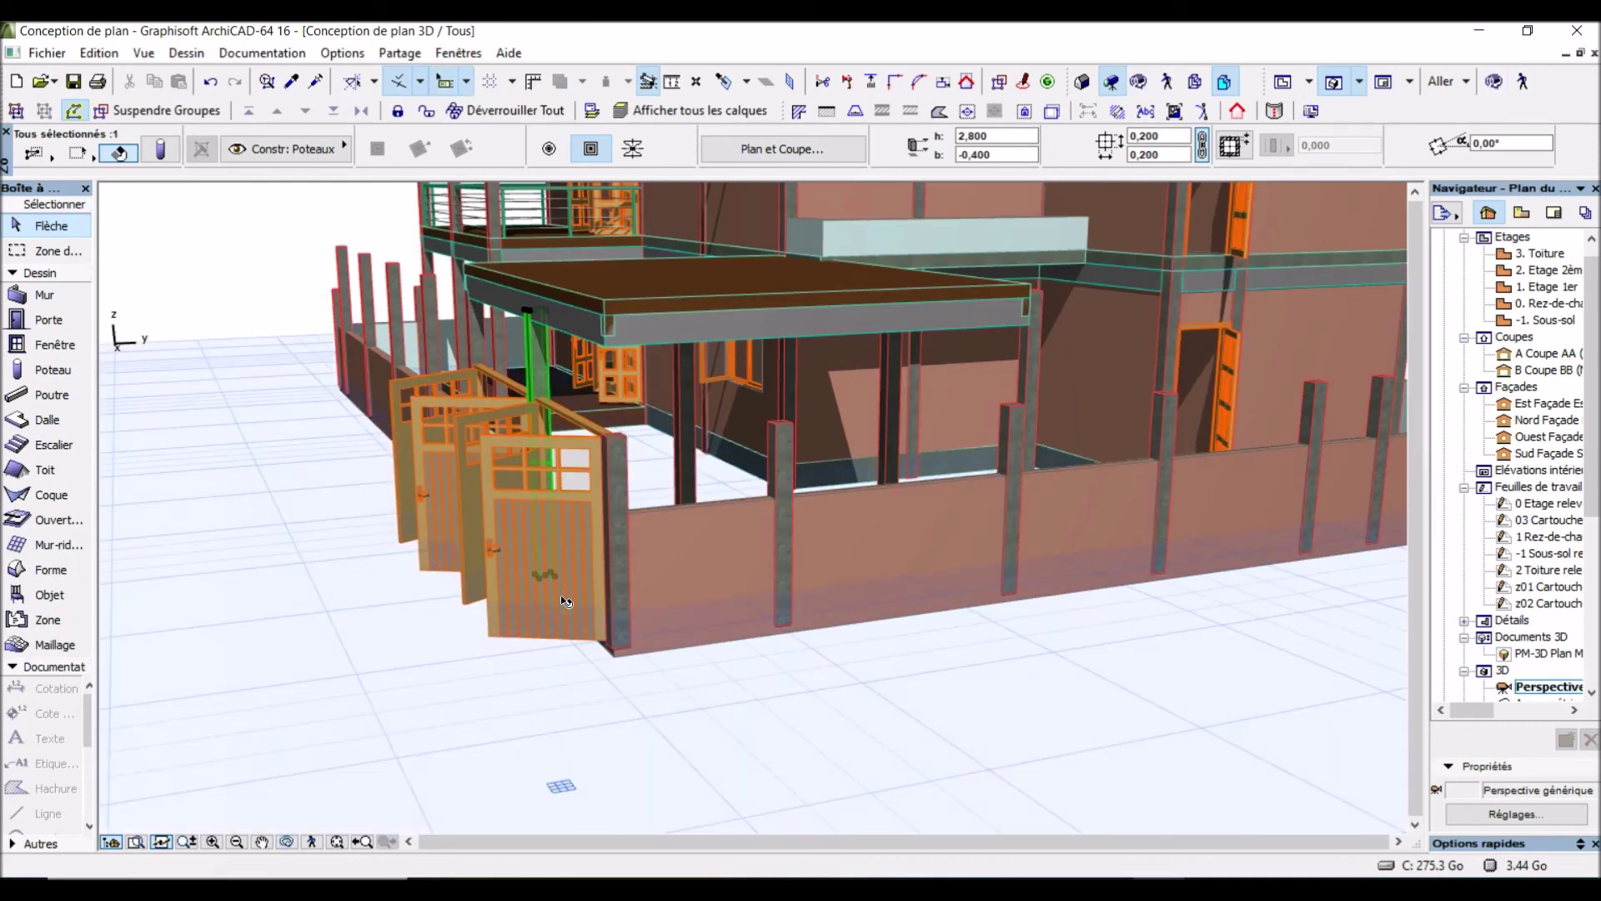
click(705, 710)
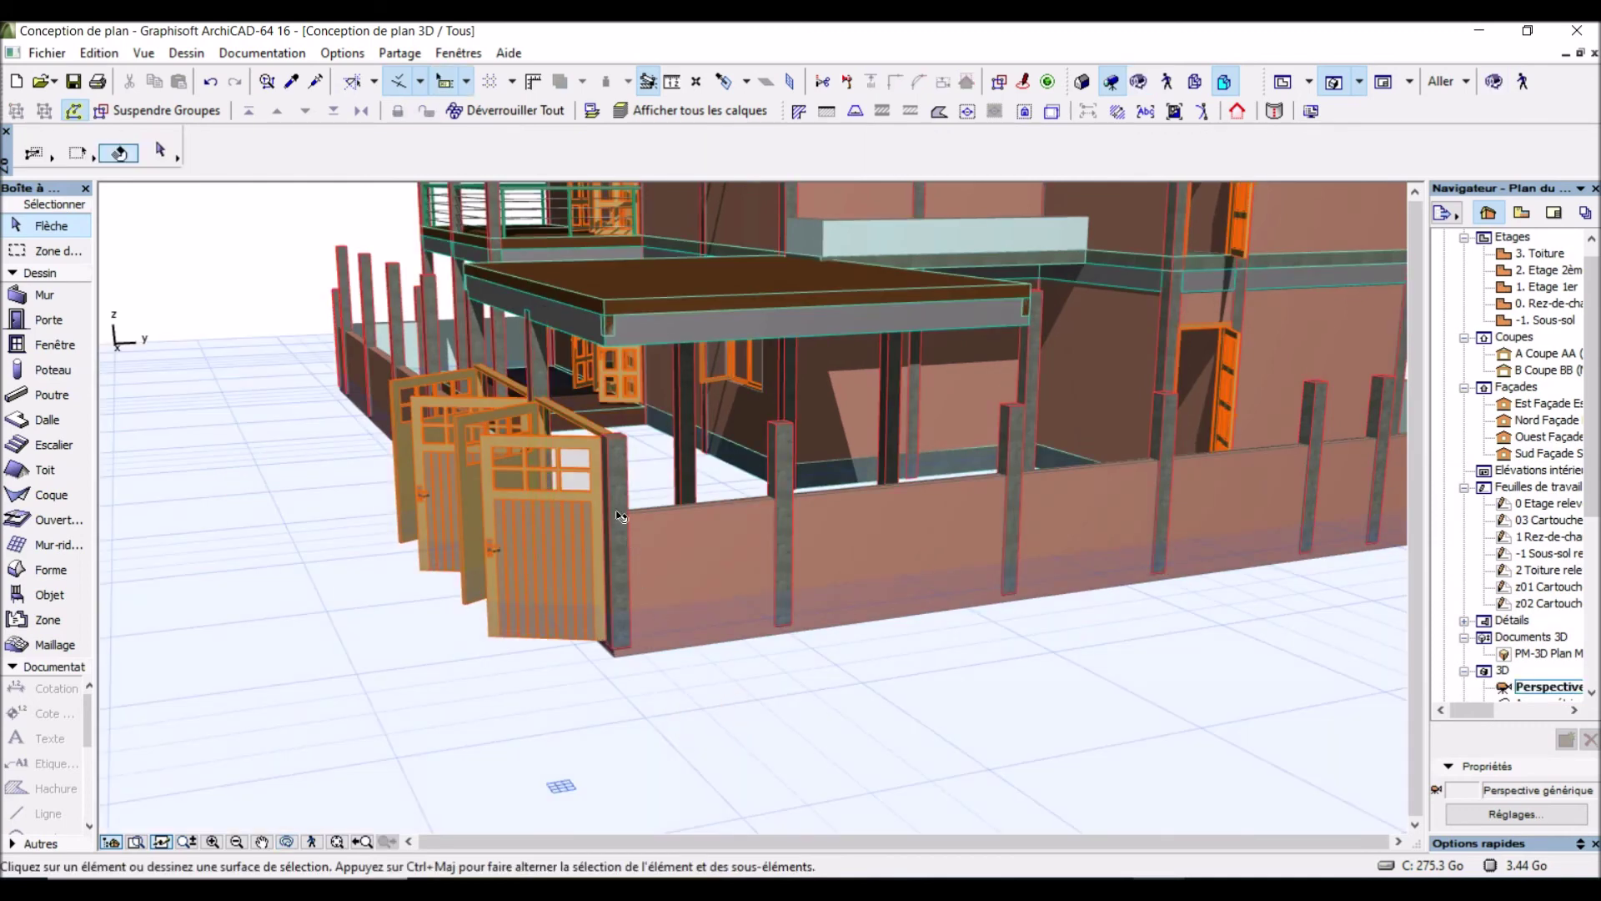
click(524, 360)
click(294, 82)
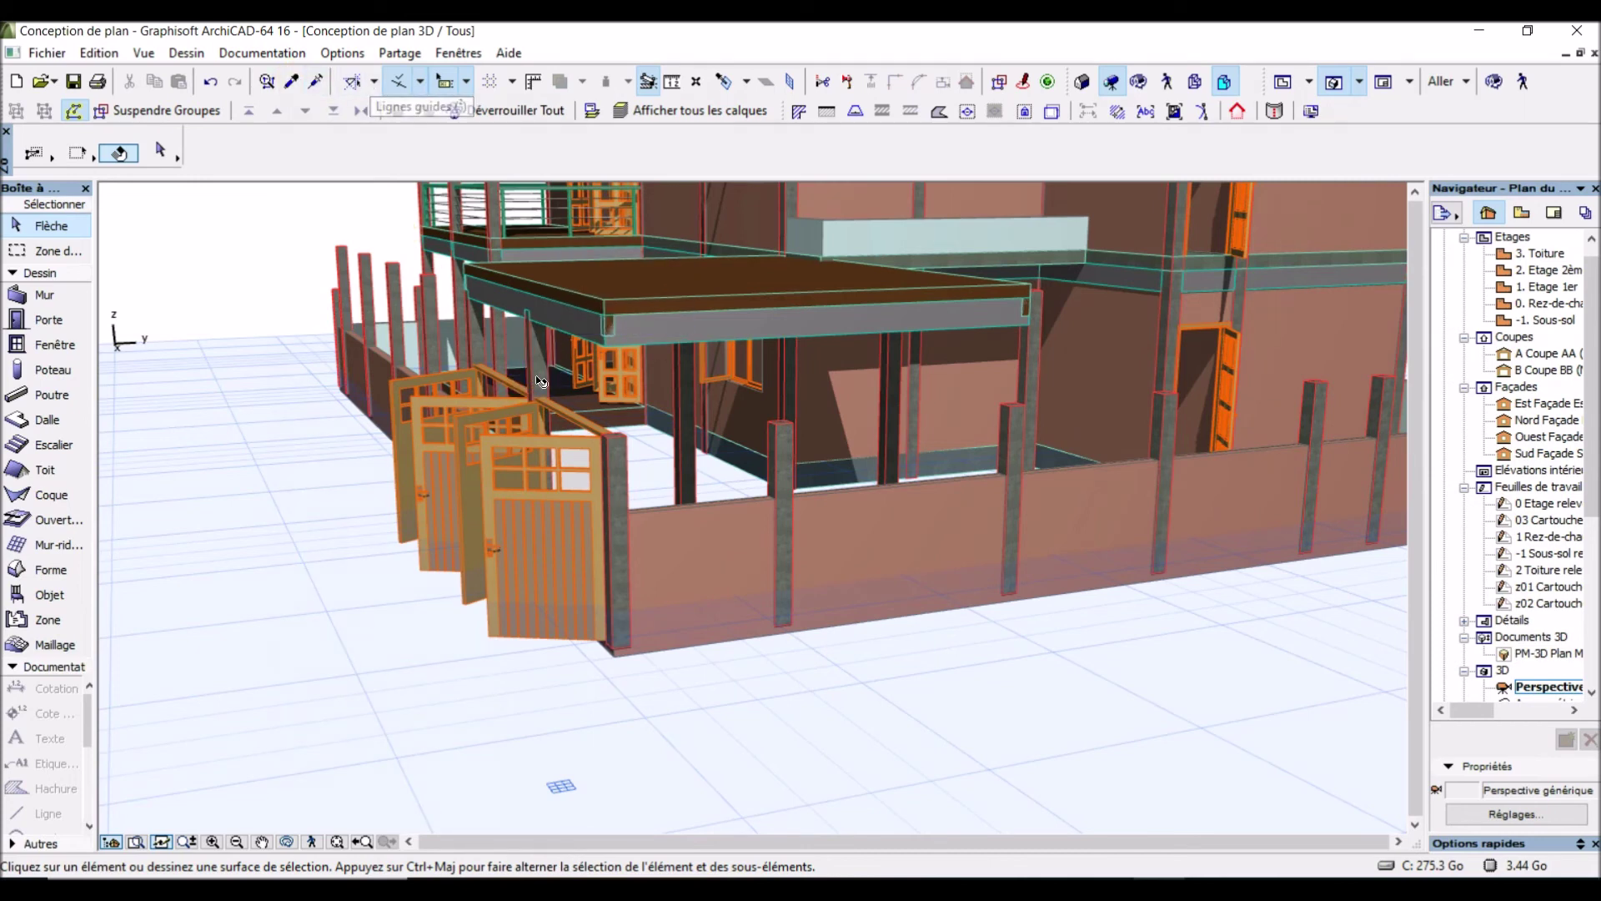
Select the garage's front corner column and the next two columns along the side wall, and set their top height to 2,800
click(621, 488)
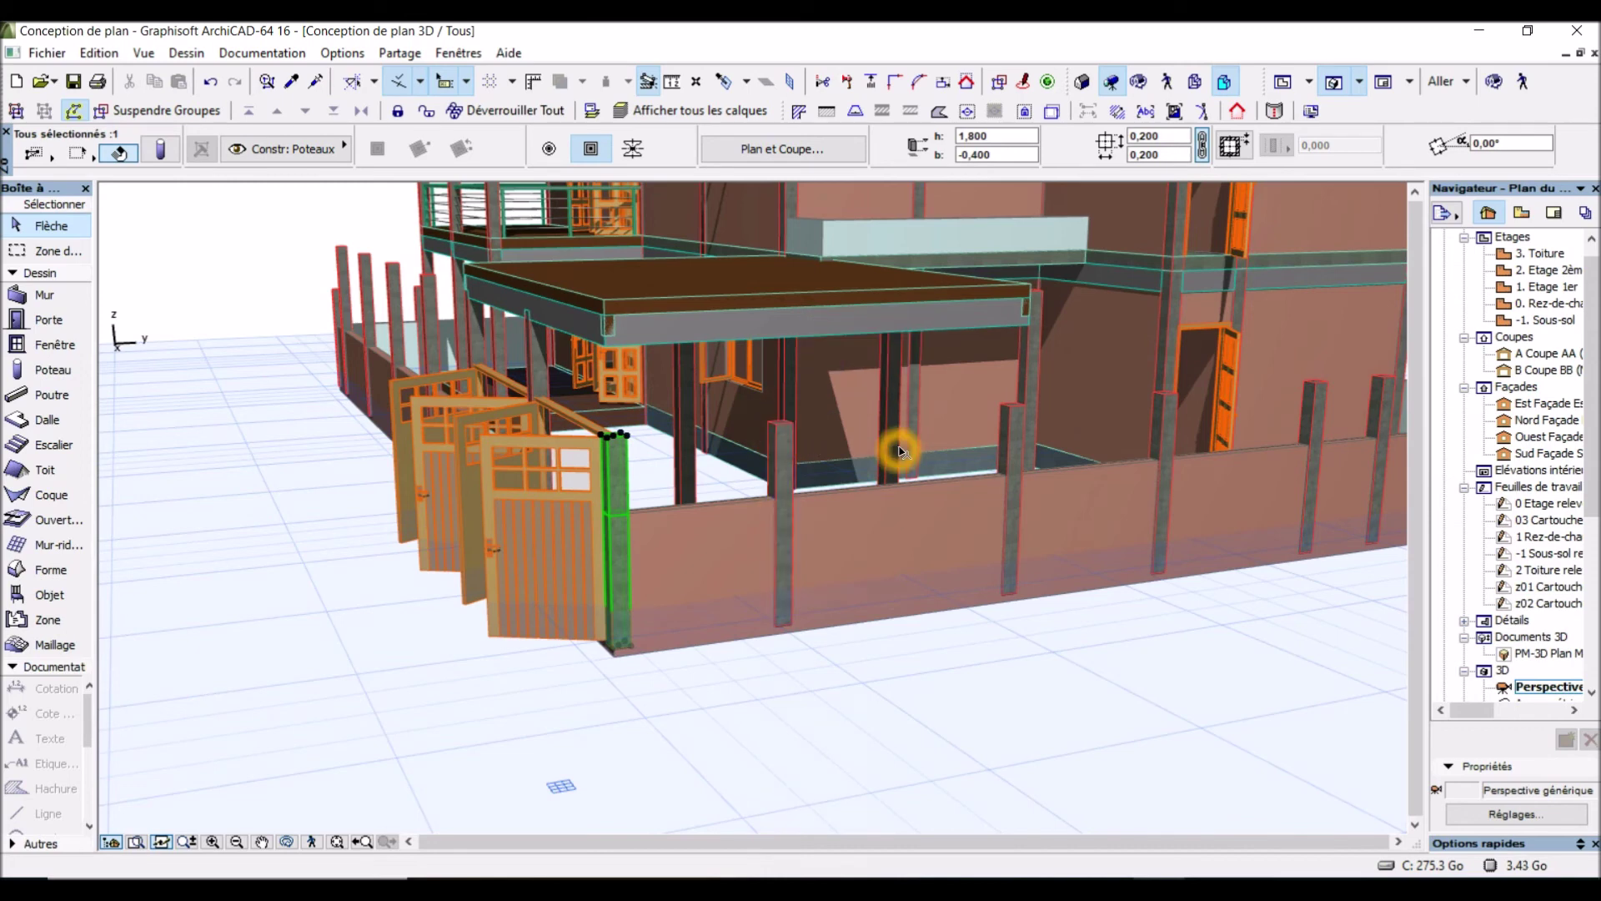
shift+click(774, 434)
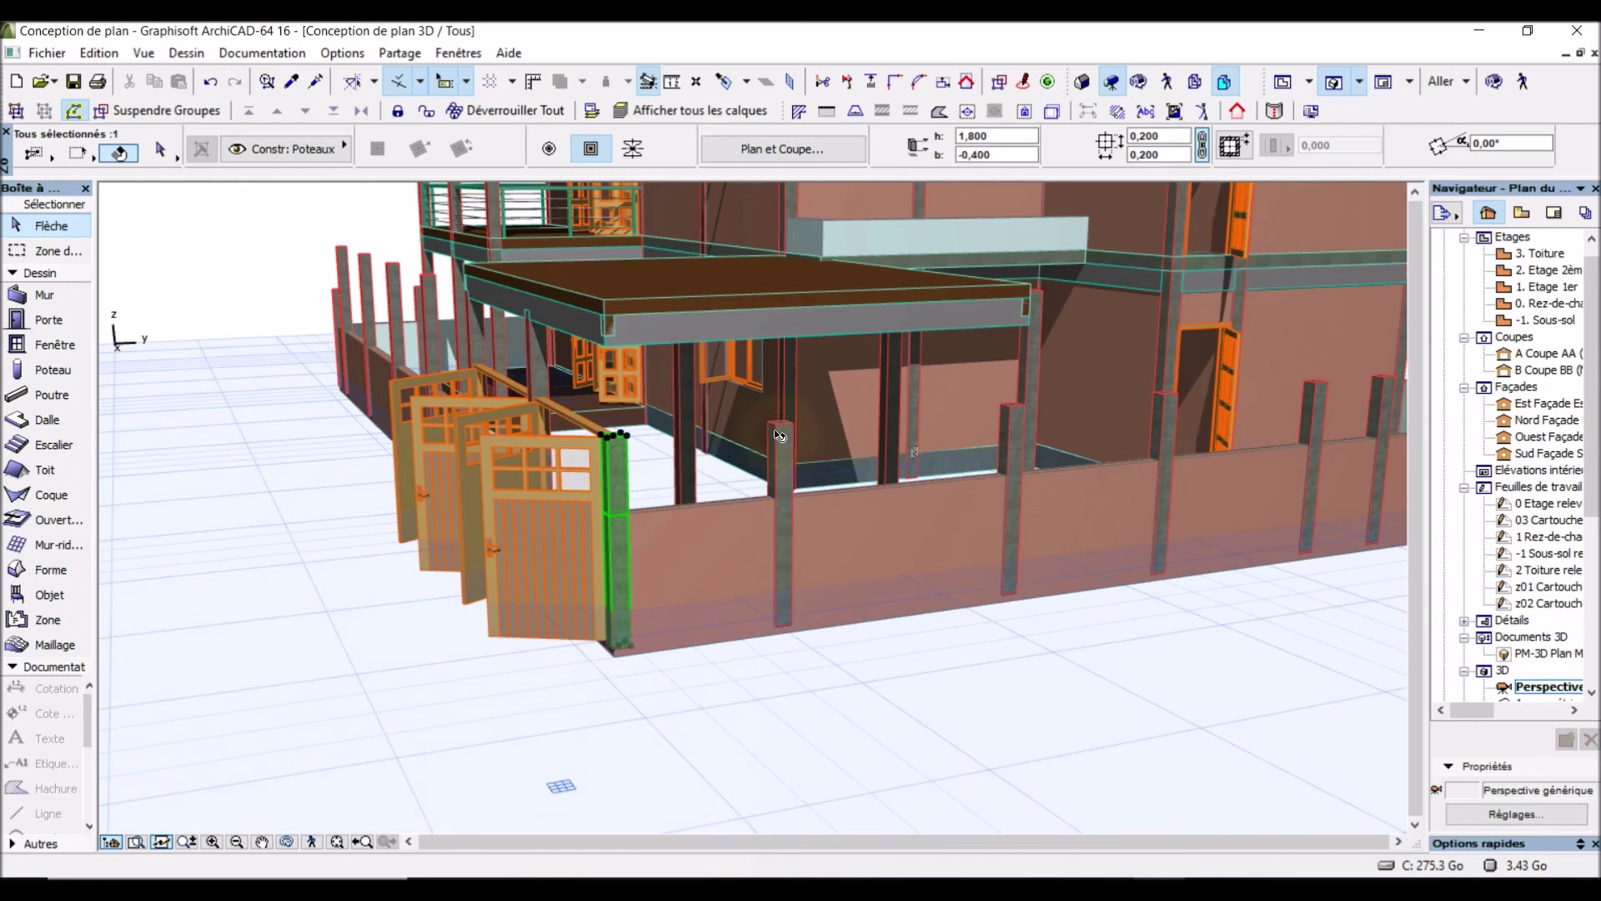
shift+click(1011, 407)
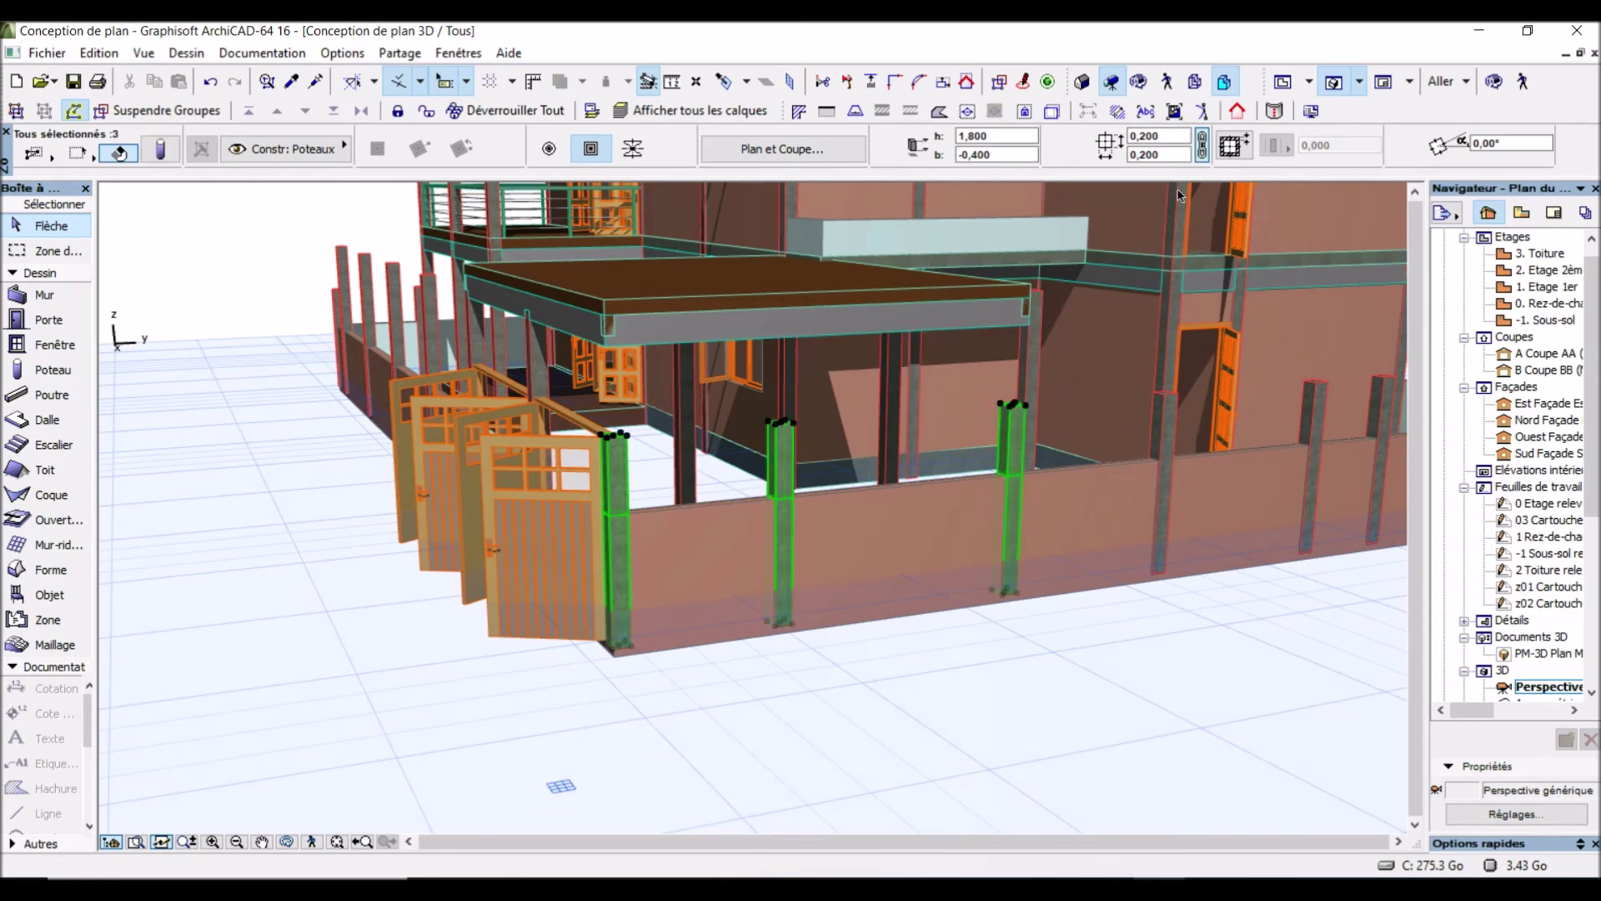
click(1002, 134)
text(2,)
click(1035, 473)
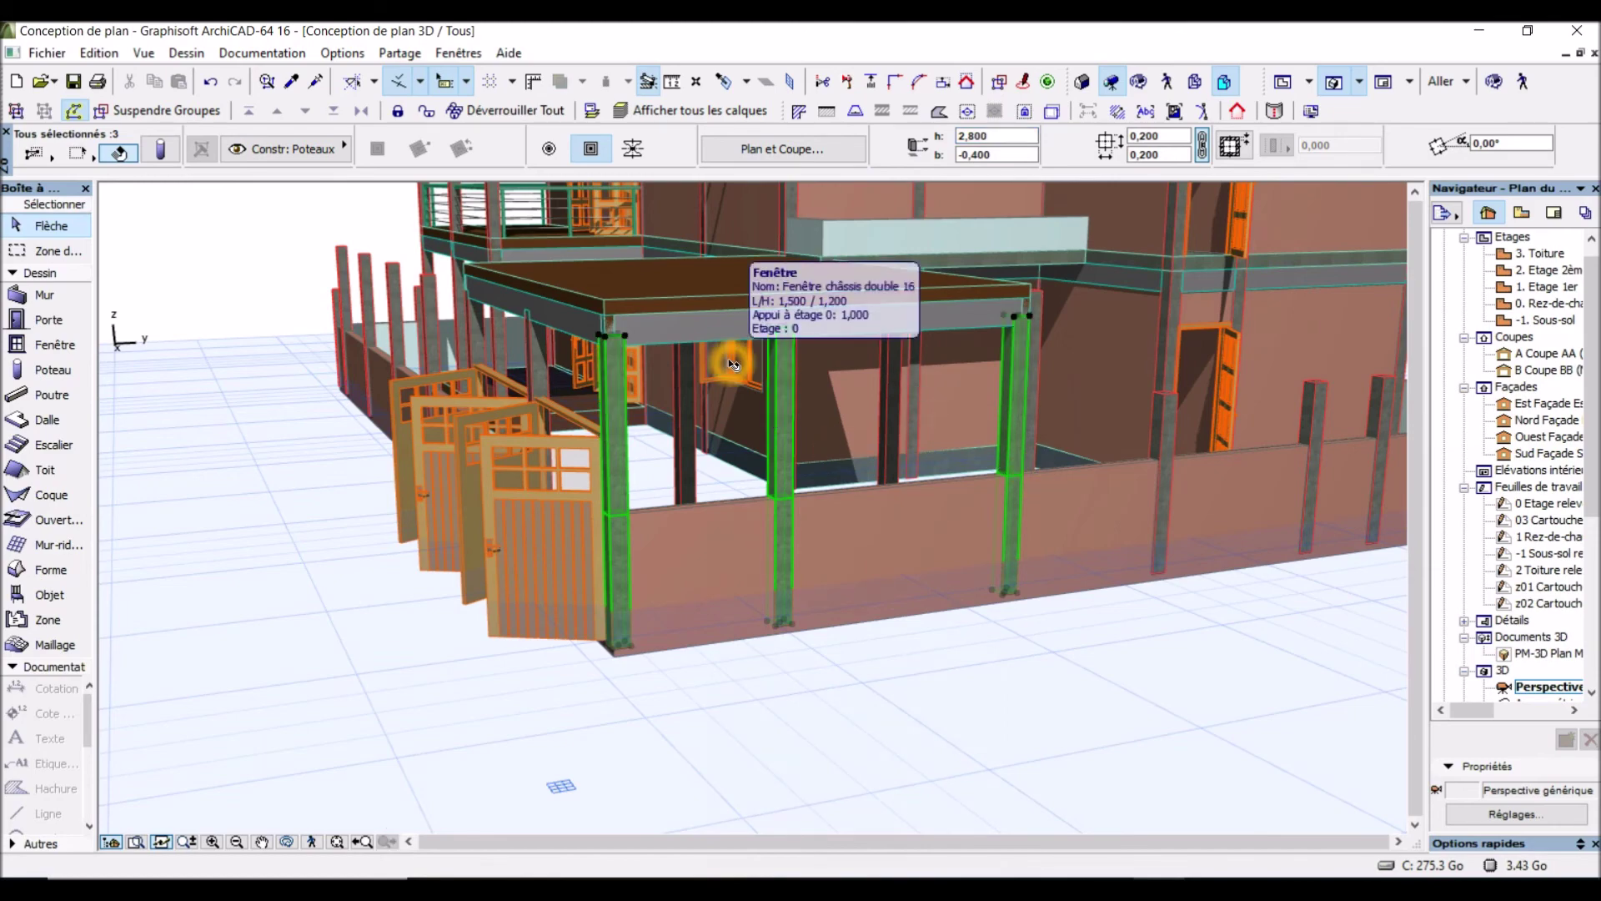
Set the top height of the three selected garage columns to 2,700
scroll(733, 363, up, 5)
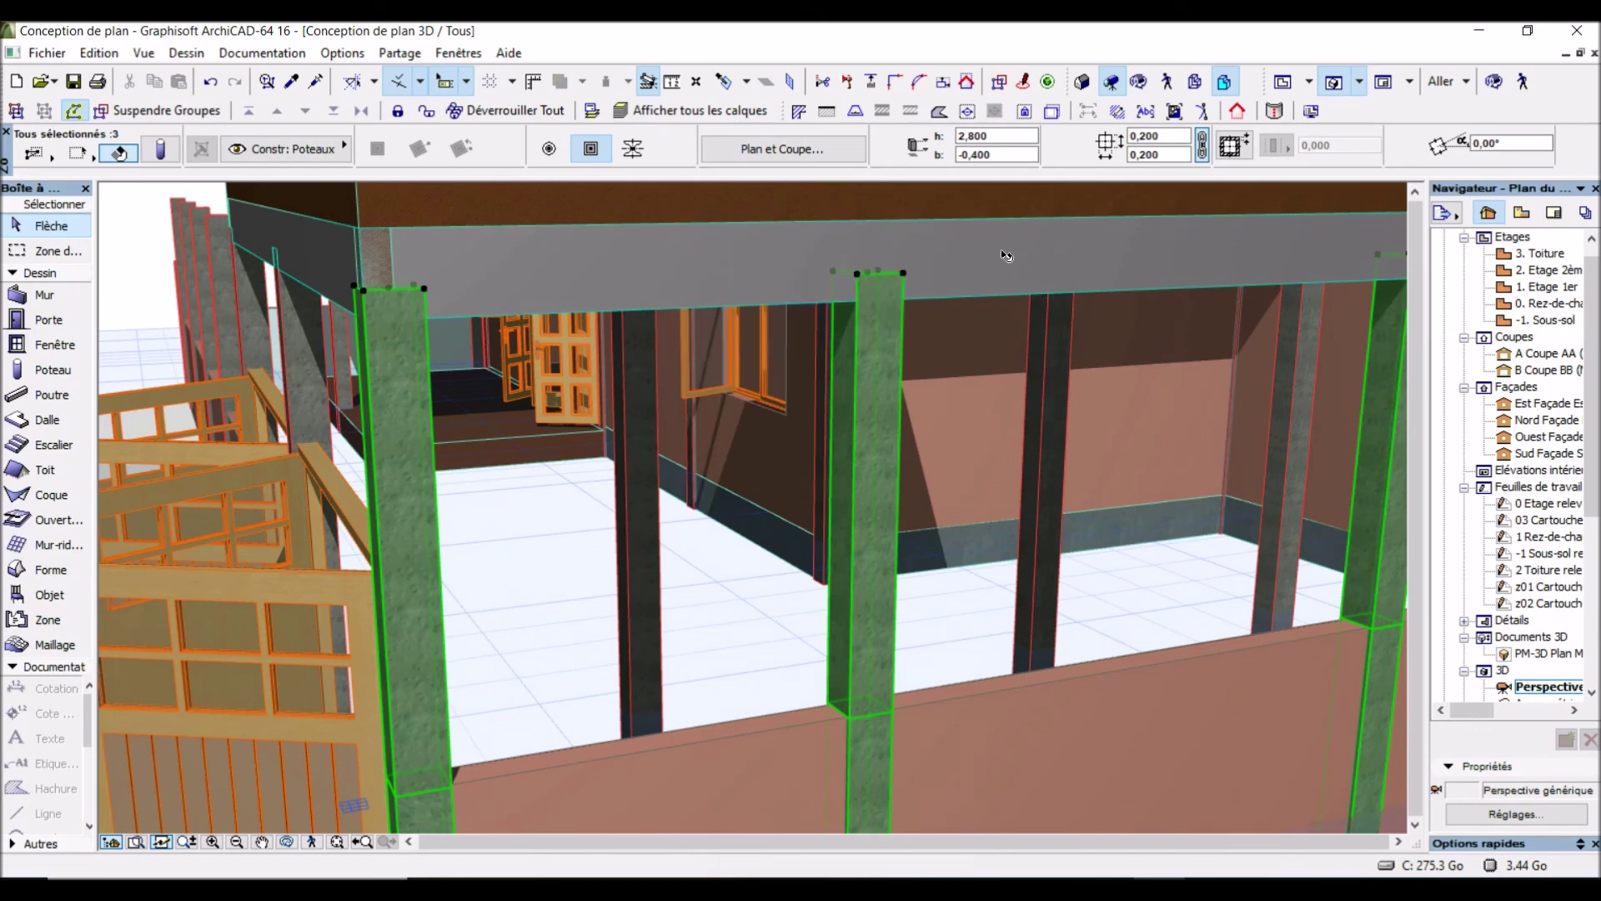
click(992, 136)
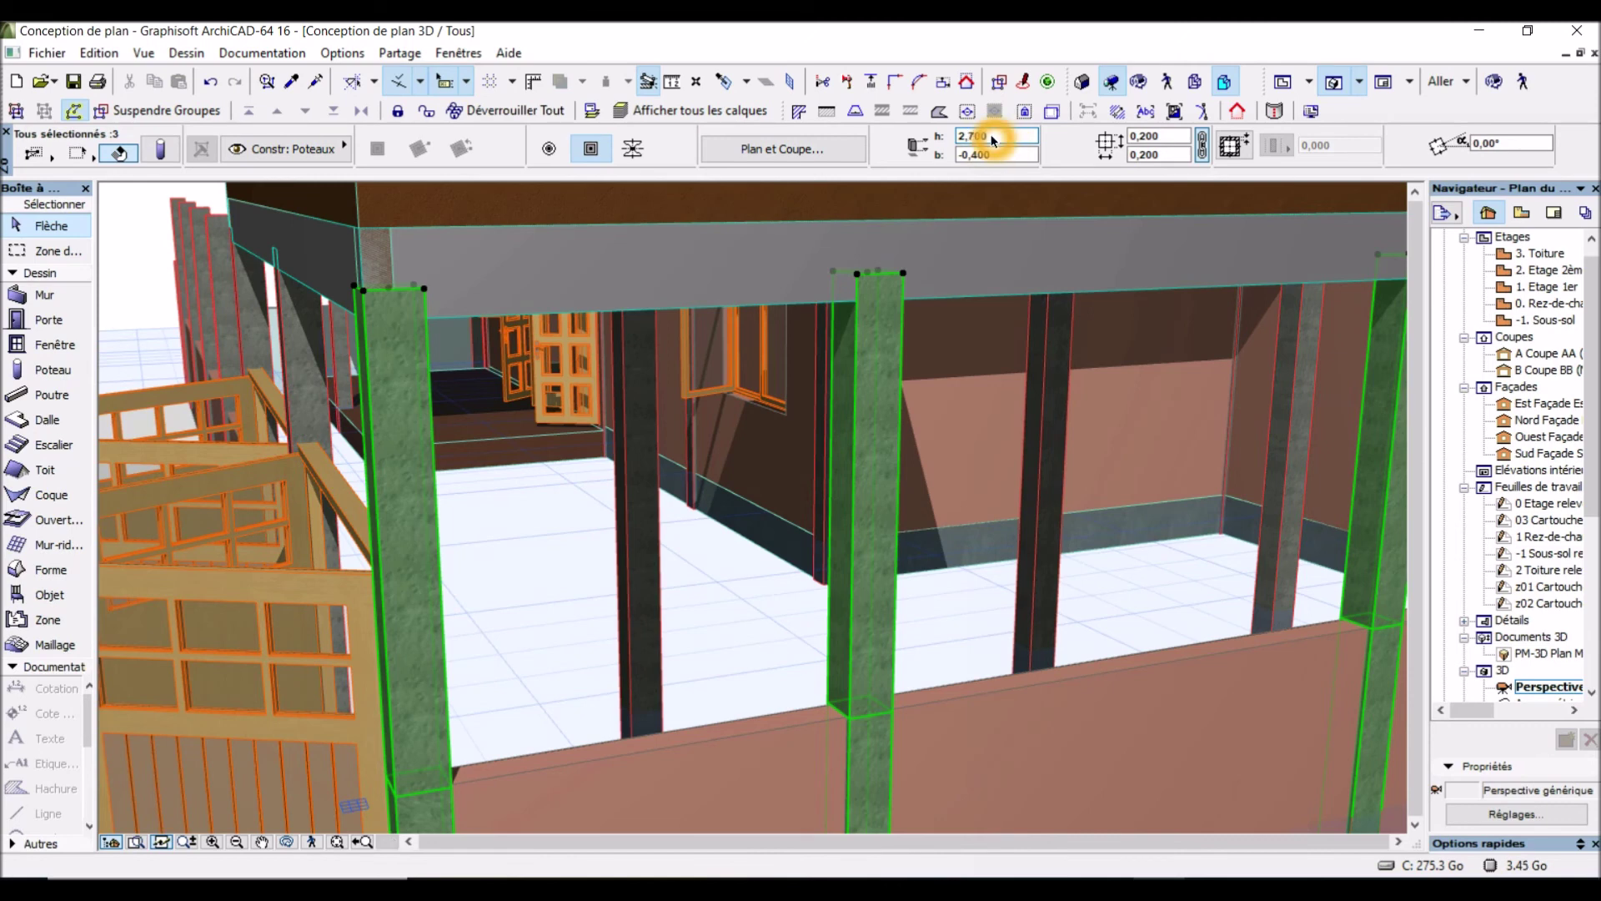
key(Return)
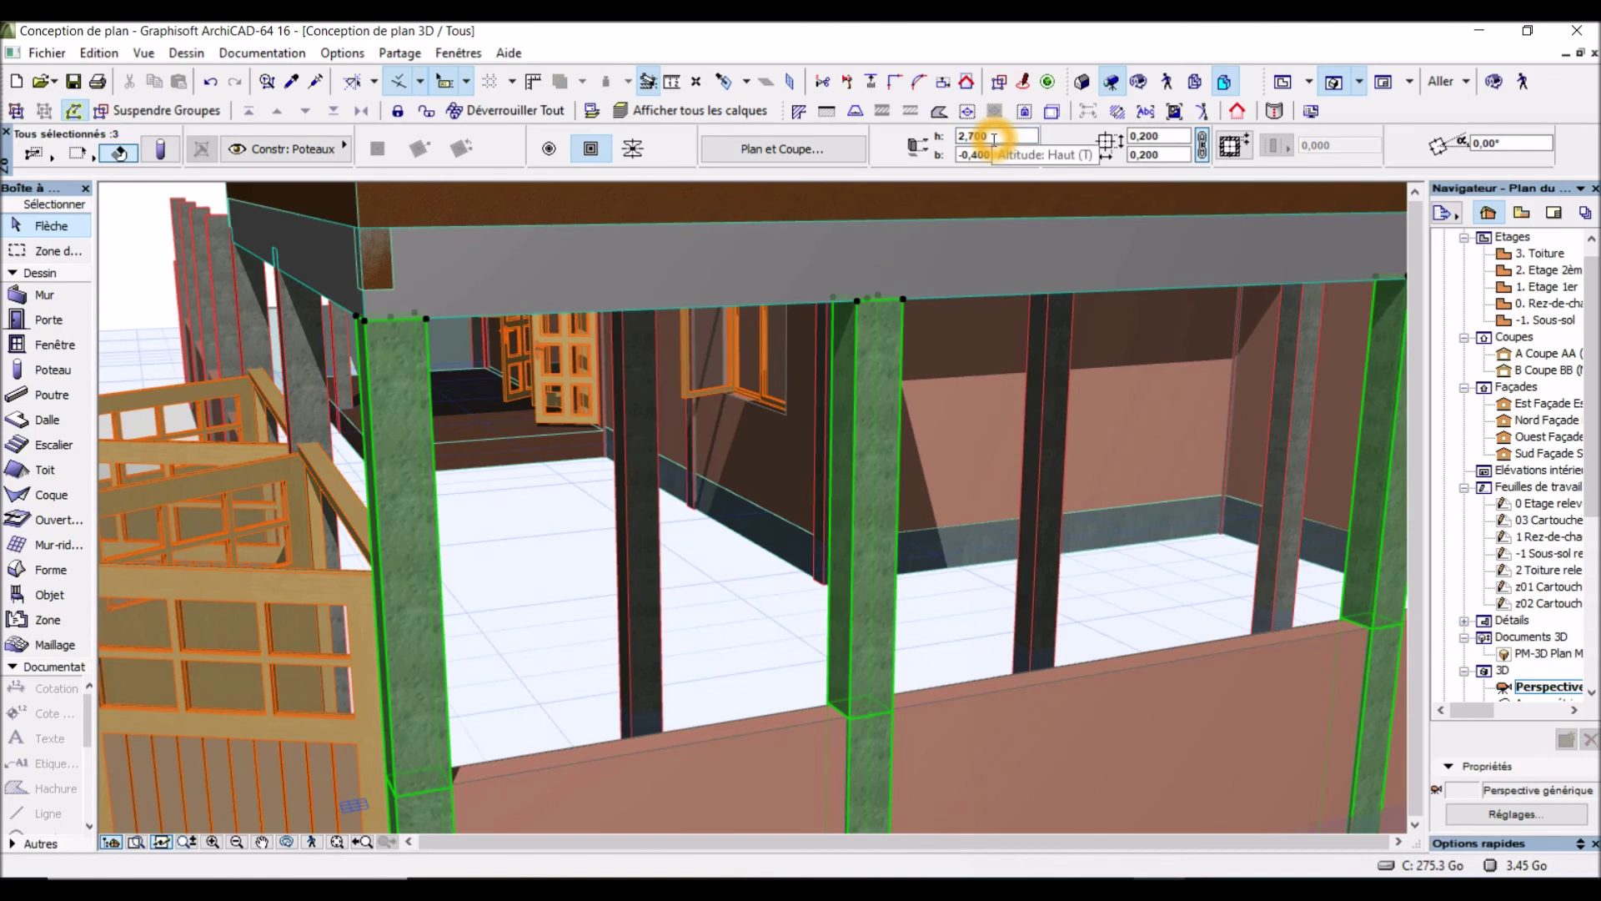
scroll(928, 330, down, 3)
scroll(946, 396, up, 2)
scroll(862, 521, down, 3)
scroll(743, 472, up, 2)
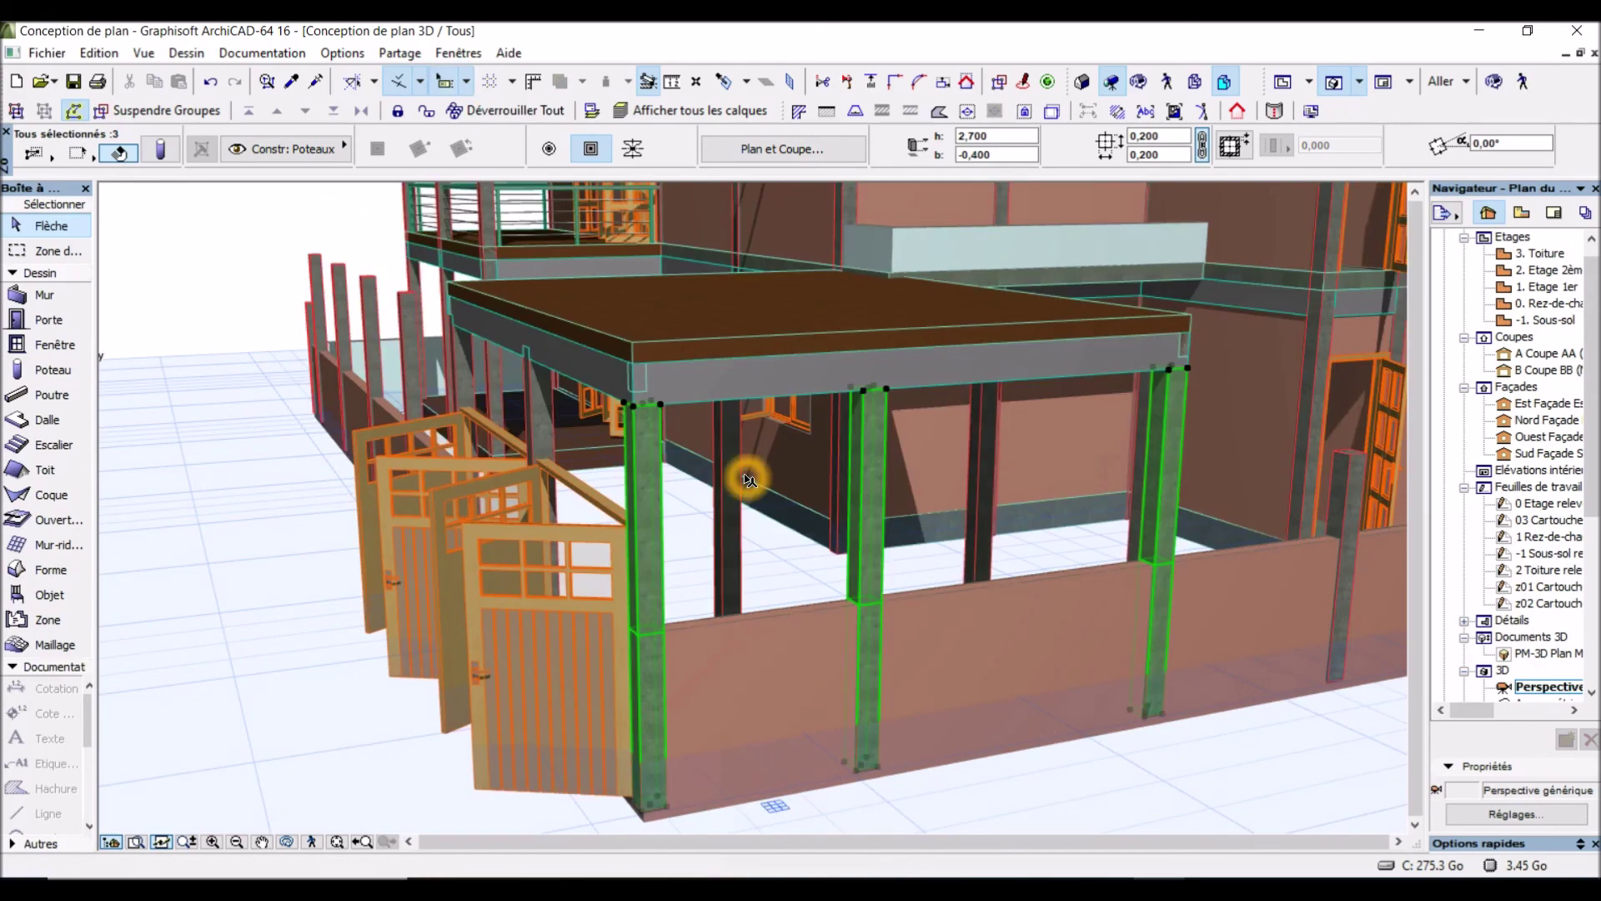
drag(684, 370, 765, 380)
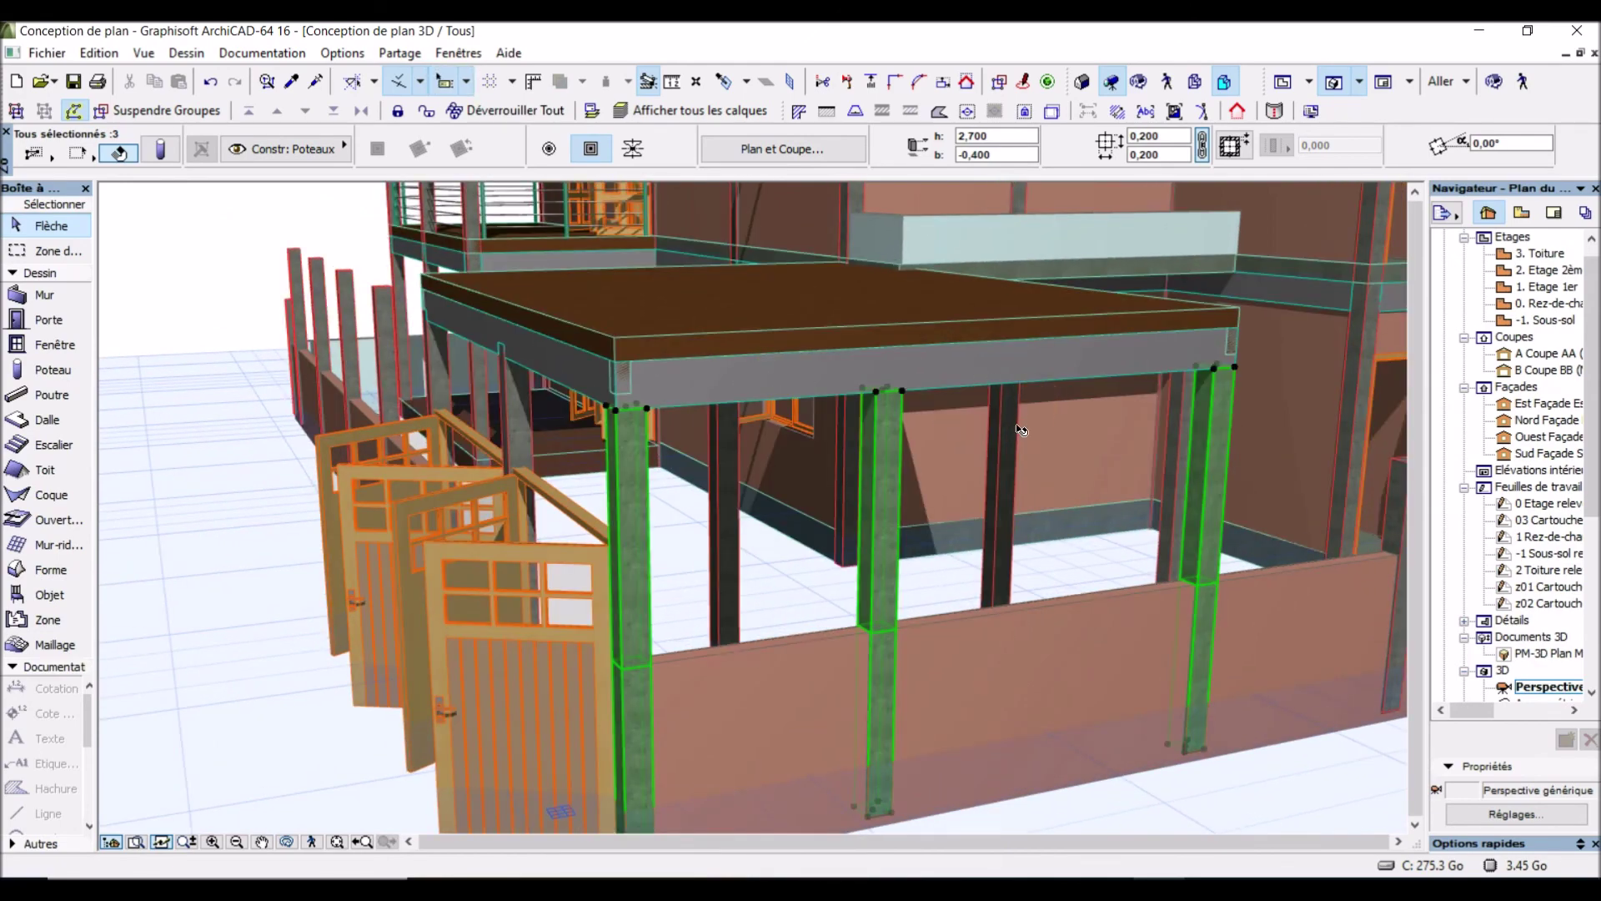
Compare the levels of the balcony's beam and slab with the garage roof slab, and examine how the slab meets the beams at the front corner
drag(1019, 430, 599, 279)
scroll(564, 278, up, 3)
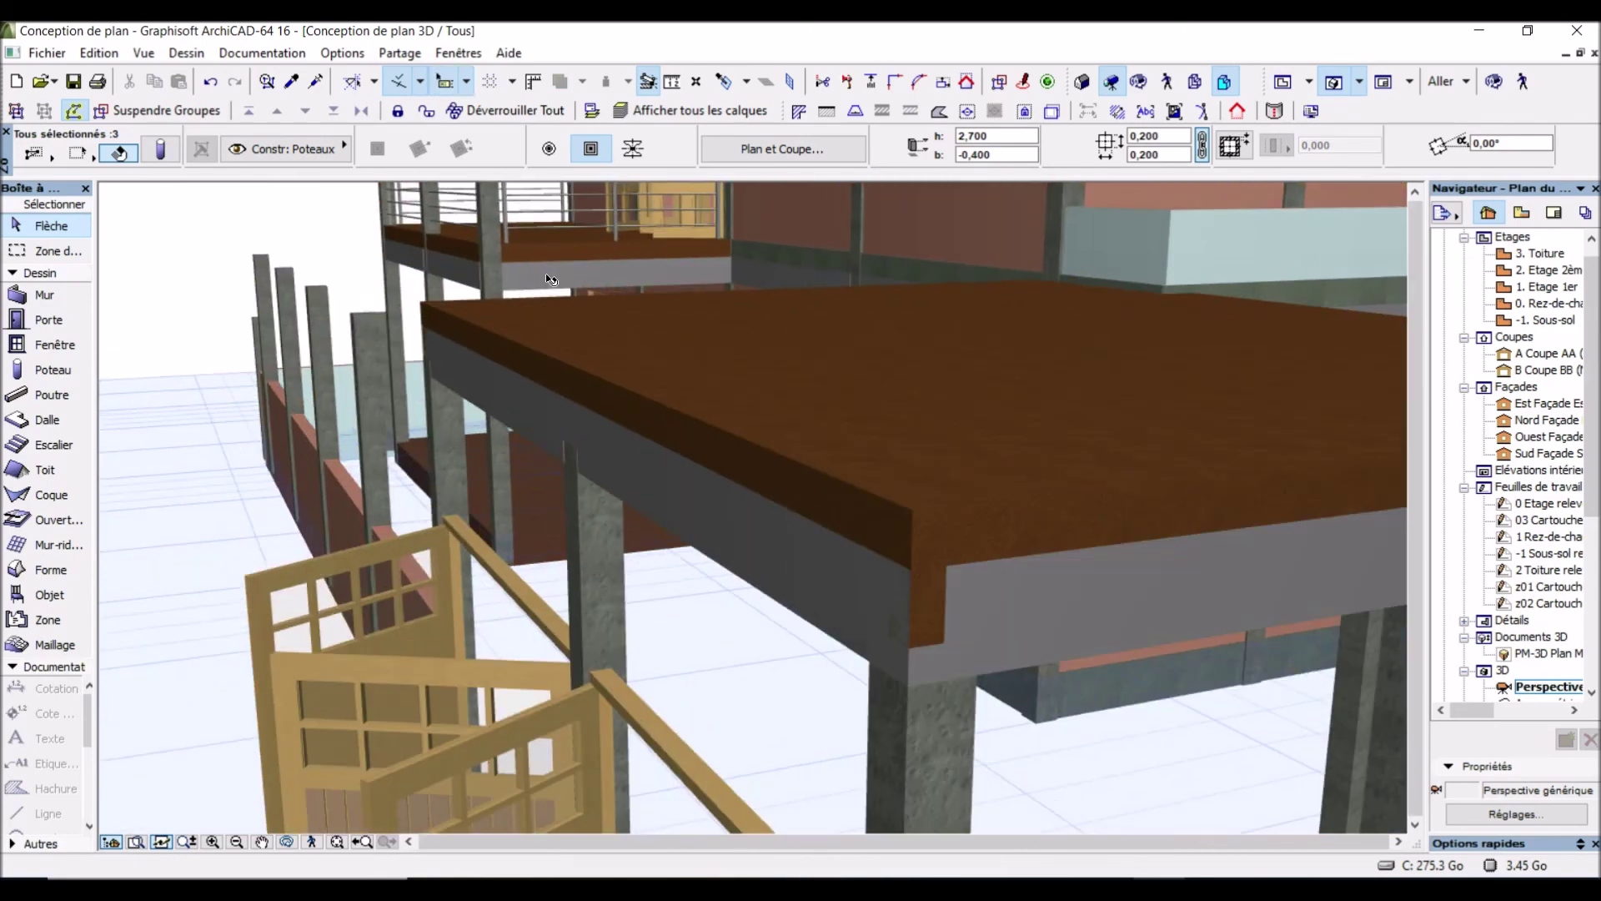
click(541, 277)
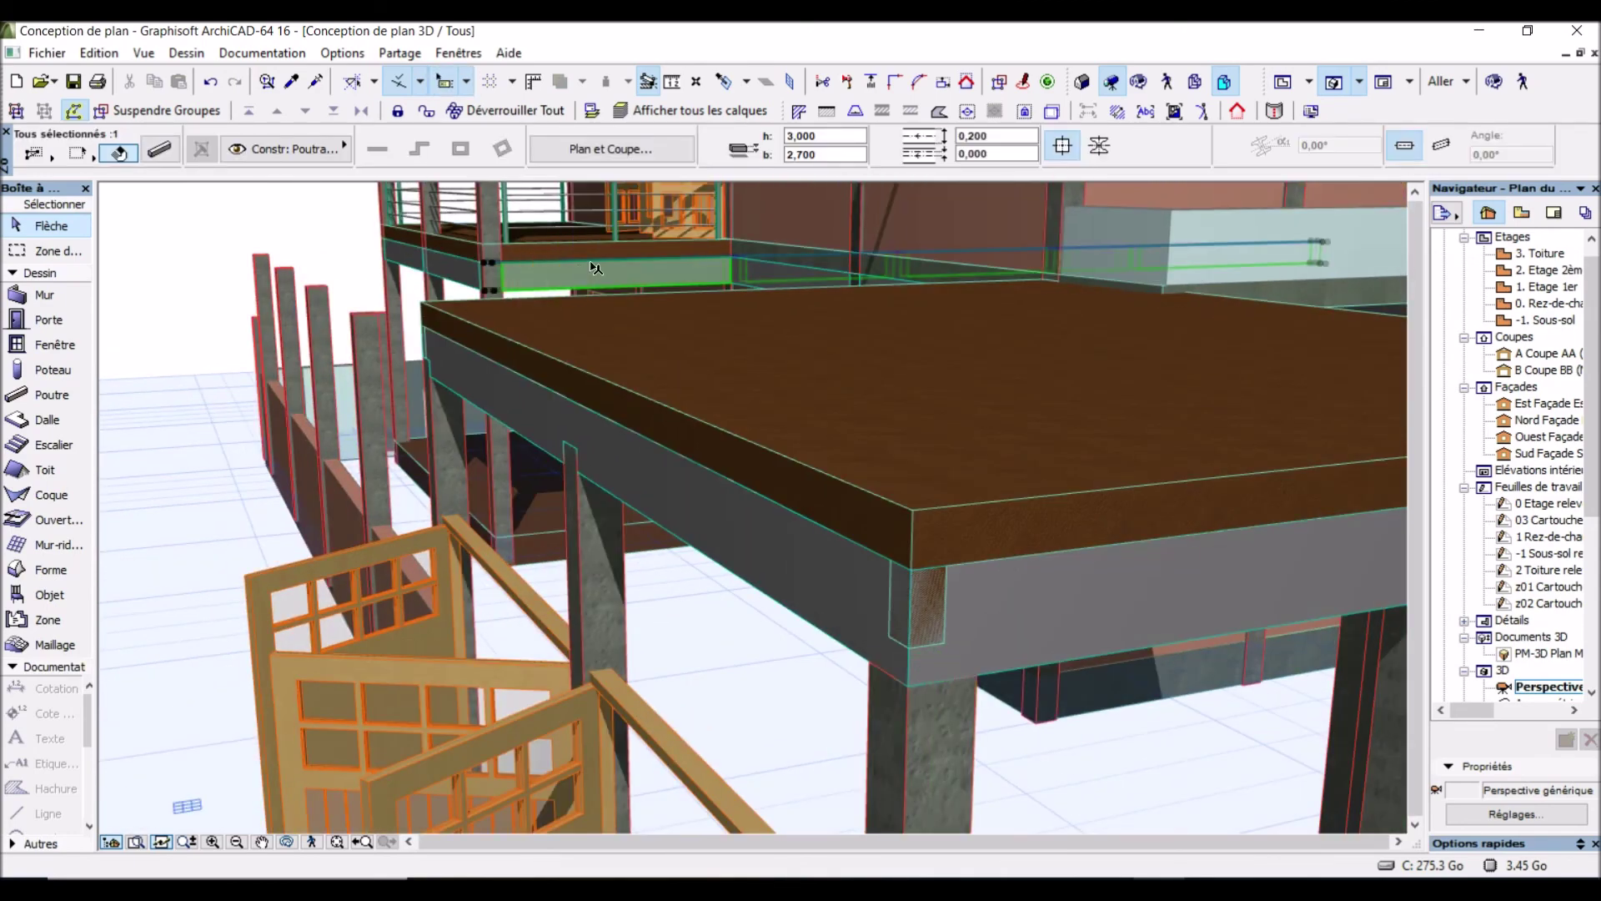
click(625, 256)
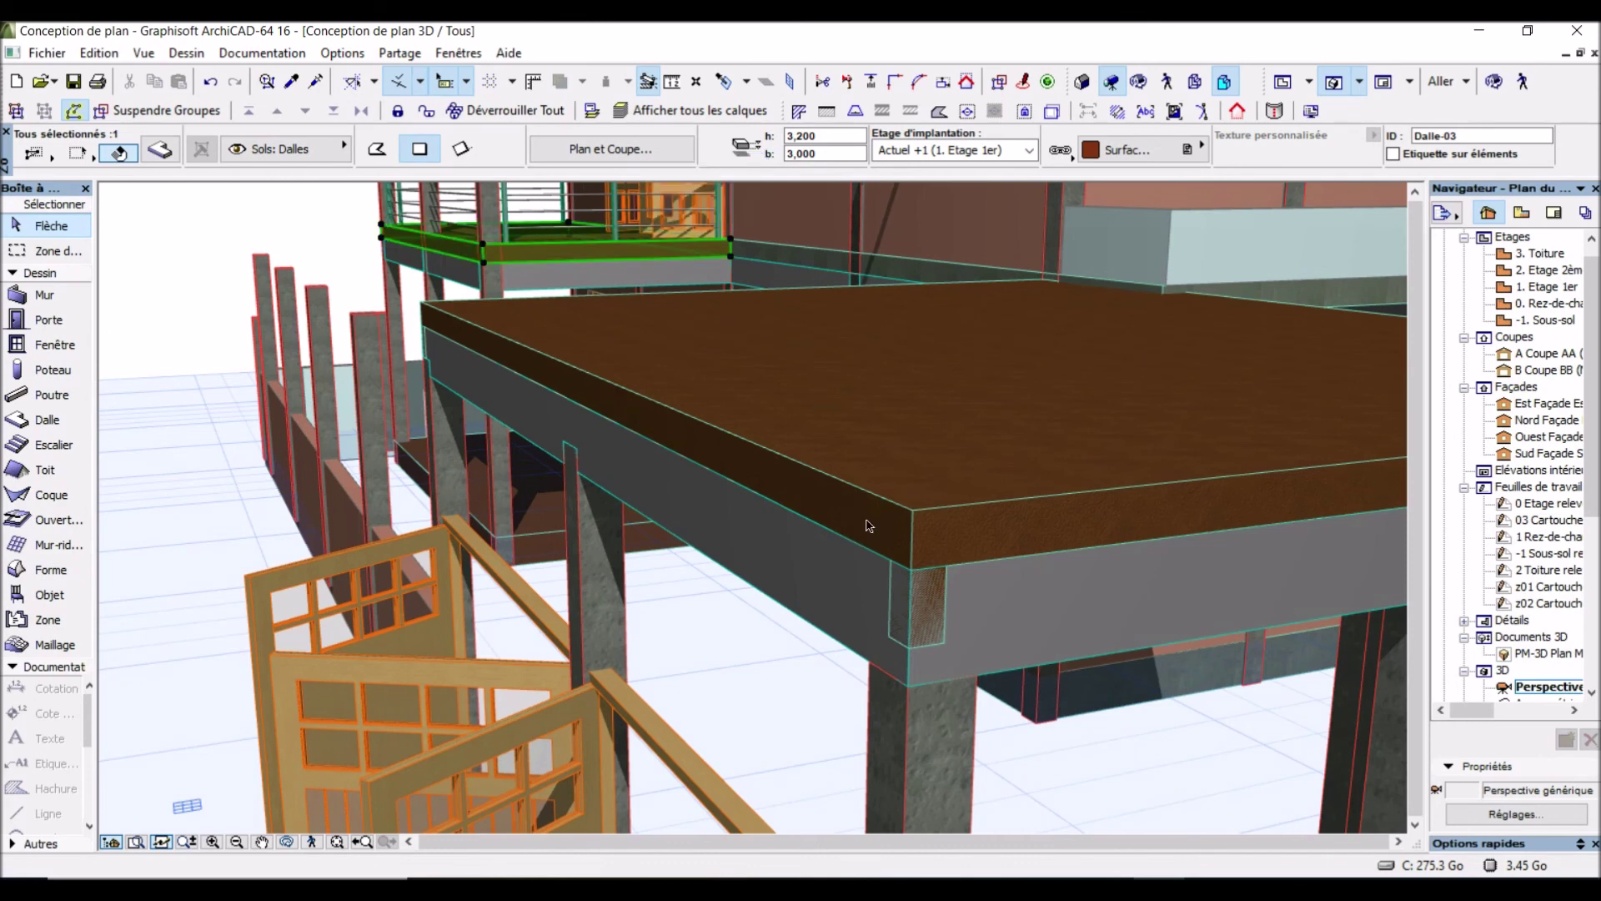
click(871, 522)
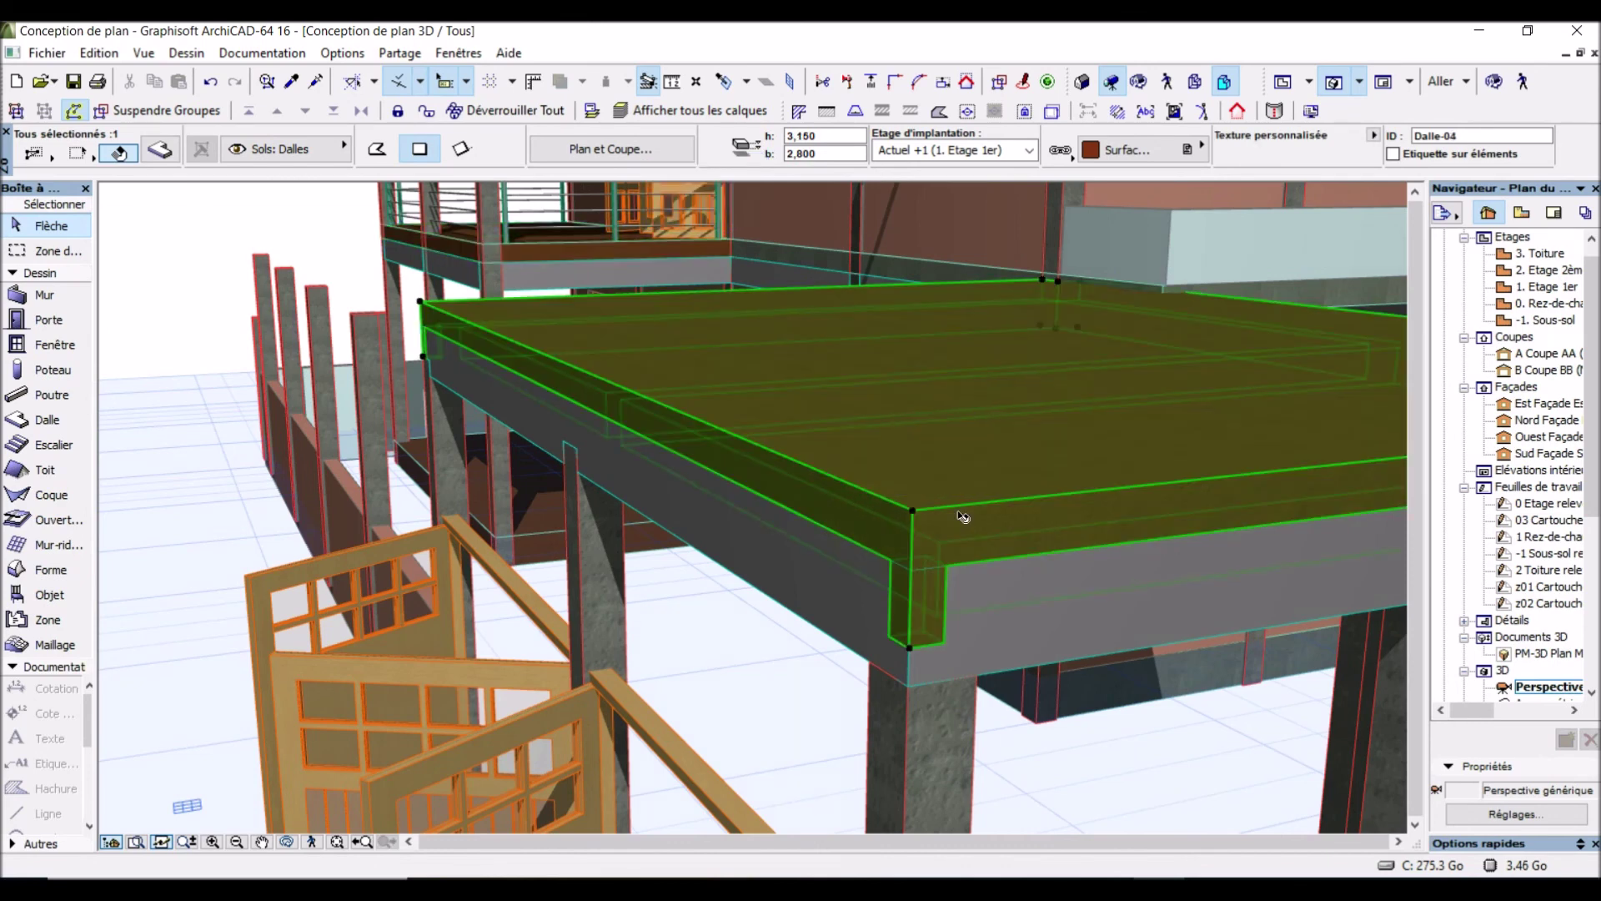
click(573, 254)
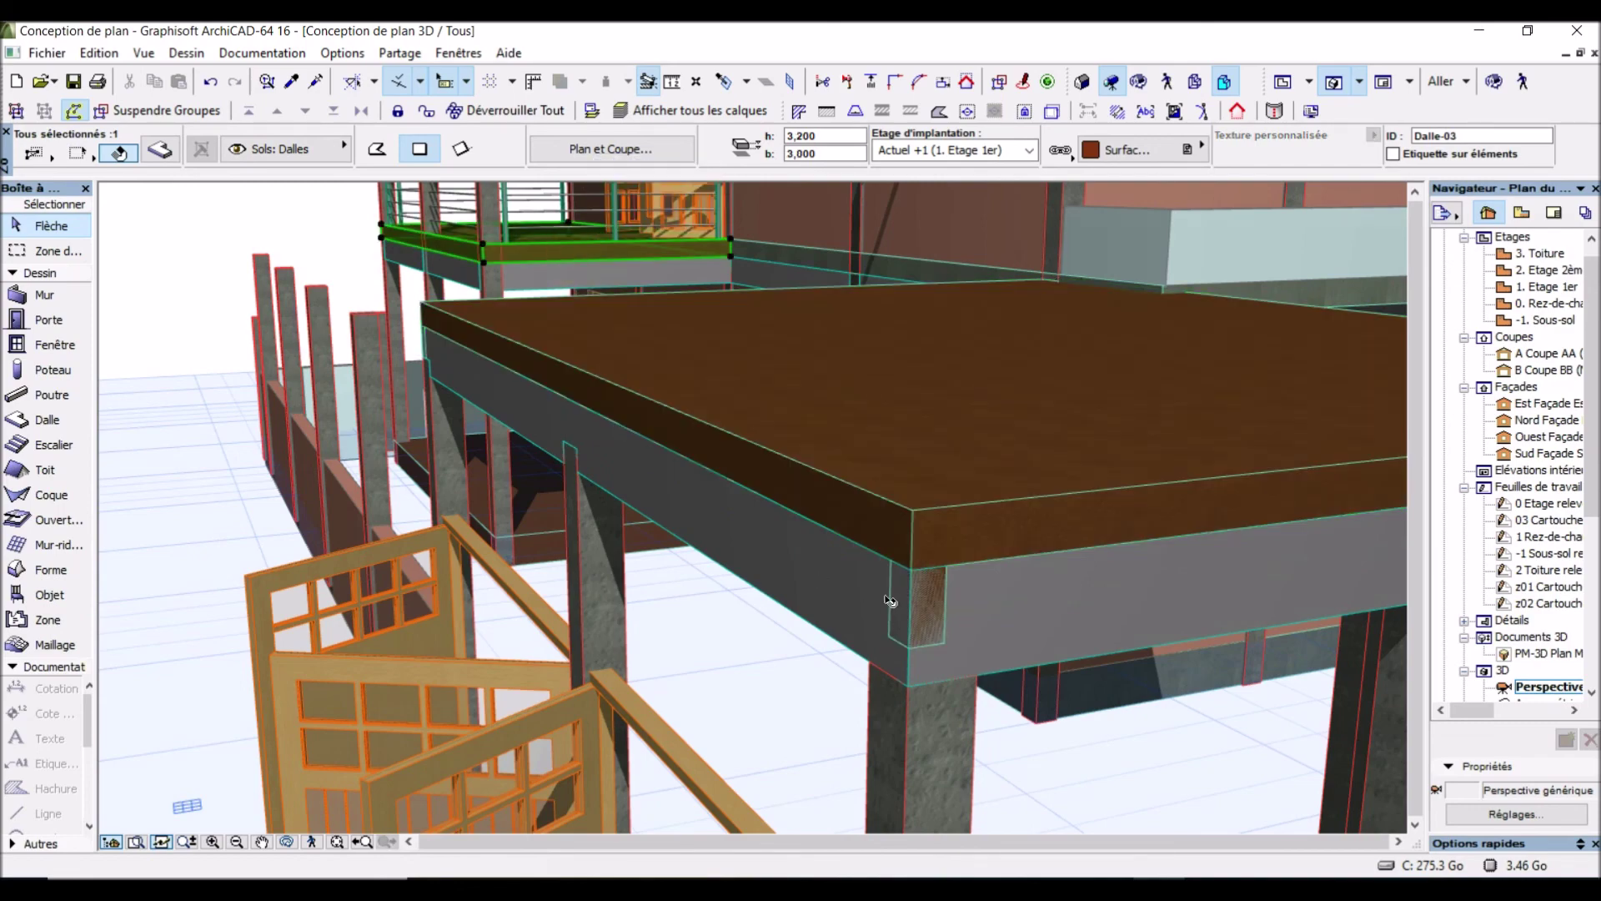
scroll(951, 647, up, 2)
scroll(937, 592, down, 1)
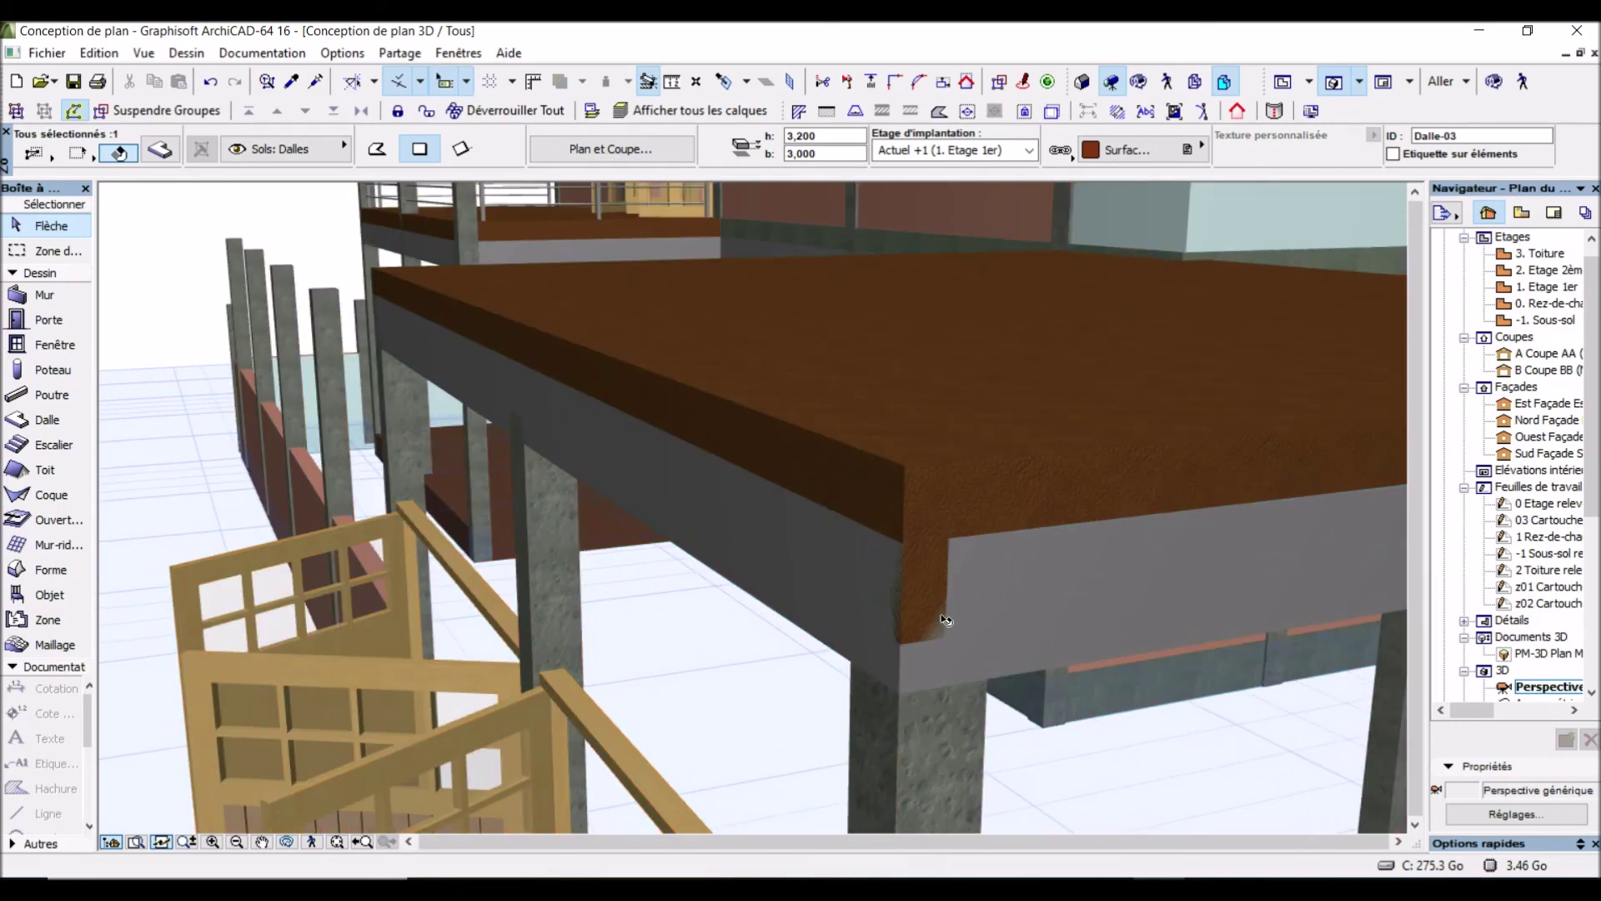
scroll(951, 642, up, 1)
click(903, 611)
scroll(913, 601, down, 1)
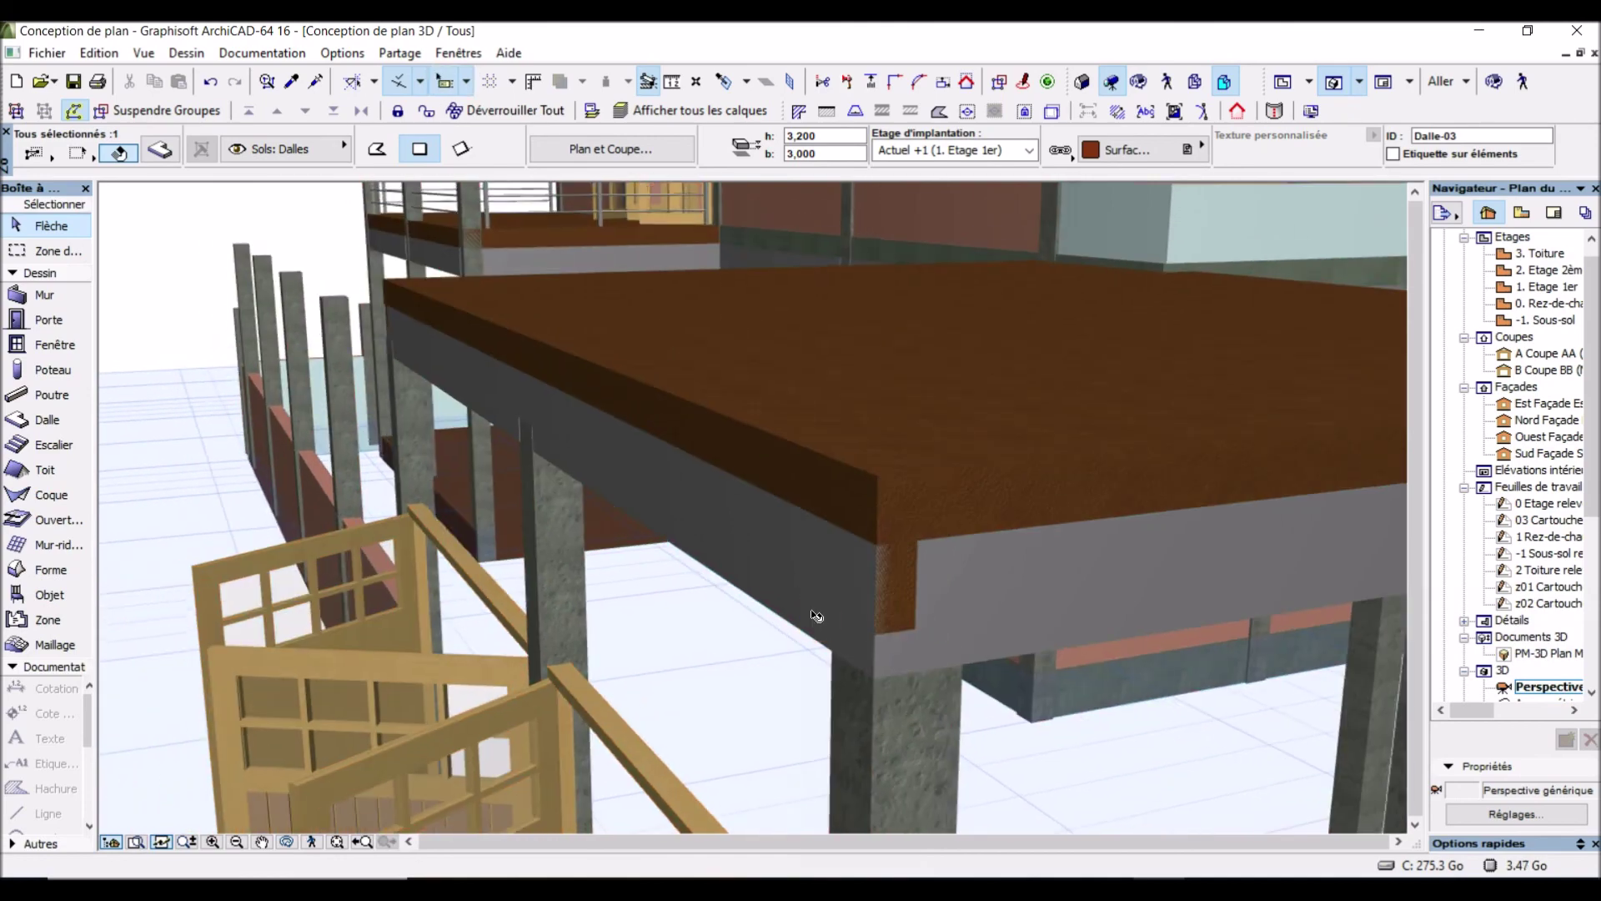
scroll(808, 573, down, 1)
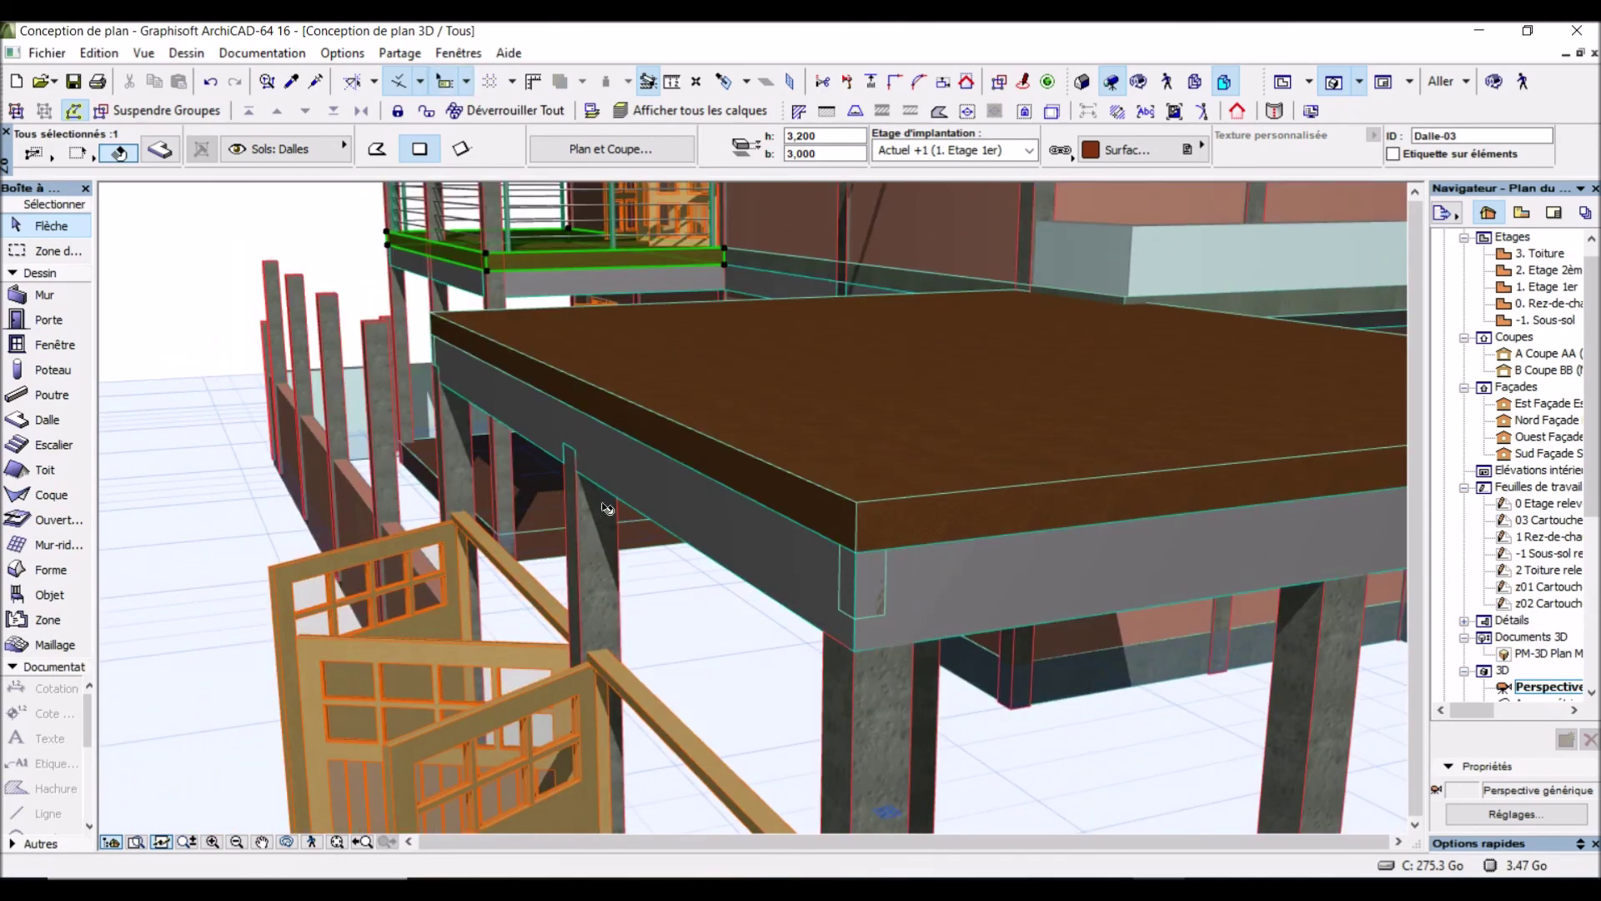
Pick up the settings of the balcony slab and transfer them to the garage roof slab
click(656, 477)
scroll(657, 477, up, 1)
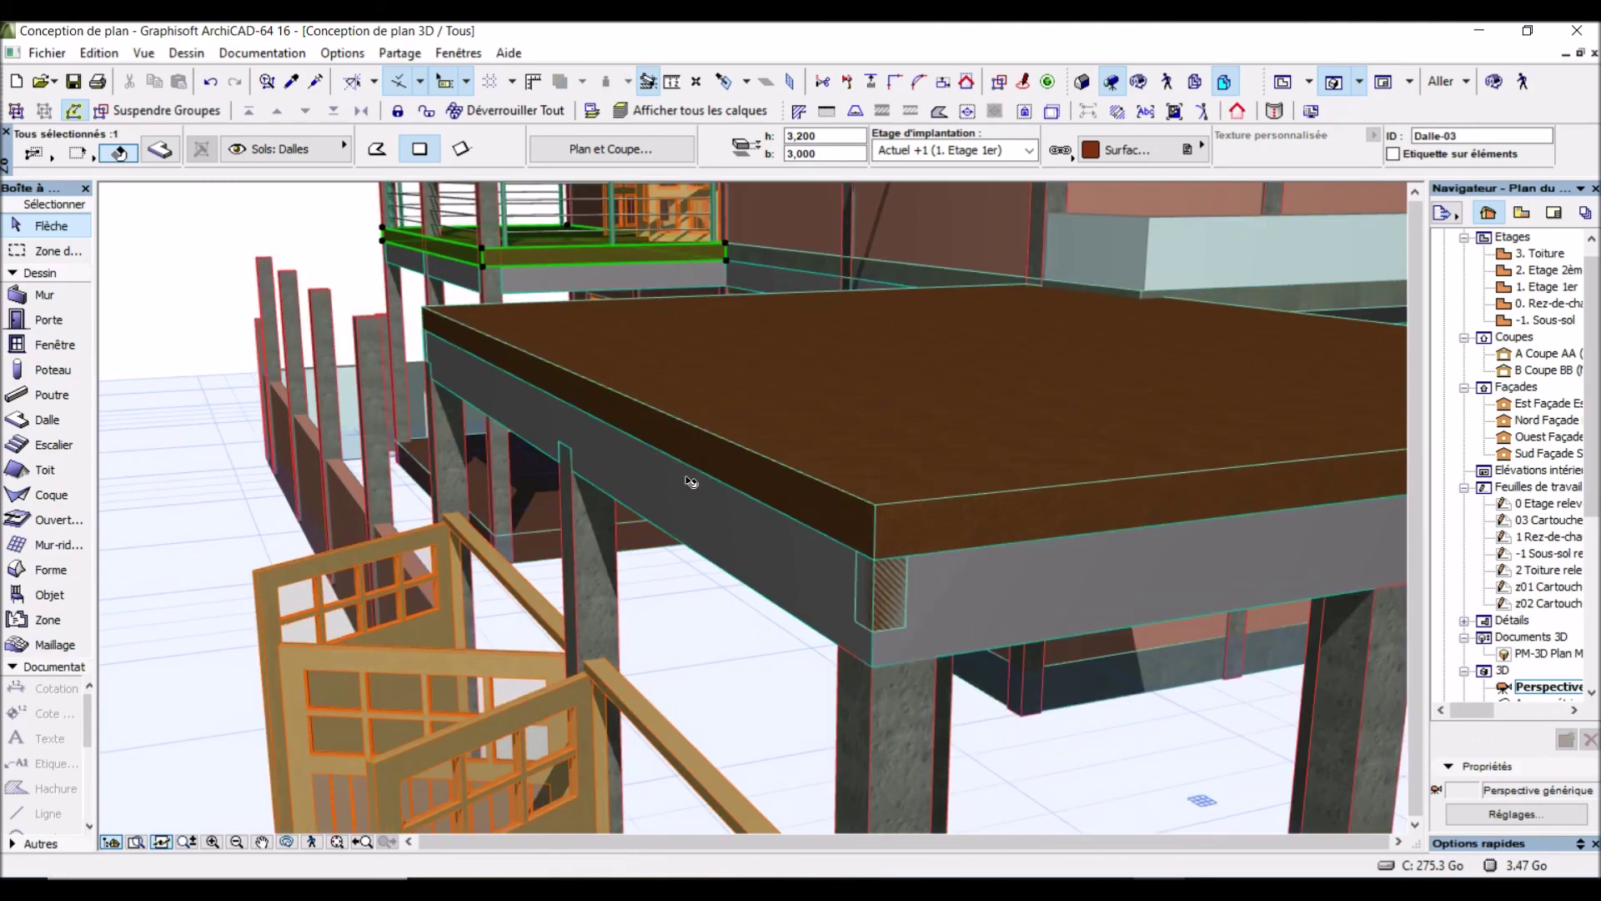
click(877, 633)
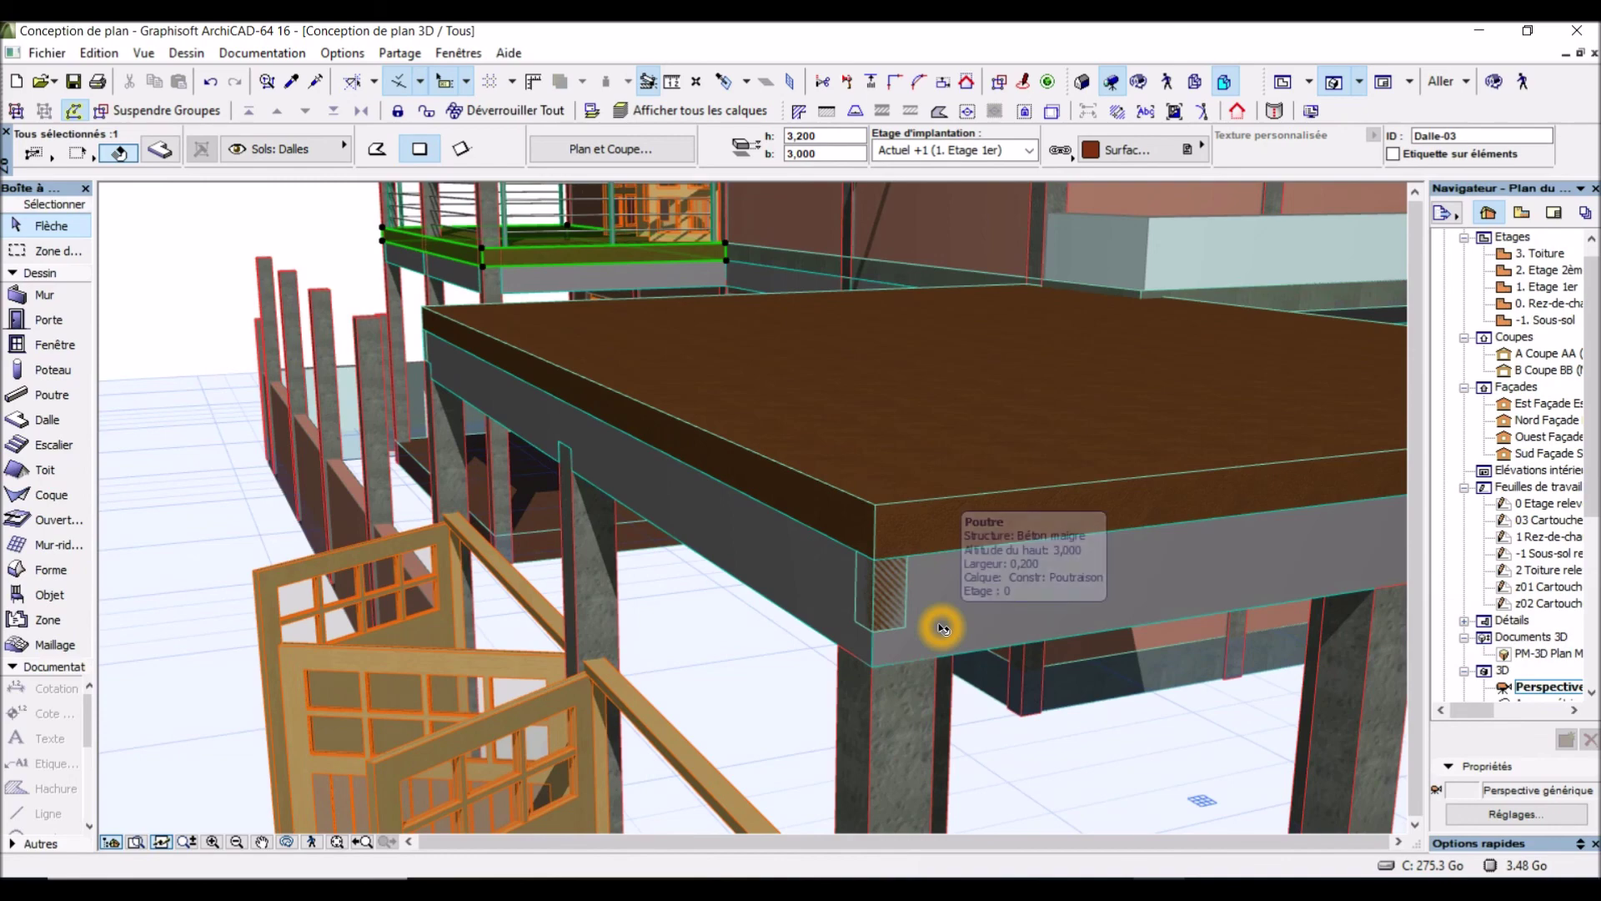
scroll(911, 594, up, 1)
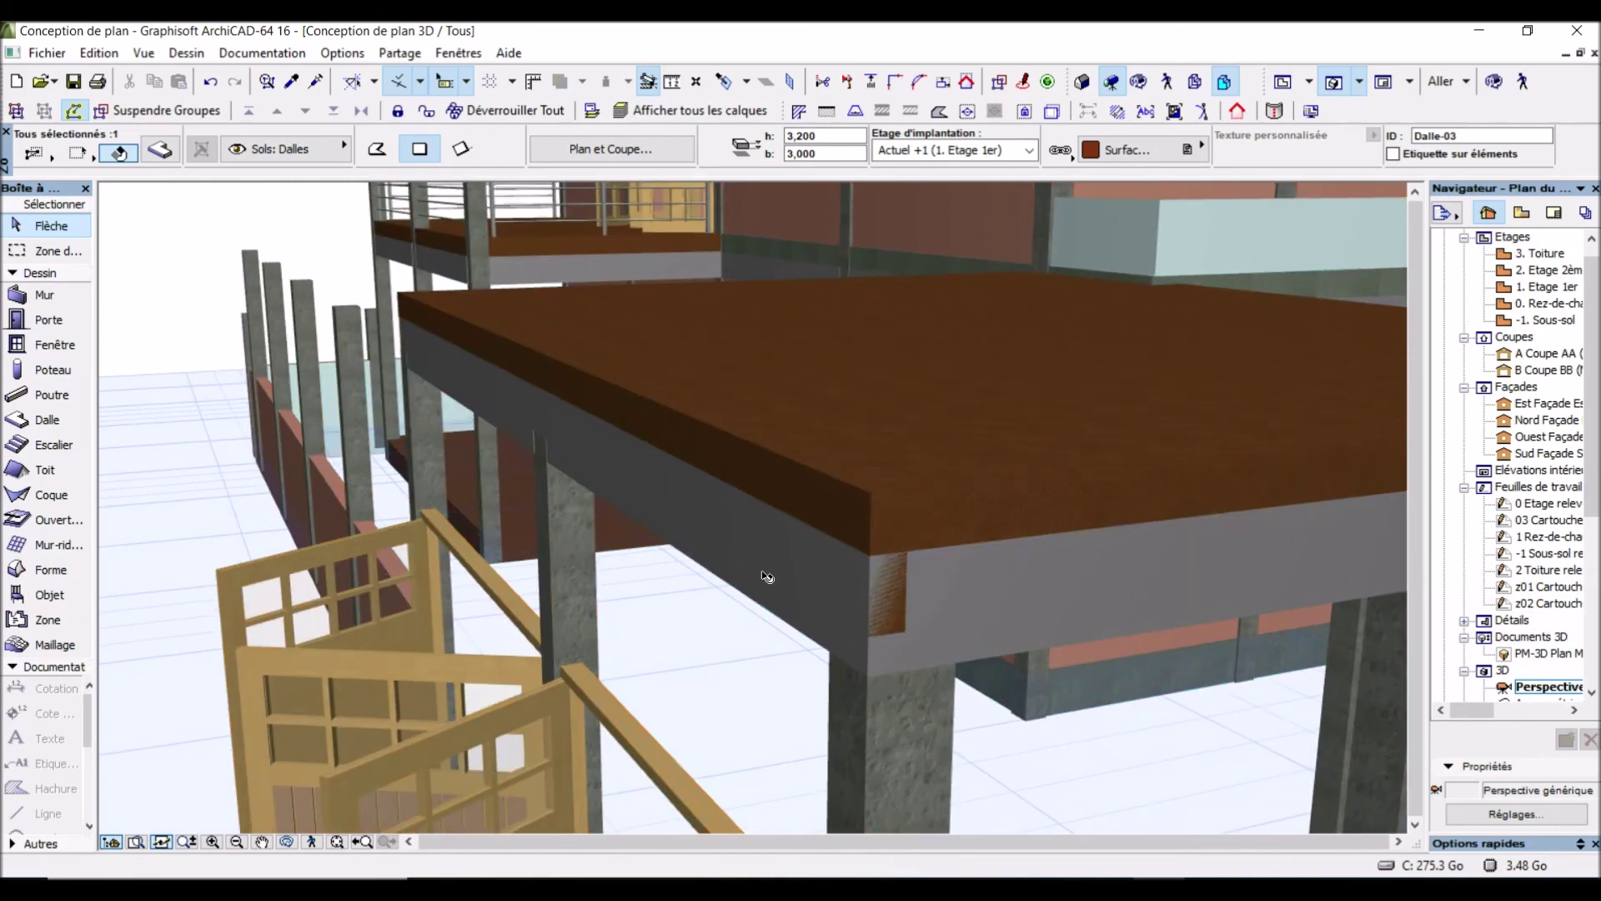
click(295, 83)
click(590, 251)
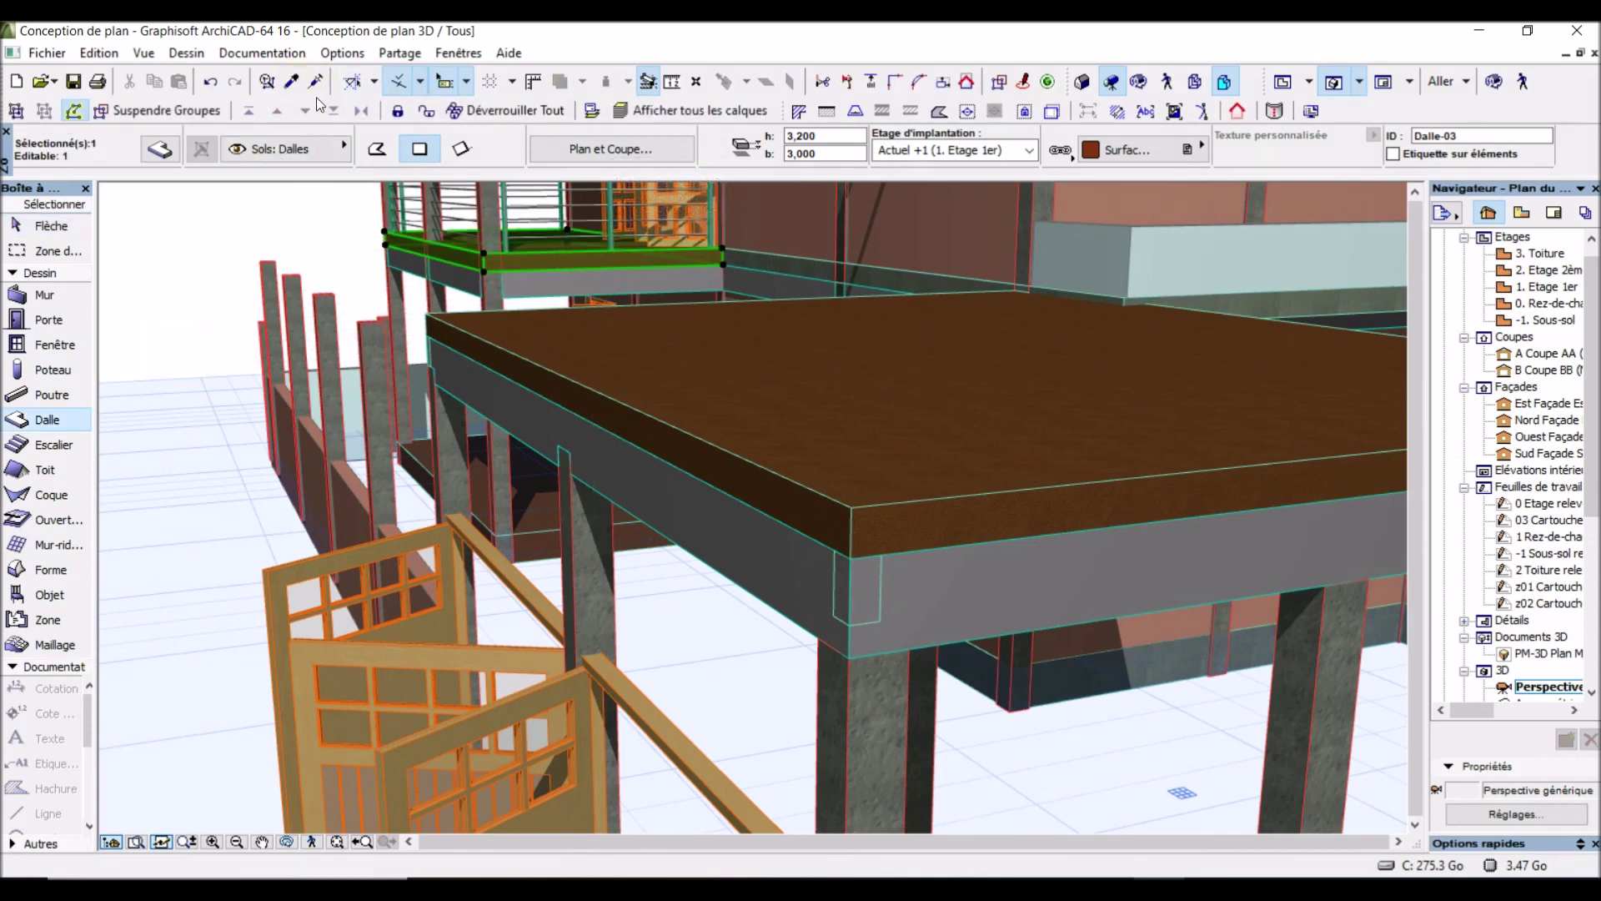
click(318, 86)
click(855, 432)
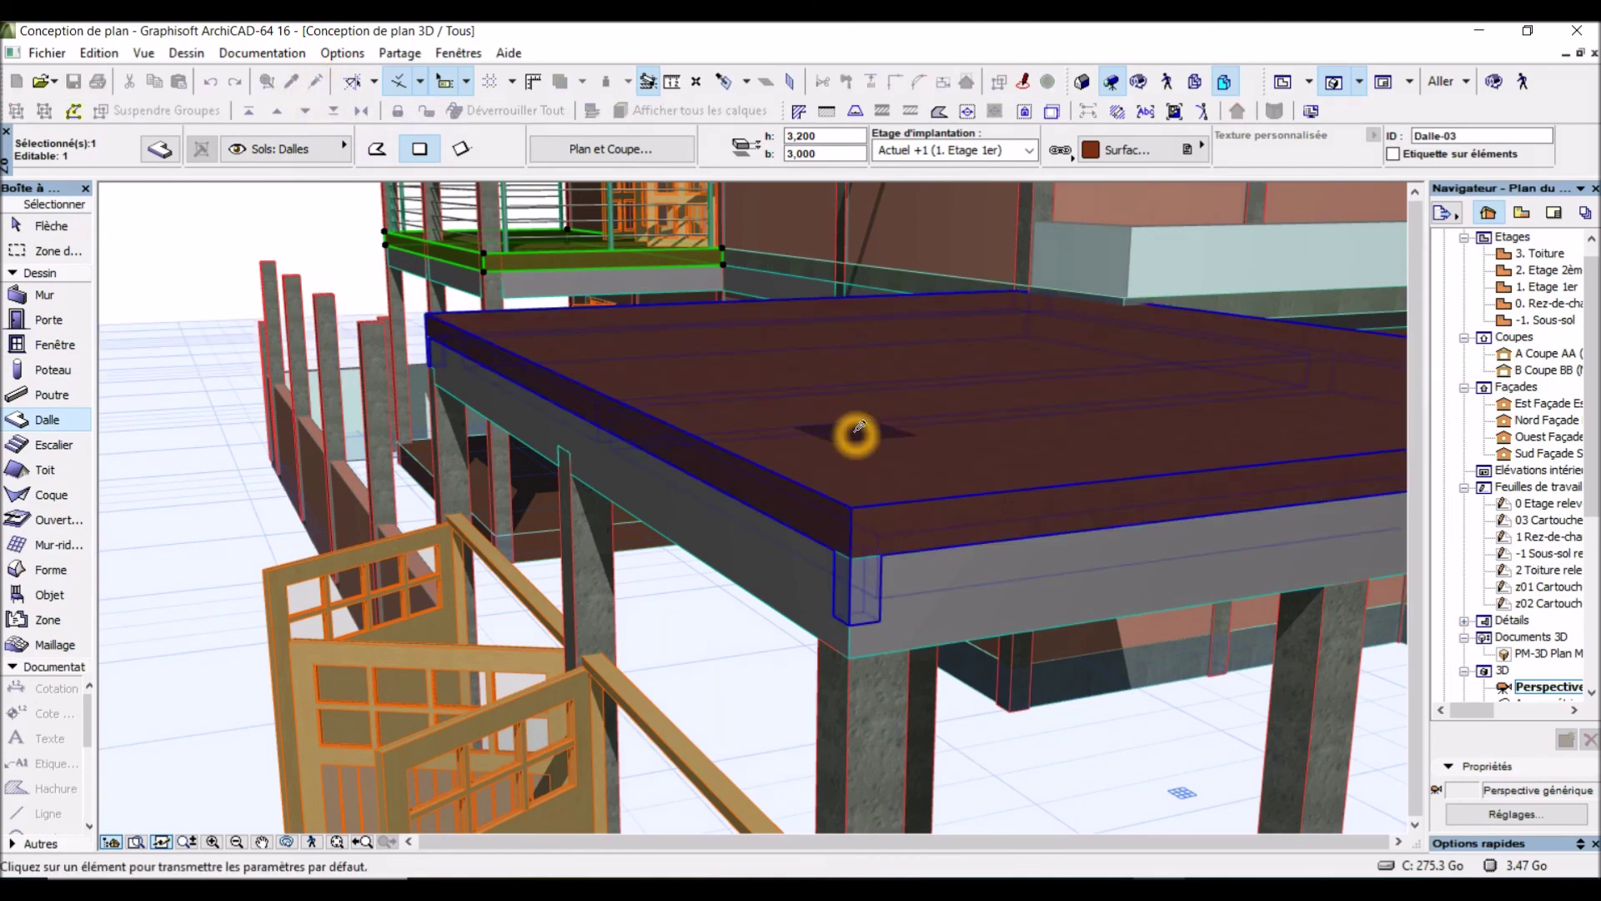
Examine the garage's roof slab, beams and doors from around the front of the house in 3D, and switch back to the Arrow tool
scroll(854, 433, down, 2)
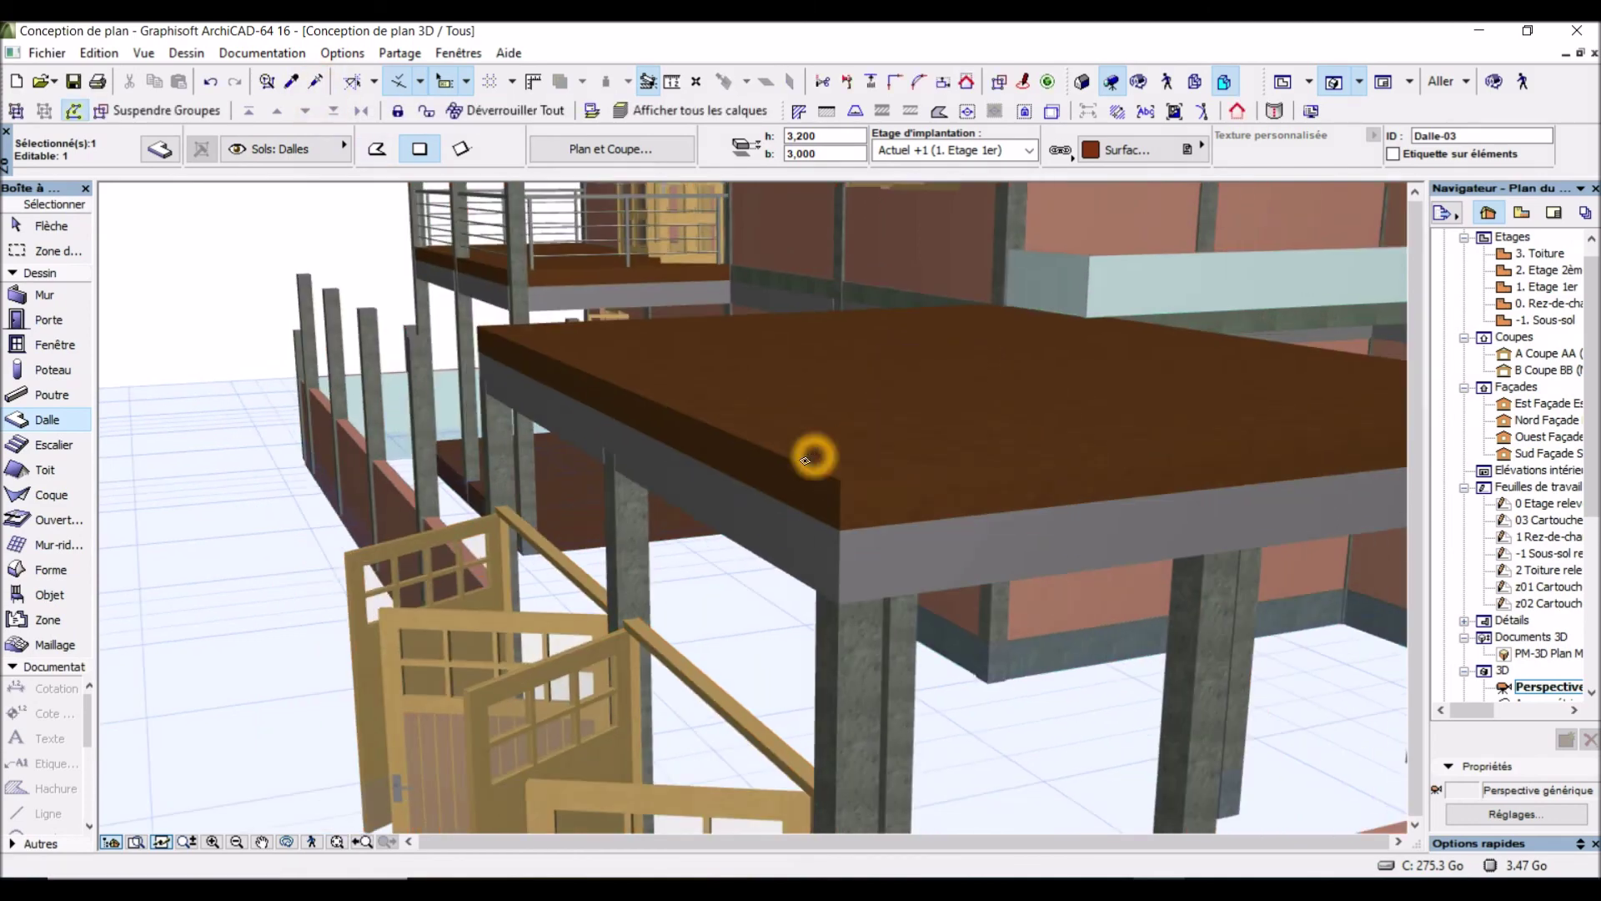
scroll(739, 494, down, 2)
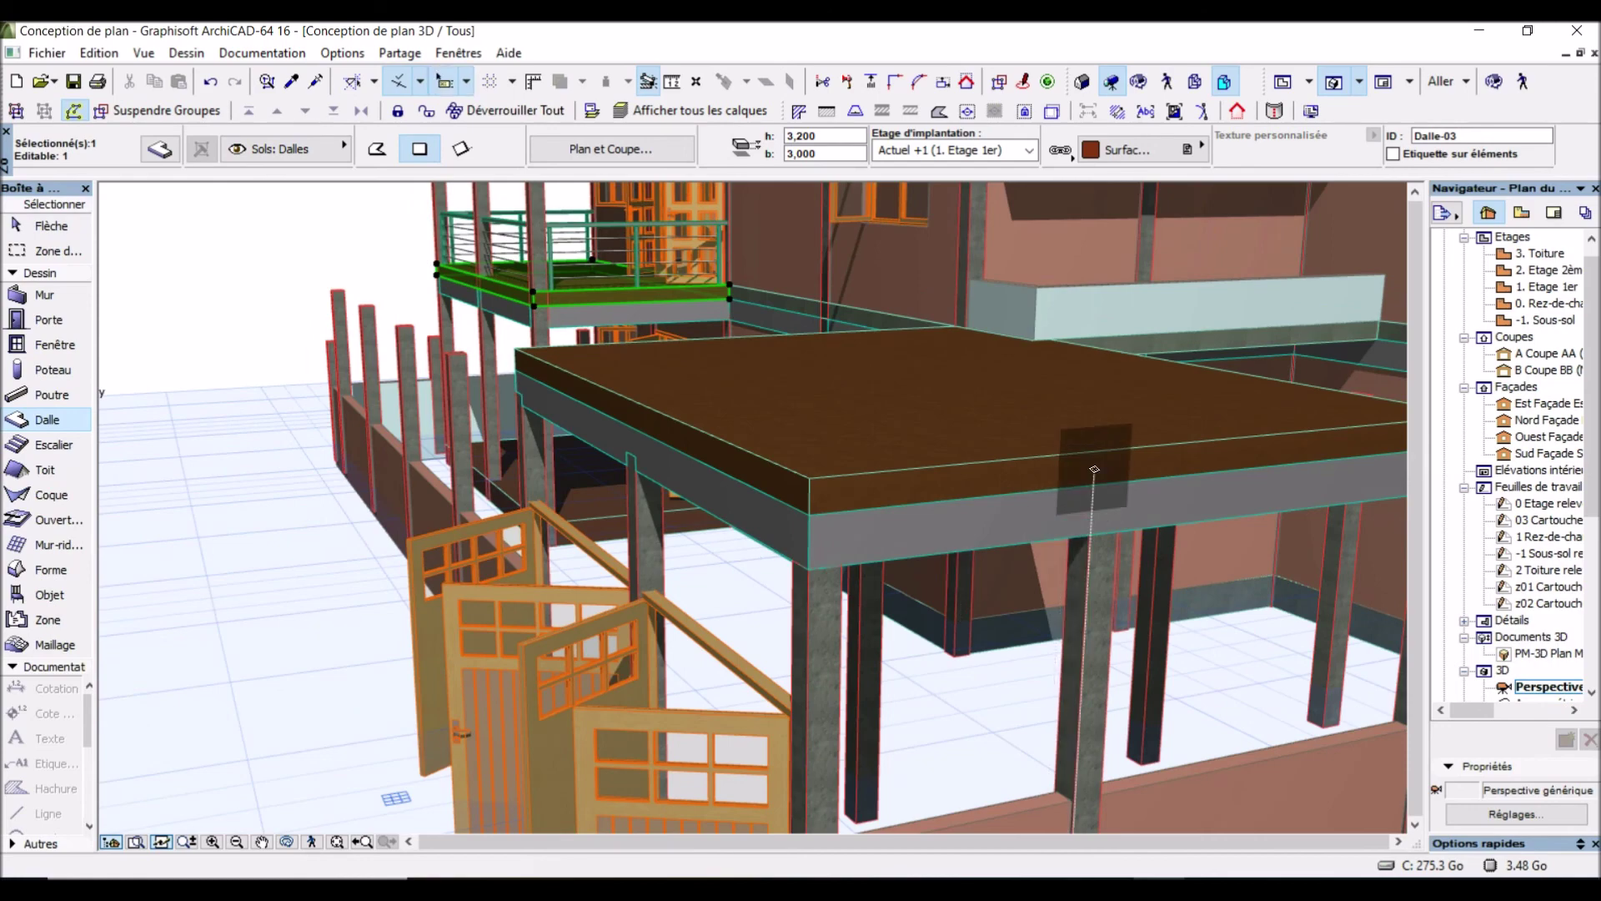
click(1493, 81)
click(717, 446)
drag(716, 446, 482, 404)
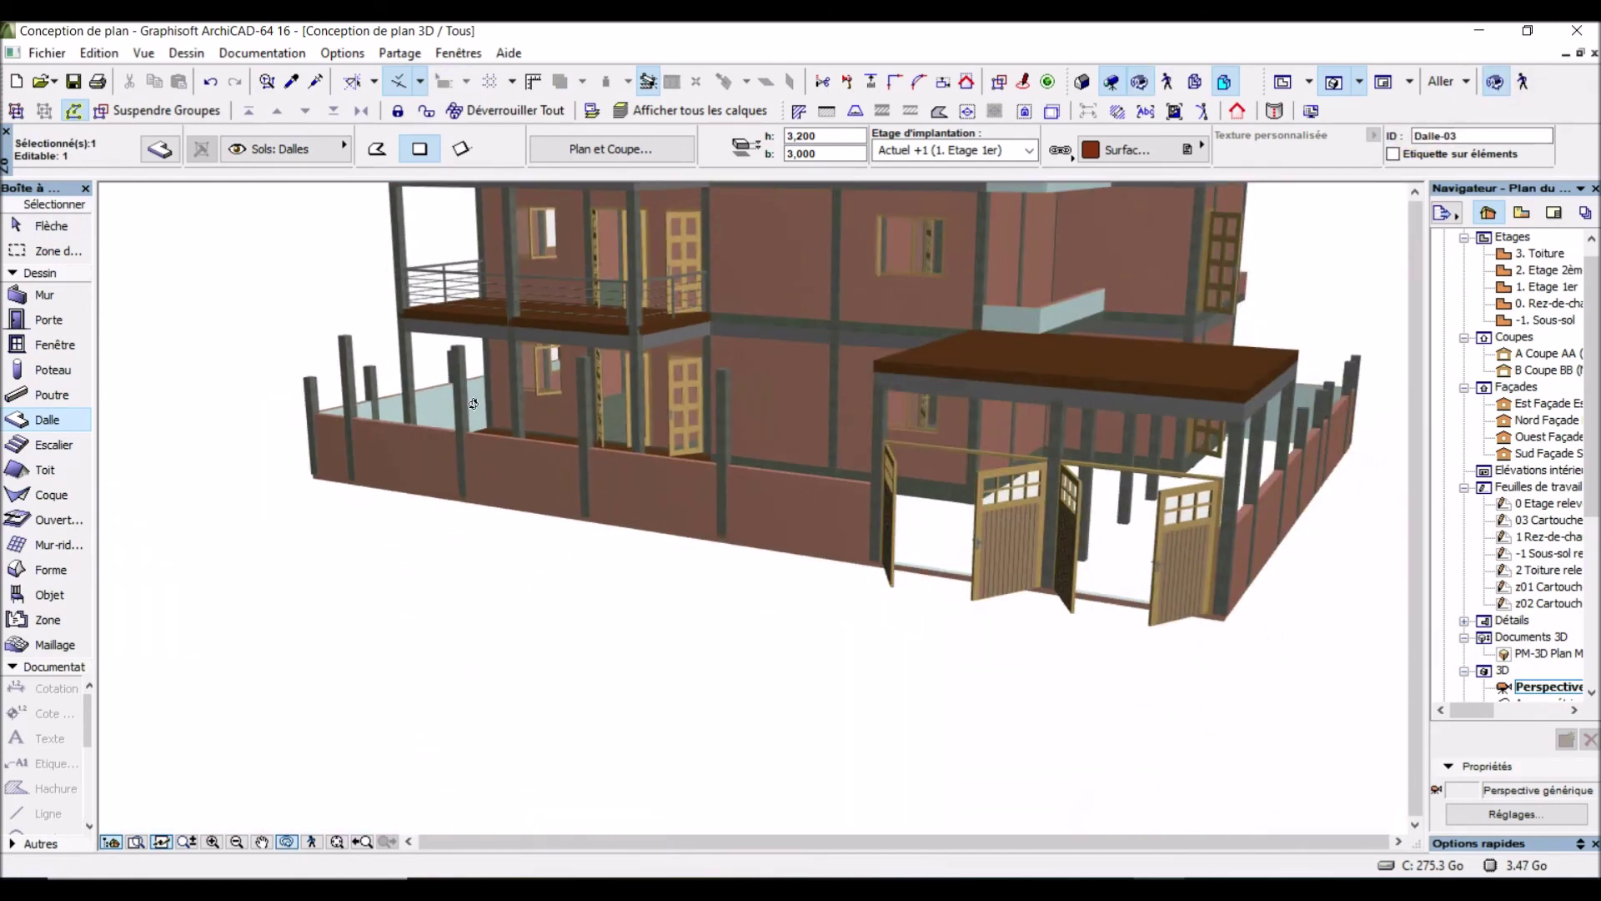
drag(835, 473, 1128, 497)
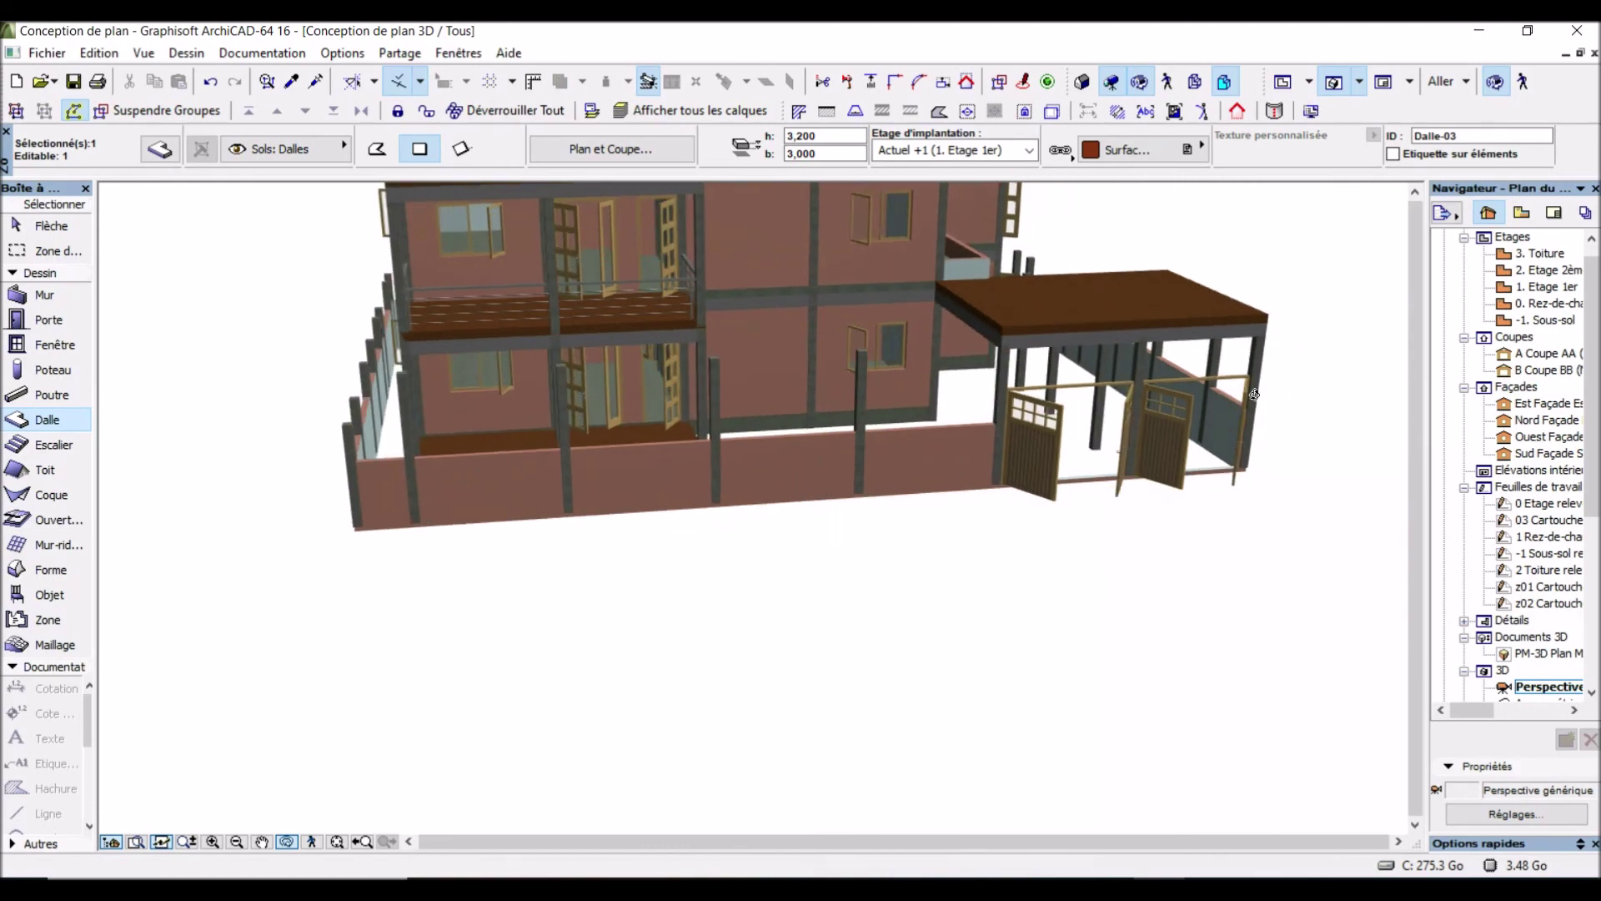
scroll(1255, 393, up, 8)
drag(1011, 301, 968, 311)
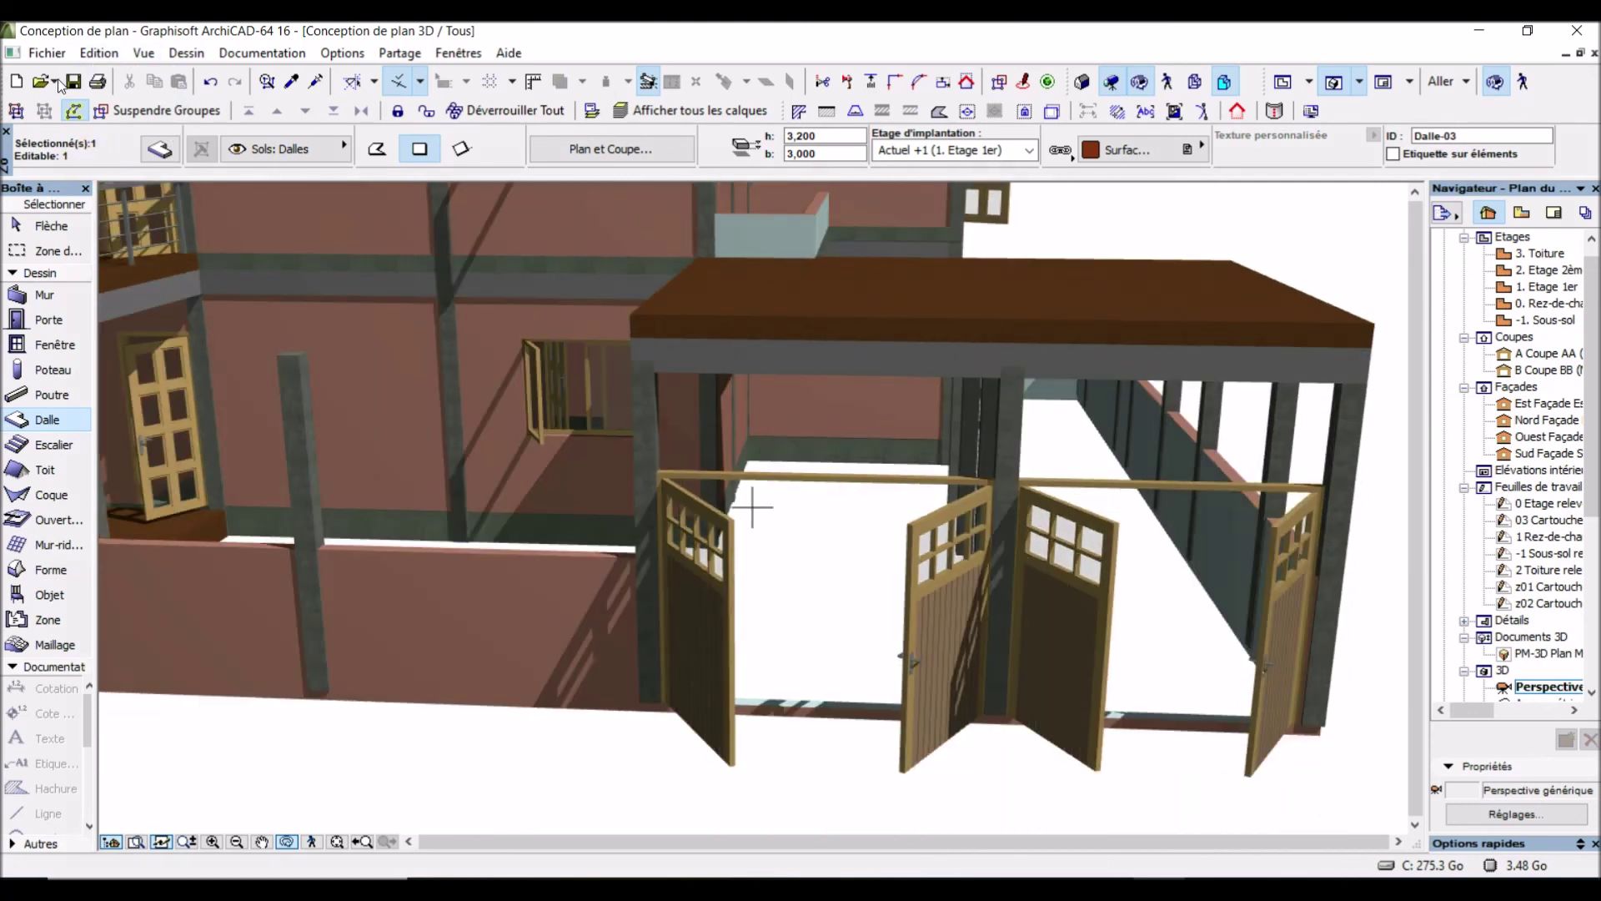
click(53, 225)
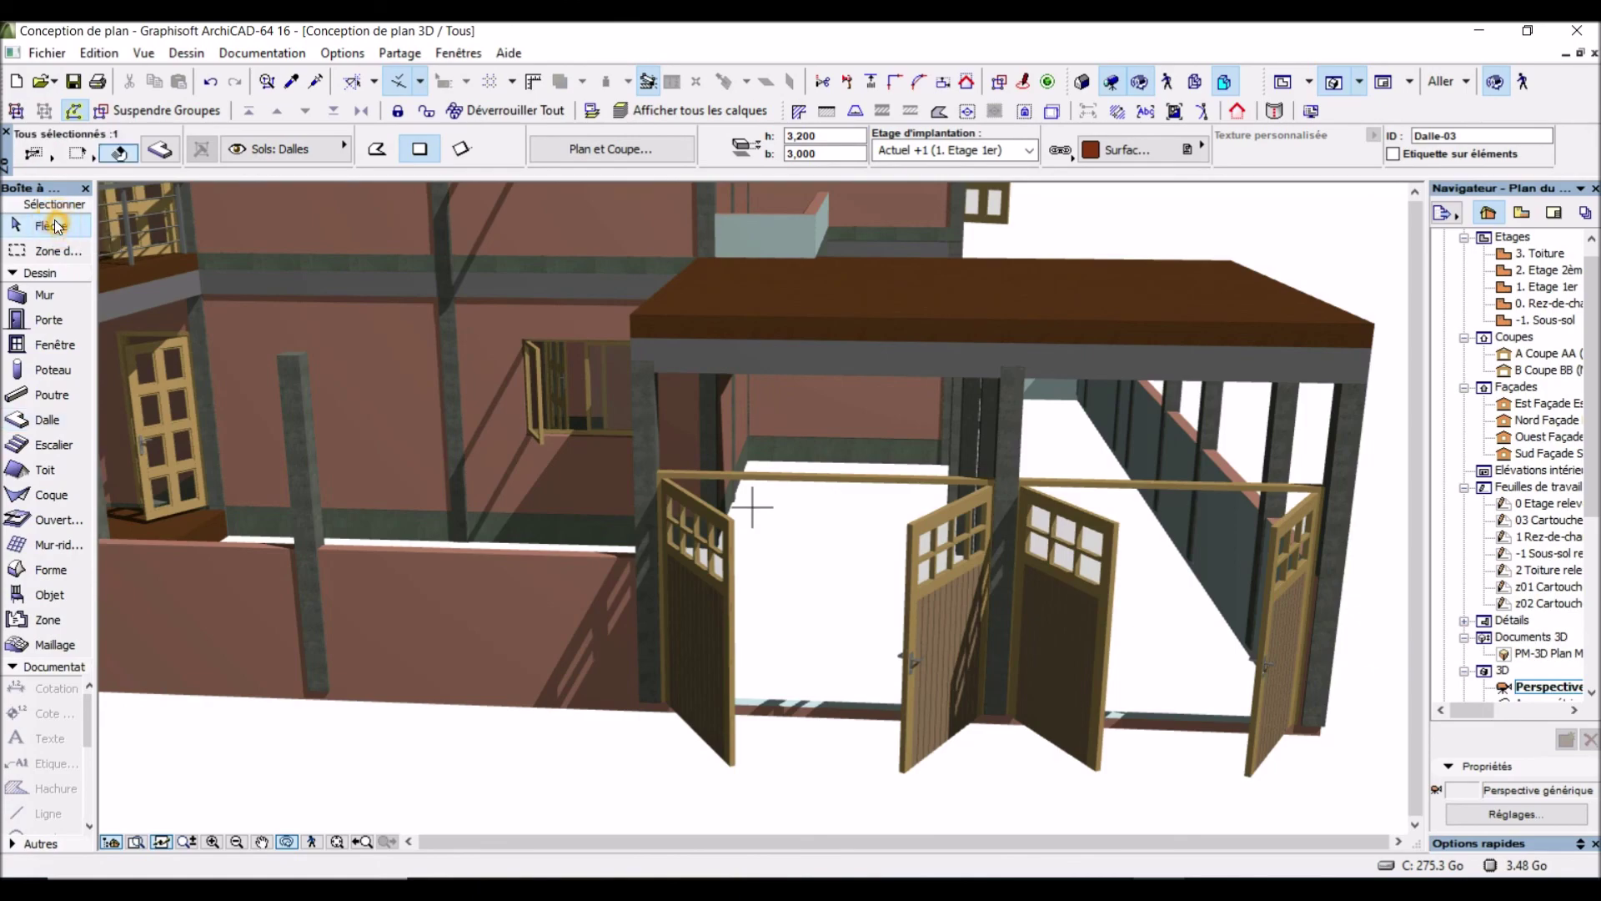
key(ctrl+a)
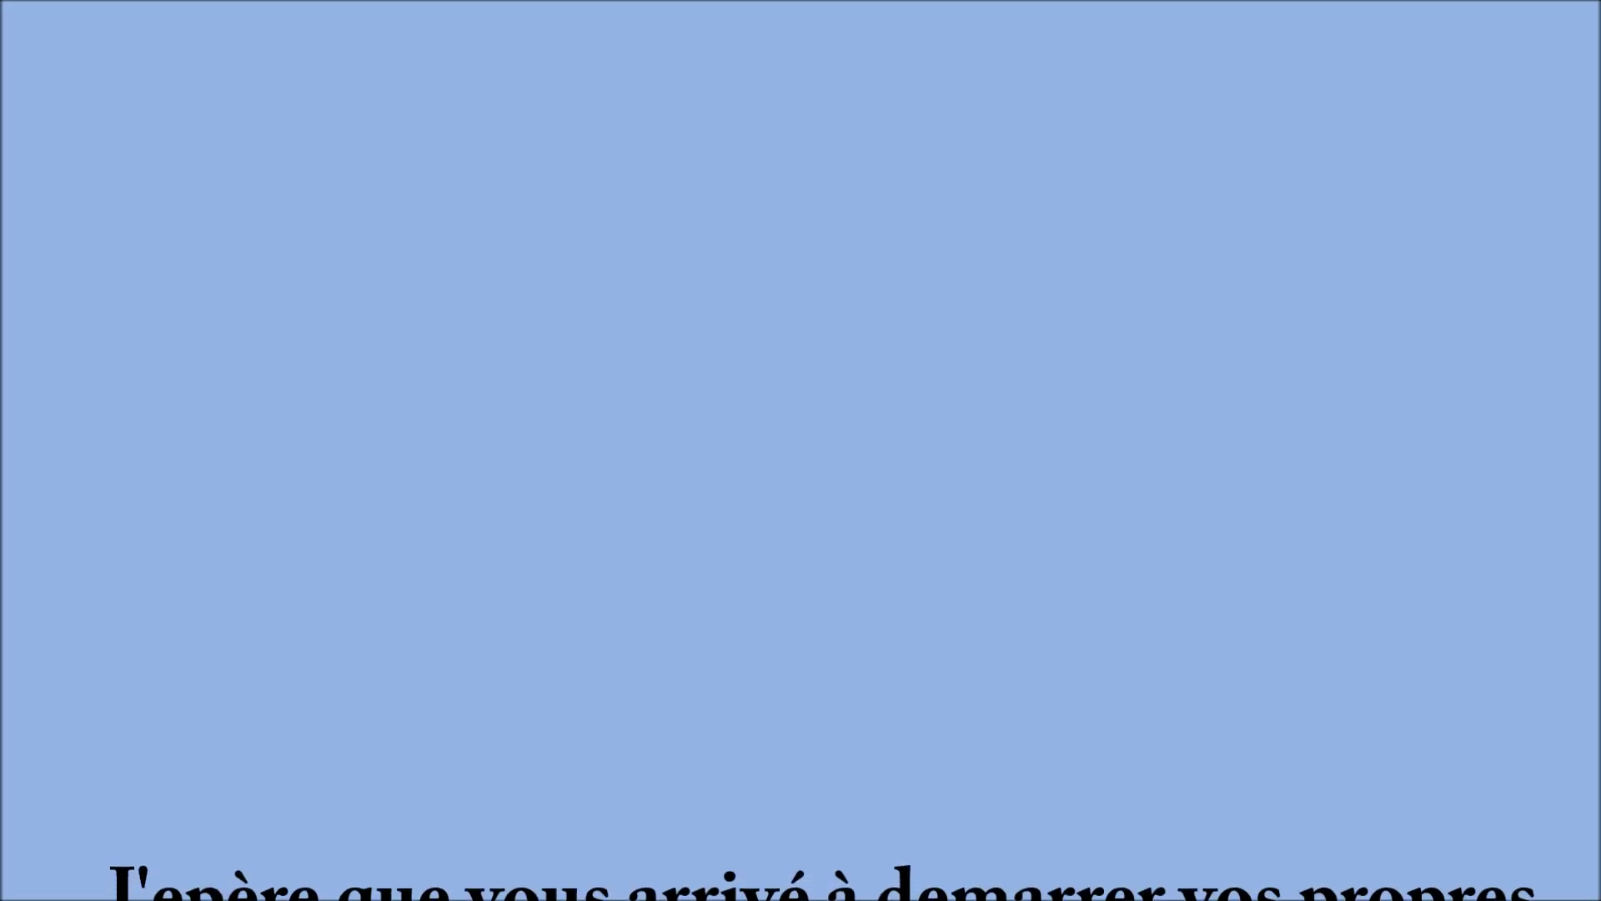